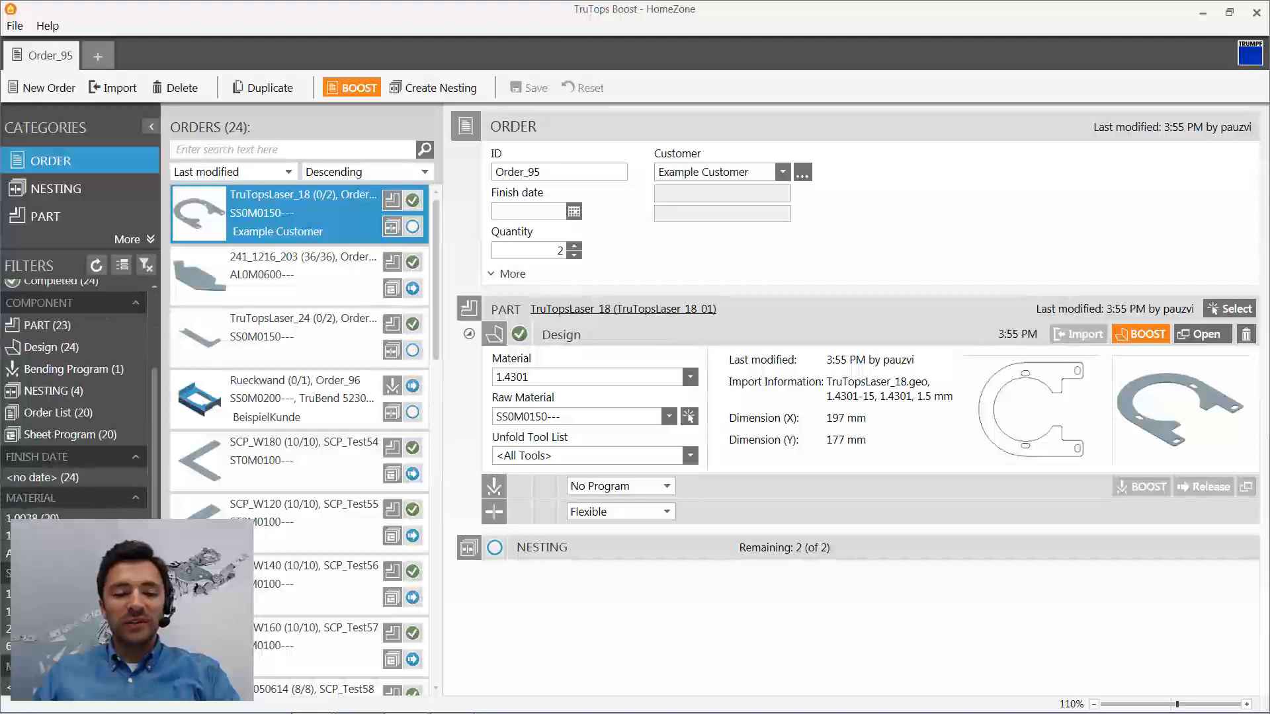
pyautogui.scroll(3, 84, 433)
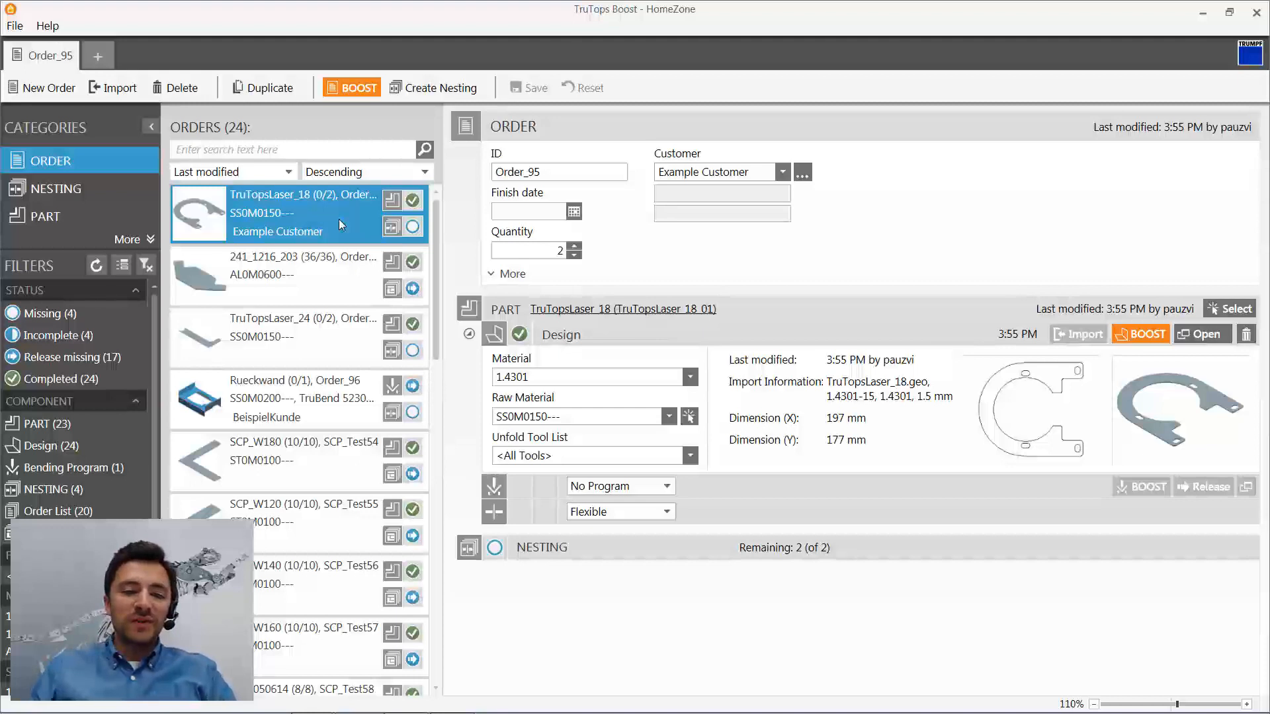
pyautogui.scroll(-4, 318, 397)
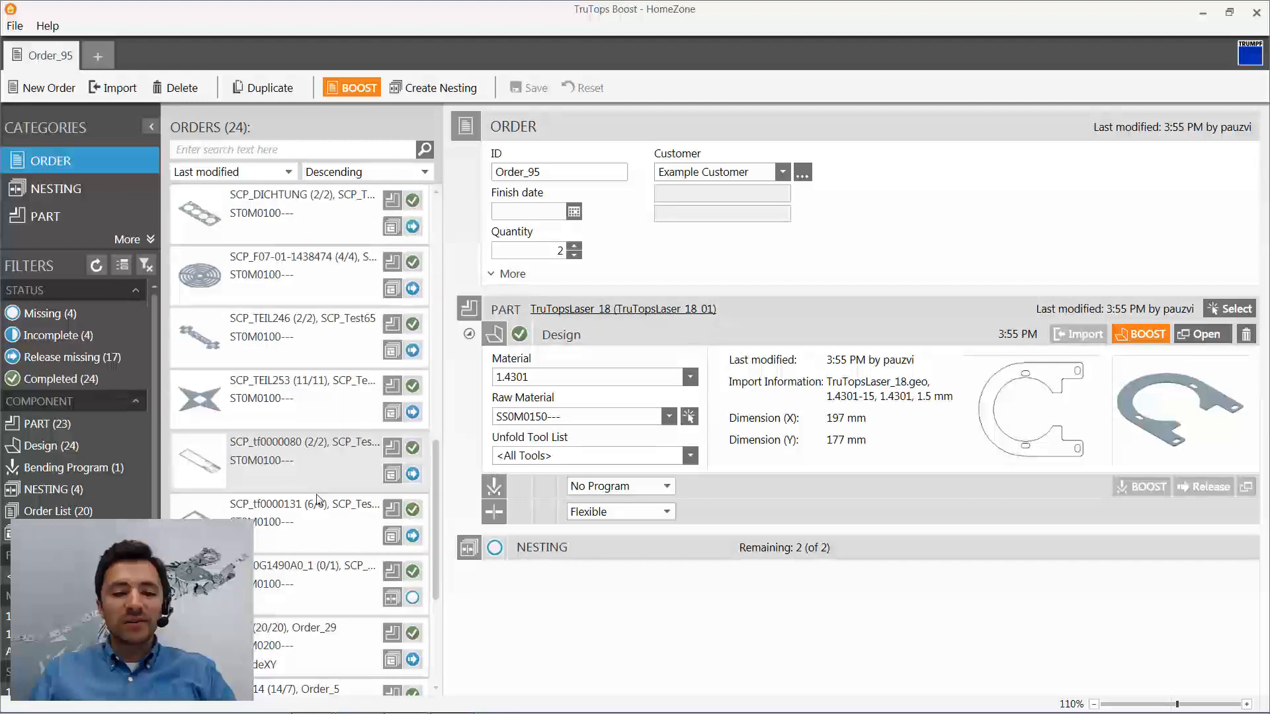
pyautogui.scroll(5, 317, 501)
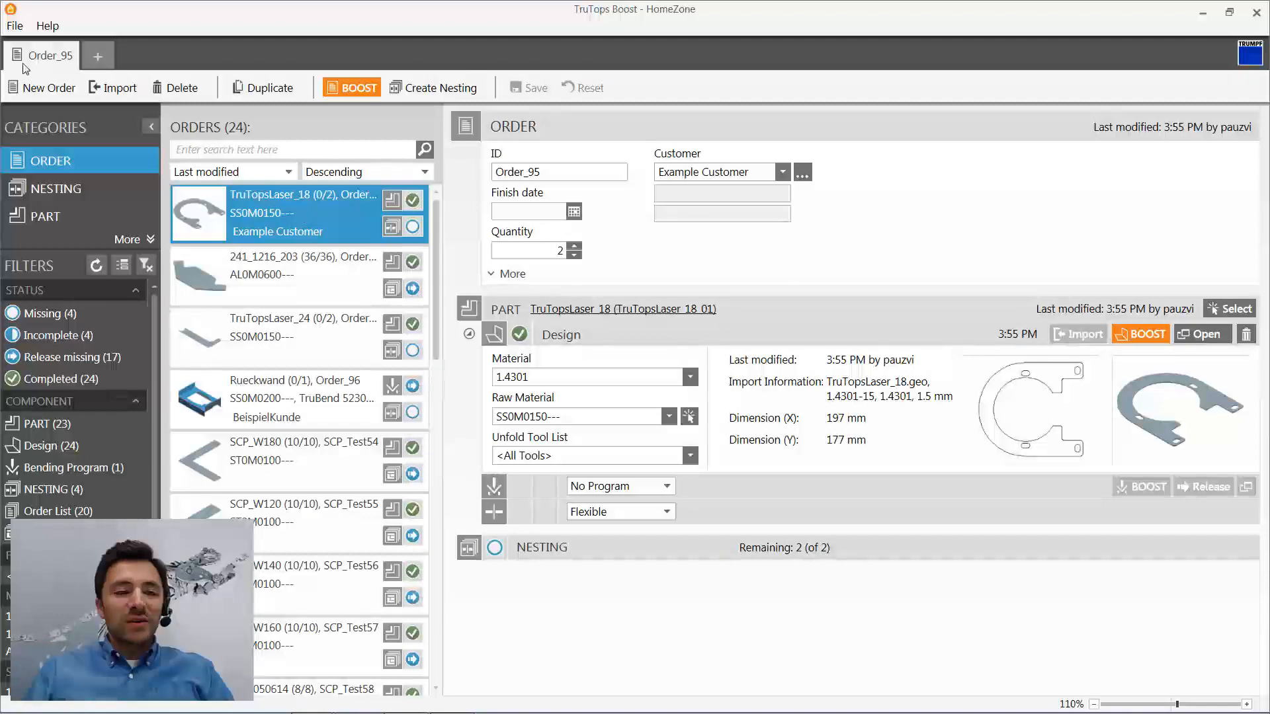
# - Open the order import file selection and examine the previews of the Demo_parts files and the supported file formats
pyautogui.click(115, 89)
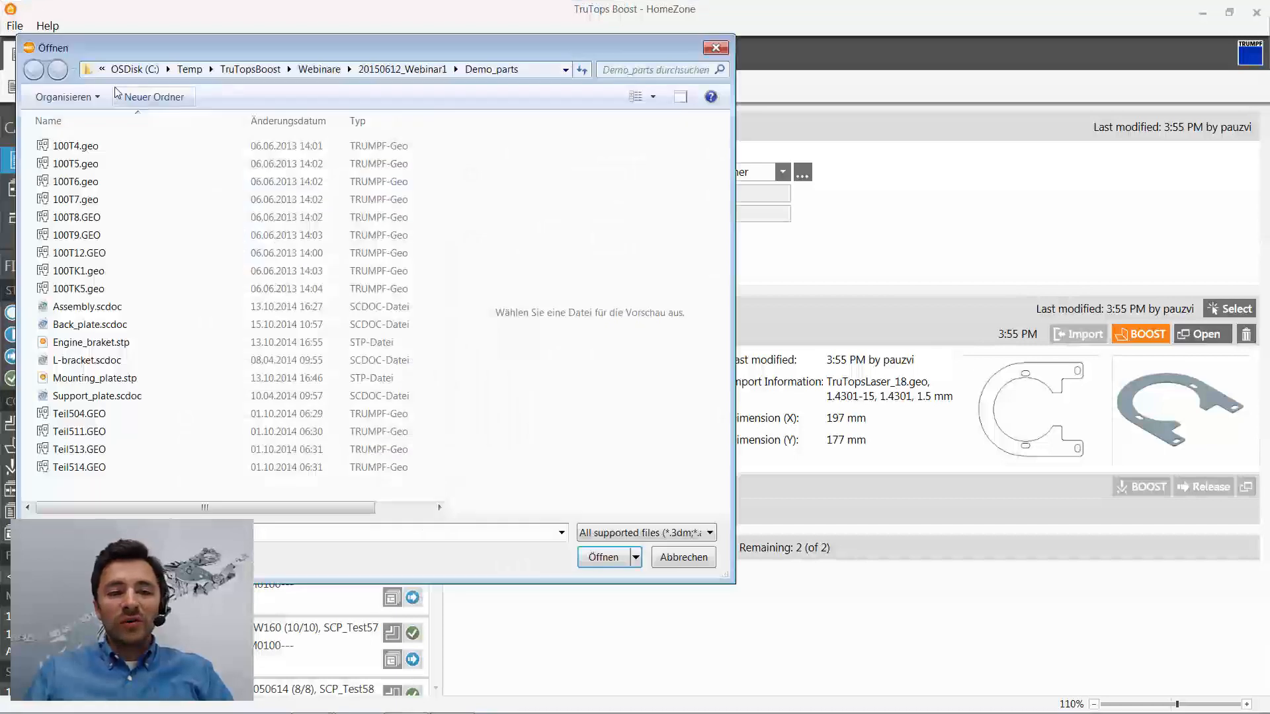
pyautogui.click(137, 147)
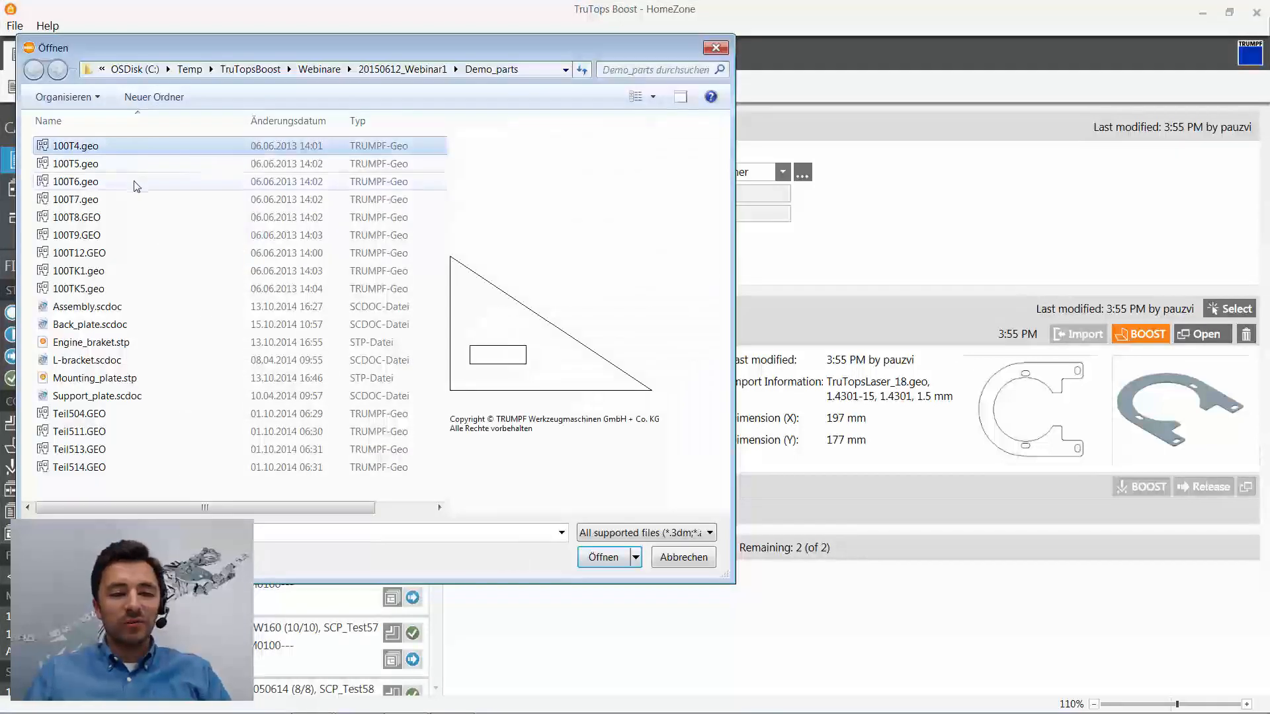
pyautogui.click(137, 183)
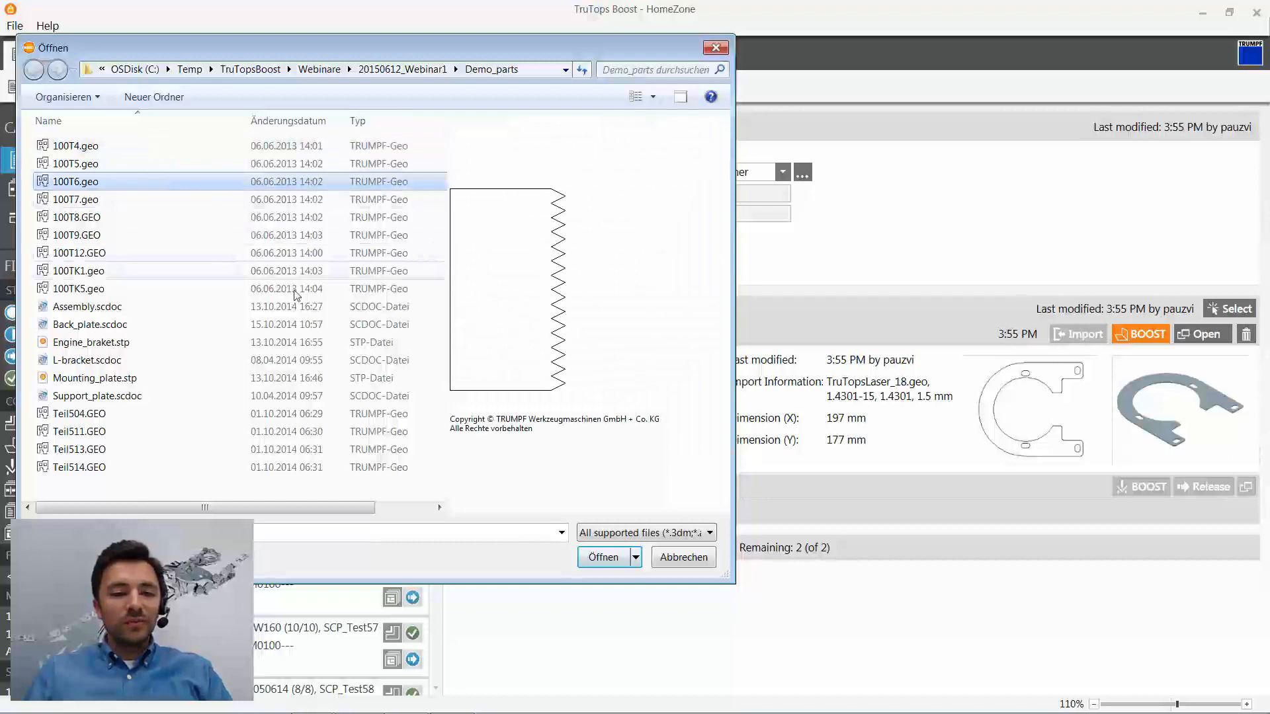
pyautogui.click(149, 289)
pyautogui.click(174, 308)
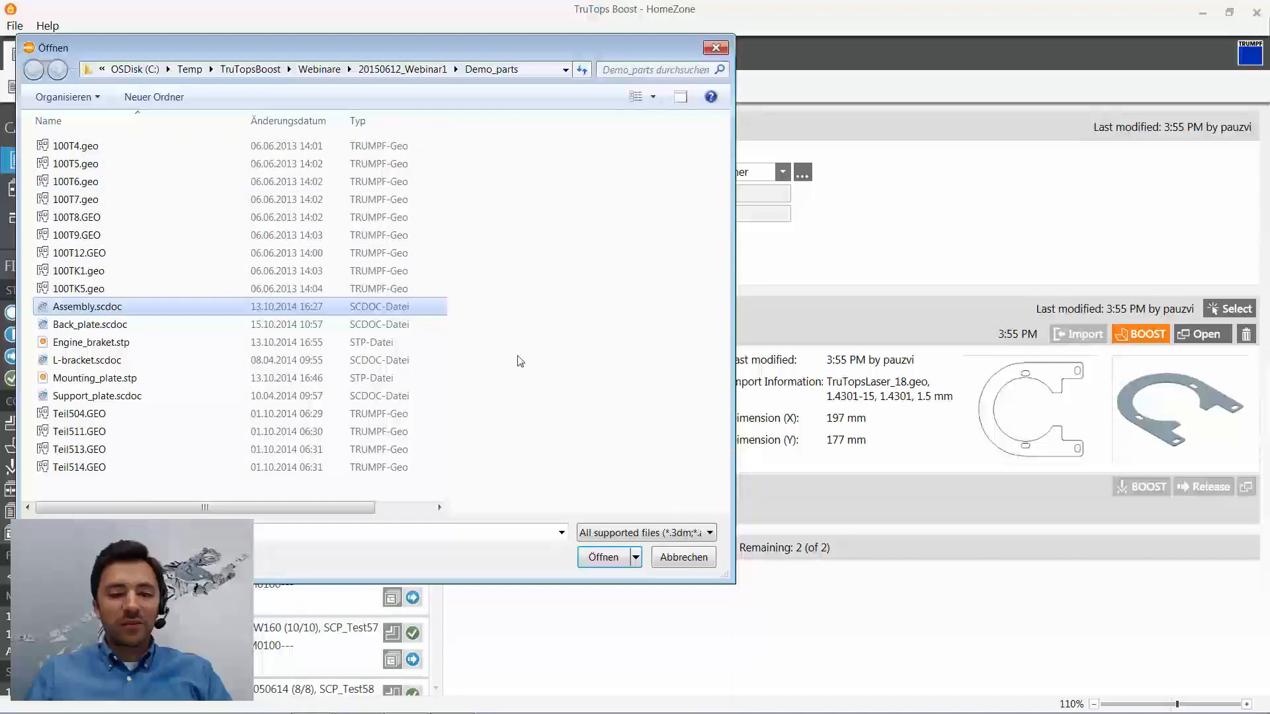
pyautogui.click(129, 325)
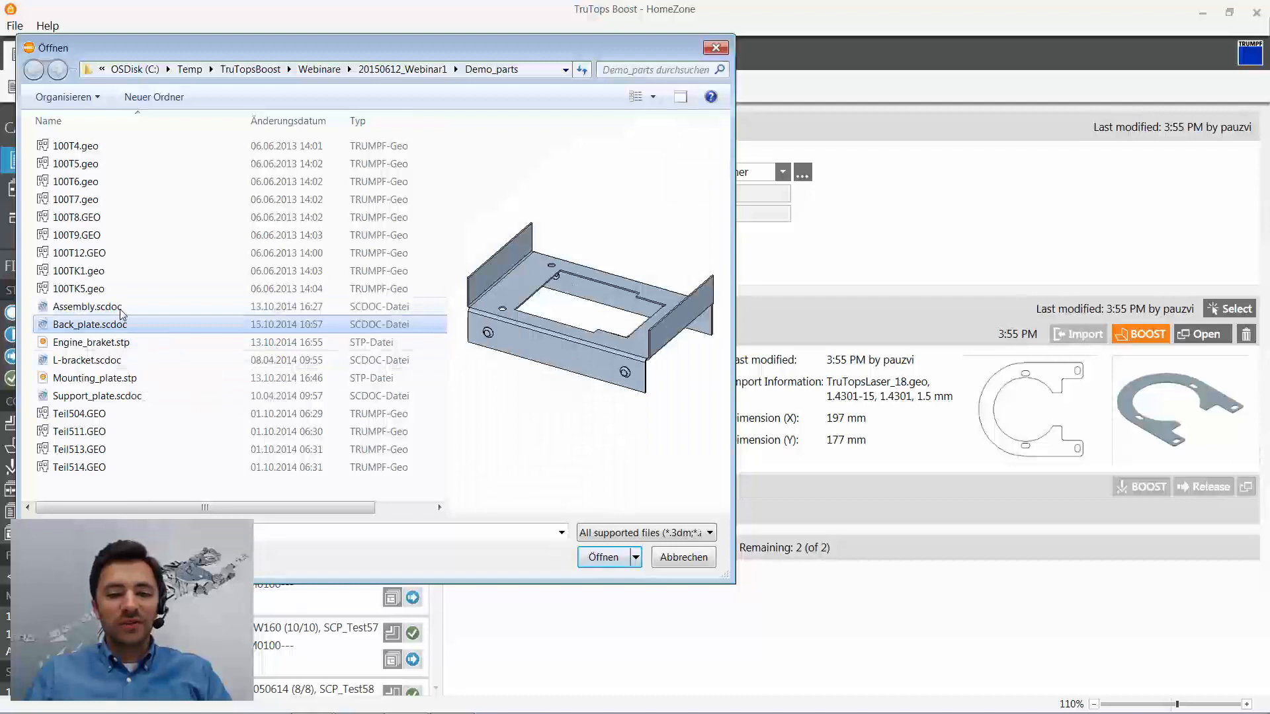
pyautogui.click(125, 343)
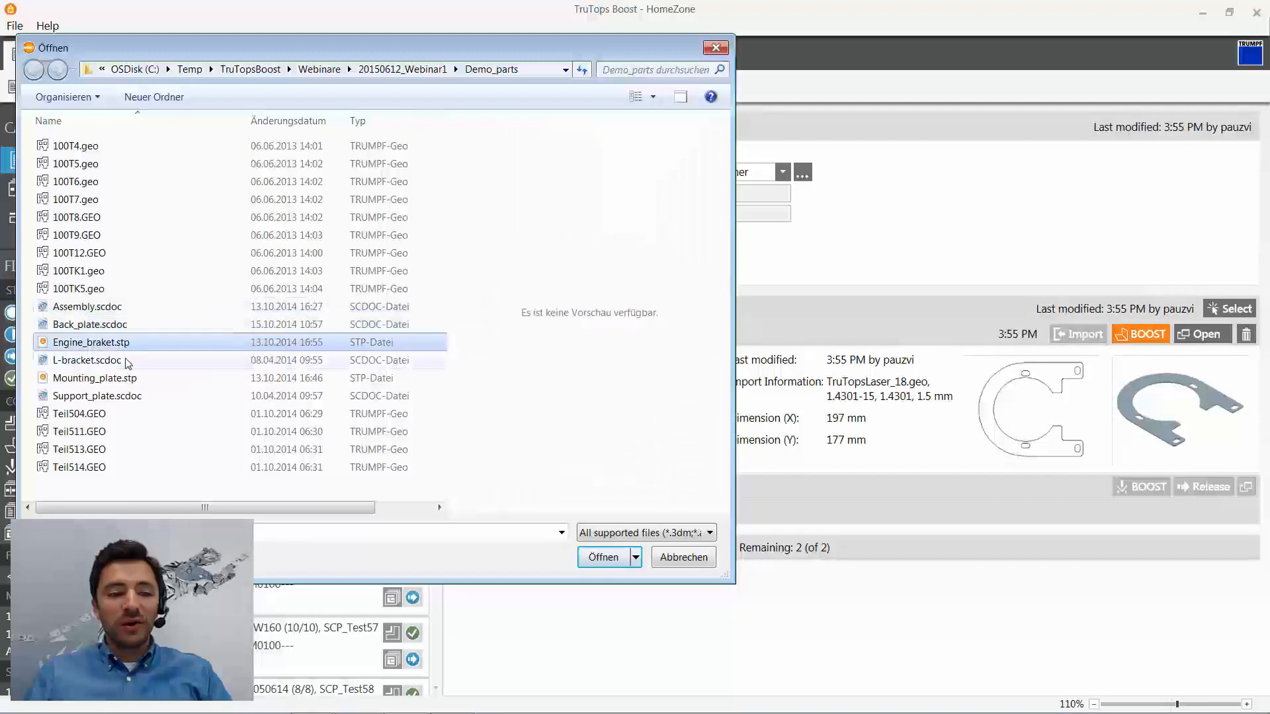
pyautogui.click(128, 361)
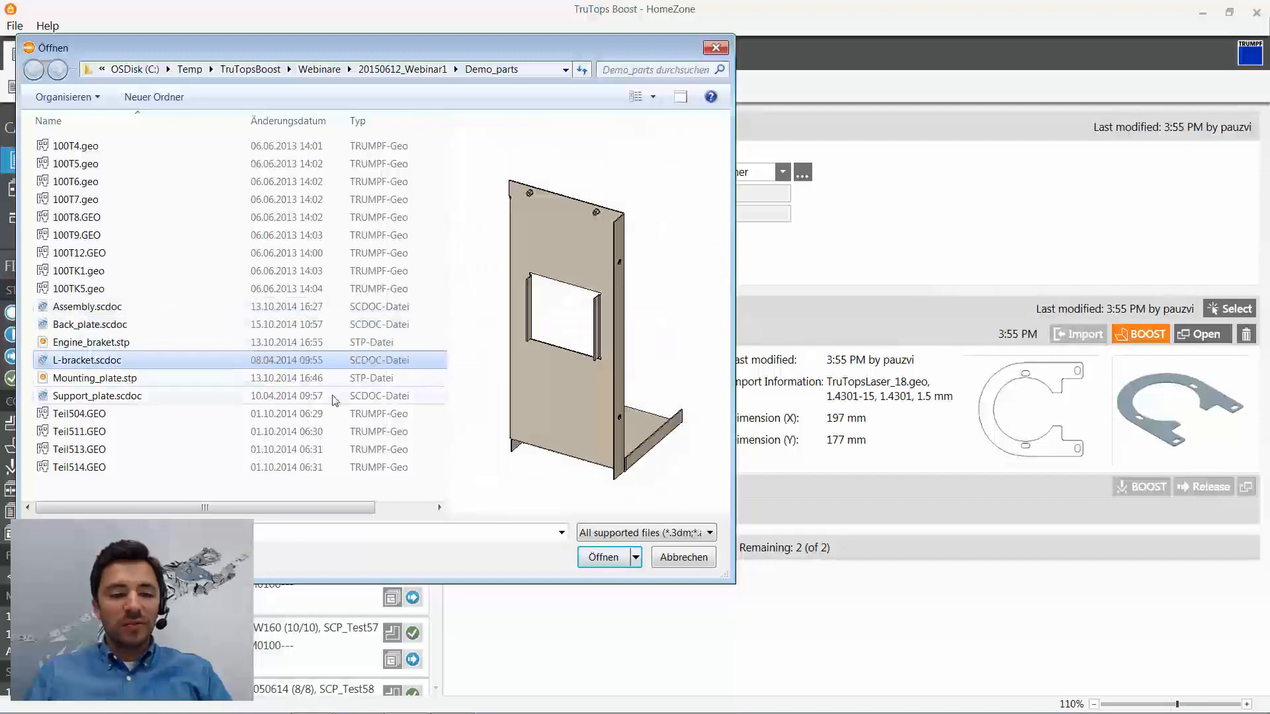
pyautogui.moveTo(589, 325); pyautogui.dragTo(559, 324)
pyautogui.click(119, 415)
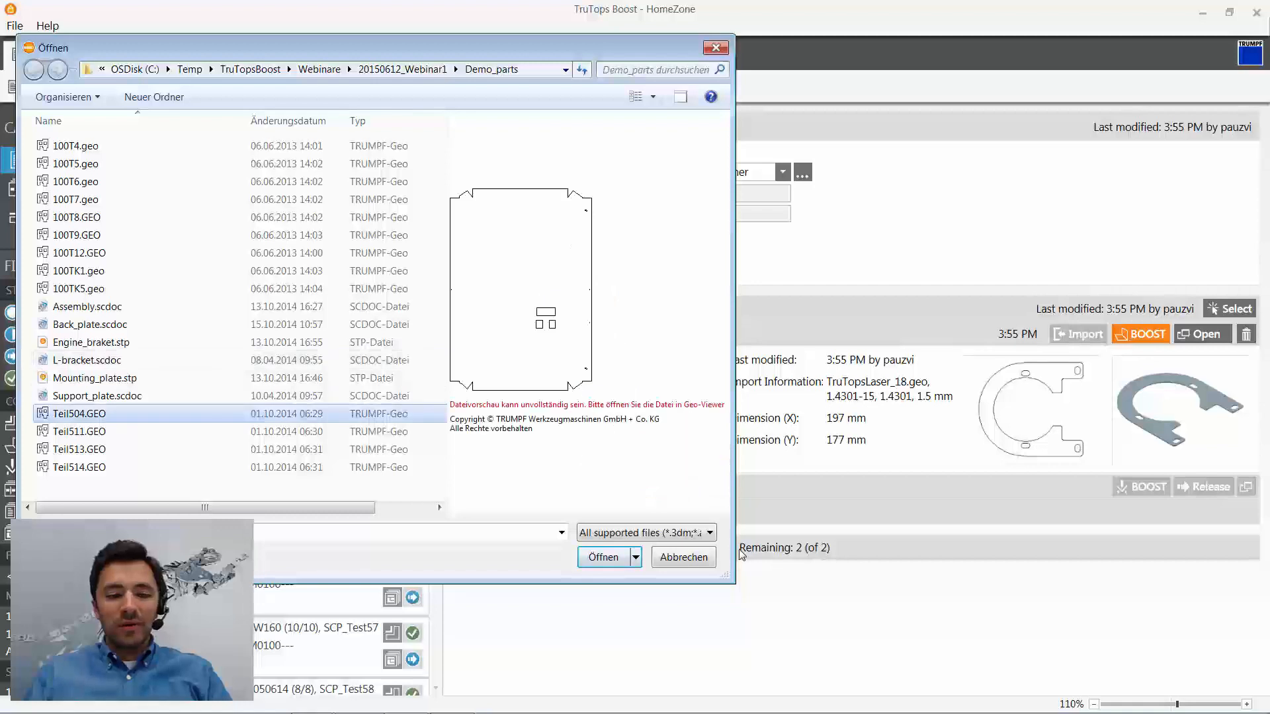
pyautogui.click(703, 537)
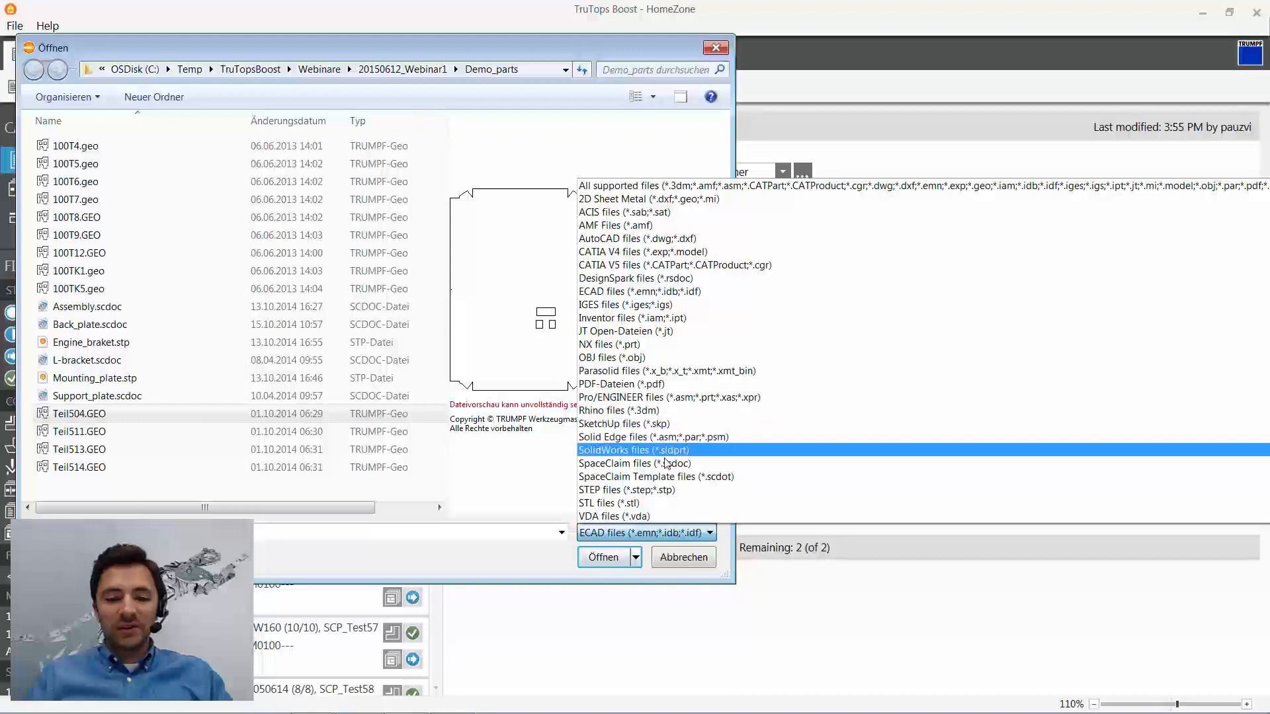
pyautogui.click(590, 538)
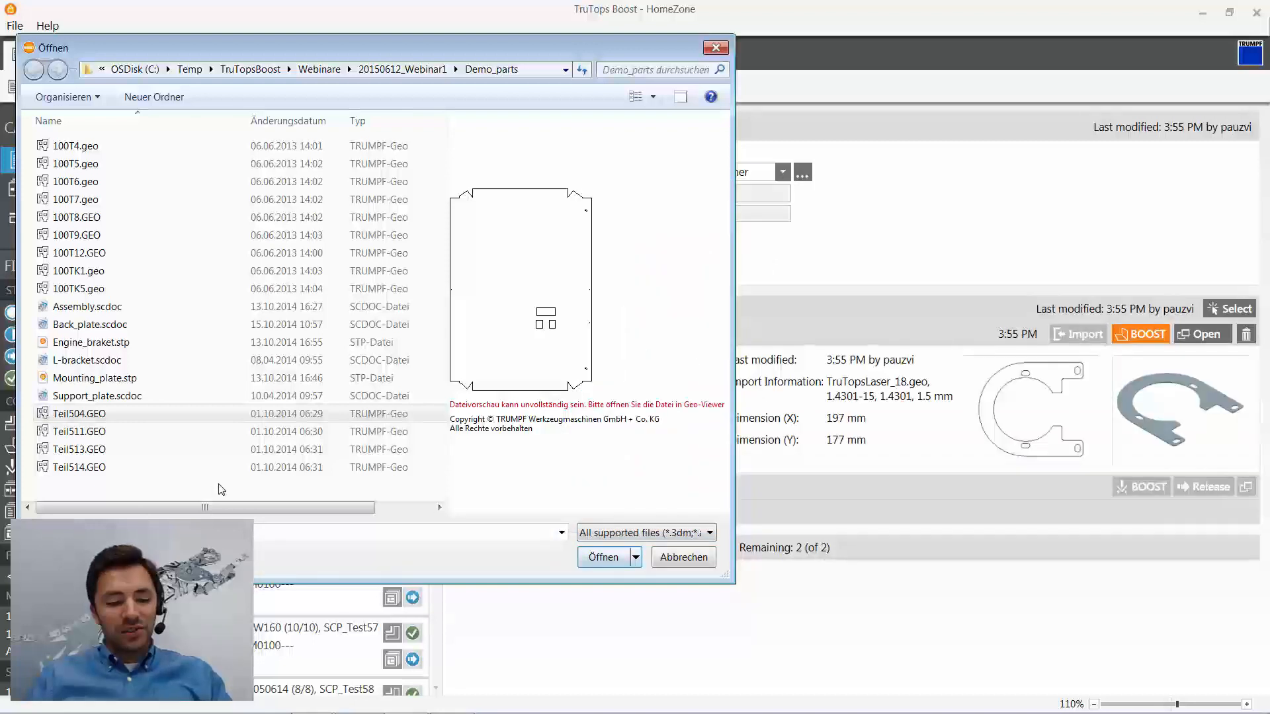
# - Select all part files in the Demo_parts folder and import them as new orders
pyautogui.click(225, 488)
pyautogui.click(173, 474)
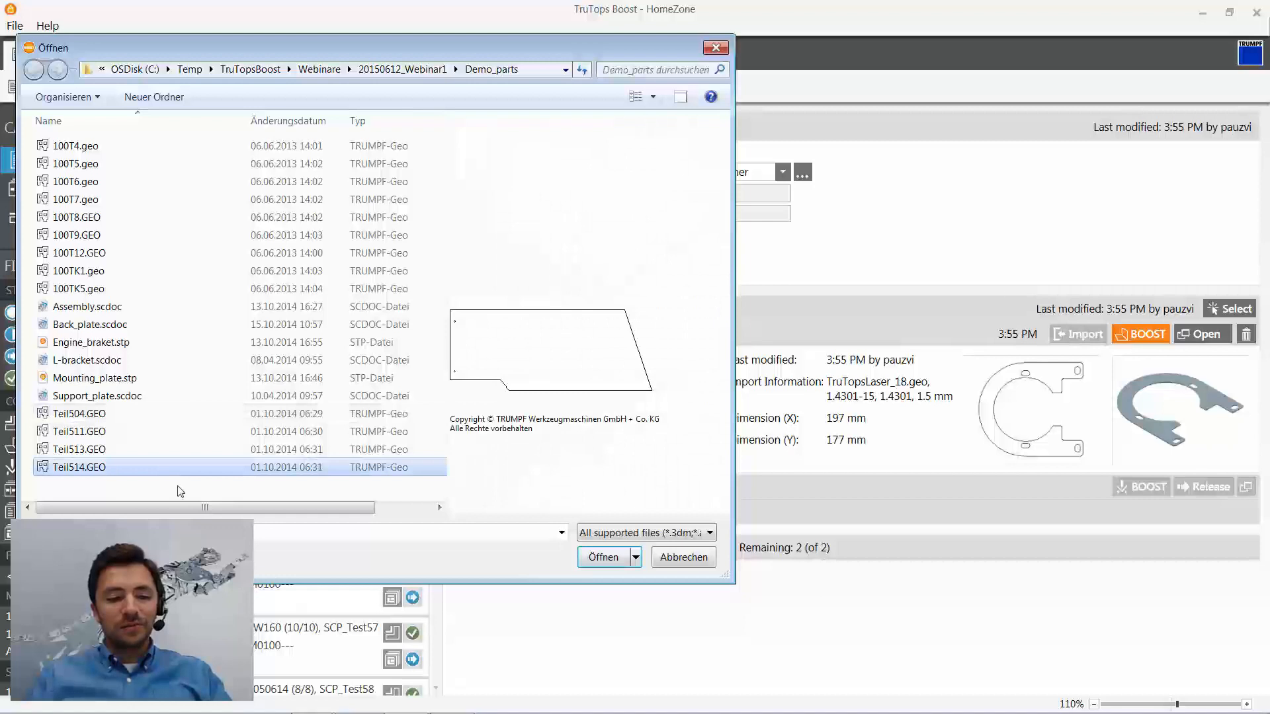
pyautogui.hotkey('ctrl', 'a')
pyautogui.click(616, 561)
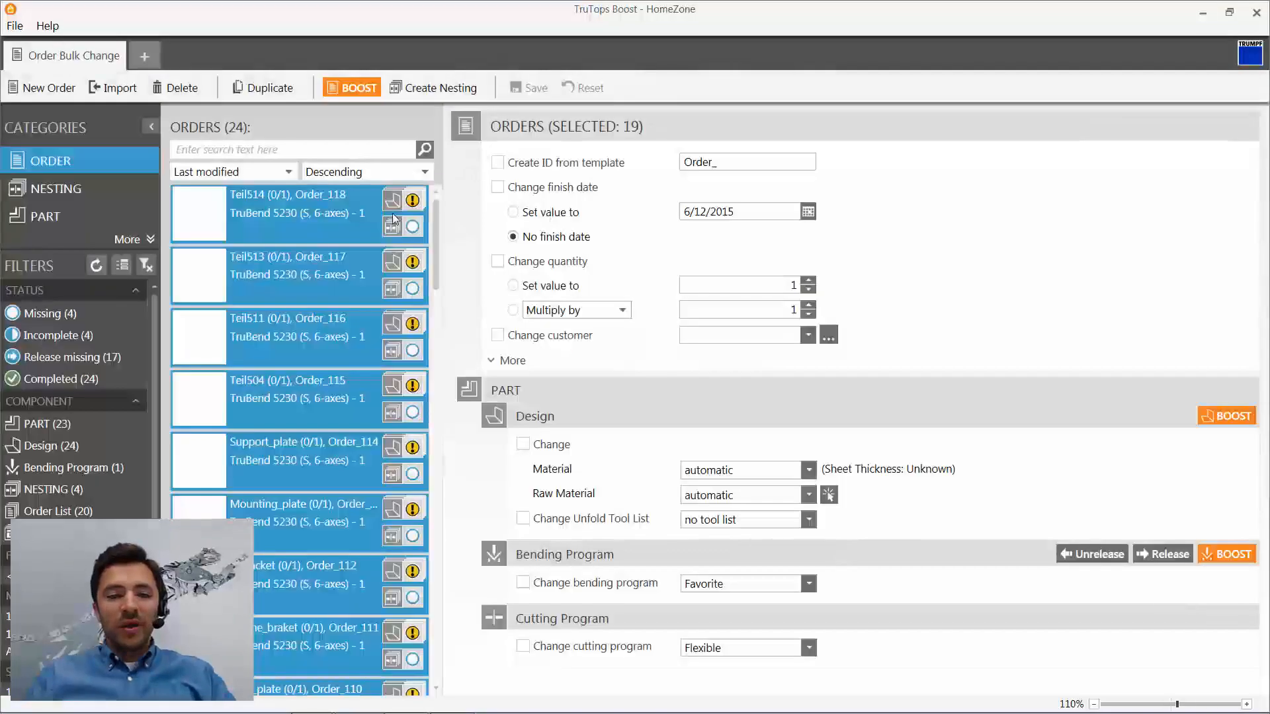
# - Examine the status of the imported orders, filter the order list by missing nesting, and clear the filter again
pyautogui.moveTo(410, 201)
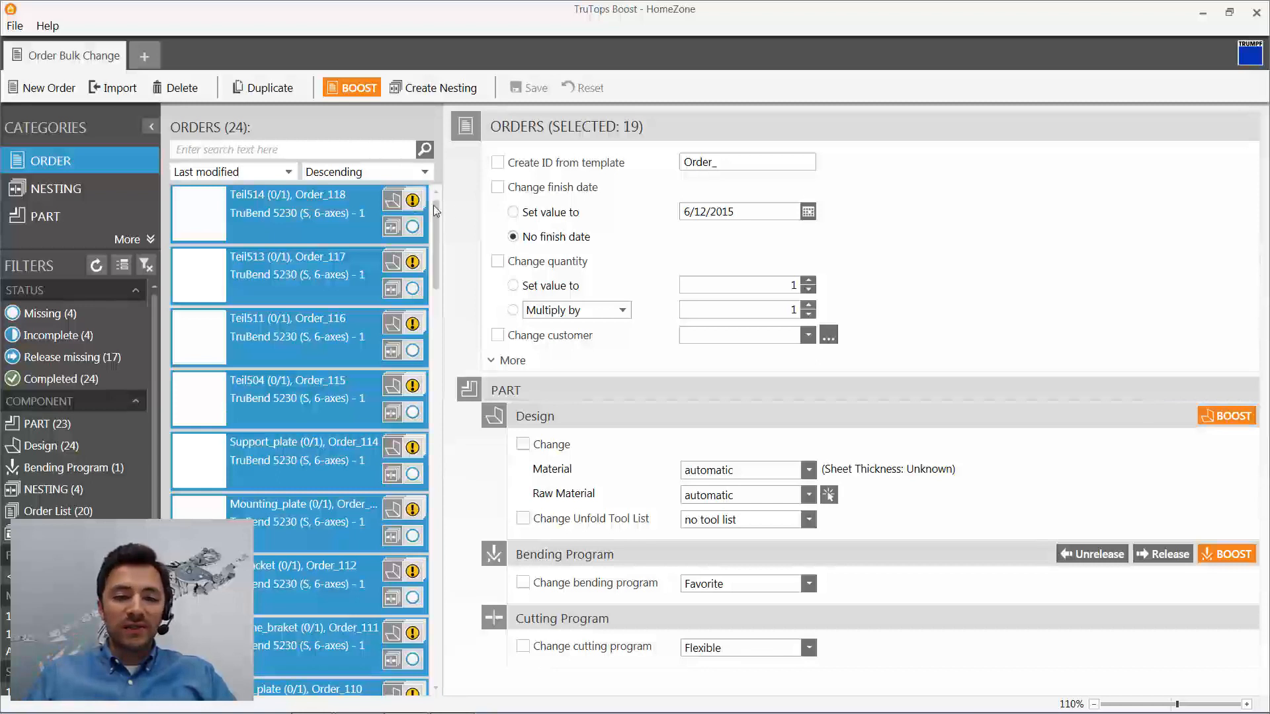
pyautogui.moveTo(434, 266); pyautogui.dragTo(445, 465)
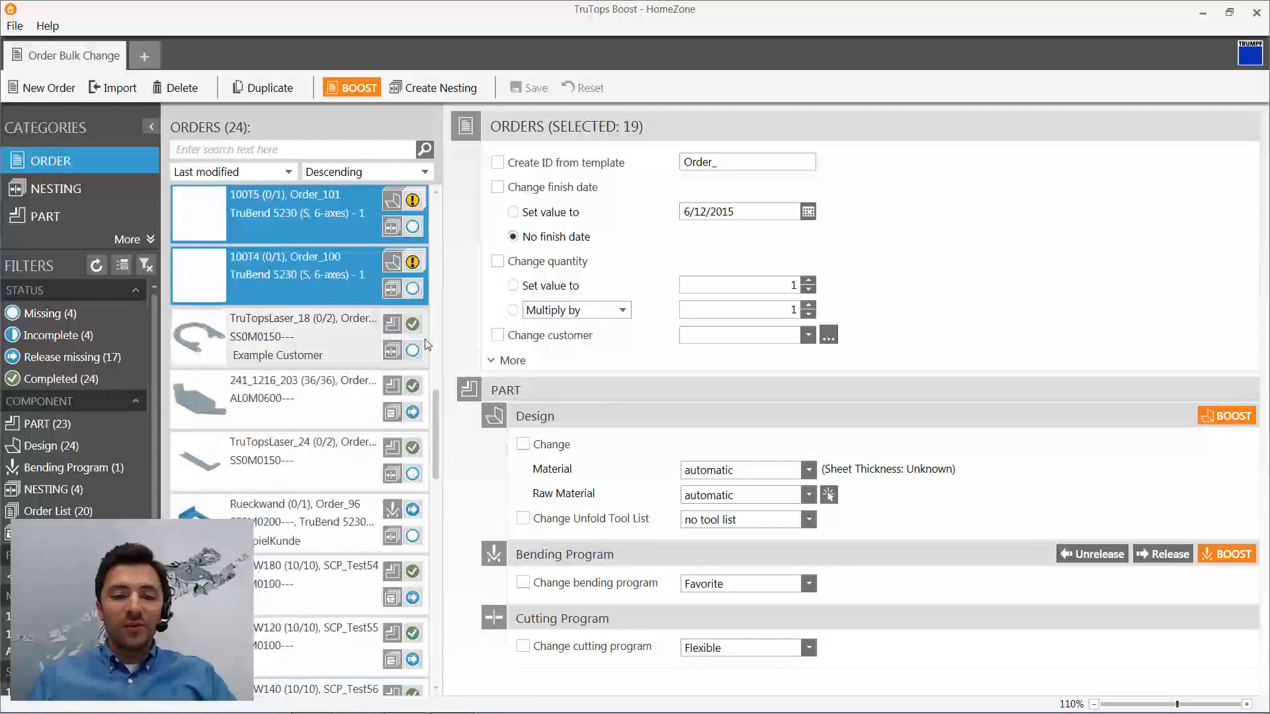
pyautogui.moveTo(419, 331)
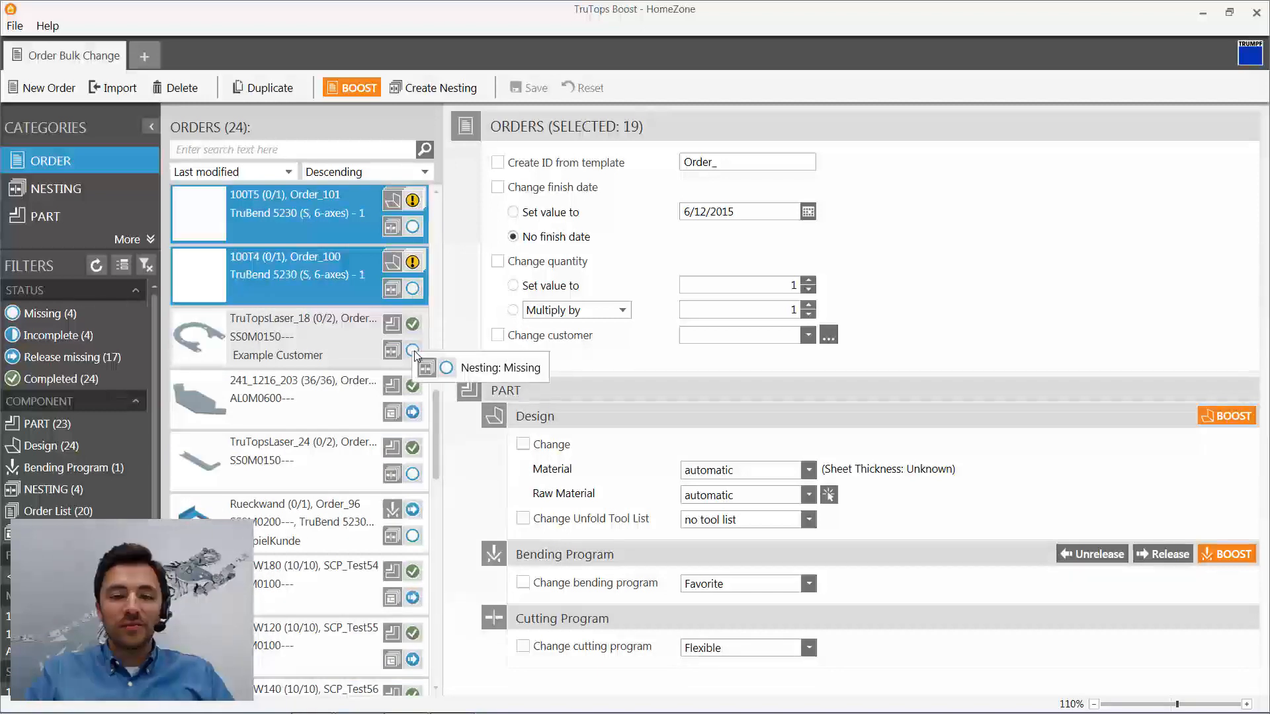
pyautogui.click(414, 352)
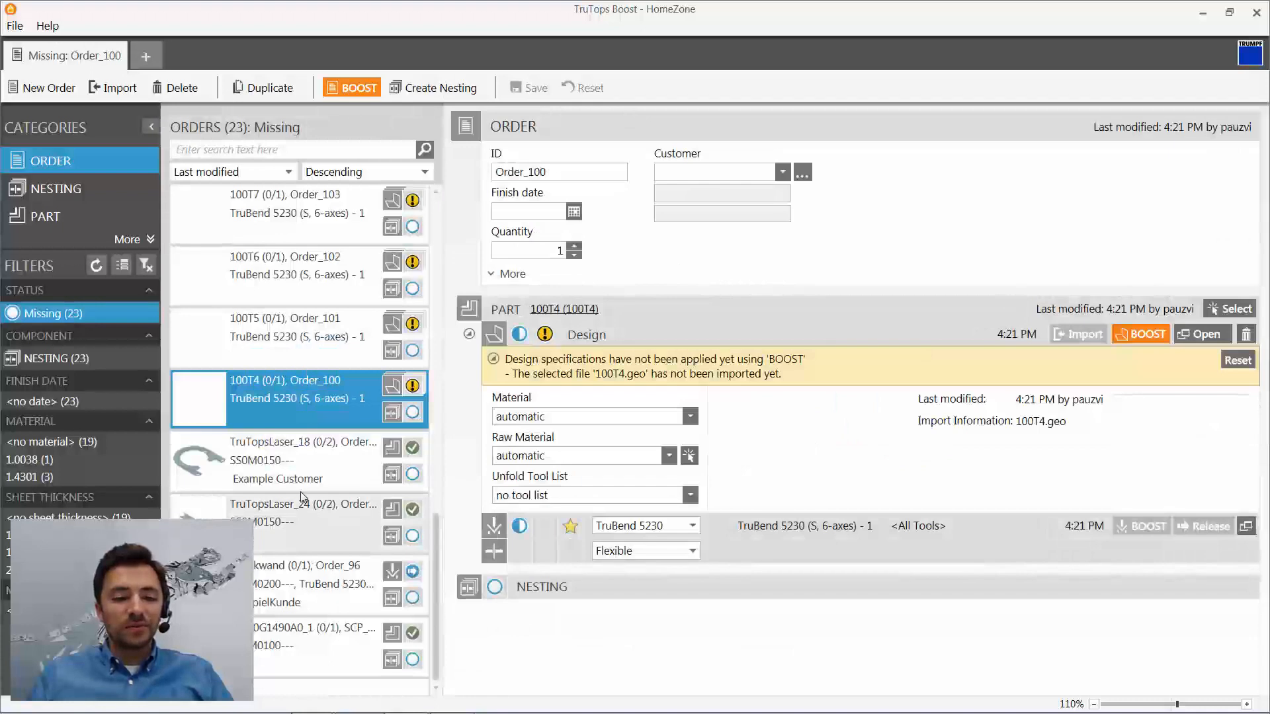
pyautogui.moveTo(414, 477)
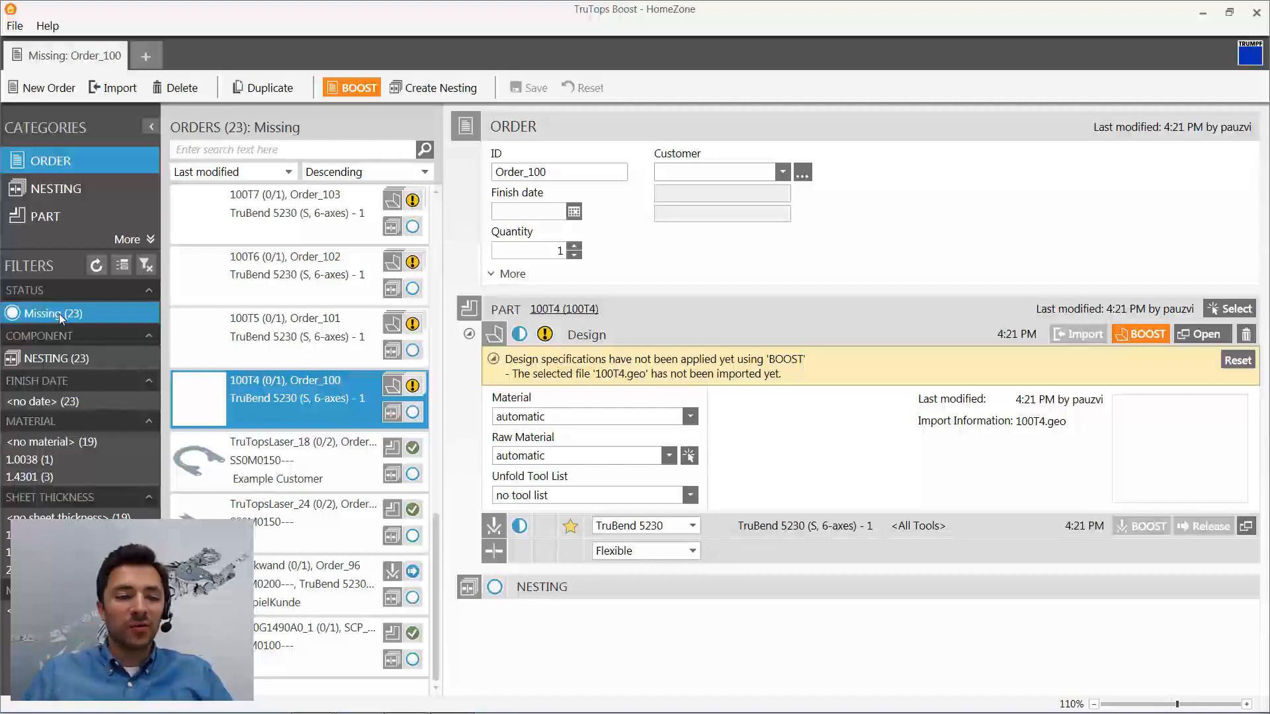
pyautogui.click(146, 265)
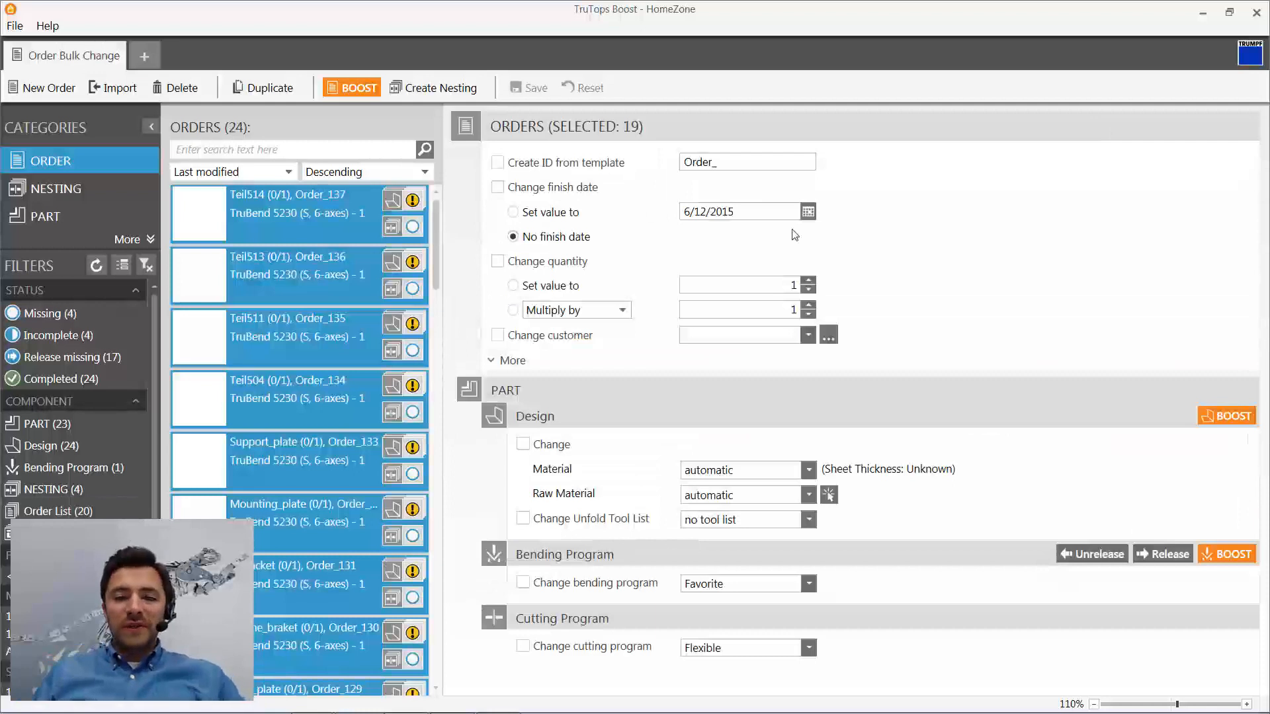
# - Set the finish date of all selected imported orders to 6/19/2015 and their customer to Example Customer, and save the changes
pyautogui.click(808, 212)
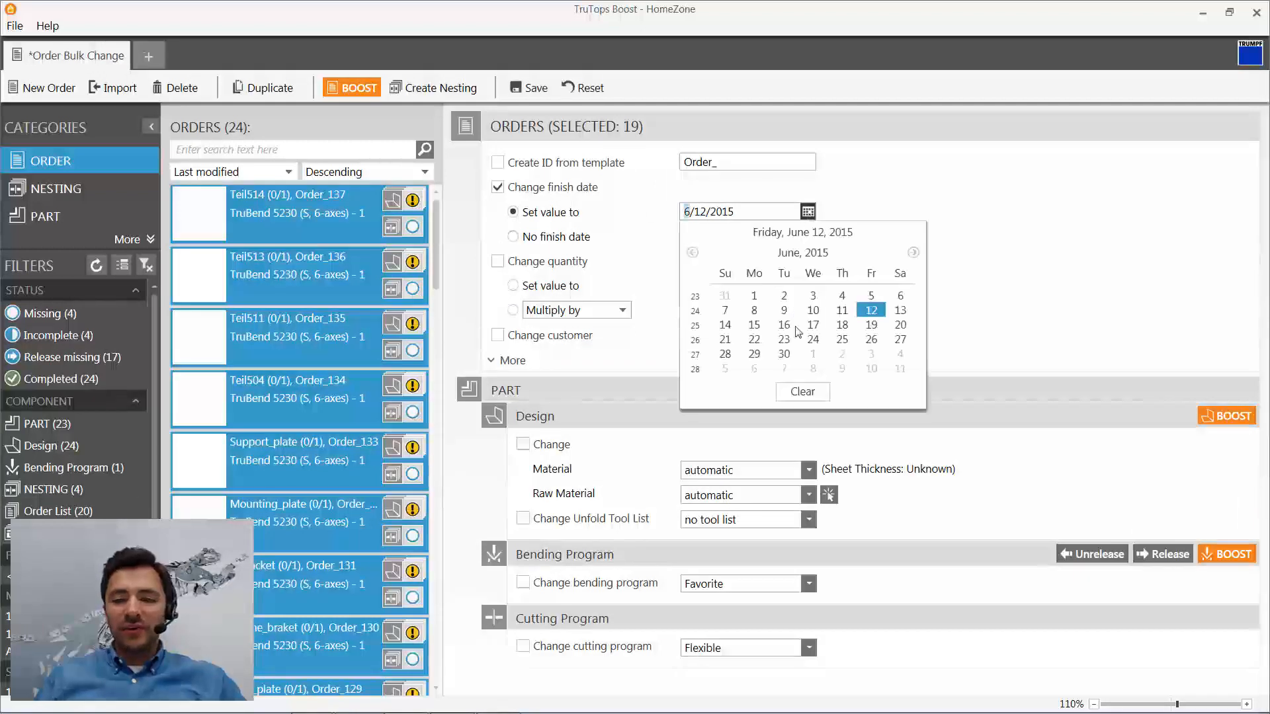
pyautogui.click(871, 325)
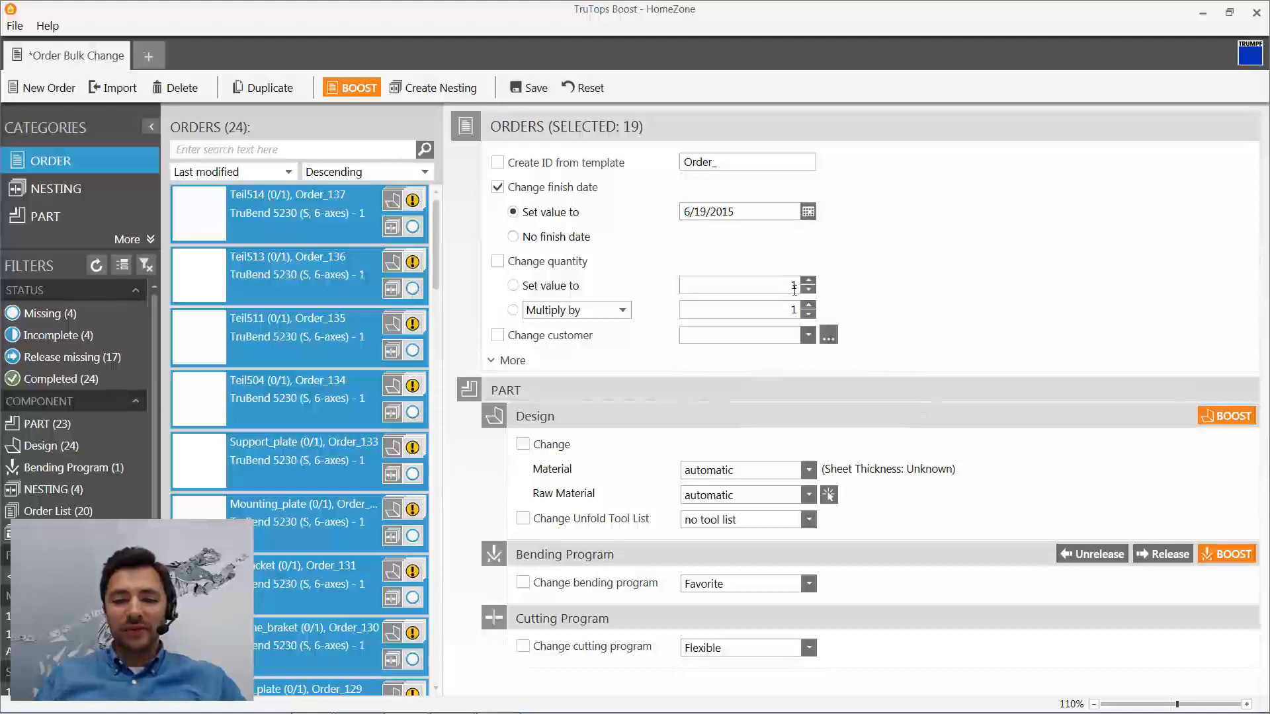
pyautogui.click(809, 335)
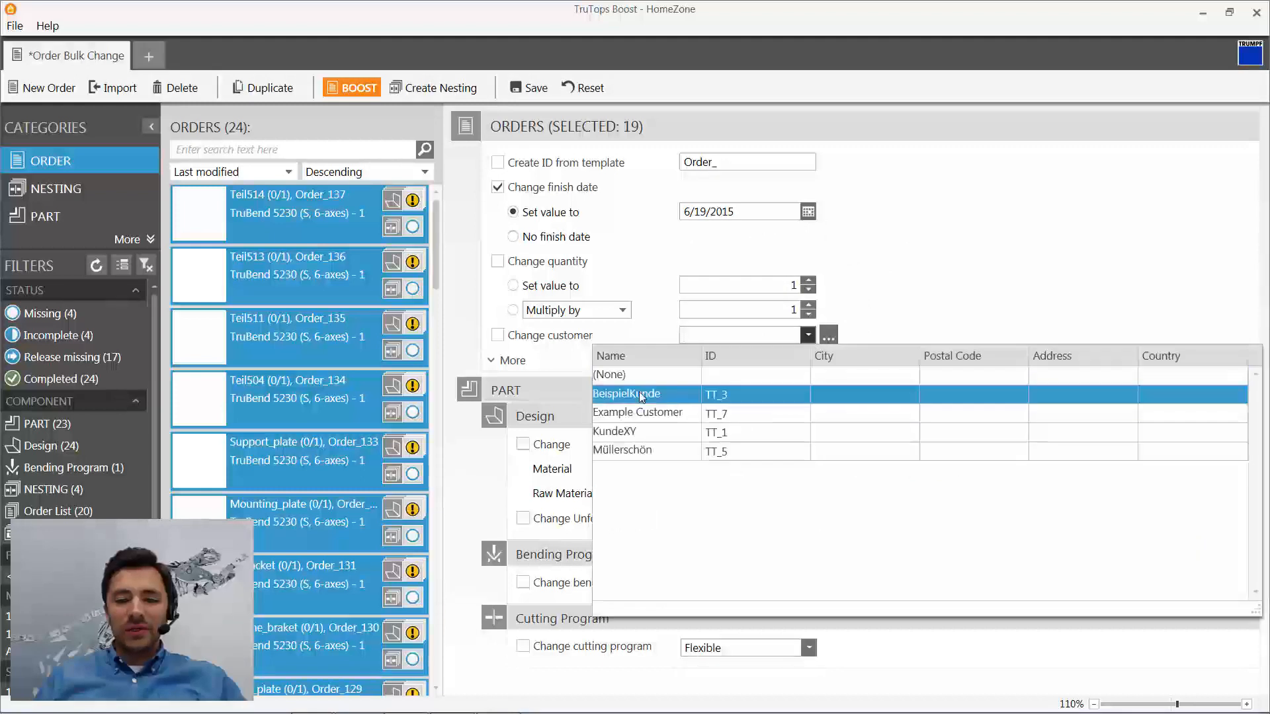
pyautogui.click(644, 415)
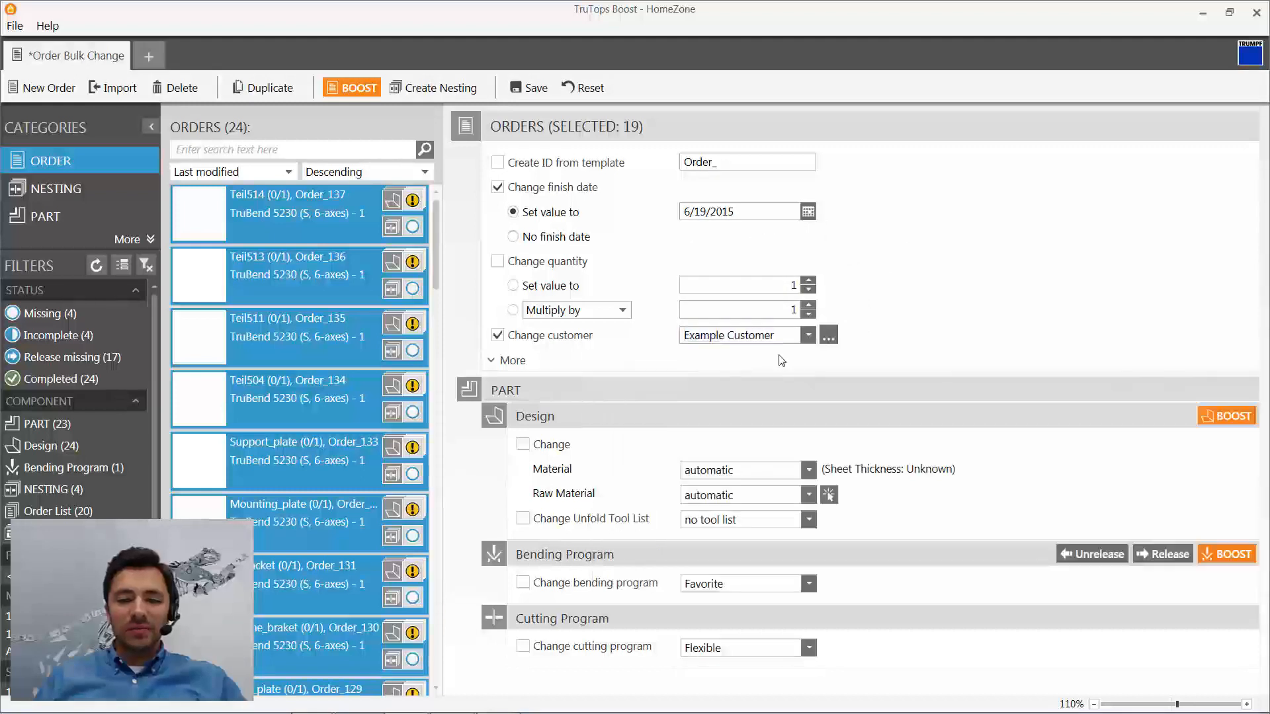
pyautogui.click(529, 88)
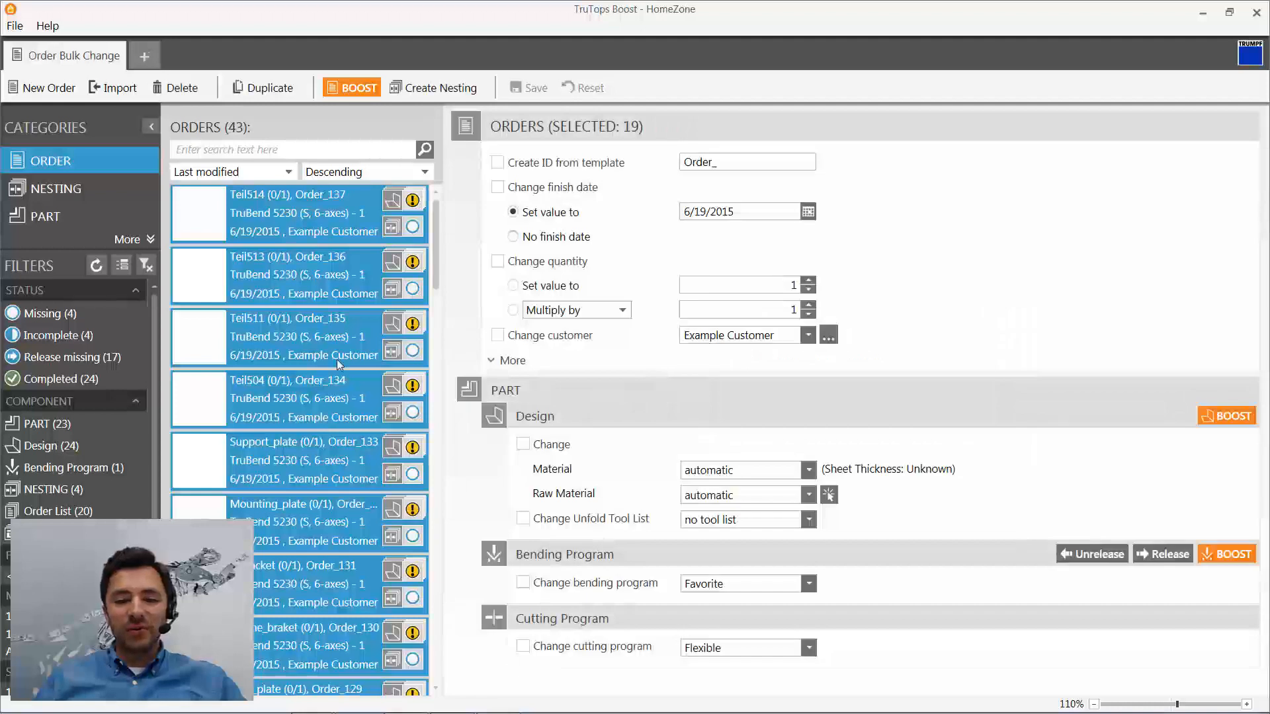
# - Select the four orders from Teil514 through Teil504 and set their quantity to 7
pyautogui.click(304, 211)
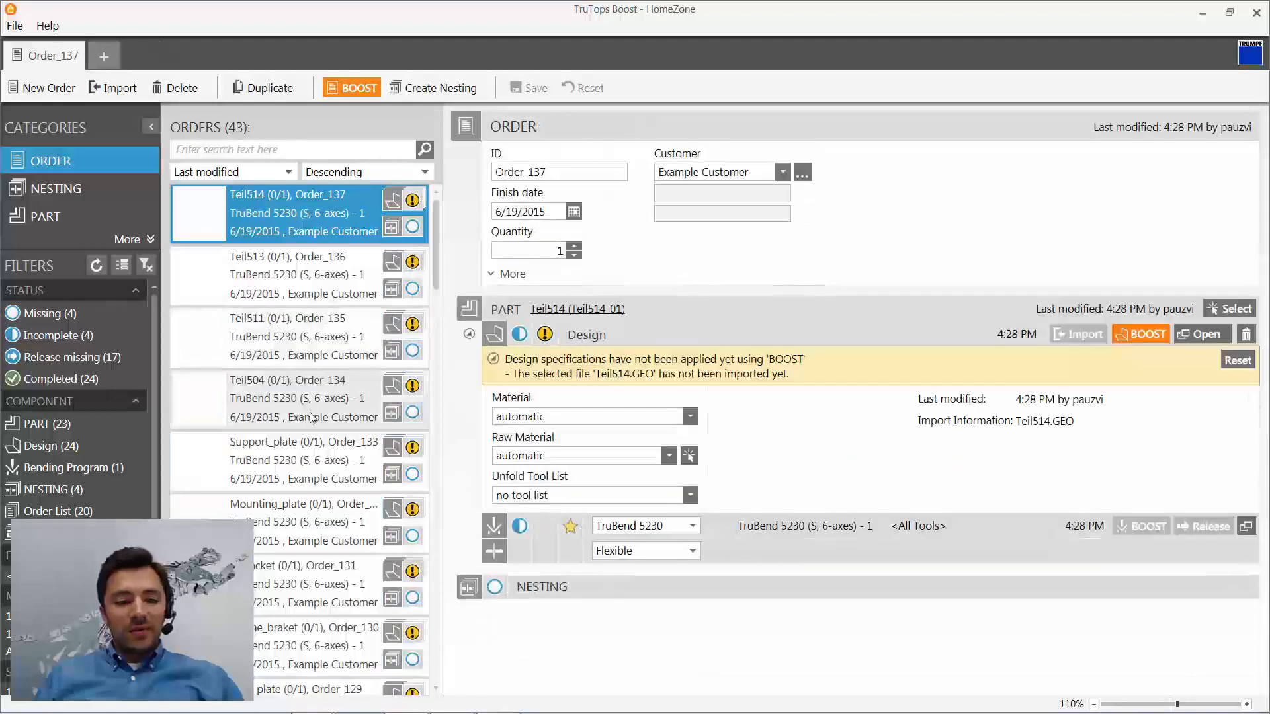
pyautogui.keyDown('shift'); pyautogui.click(308, 403); pyautogui.keyUp('shift')
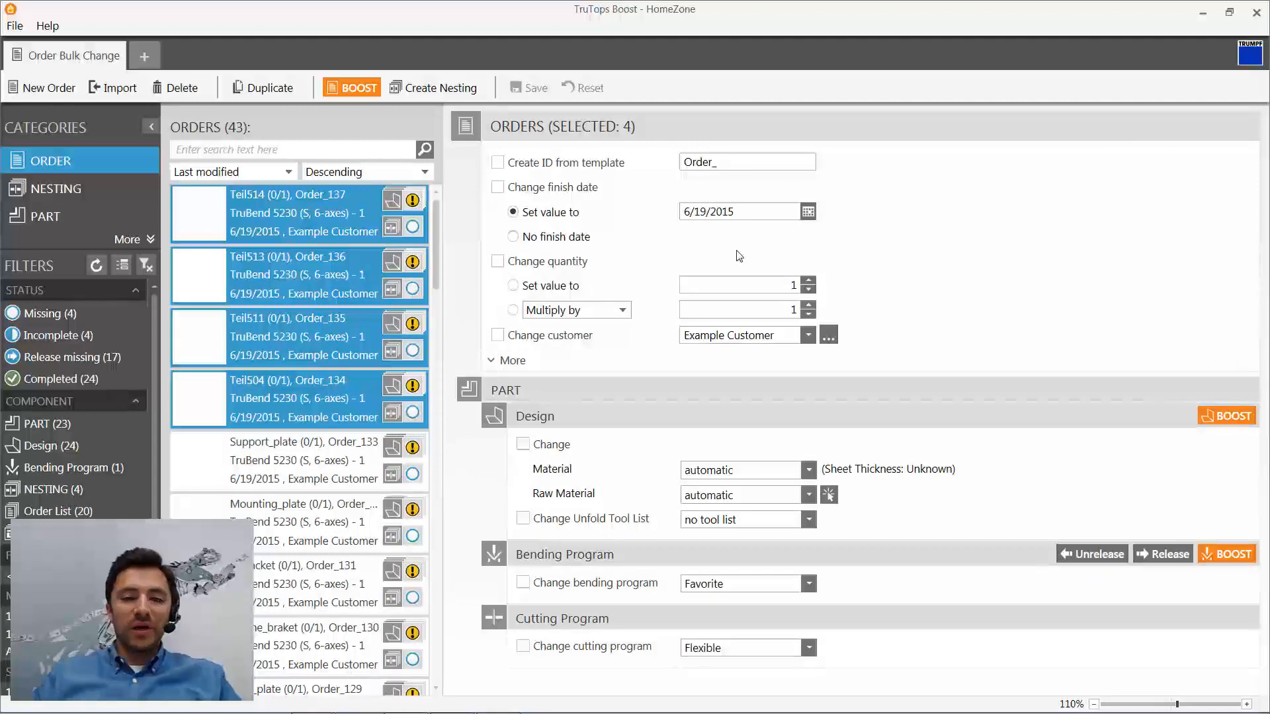
pyautogui.moveTo(783, 280); pyautogui.dragTo(828, 278)
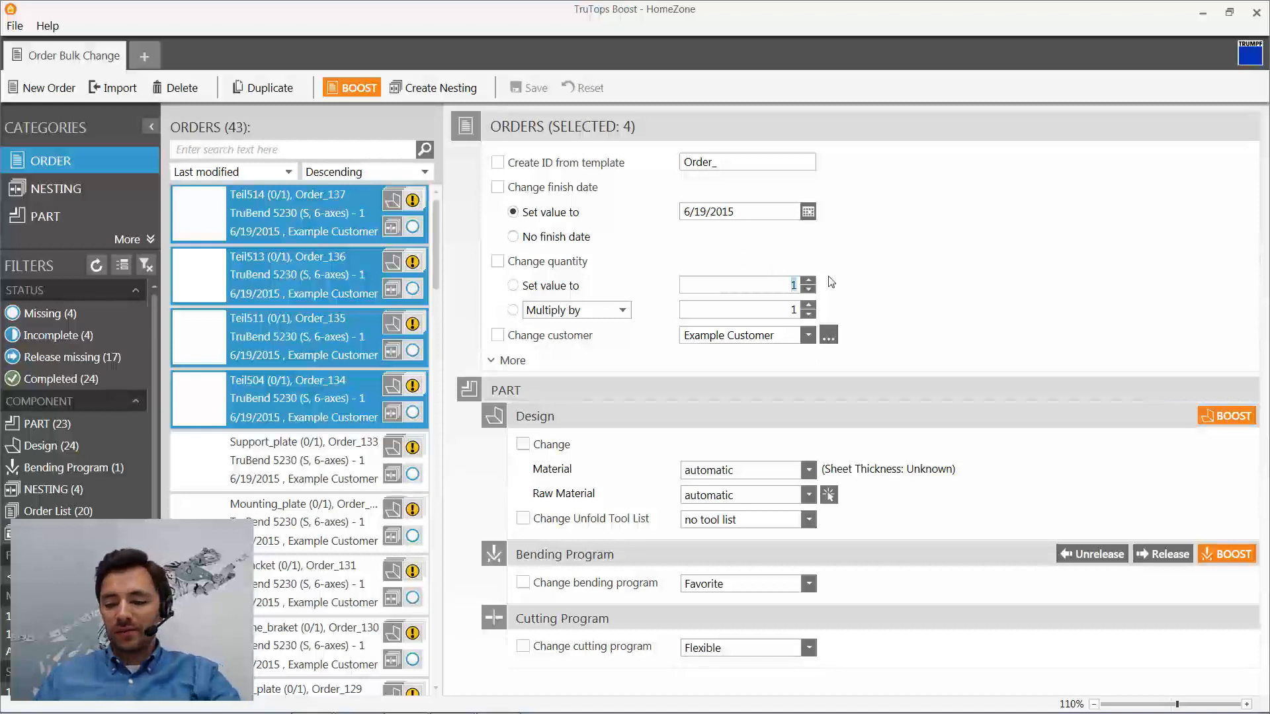
pyautogui.write('7')
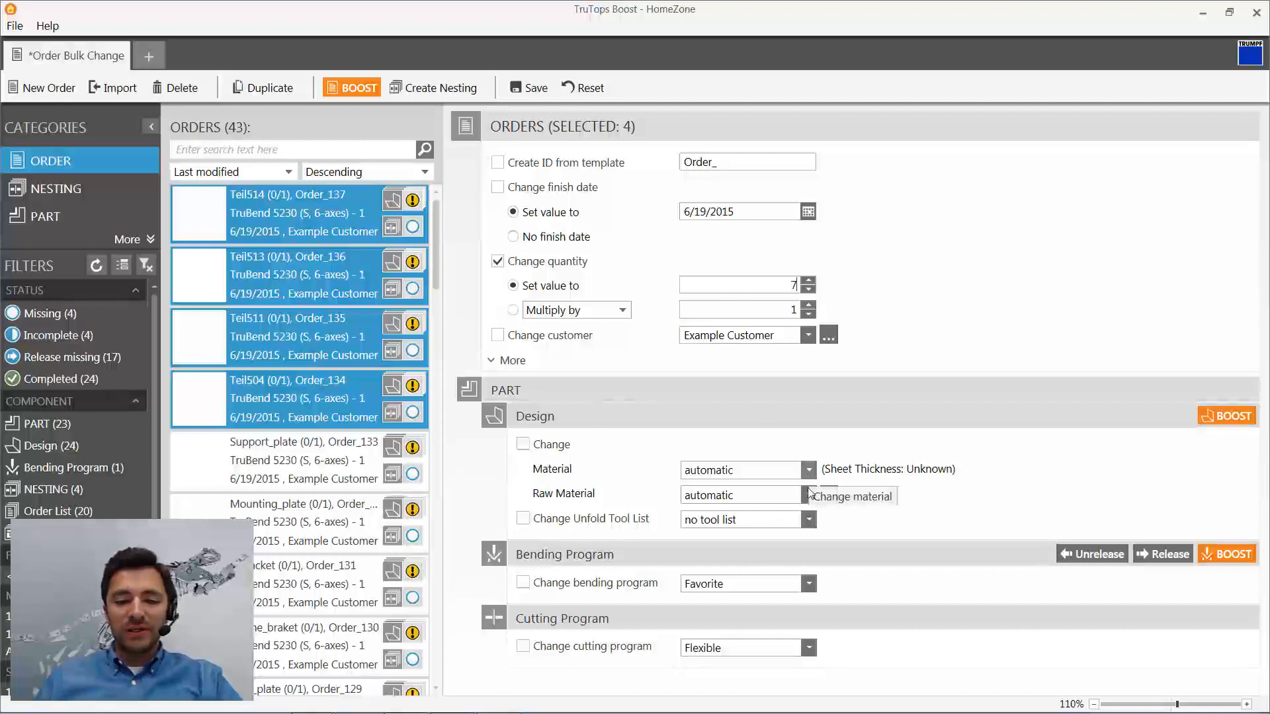
# - Change the bending program of the four selected Teil orders to No Program and process them with BOOST
pyautogui.click(809, 583)
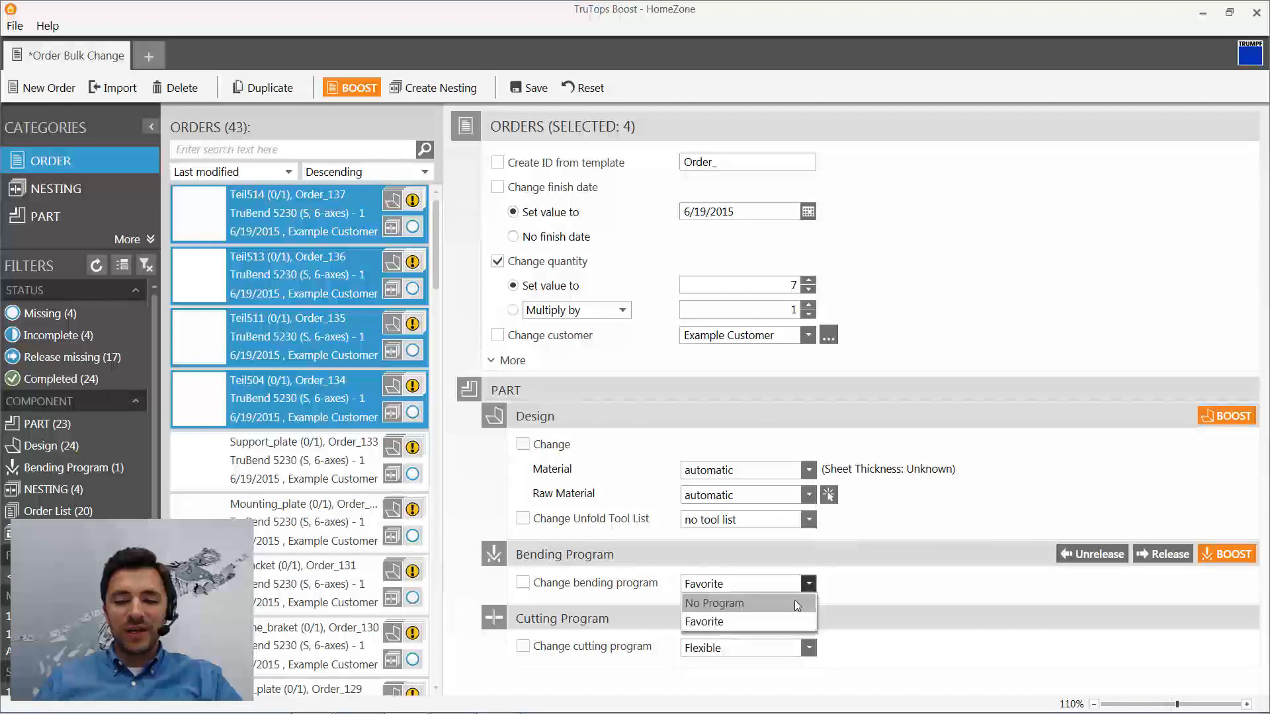
pyautogui.click(795, 602)
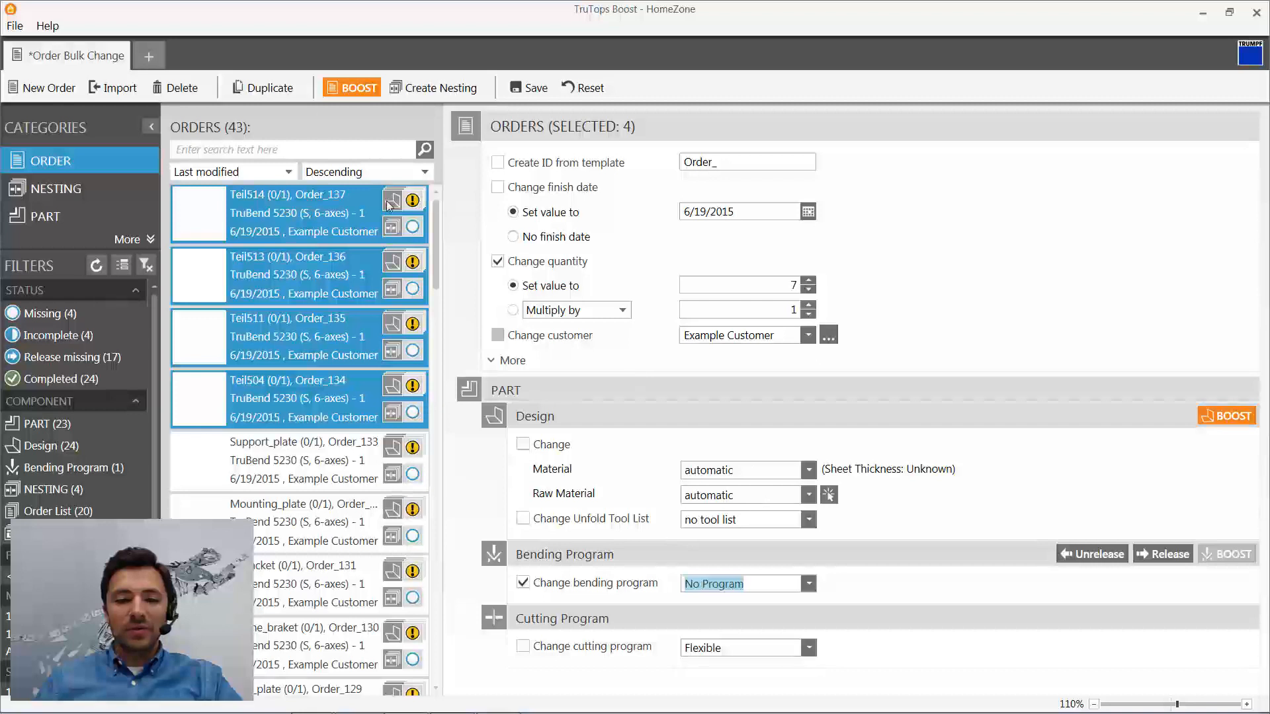
pyautogui.click(345, 93)
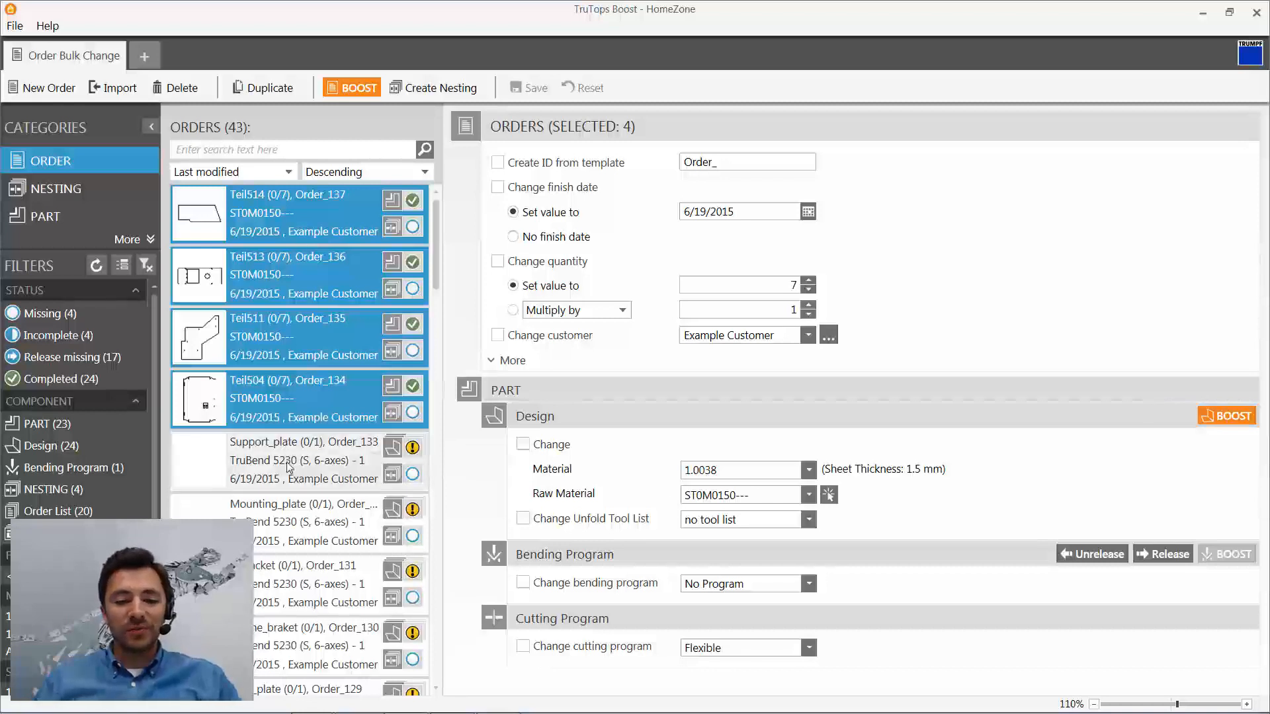
# - Select the nine orders from 100TK5 through 100T4, change their bending program to No Program, and process them with BOOST
pyautogui.scroll(-5, 289, 466)
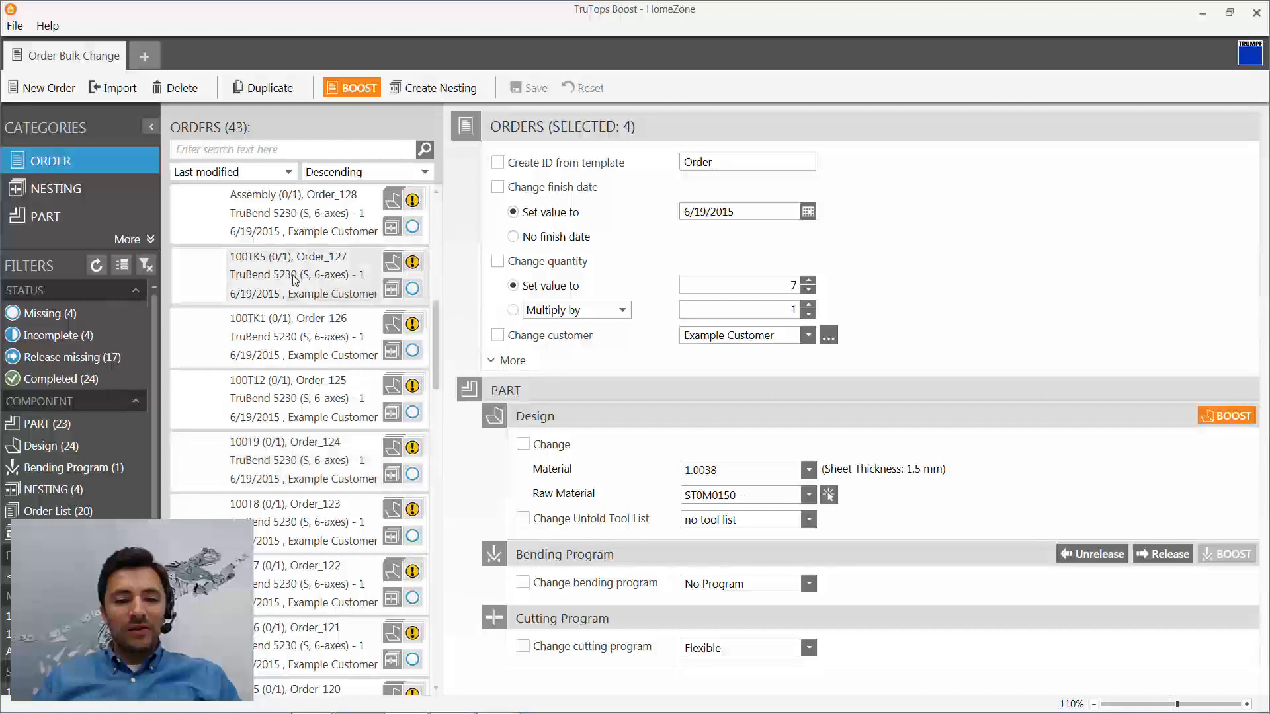
pyautogui.click(296, 282)
pyautogui.scroll(-3, 286, 397)
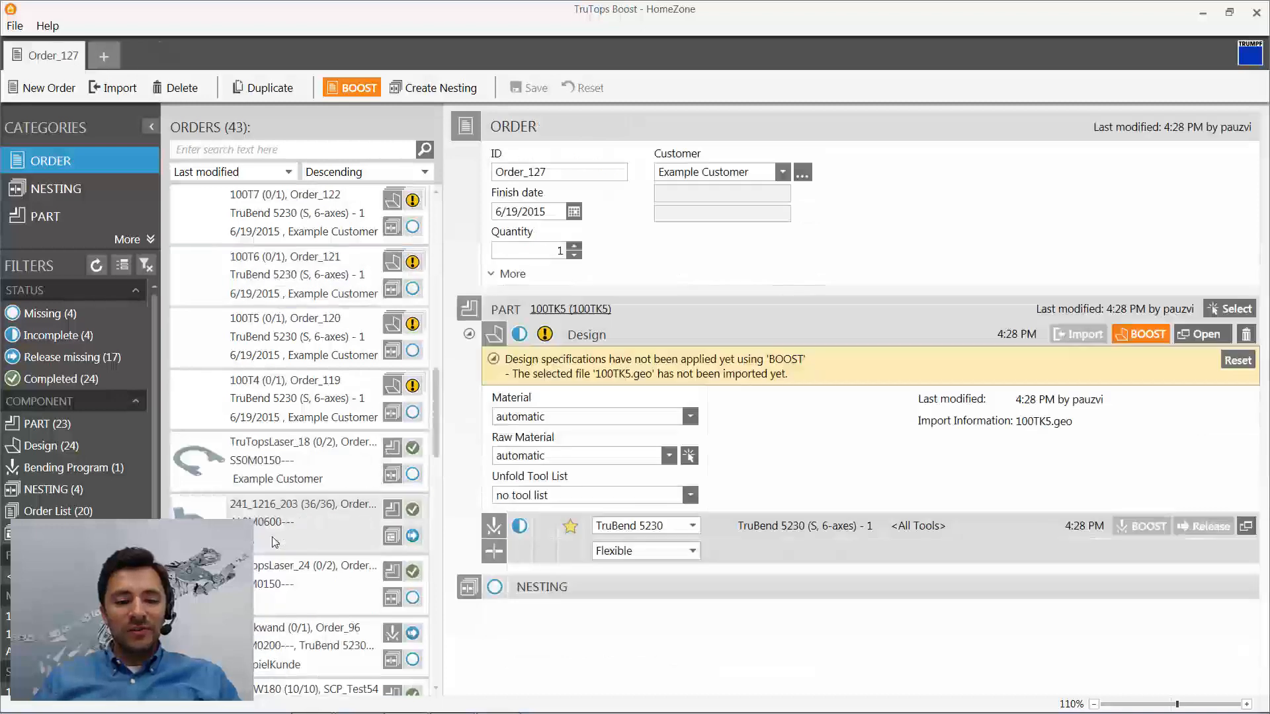
pyautogui.keyDown('shift'); pyautogui.click(286, 403); pyautogui.keyUp('shift')
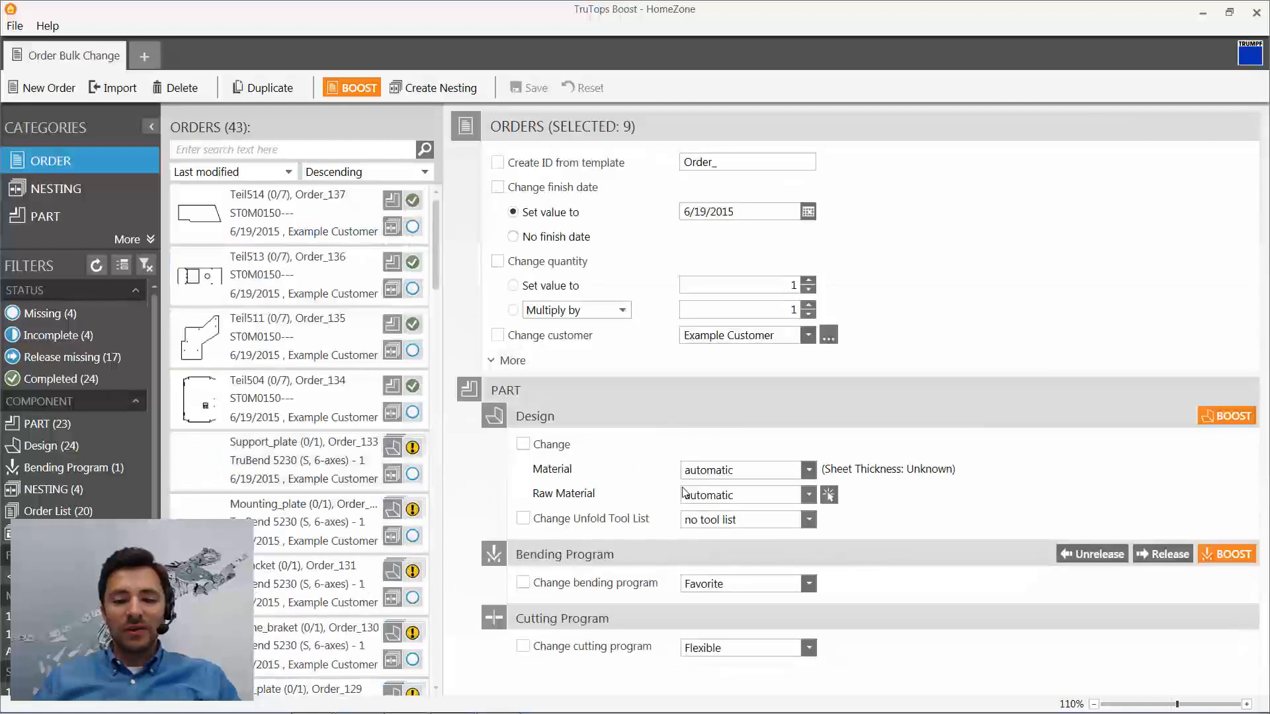
pyautogui.click(794, 586)
pyautogui.click(785, 603)
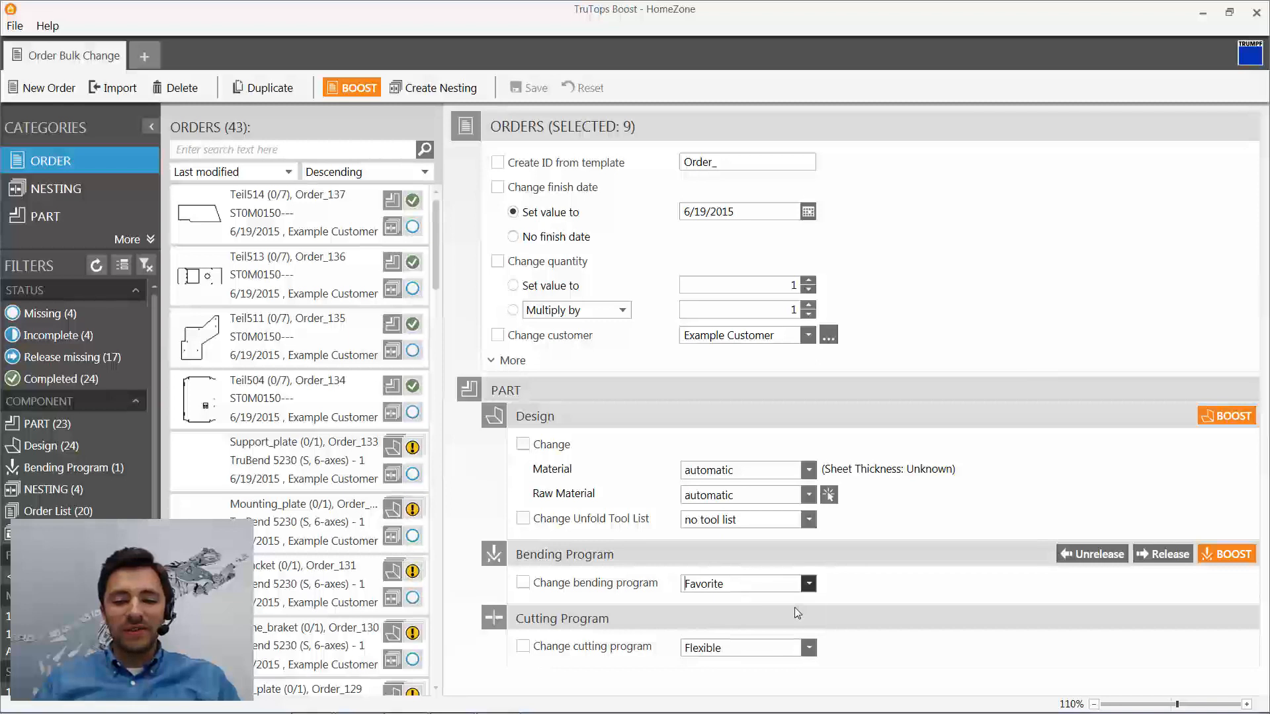
pyautogui.click(357, 89)
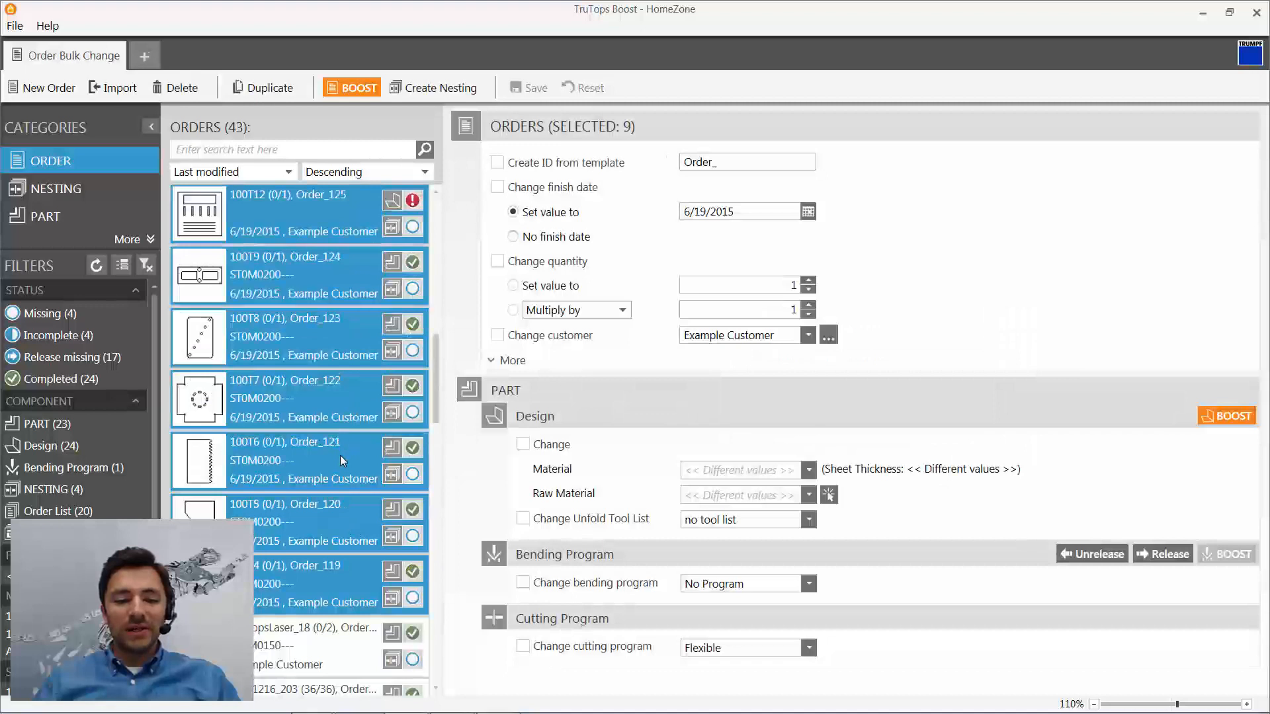
# - Check the design problem of 100TK5, set 100TK5, 100TK1 and 100T12 to material 1.0038 and raw material ST0M0100---, and process them with BOOST
pyautogui.click(311, 291)
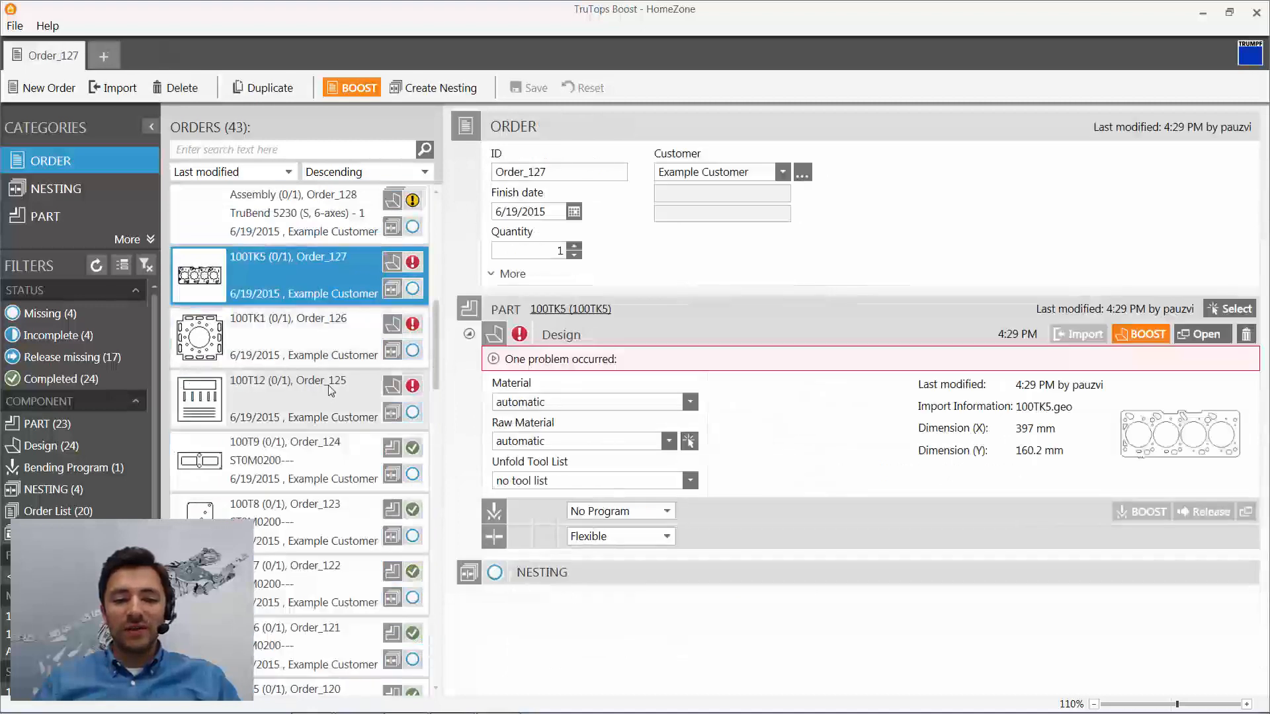
pyautogui.click(493, 359)
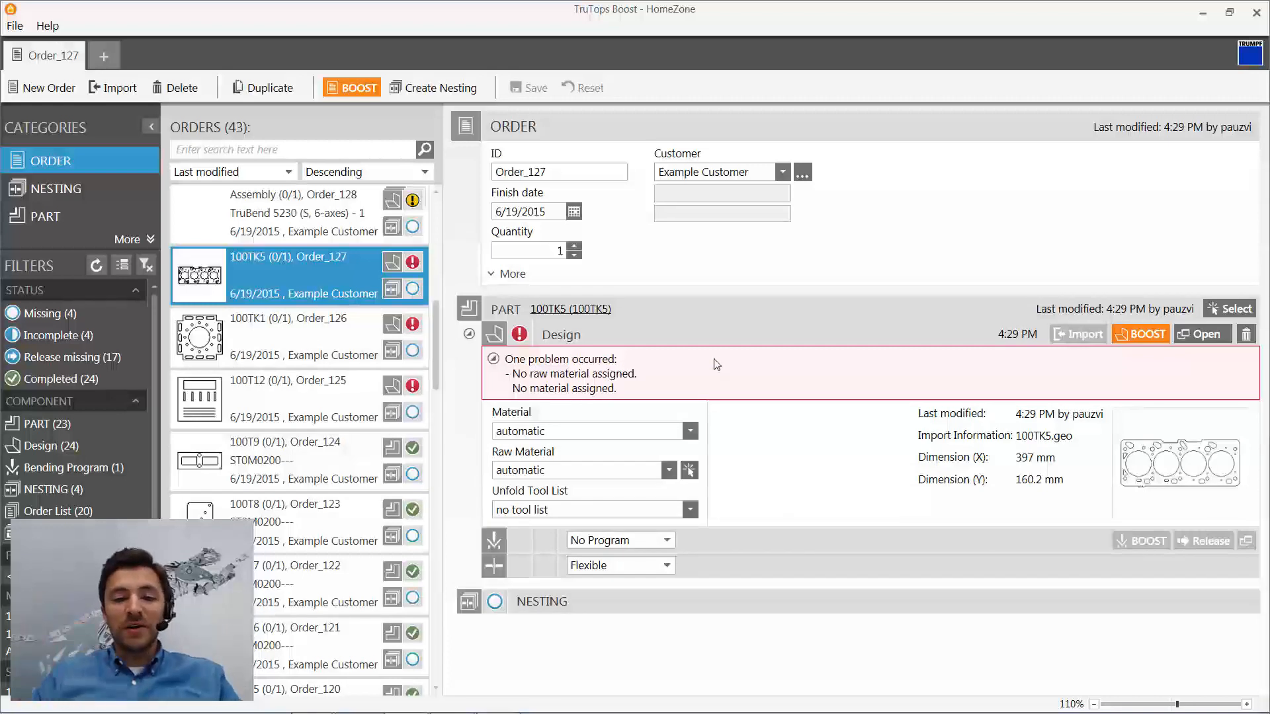
pyautogui.keyDown('shift'); pyautogui.click(275, 403); pyautogui.keyUp('shift')
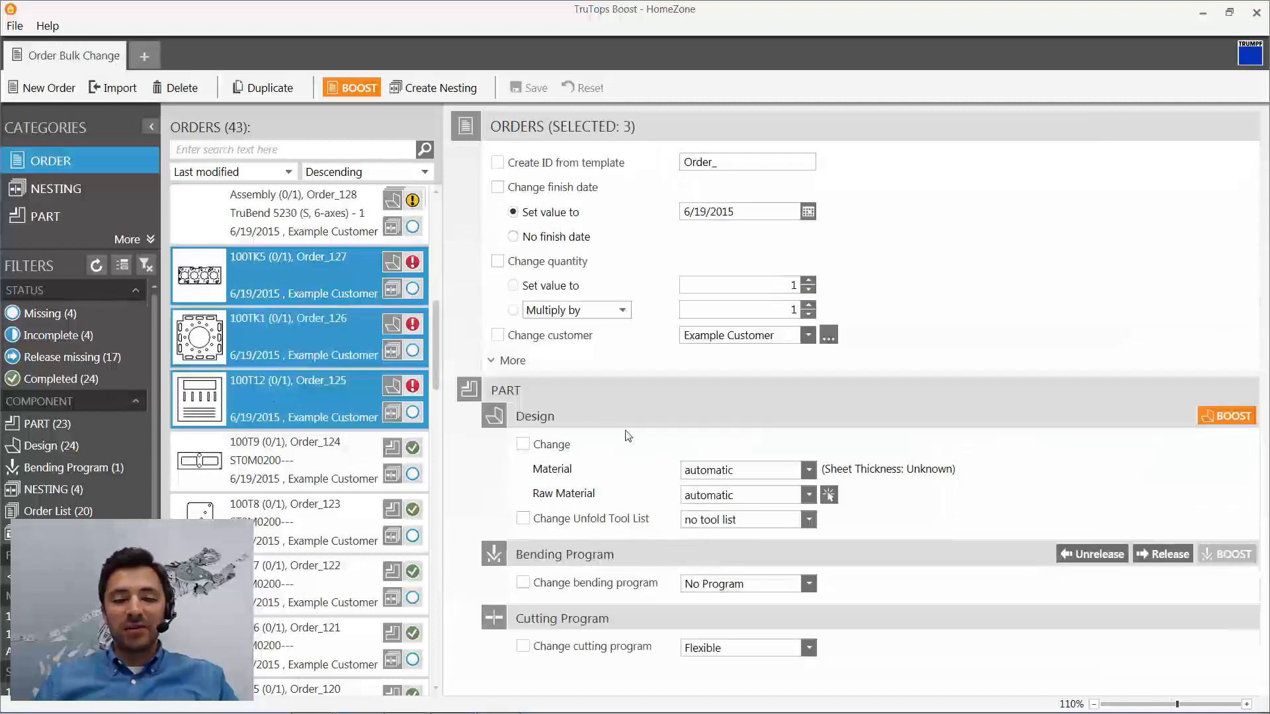
pyautogui.click(807, 471)
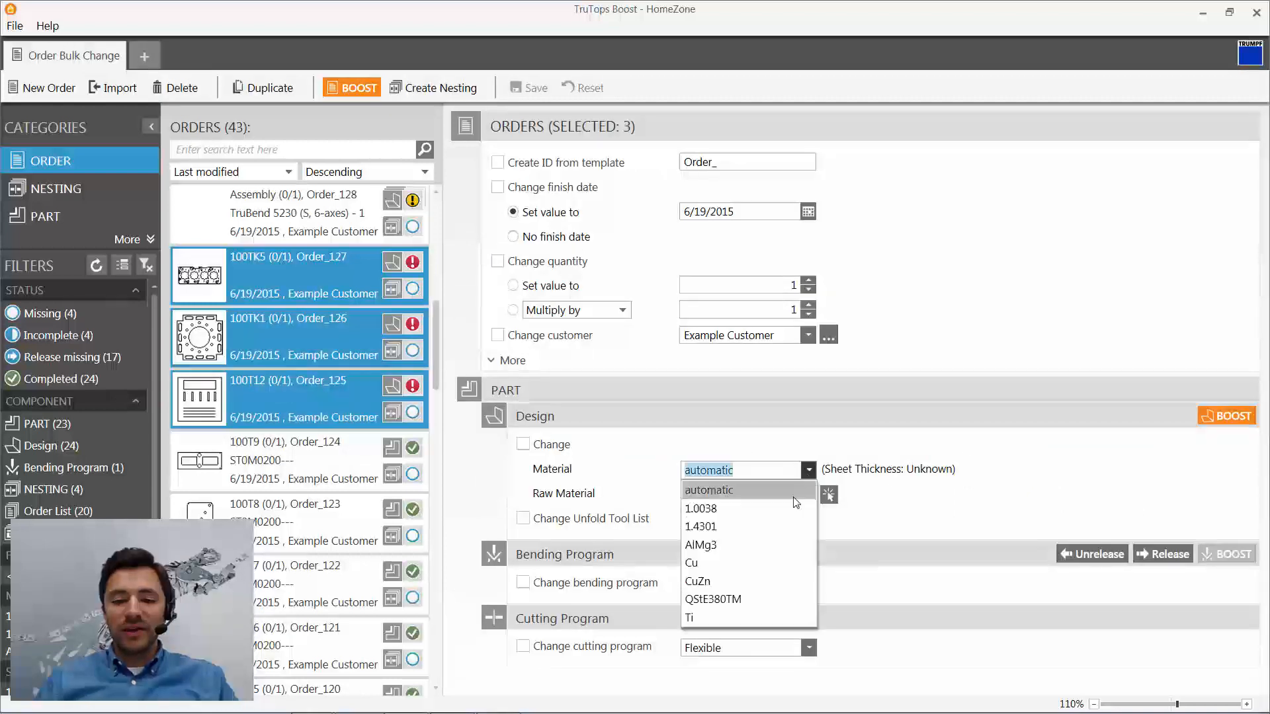
pyautogui.click(784, 517)
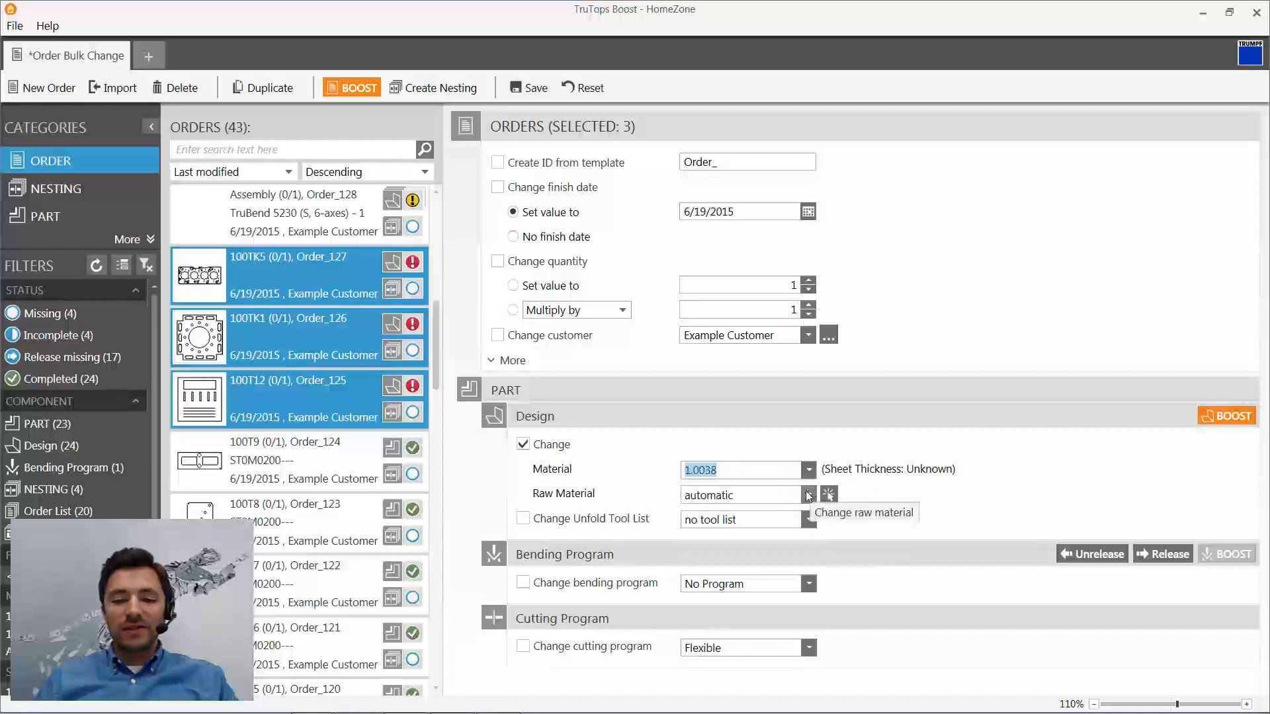
pyautogui.click(808, 496)
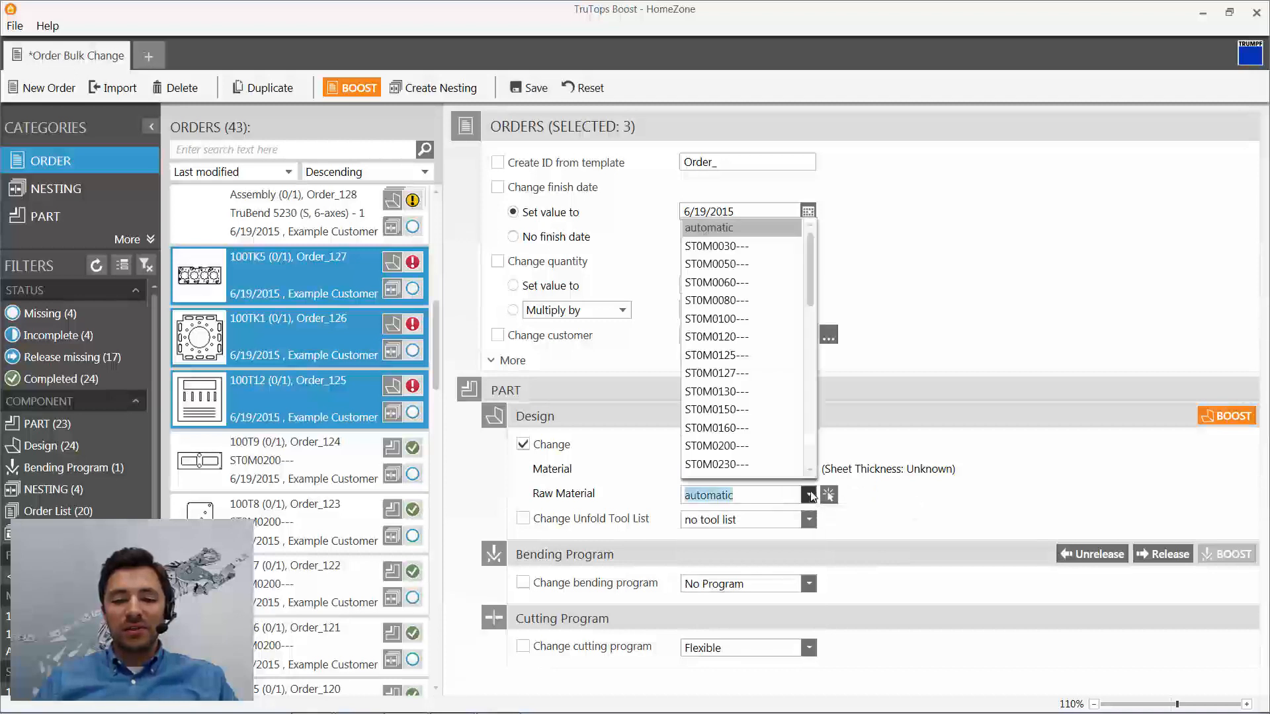
pyautogui.click(751, 319)
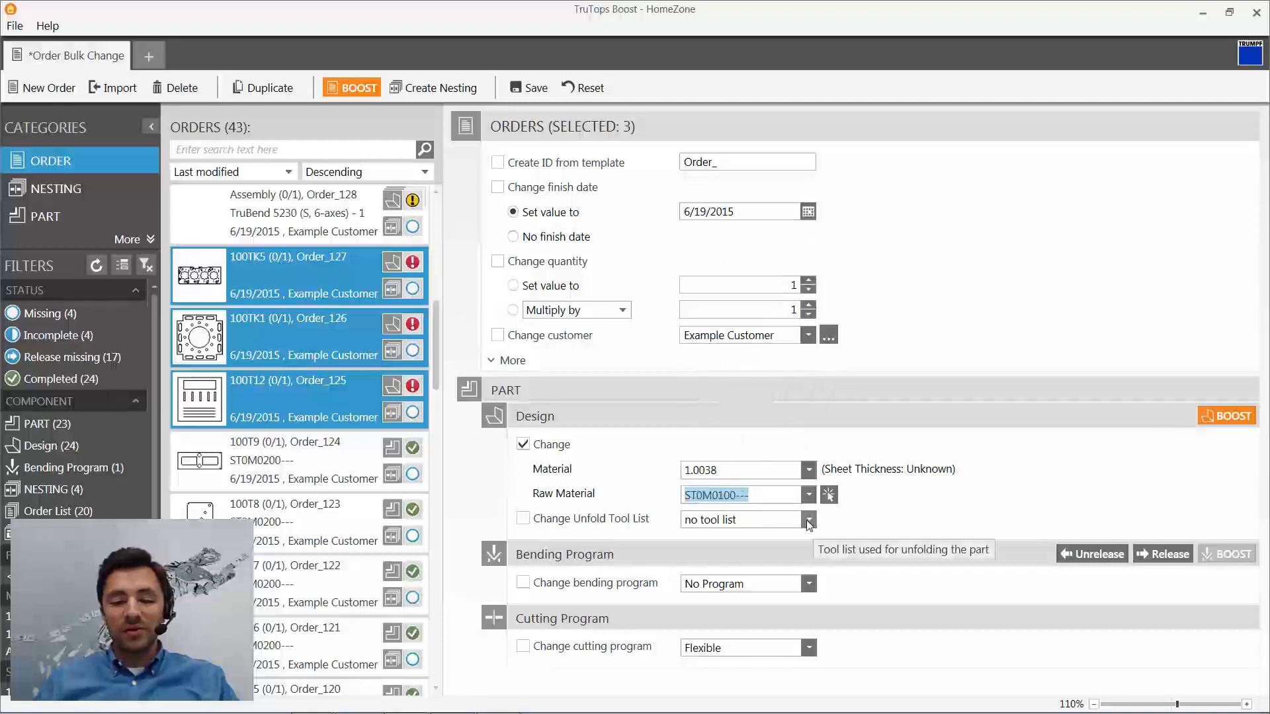
pyautogui.click(350, 89)
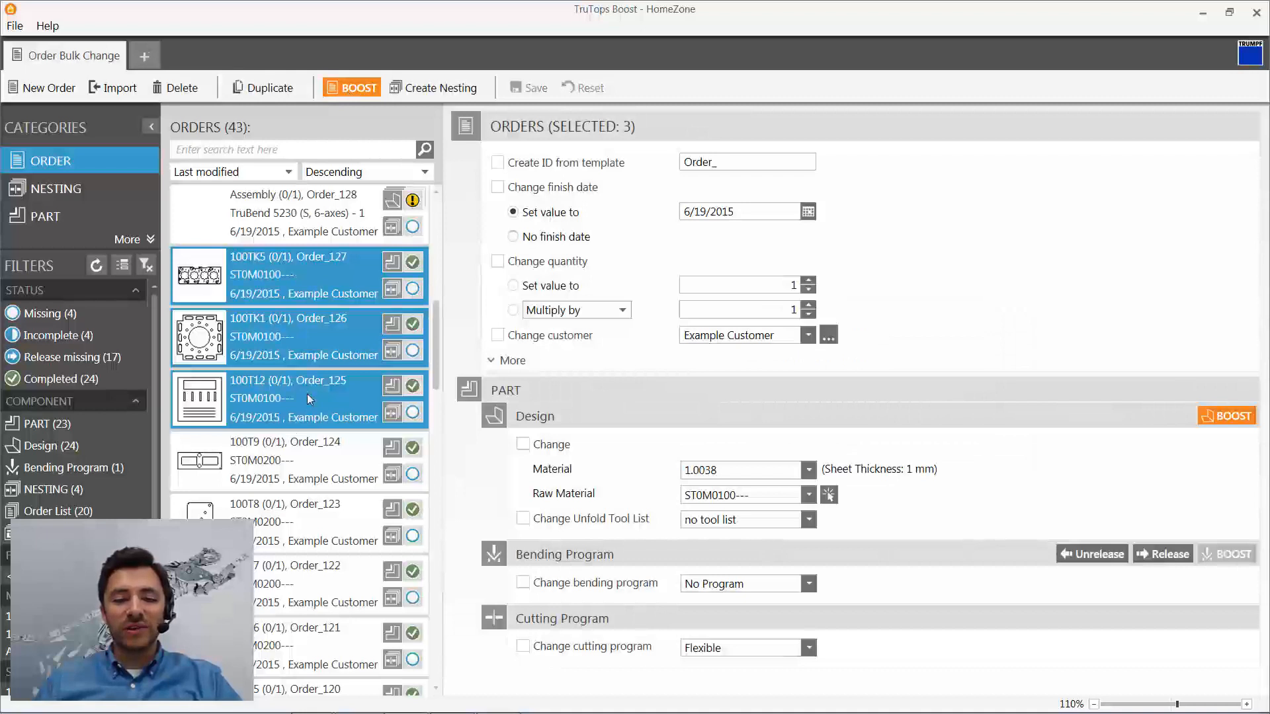
# - Select the six orders from Support_plate through Assembly and set their material to 1.0038 and their unfold tool list to <All Tools>
pyautogui.scroll(5, 307, 394)
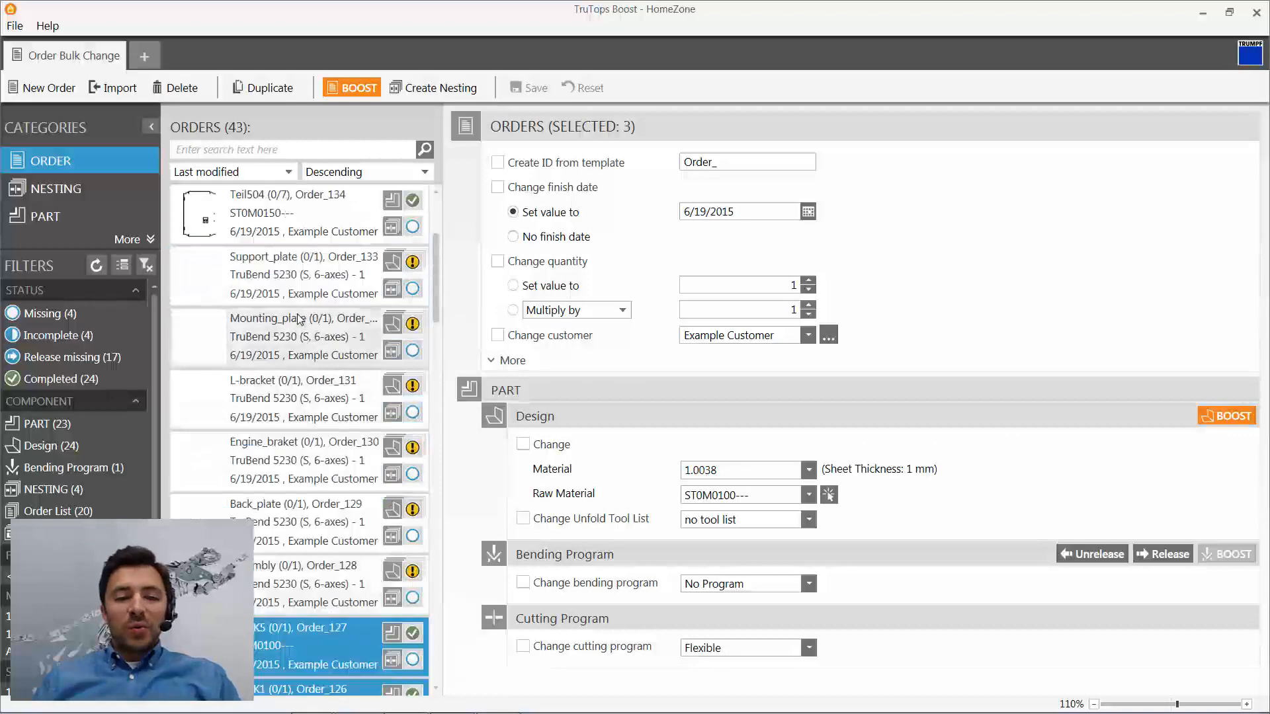
pyautogui.click(294, 291)
pyautogui.keyDown('shift'); pyautogui.click(321, 578); pyautogui.keyUp('shift')
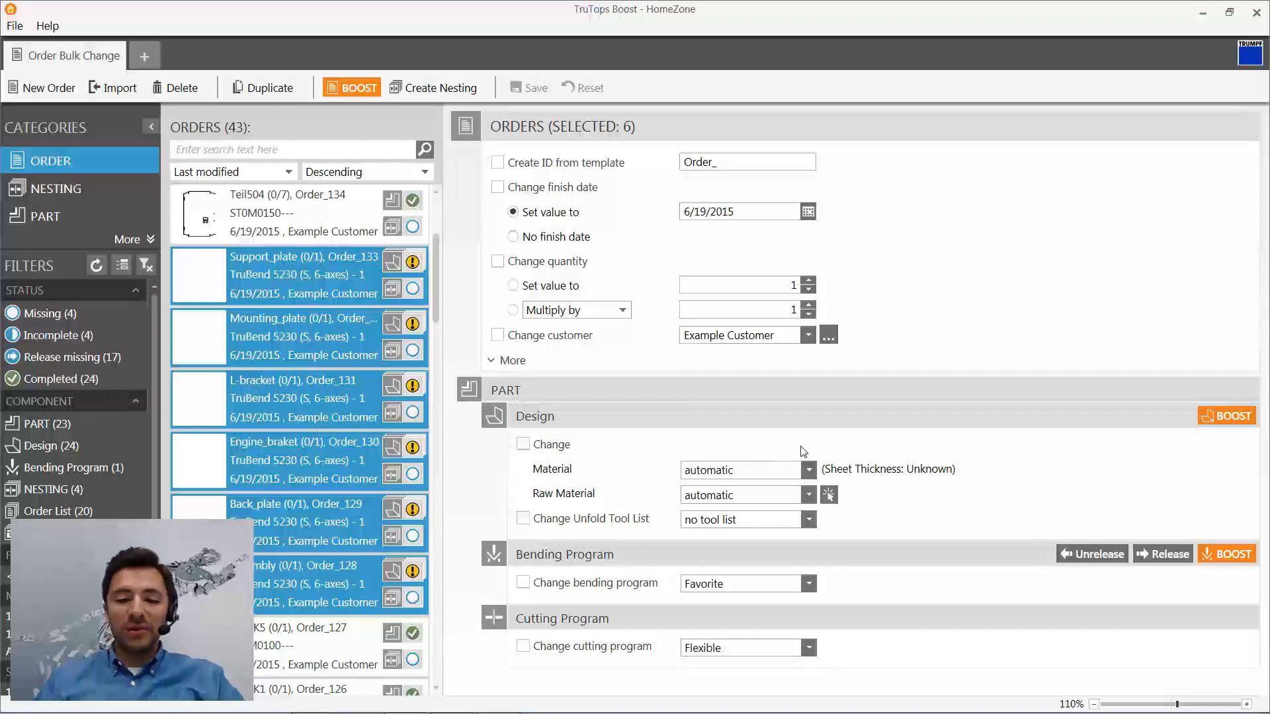
pyautogui.click(808, 469)
pyautogui.click(734, 508)
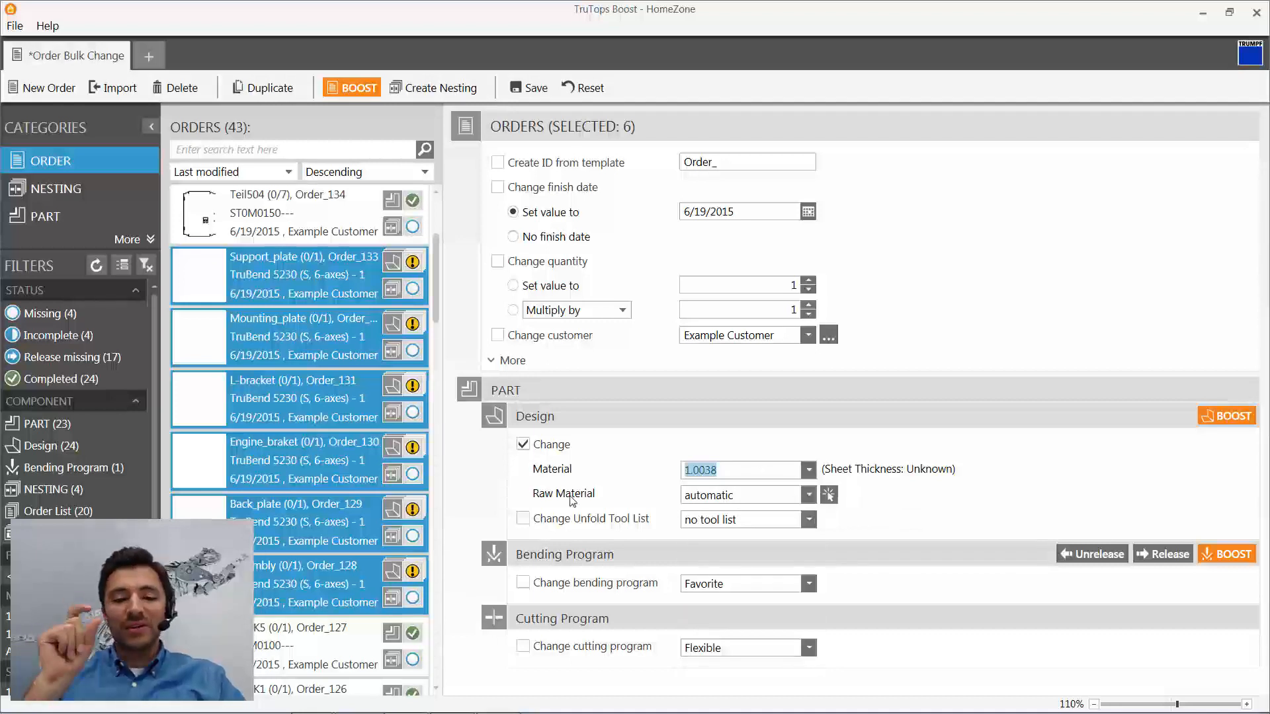
pyautogui.click(808, 521)
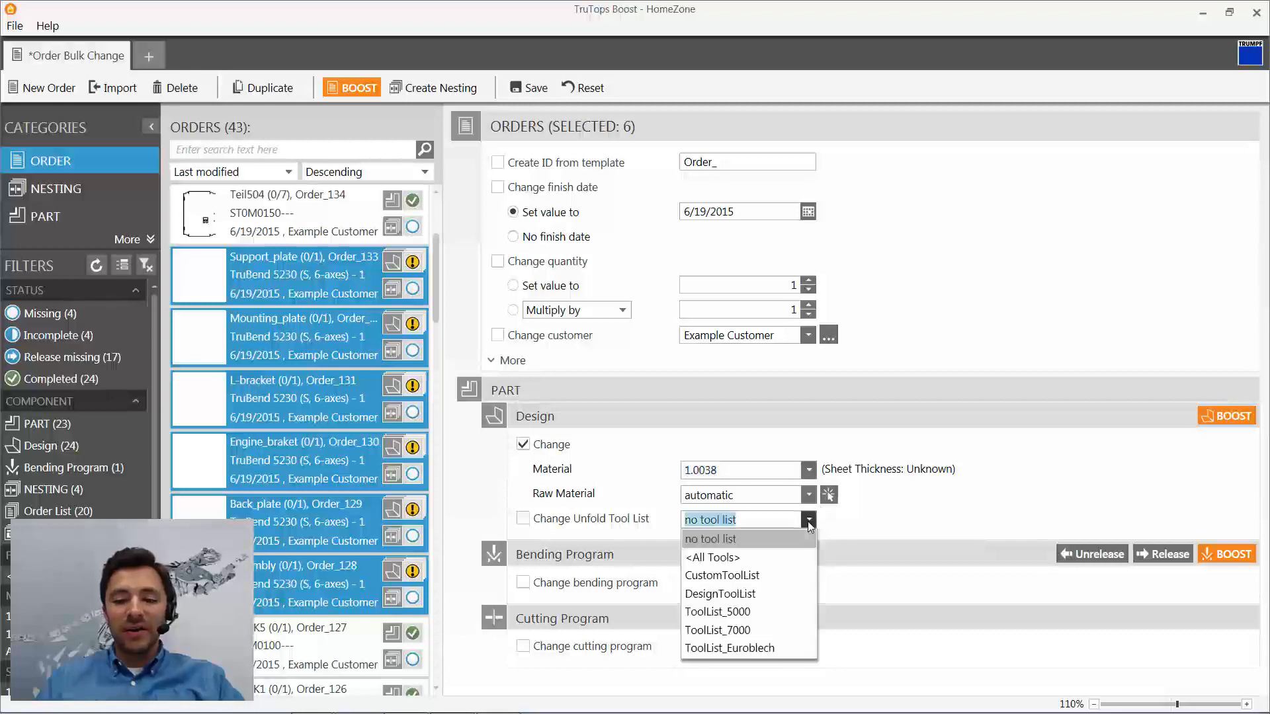
pyautogui.click(800, 559)
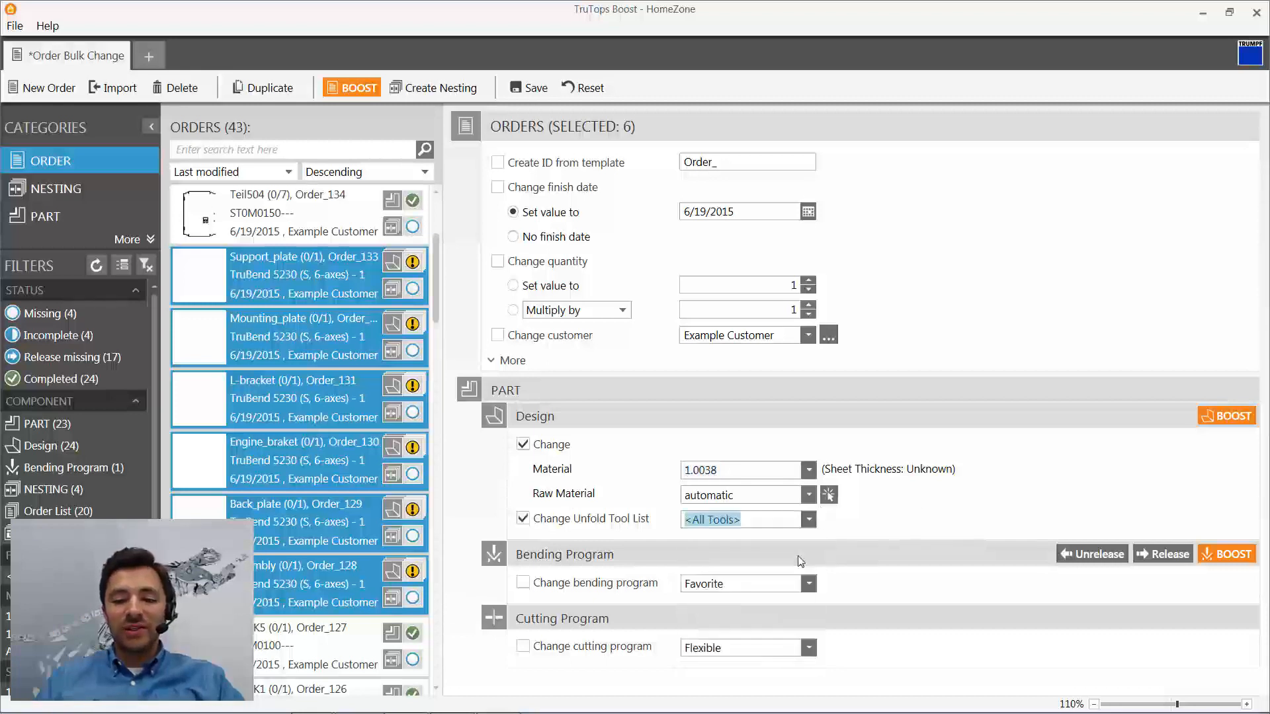
pyautogui.click(809, 519)
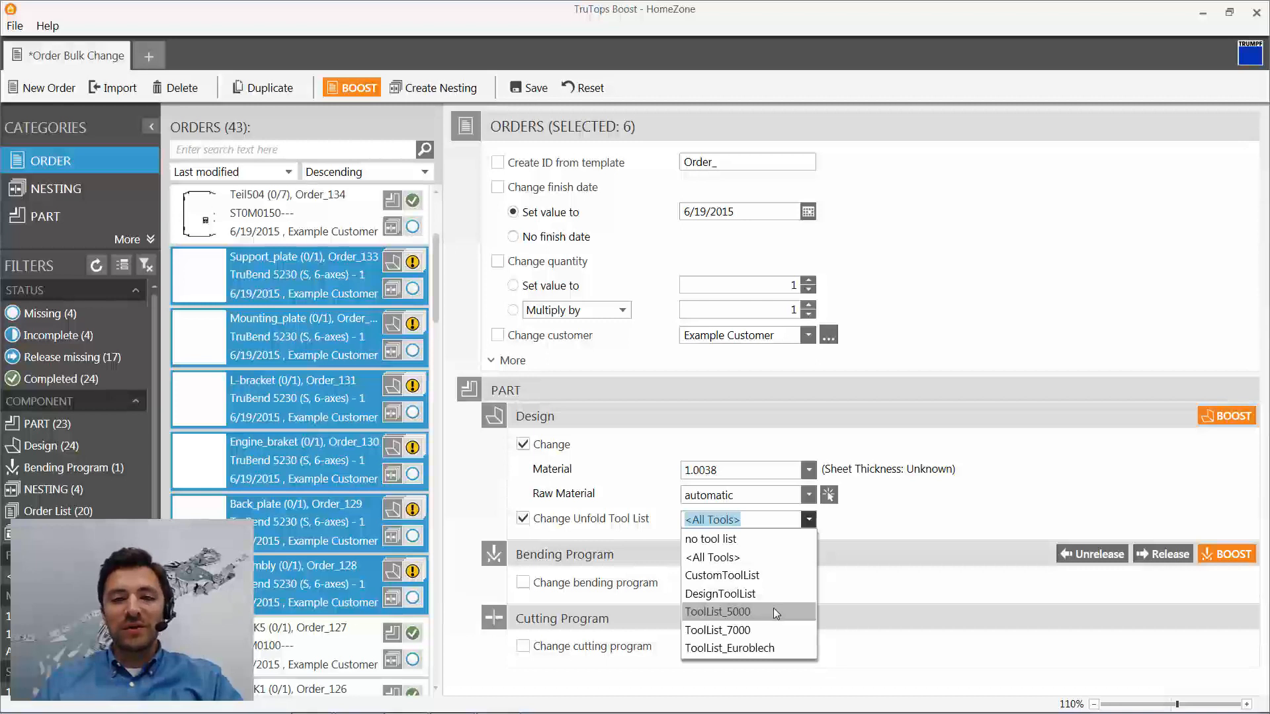
pyautogui.click(768, 557)
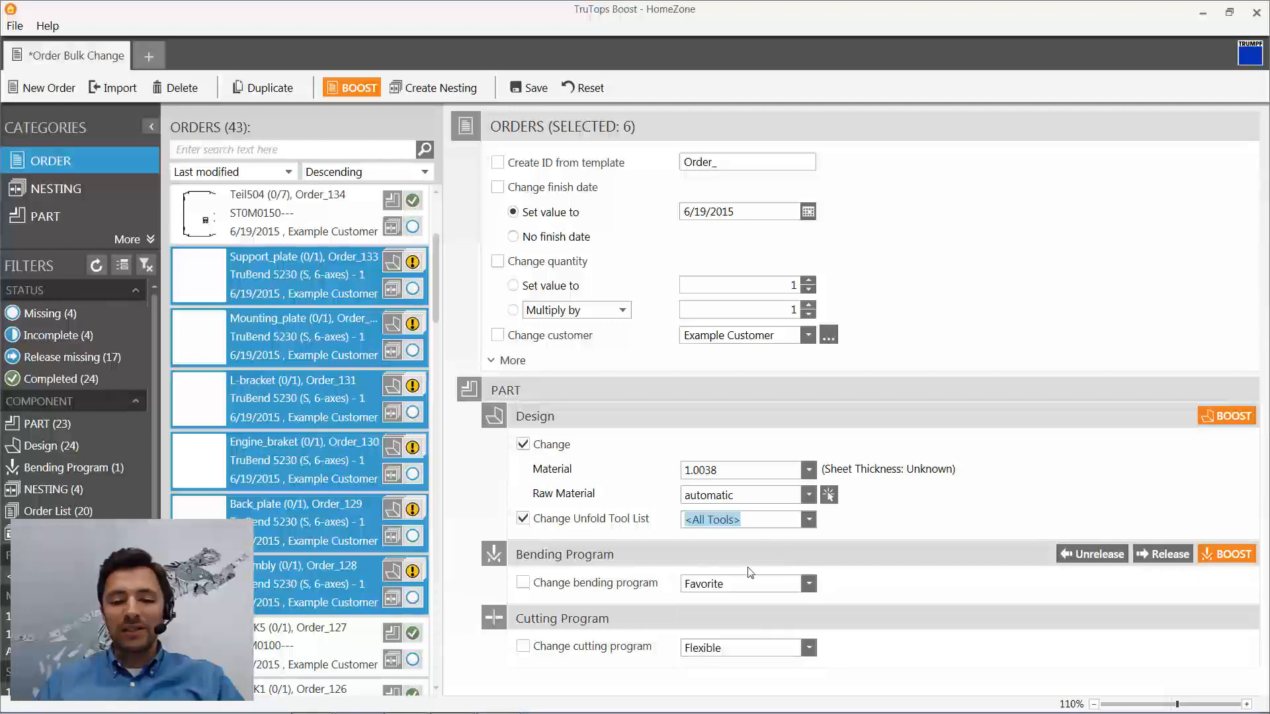
# - Keep the bending program of the six selected orders at Favorite and review the default bending programs in the bend settings
pyautogui.click(809, 583)
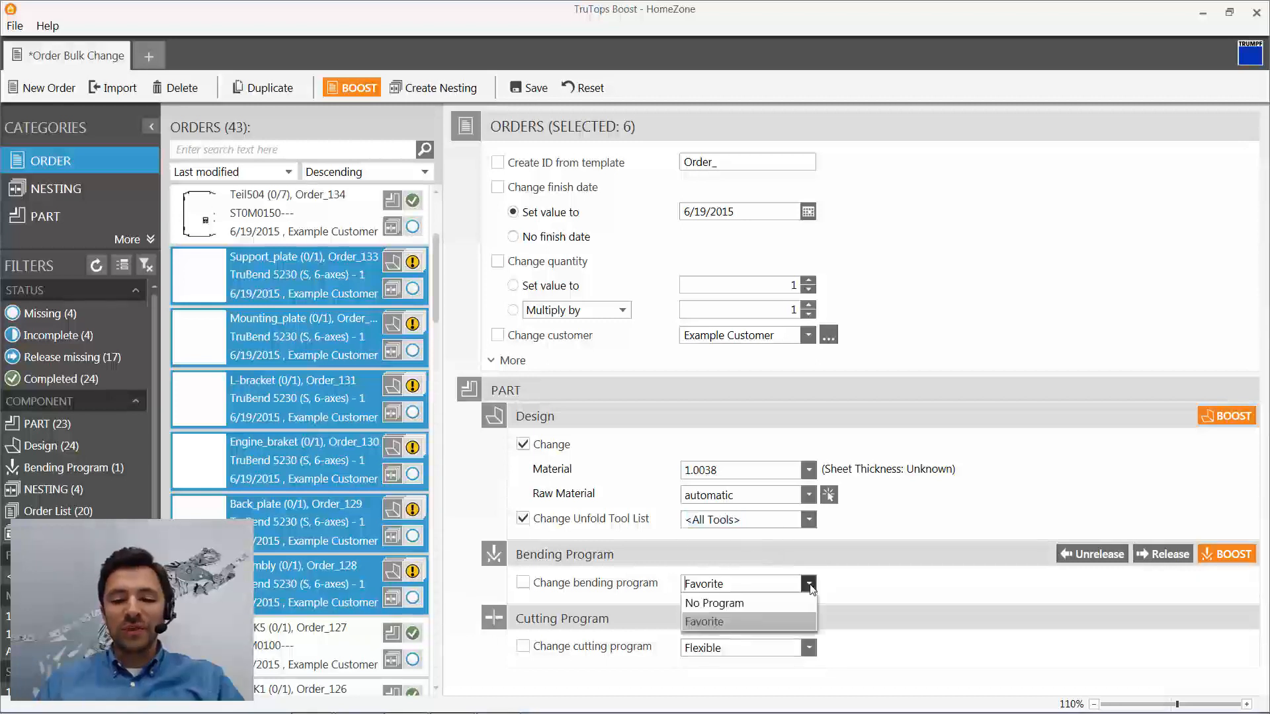
pyautogui.click(770, 621)
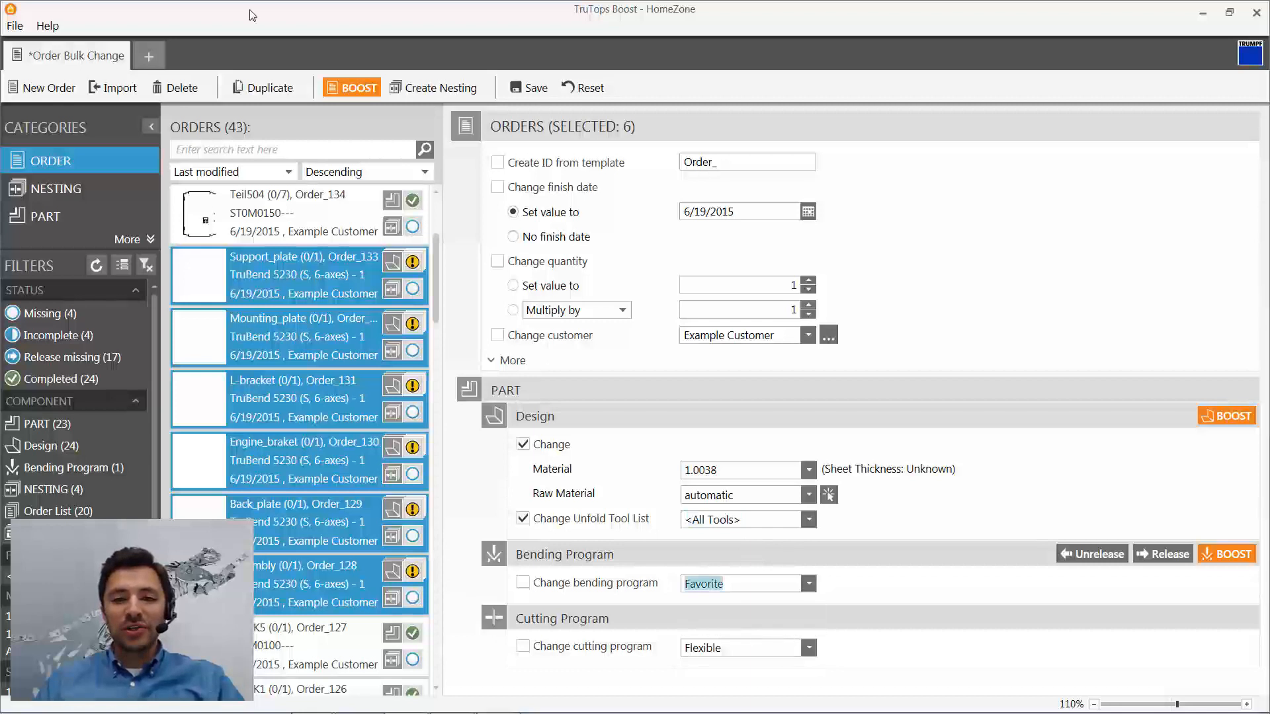
pyautogui.click(15, 26)
pyautogui.click(48, 84)
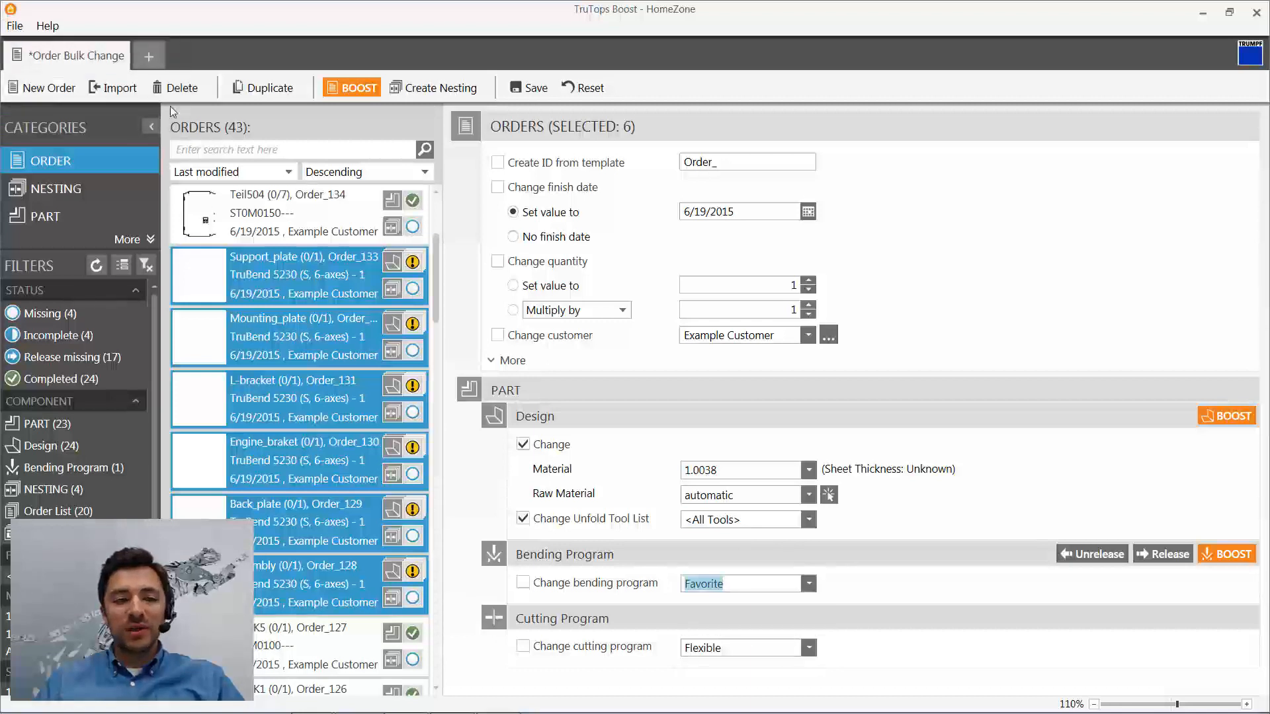
pyautogui.click(410, 262)
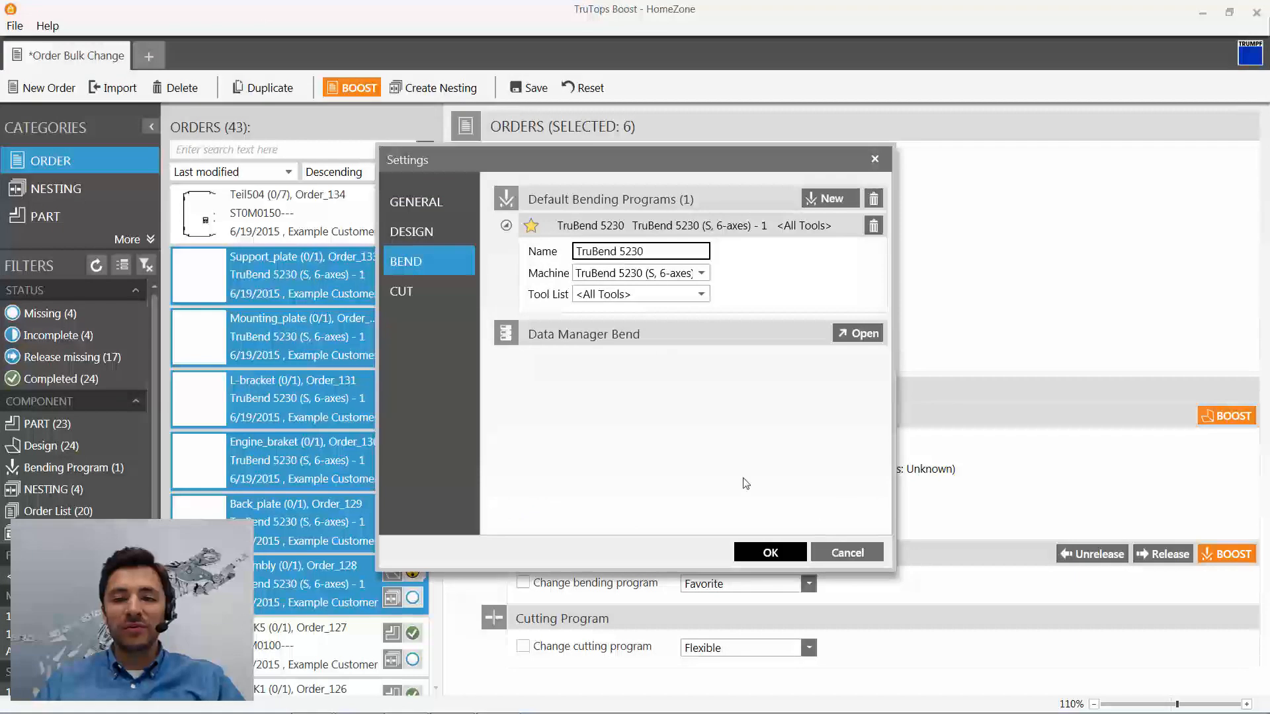
pyautogui.click(846, 553)
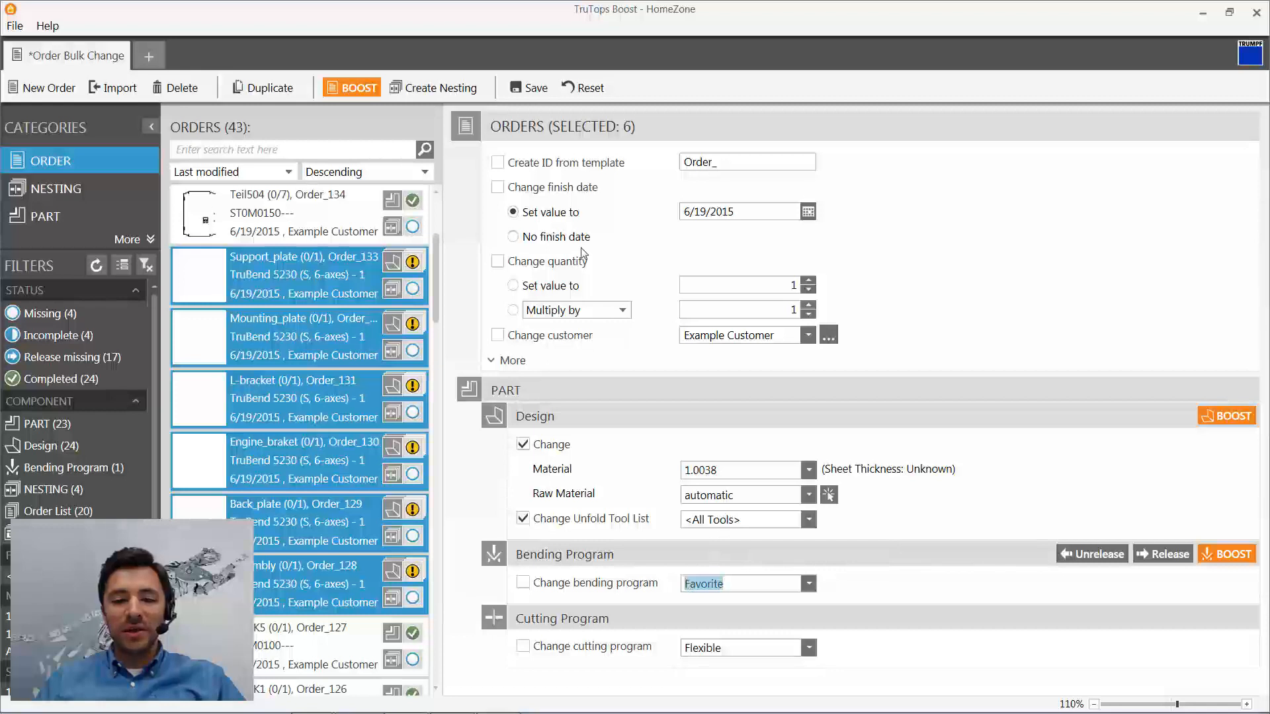
# - Process the six selected orders with BOOST and open the Support_plate order to check its processing status
pyautogui.click(361, 88)
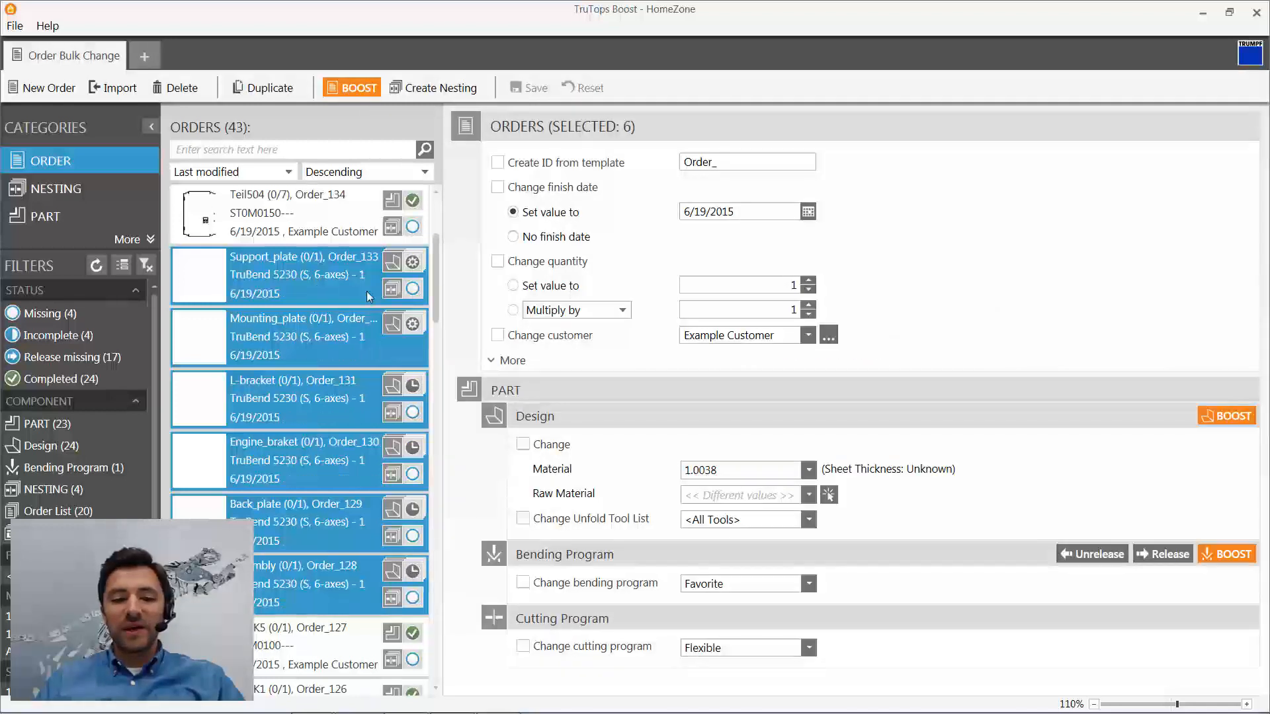
pyautogui.click(351, 284)
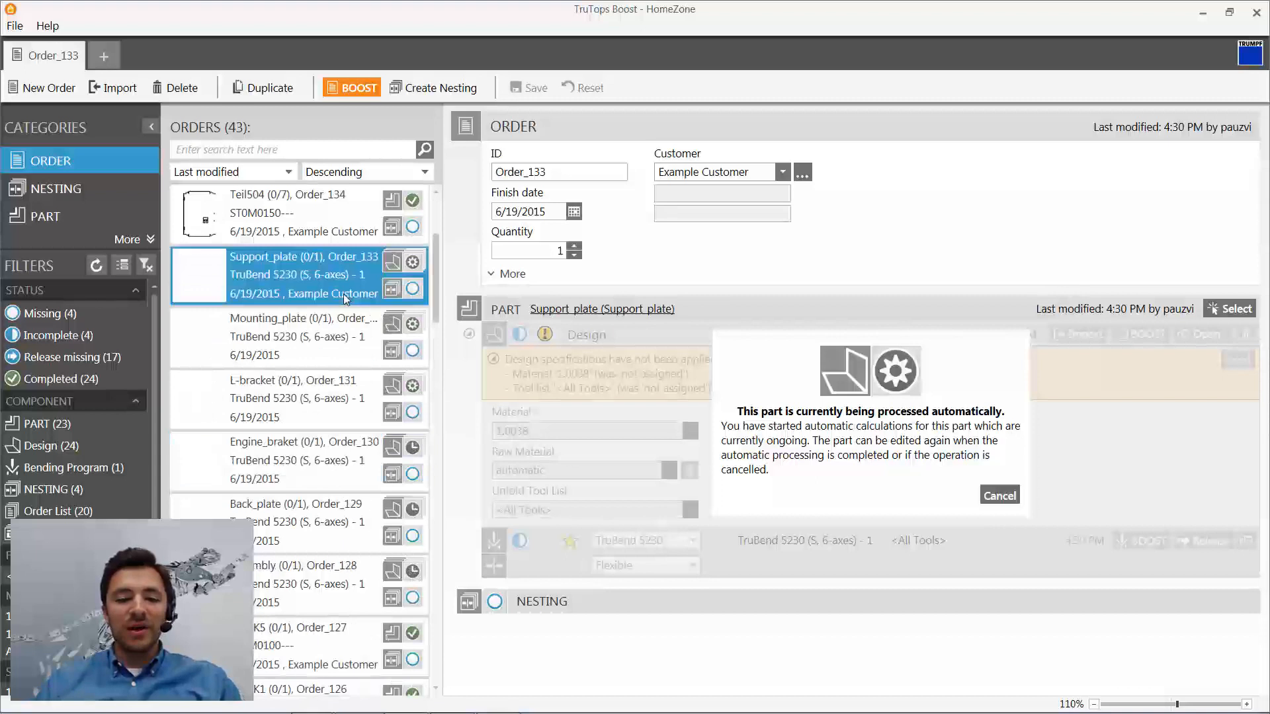
pyautogui.scroll(-3, 343, 294)
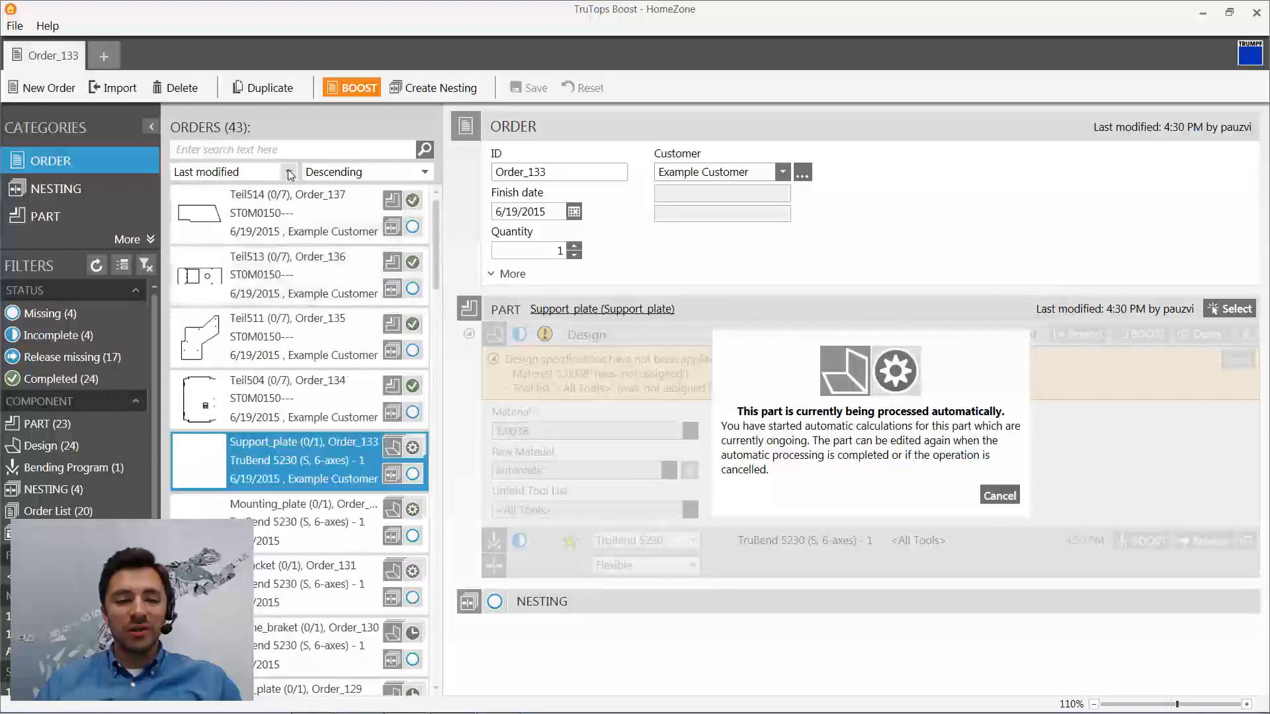
pyautogui.click(293, 205)
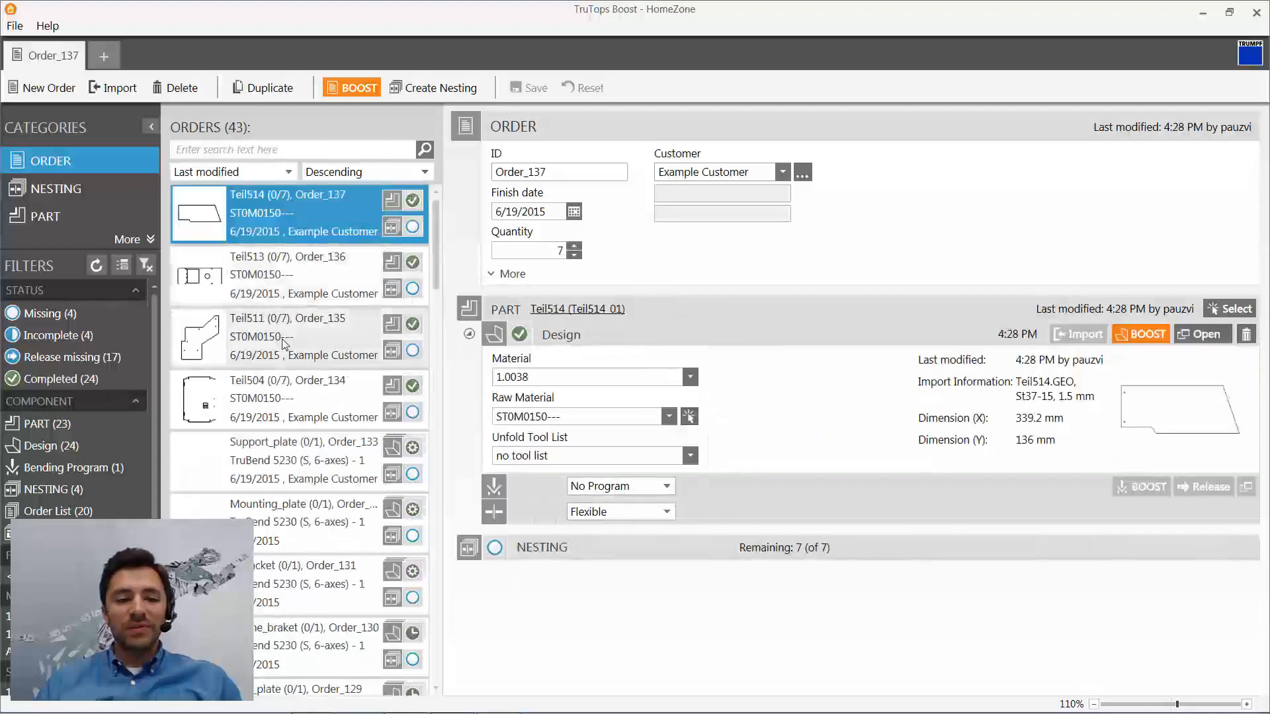
pyautogui.keyDown('shift'); pyautogui.click(295, 389); pyautogui.keyUp('shift')
pyautogui.scroll(-6, 296, 383)
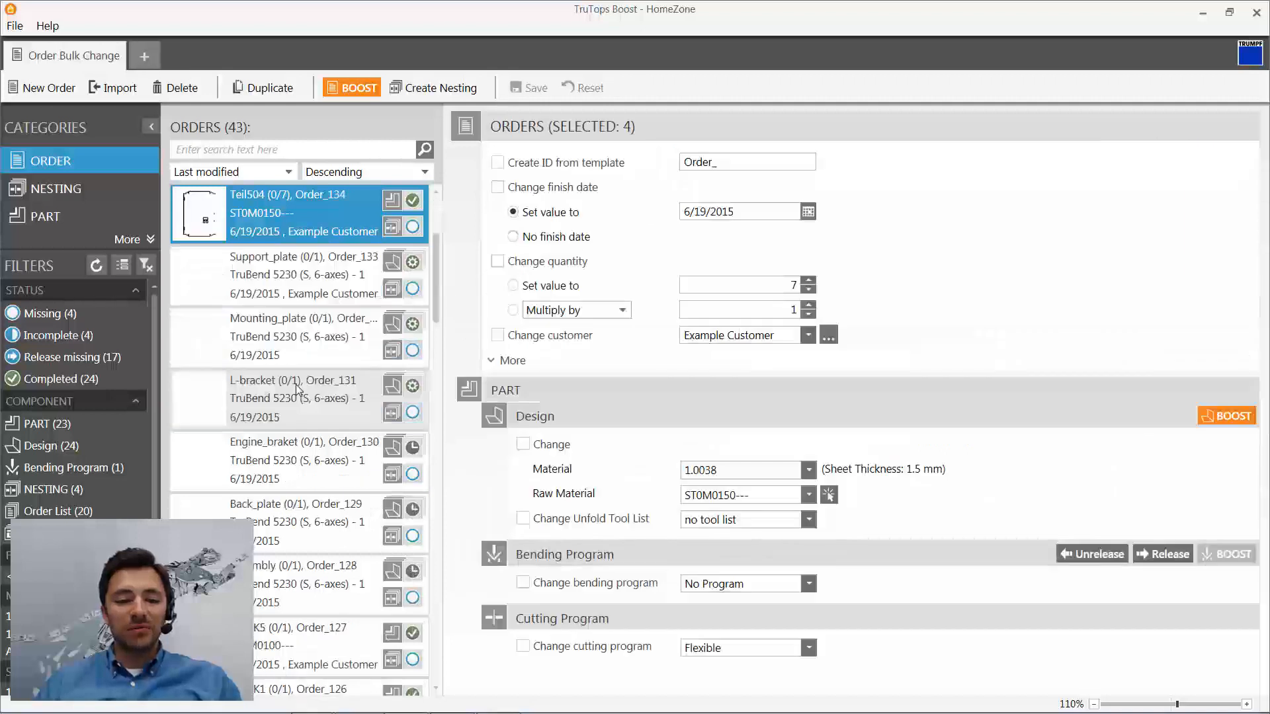
# - Select the nine orders from 100TK5 through 100T4, create a new nesting from them, and inspect the warning on the 100T9 order
pyautogui.click(300, 274)
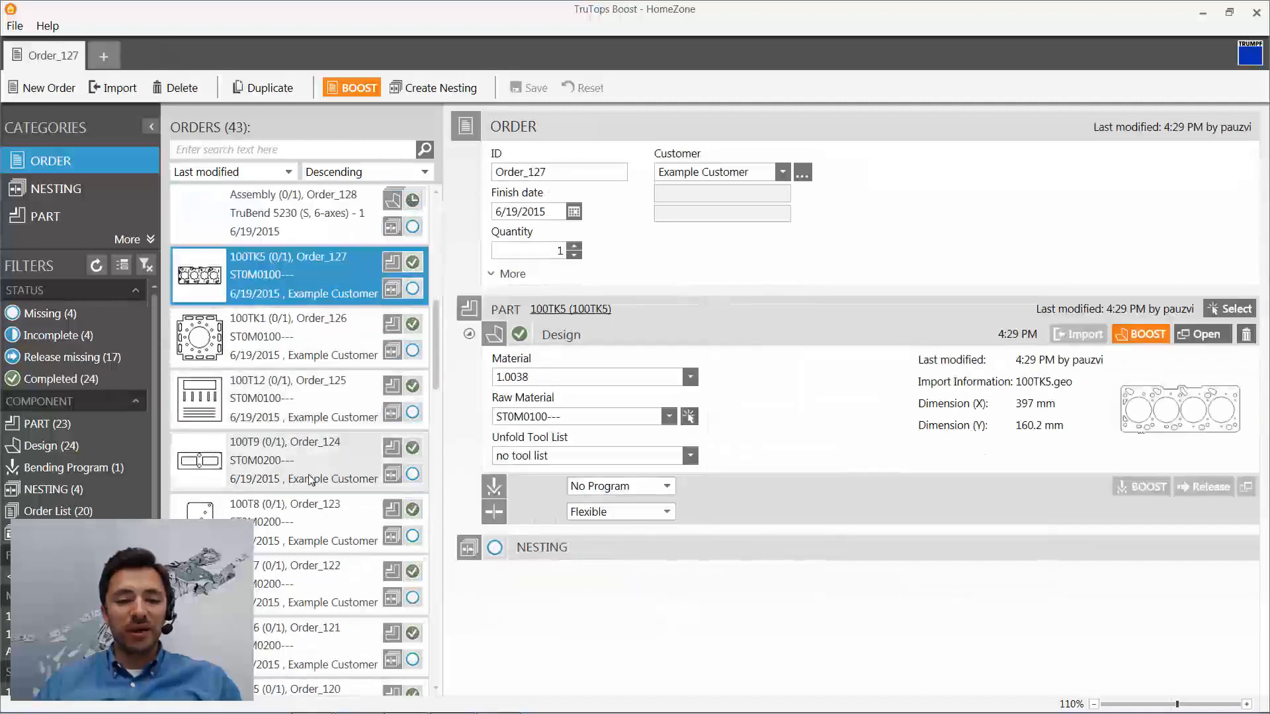
pyautogui.scroll(-5, 308, 430)
pyautogui.keyDown('shift'); pyautogui.click(307, 395); pyautogui.keyUp('shift')
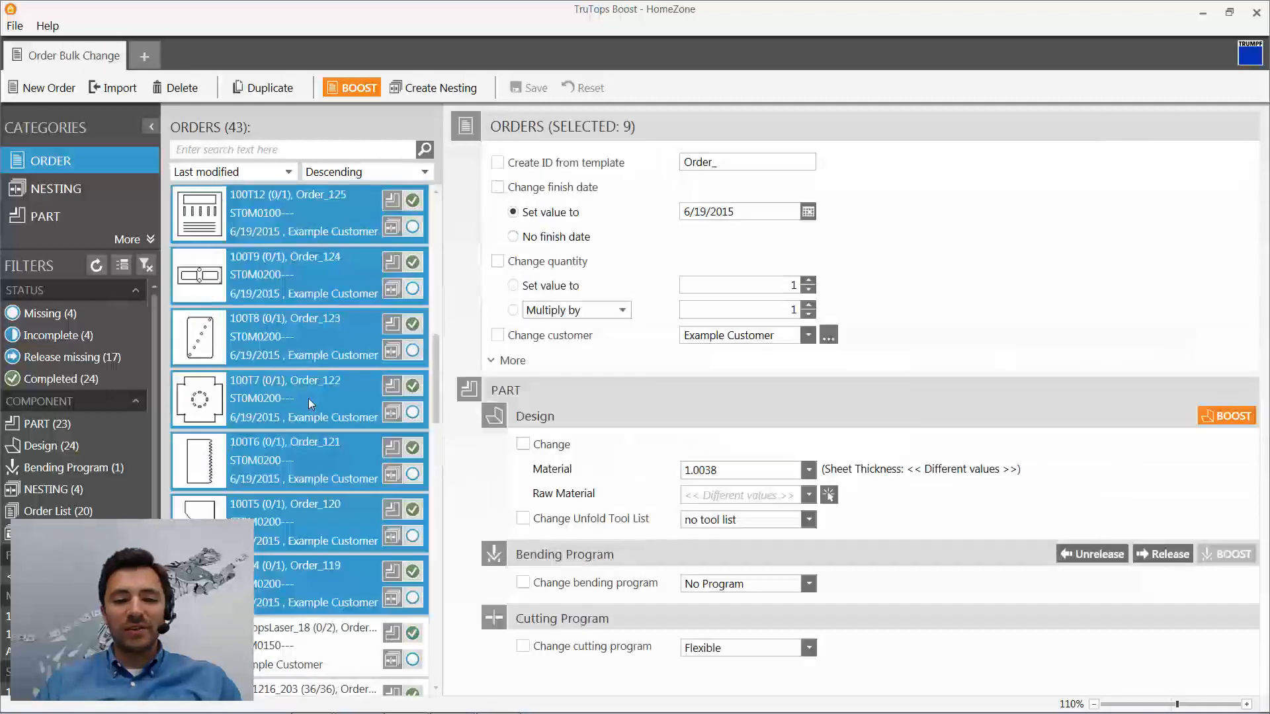
pyautogui.scroll(9, 308, 398)
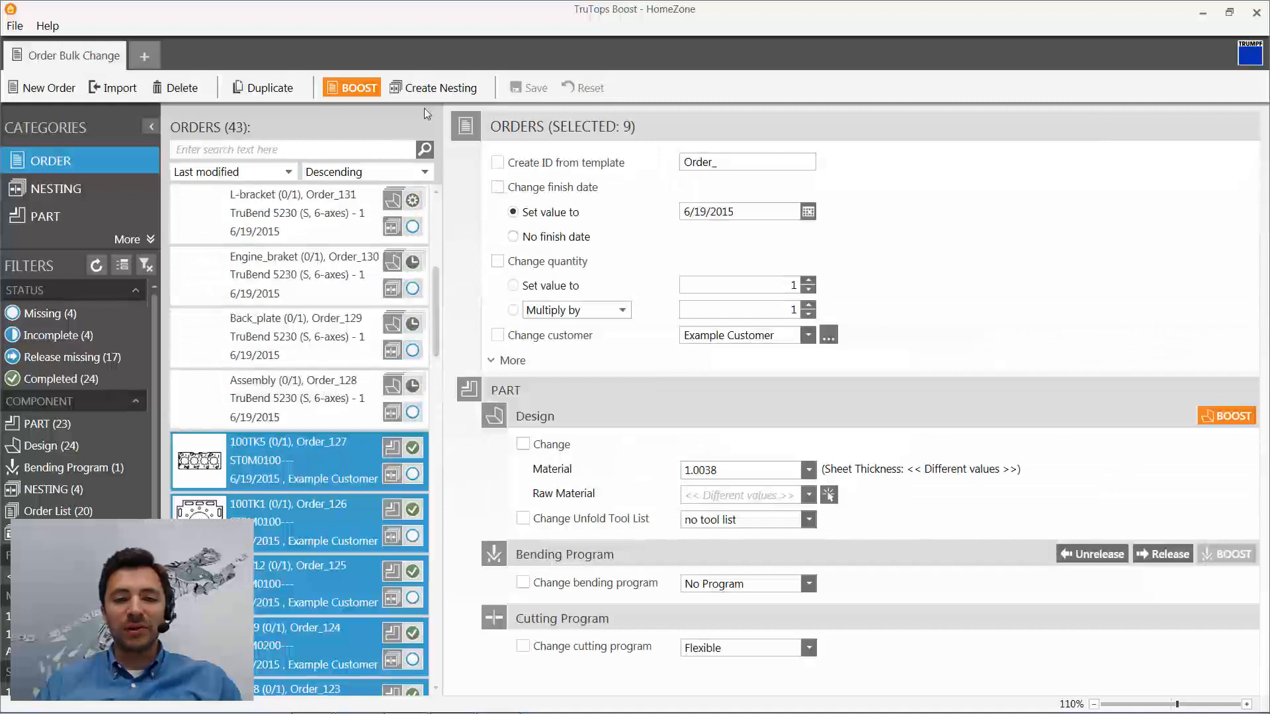
pyautogui.click(430, 88)
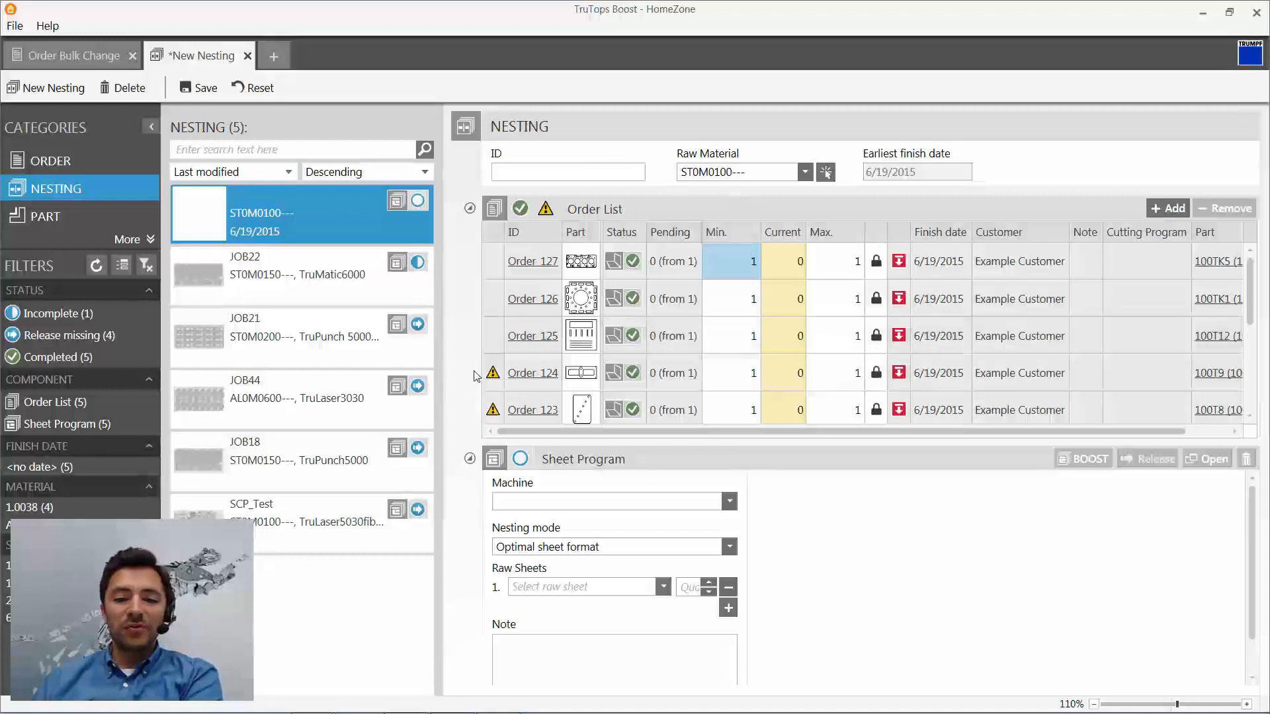
pyautogui.moveTo(492, 375)
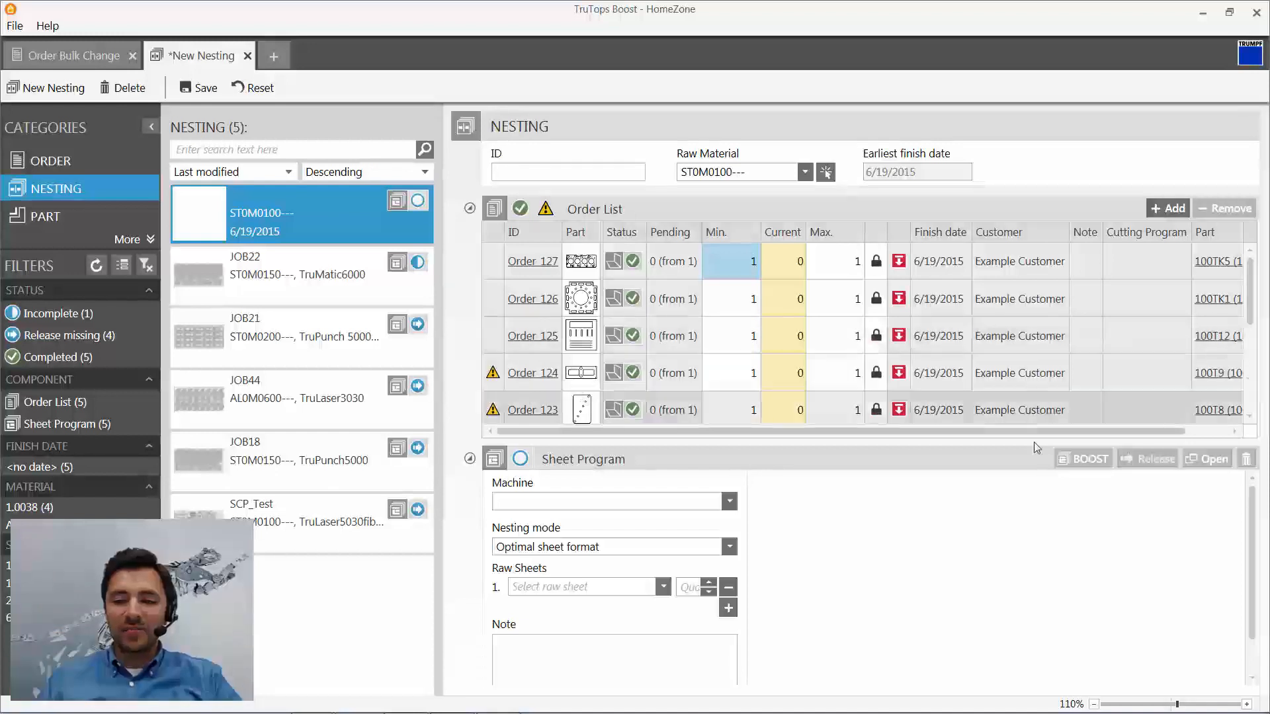
pyautogui.moveTo(1060, 431); pyautogui.dragTo(774, 438)
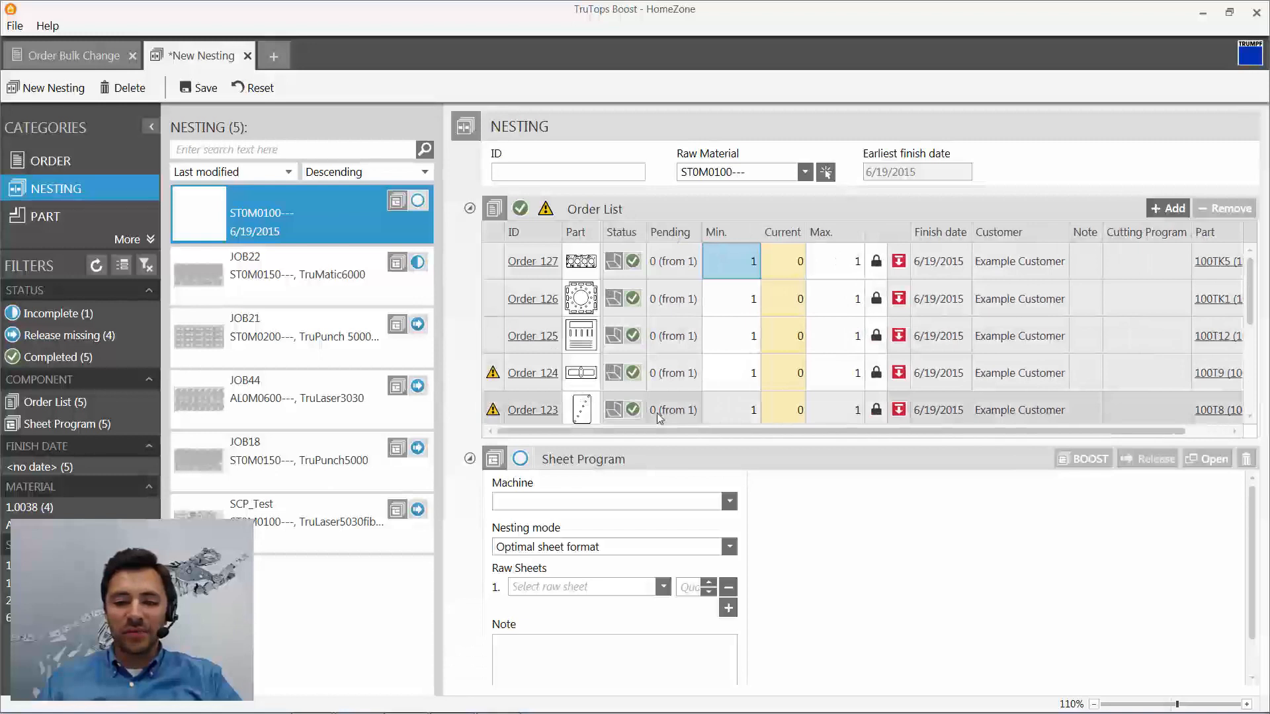
pyautogui.click(683, 377)
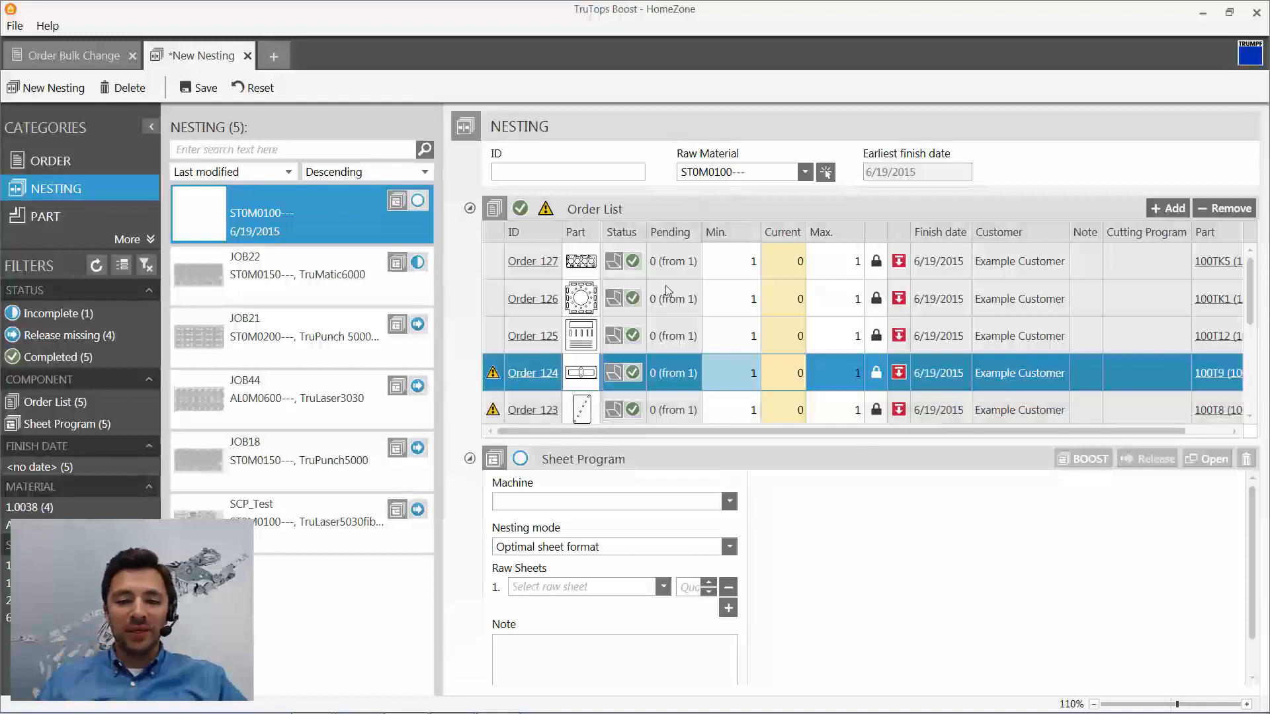
pyautogui.keyDown('shift'); pyautogui.click(672, 410); pyautogui.keyUp('shift')
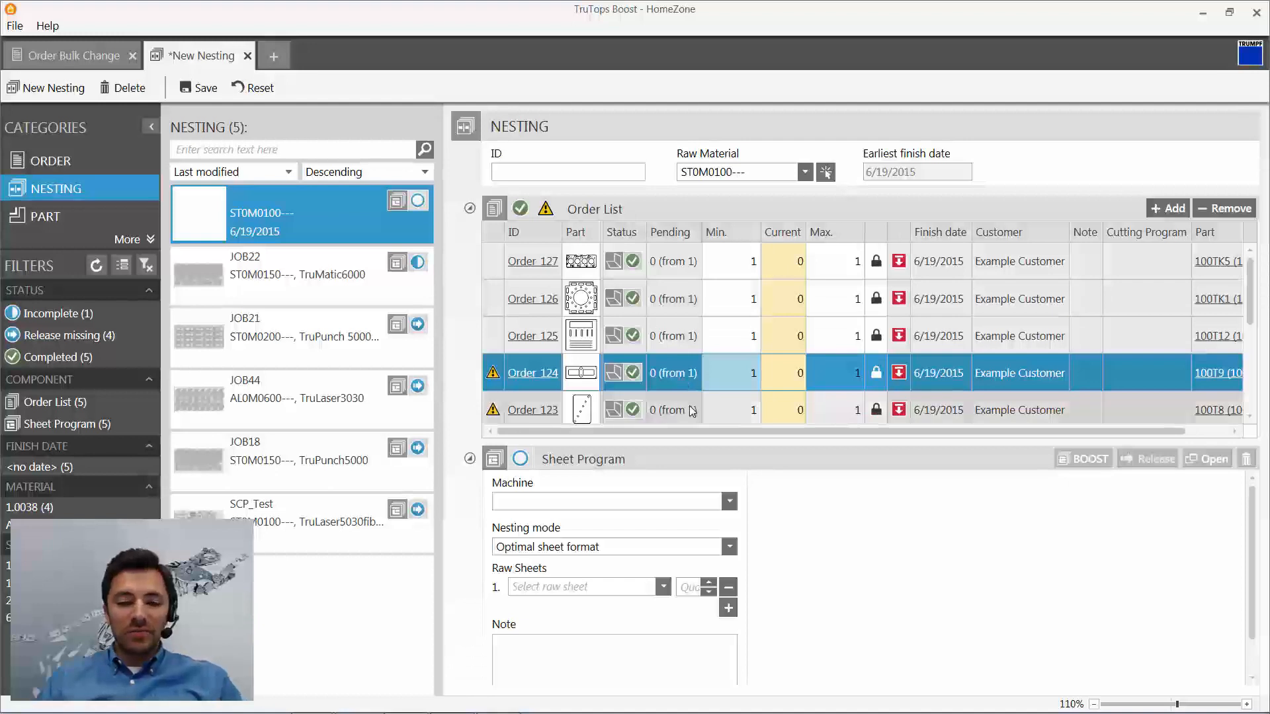
pyautogui.scroll(-1, 676, 371)
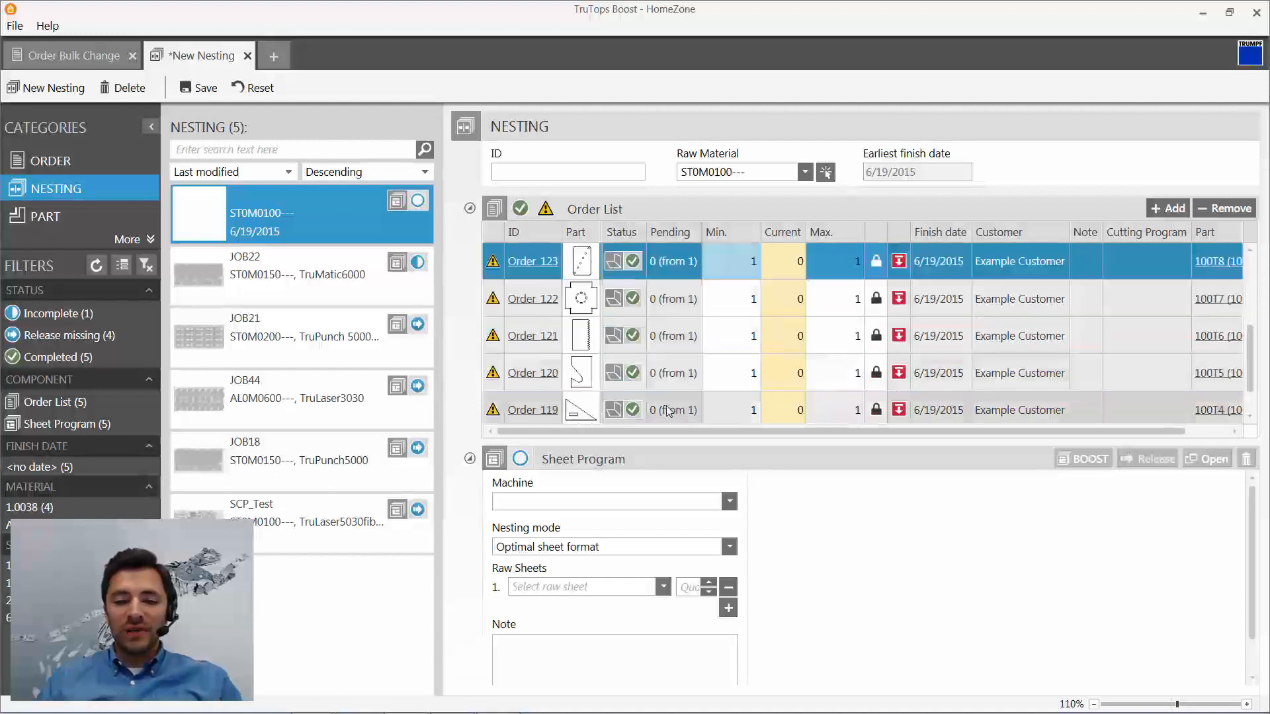
pyautogui.scroll(1, 675, 304)
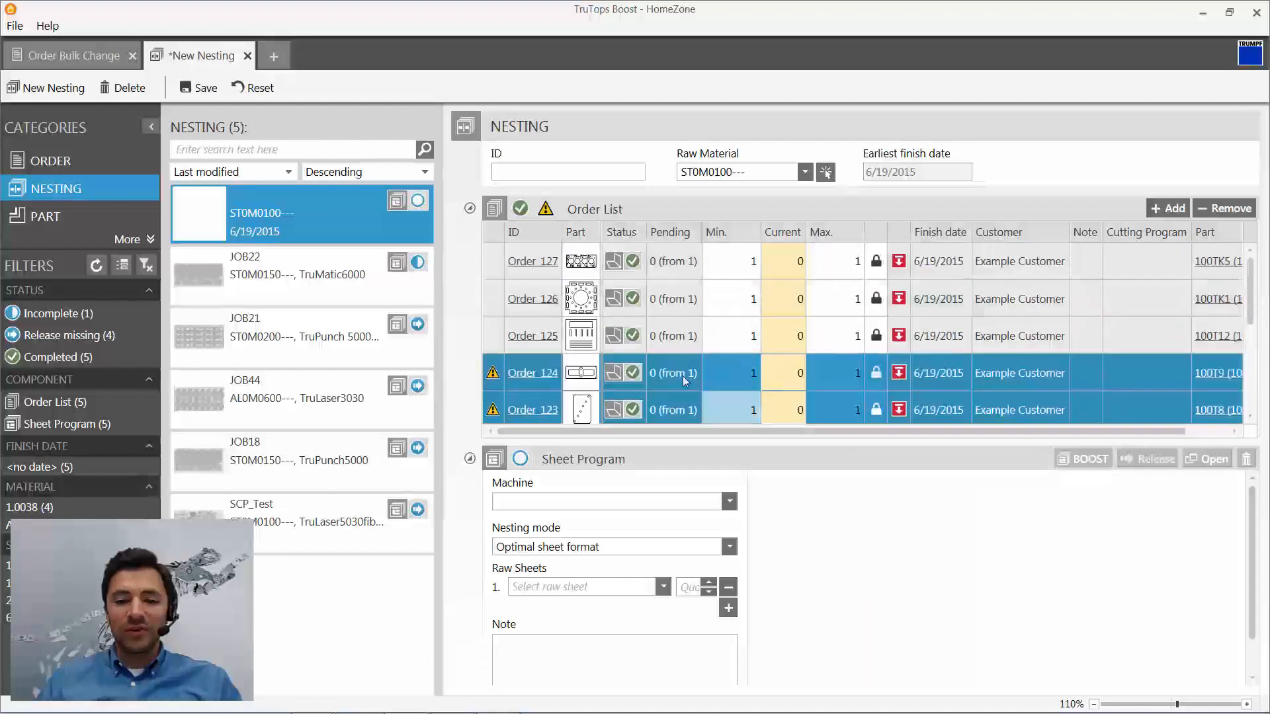
pyautogui.keyDown('shift'); pyautogui.click(678, 348); pyautogui.keyUp('shift')
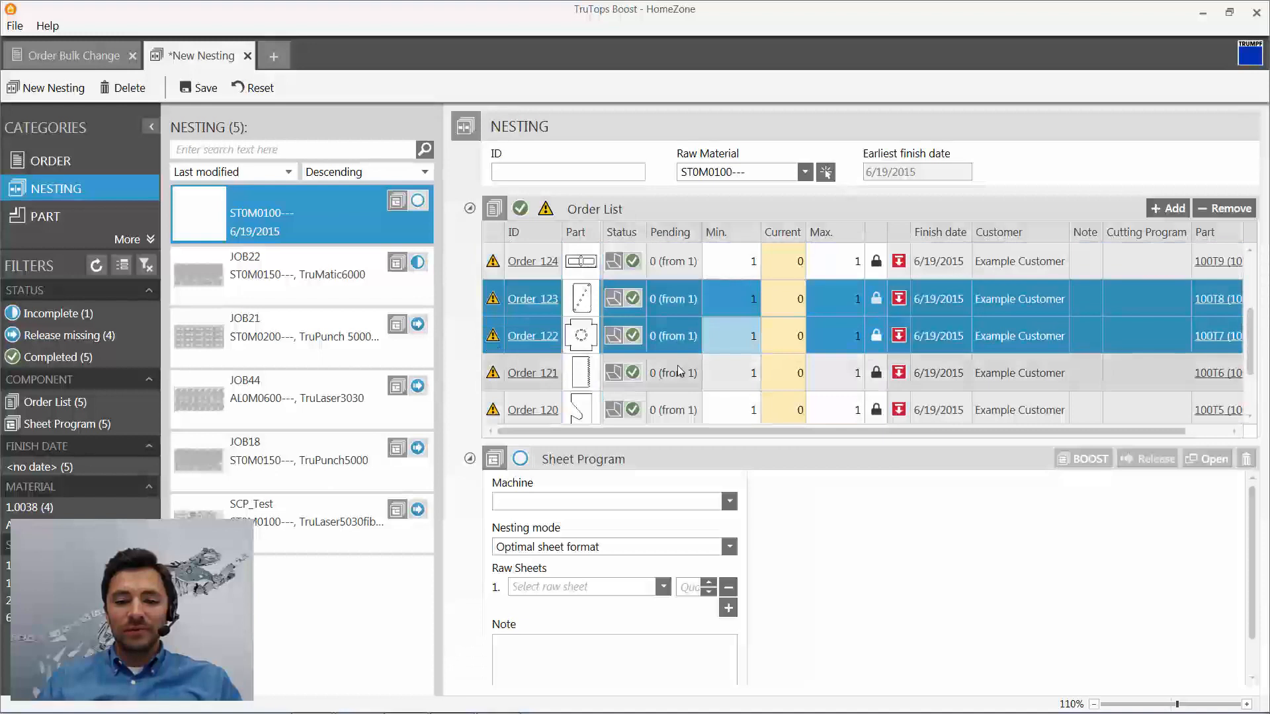
pyautogui.click(684, 267)
pyautogui.scroll(1, 685, 309)
pyautogui.scroll(-2, 686, 311)
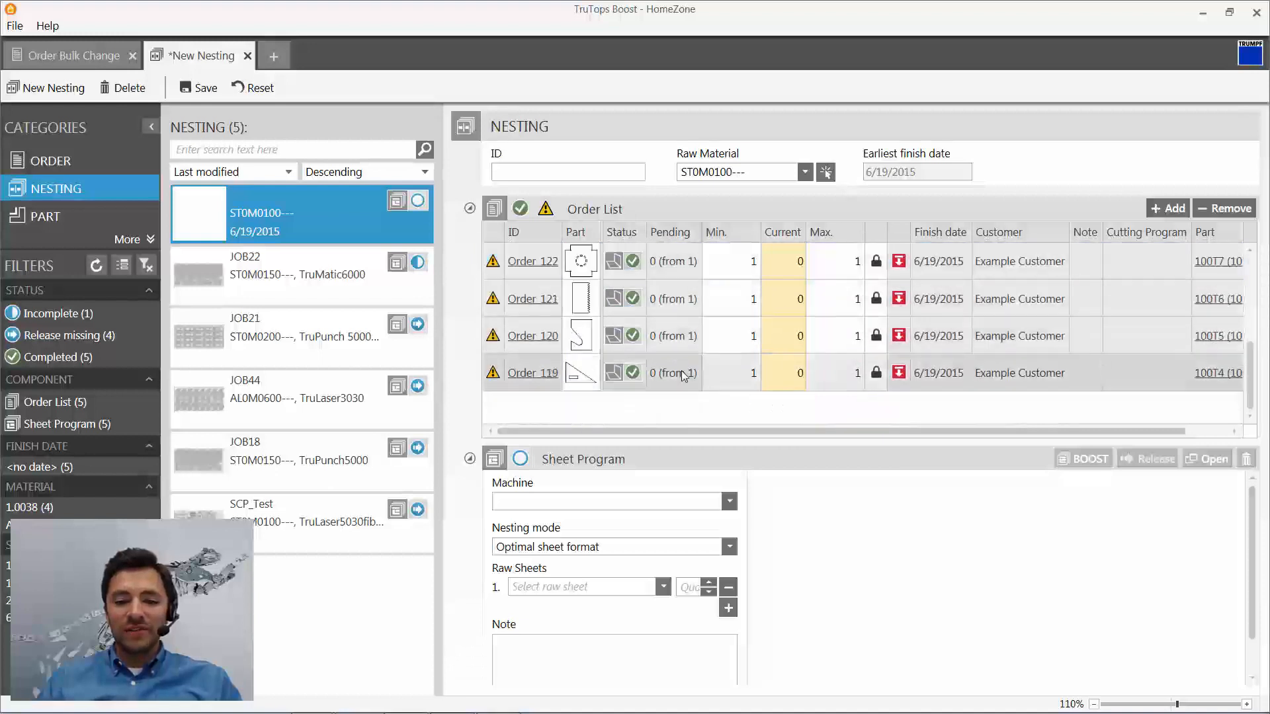
# - Remove the six orders with warnings, Order 119 through Order 124, from the nesting's order list
pyautogui.click(681, 370)
pyautogui.keyDown('ctrl'); pyautogui.click(684, 341); pyautogui.keyUp('ctrl')
pyautogui.keyDown('ctrl'); pyautogui.click(690, 303); pyautogui.keyUp('ctrl')
pyautogui.keyDown('ctrl'); pyautogui.click(679, 265); pyautogui.keyUp('ctrl')
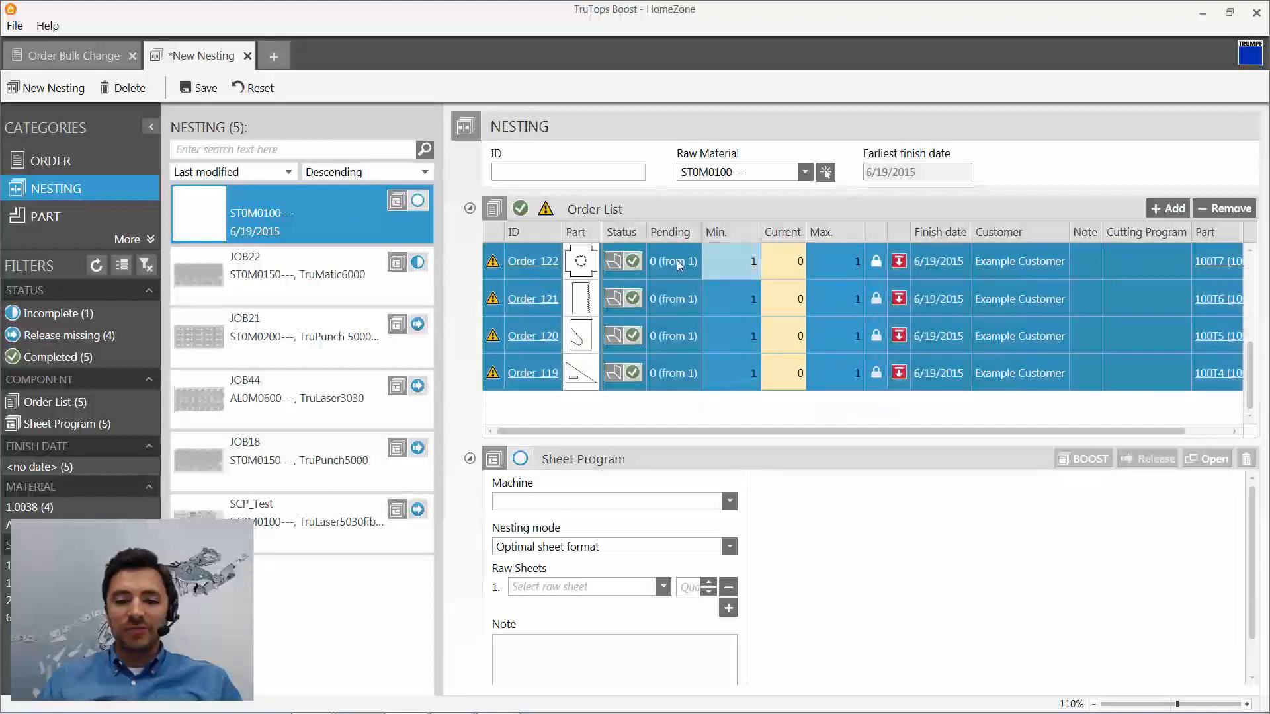
pyautogui.scroll(1, 673, 334)
pyautogui.keyDown('ctrl'); pyautogui.click(684, 349); pyautogui.keyUp('ctrl')
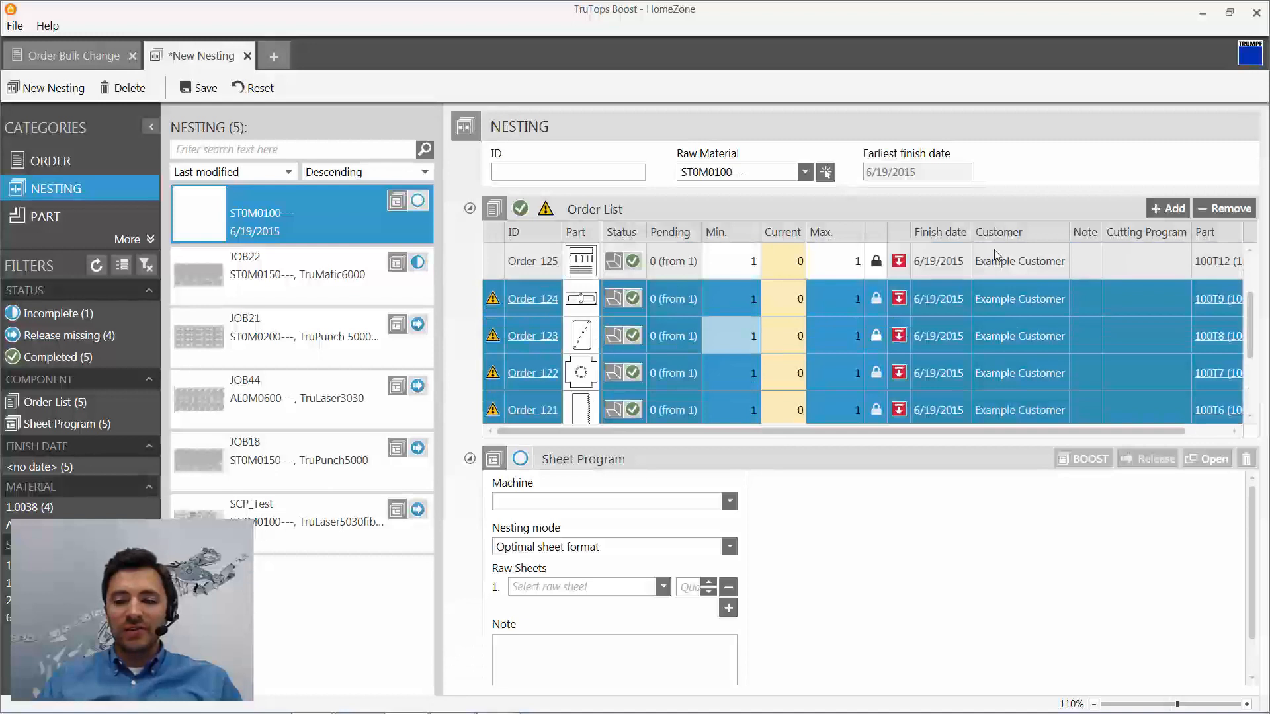
pyautogui.click(1231, 208)
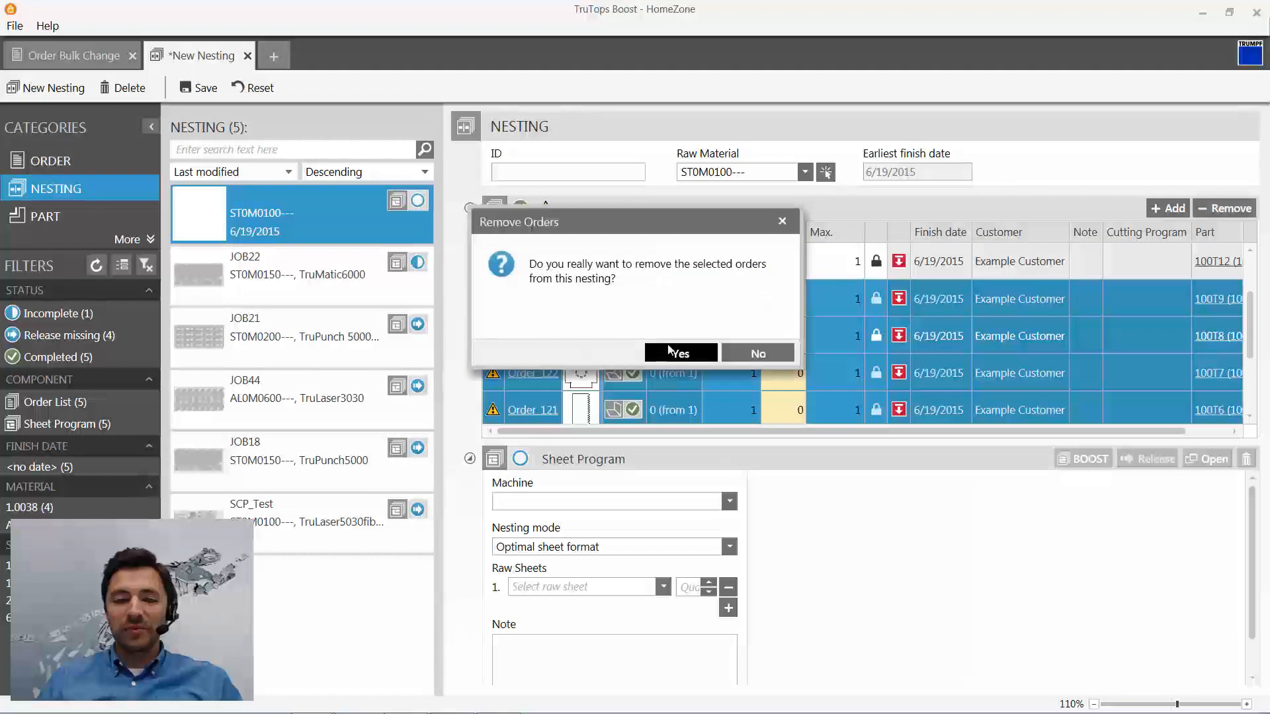
pyautogui.click(672, 350)
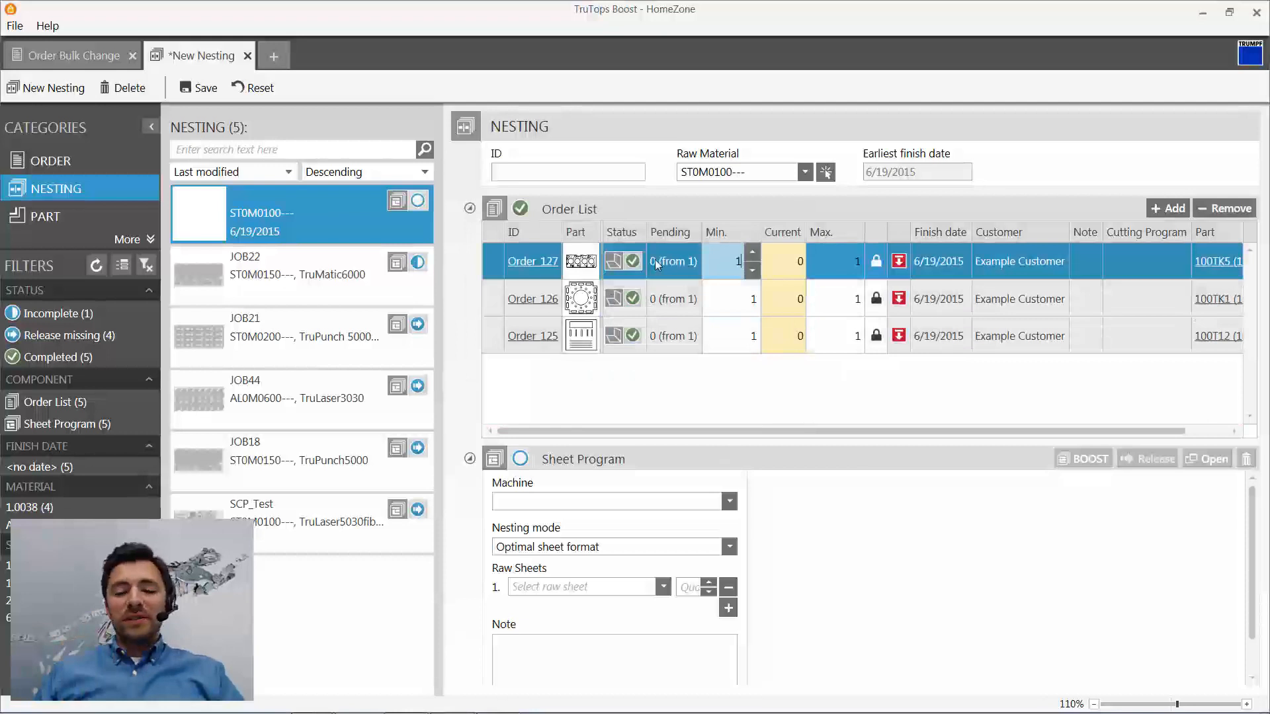
# - Set the minimum quantities in the nesting to 5 for Order 127, 15 for Order 126 and 5 for Order 125
pyautogui.click(741, 299)
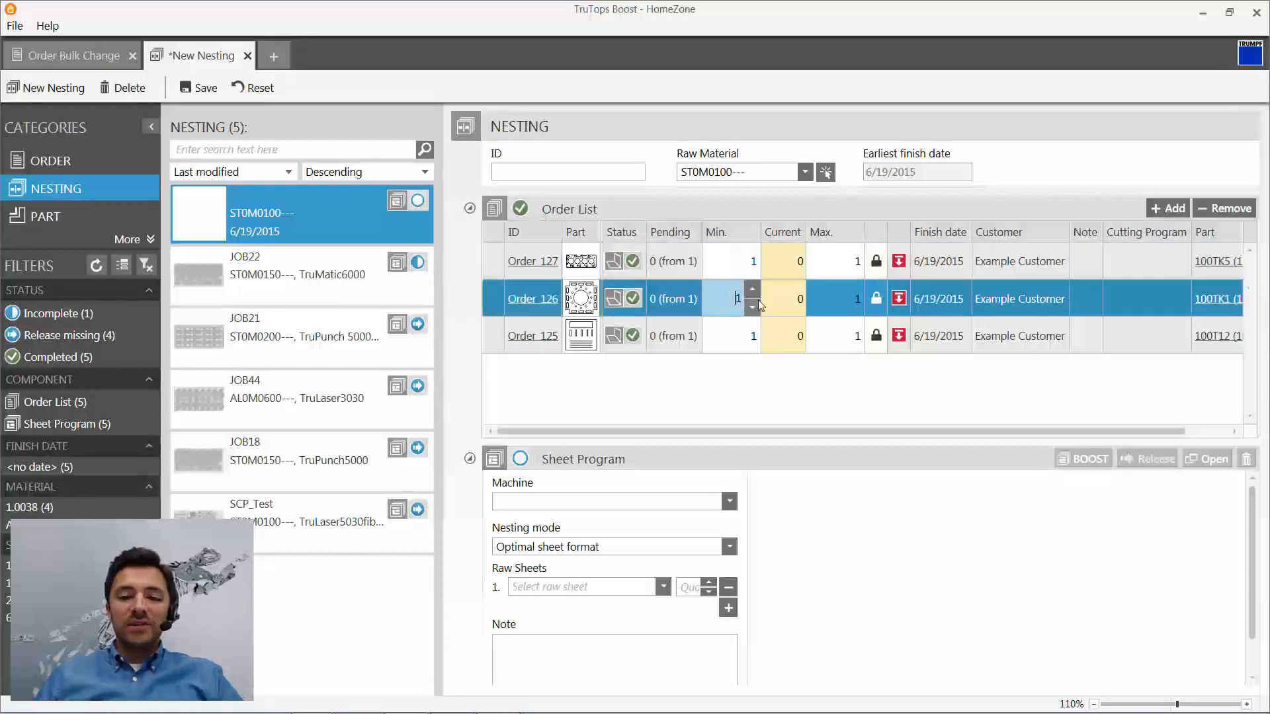
pyautogui.click(725, 276)
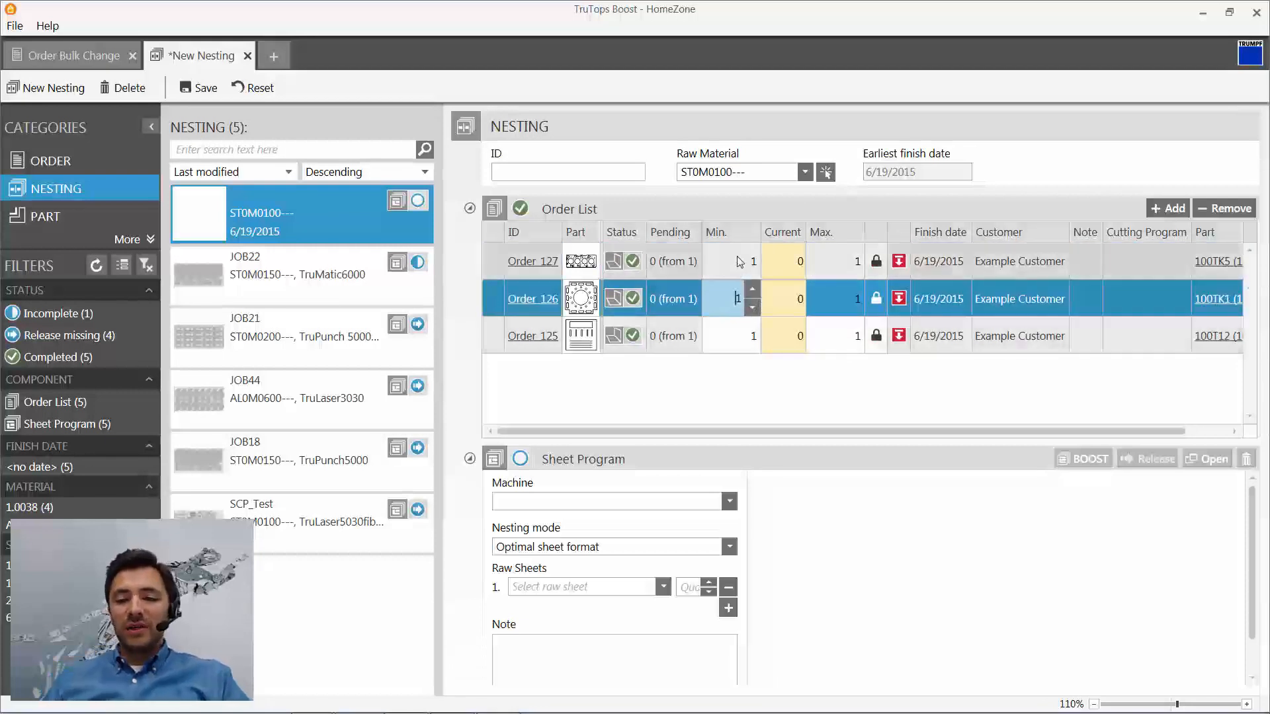
pyautogui.write('5')
pyautogui.press('Return')
pyautogui.write('15')
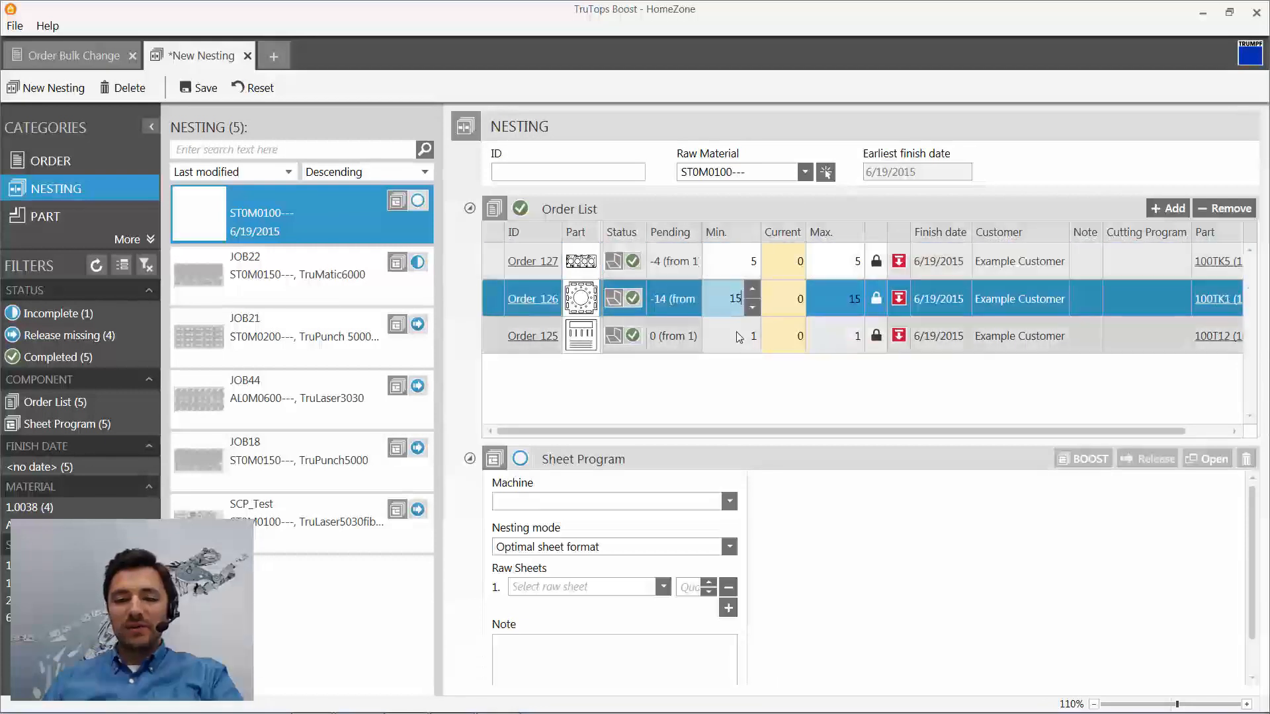
pyautogui.press('Return')
pyautogui.write('5')
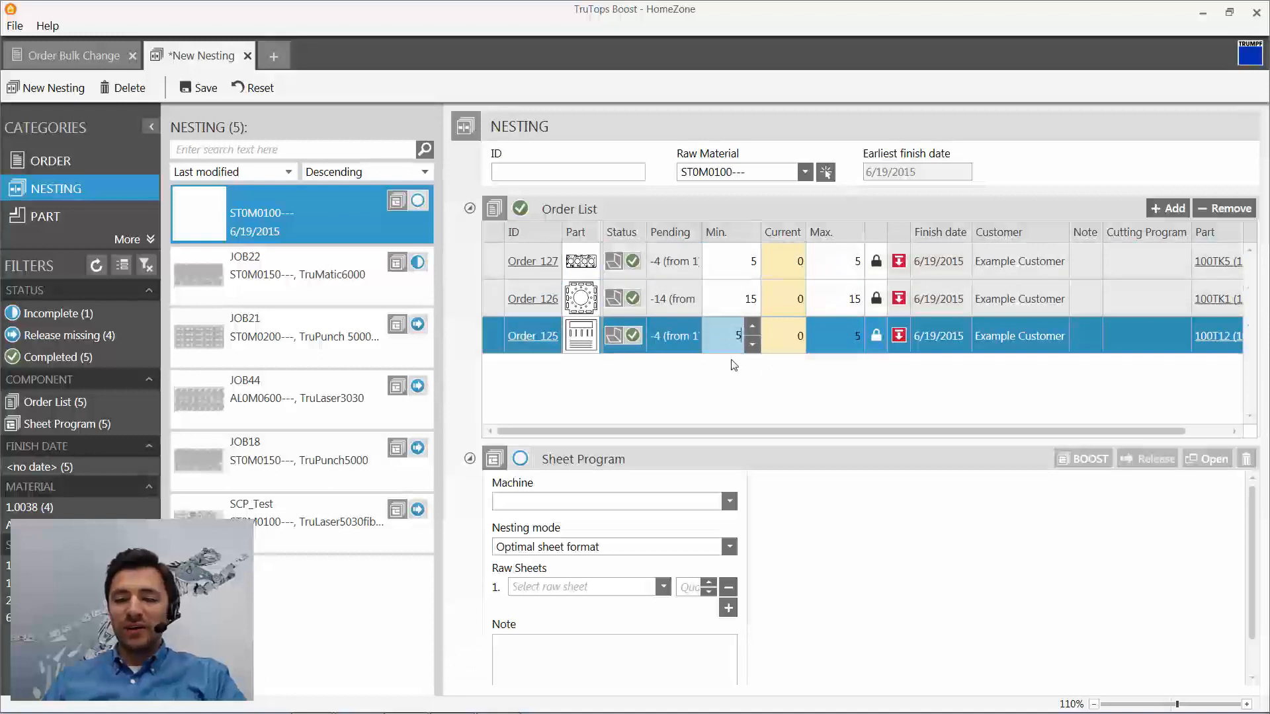
pyautogui.moveTo(899, 267)
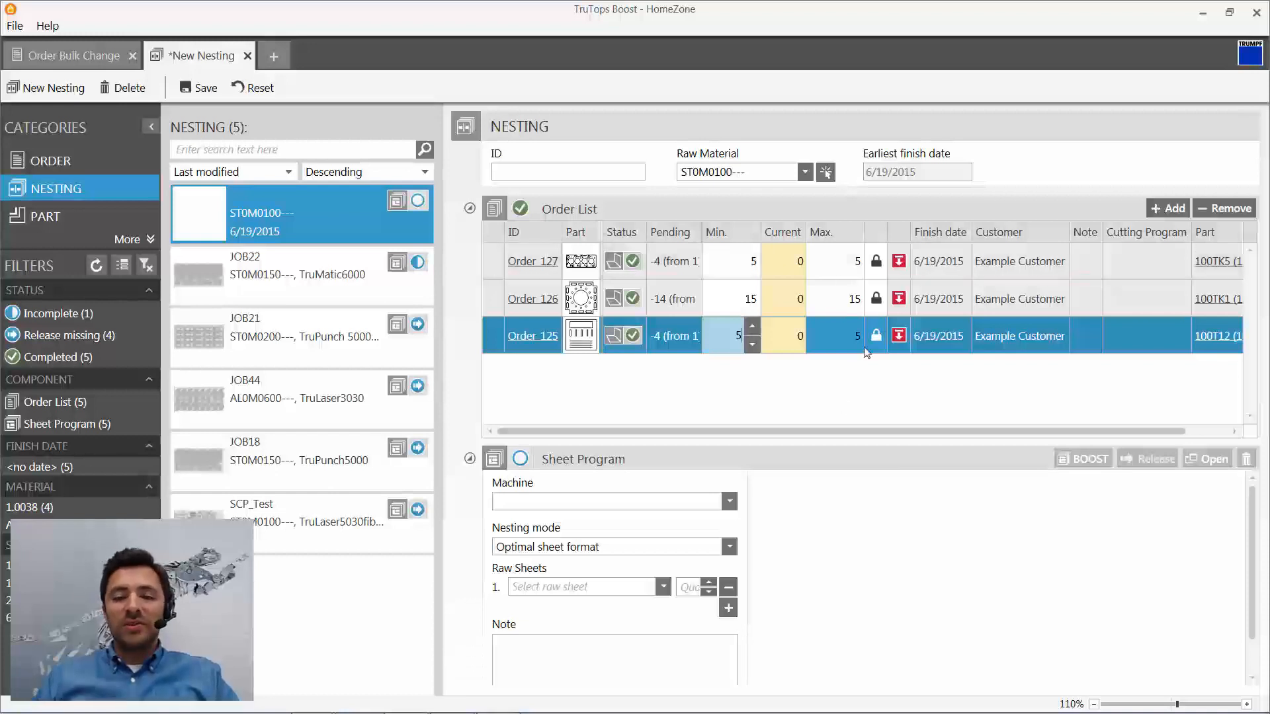
# - Assign the TruLaser3030fiber machine with technology profile ST010MD0-O2S0-30-2 to the sheet program and mark the profile as favorite
pyautogui.click(727, 502)
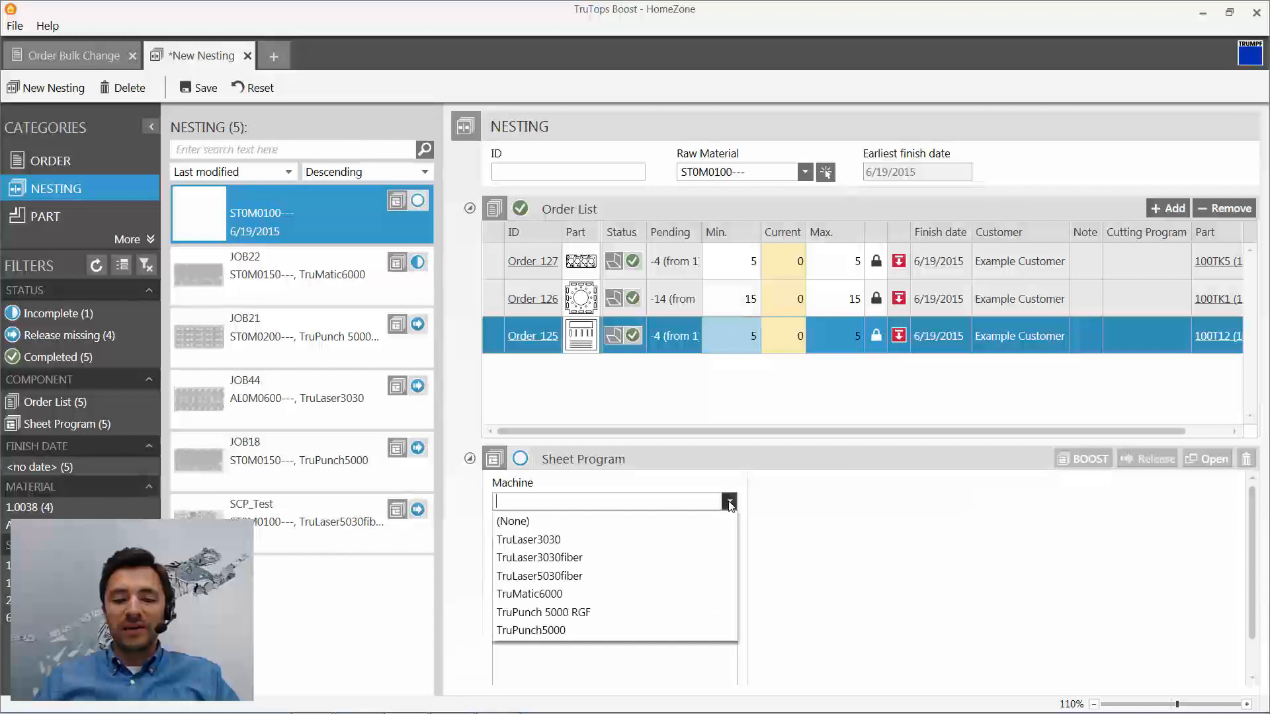
pyautogui.click(703, 558)
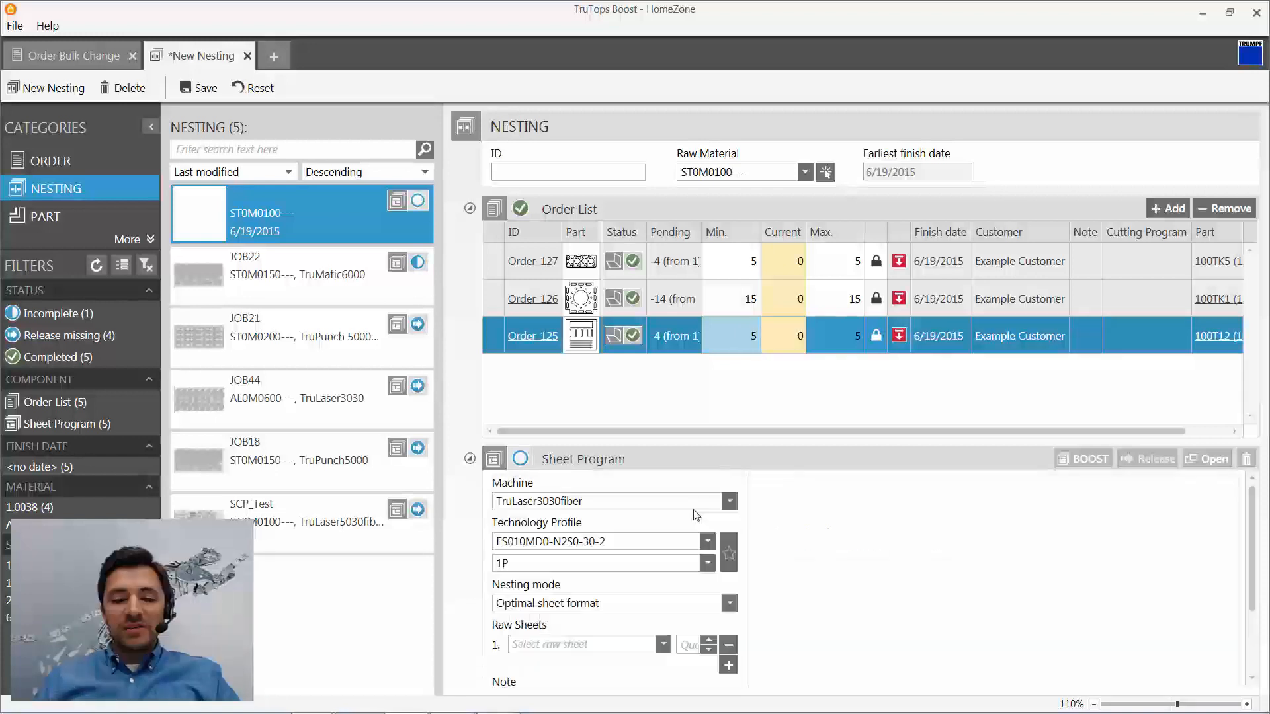
pyautogui.click(707, 546)
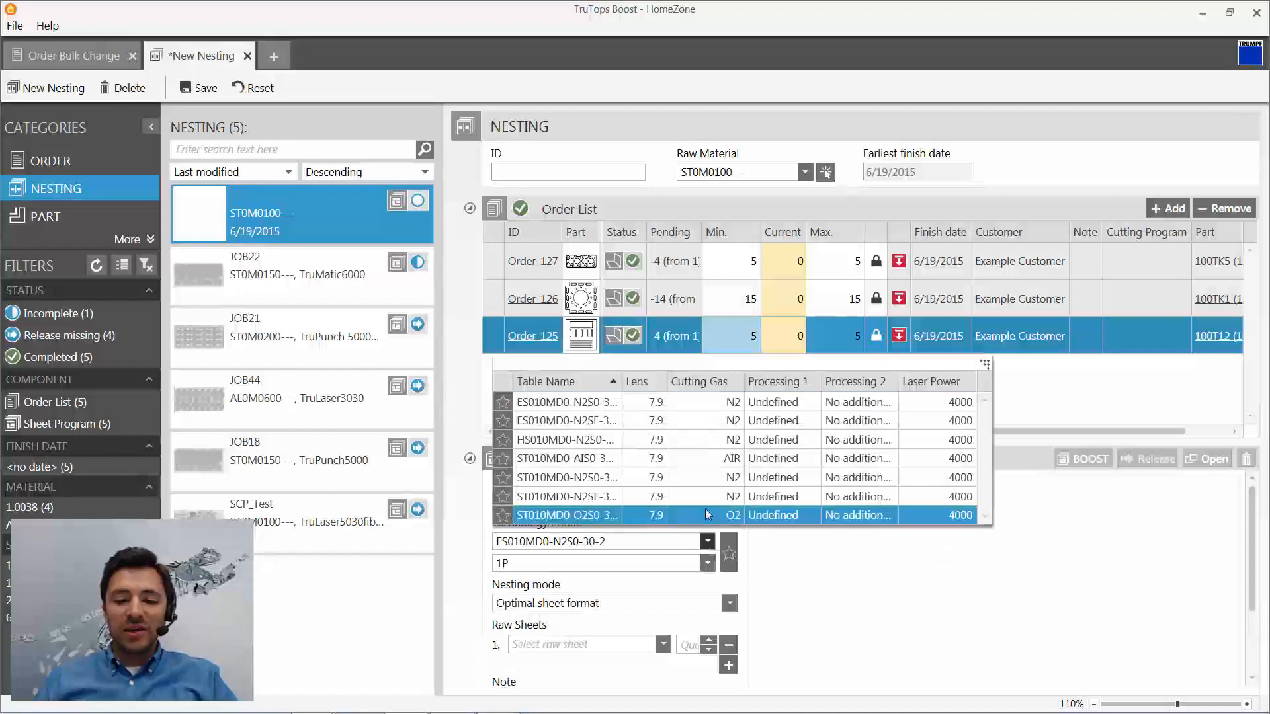
pyautogui.click(711, 511)
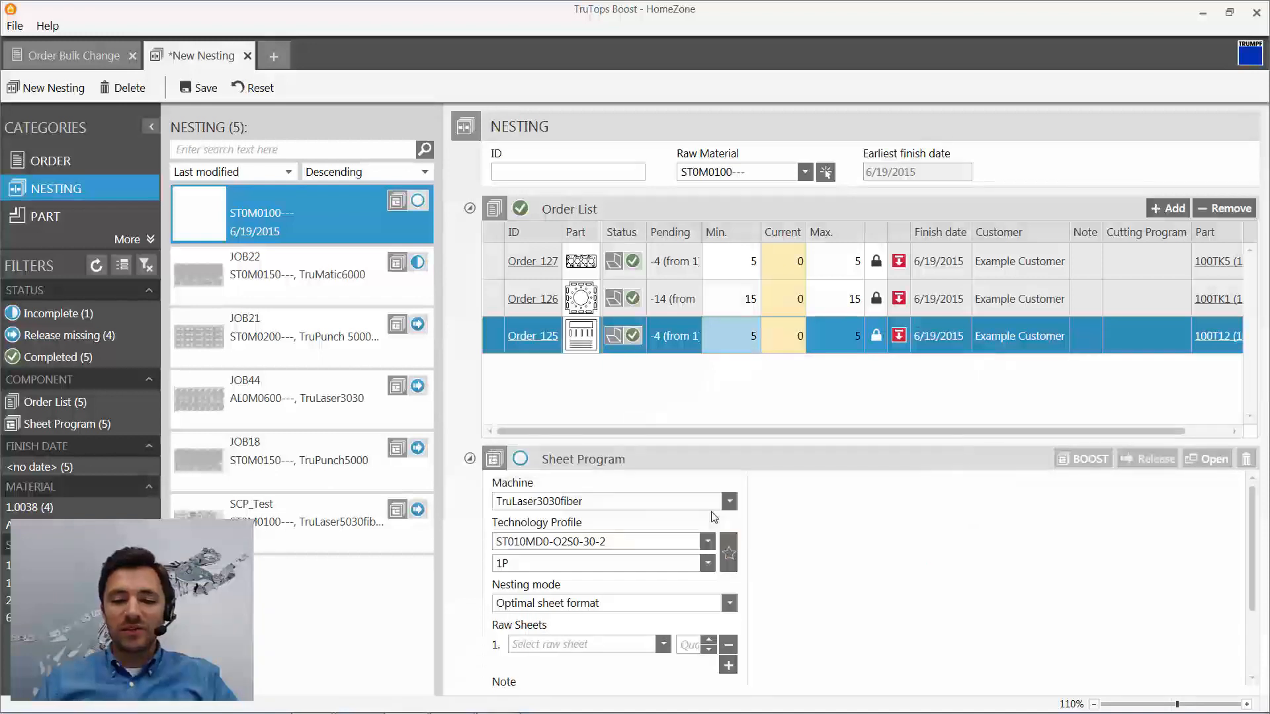
pyautogui.click(729, 552)
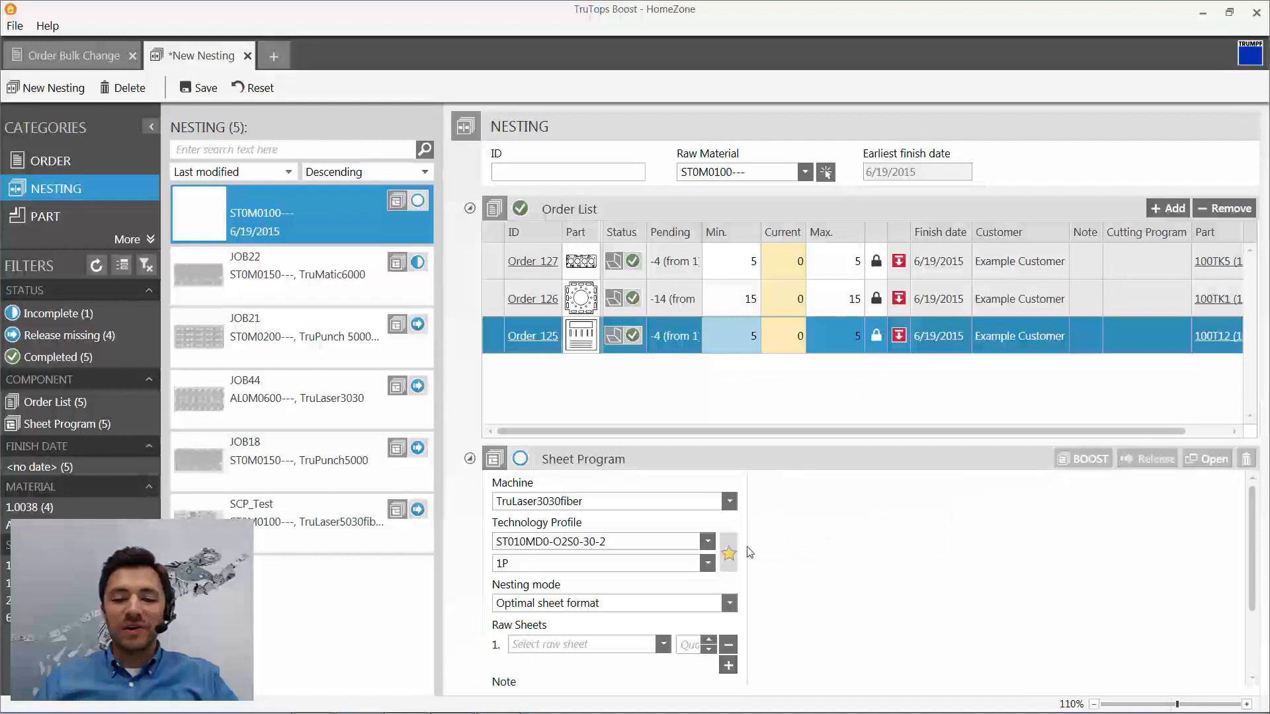
# - Choose raw sheet ST0M0100----2000x1000 for the sheet program and process the nesting with BOOST
pyautogui.scroll(-1, 743, 553)
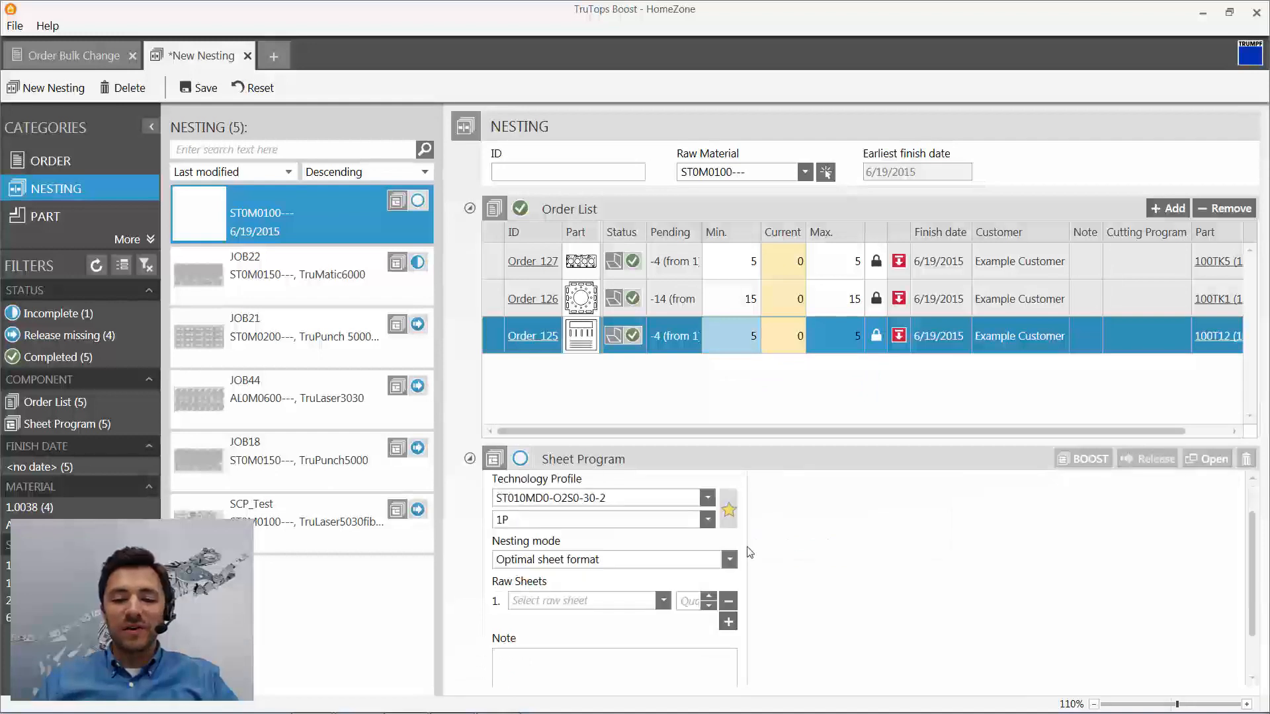
pyautogui.click(663, 600)
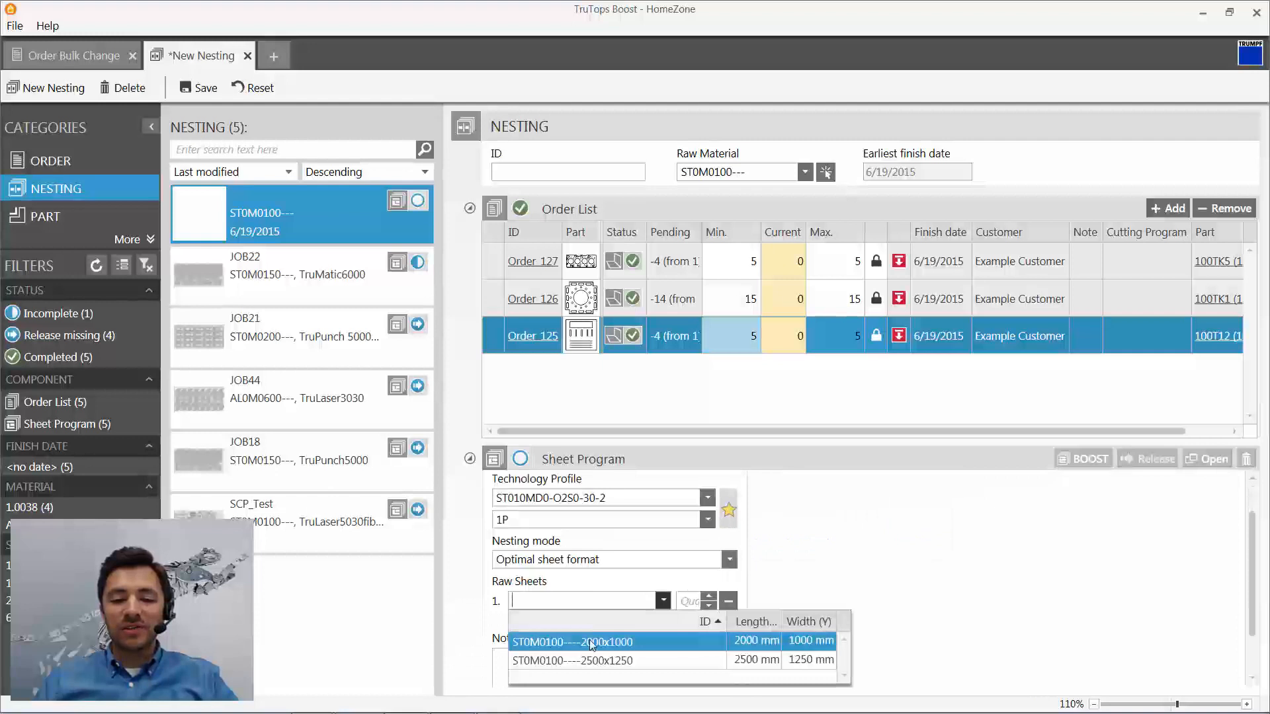
pyautogui.click(632, 643)
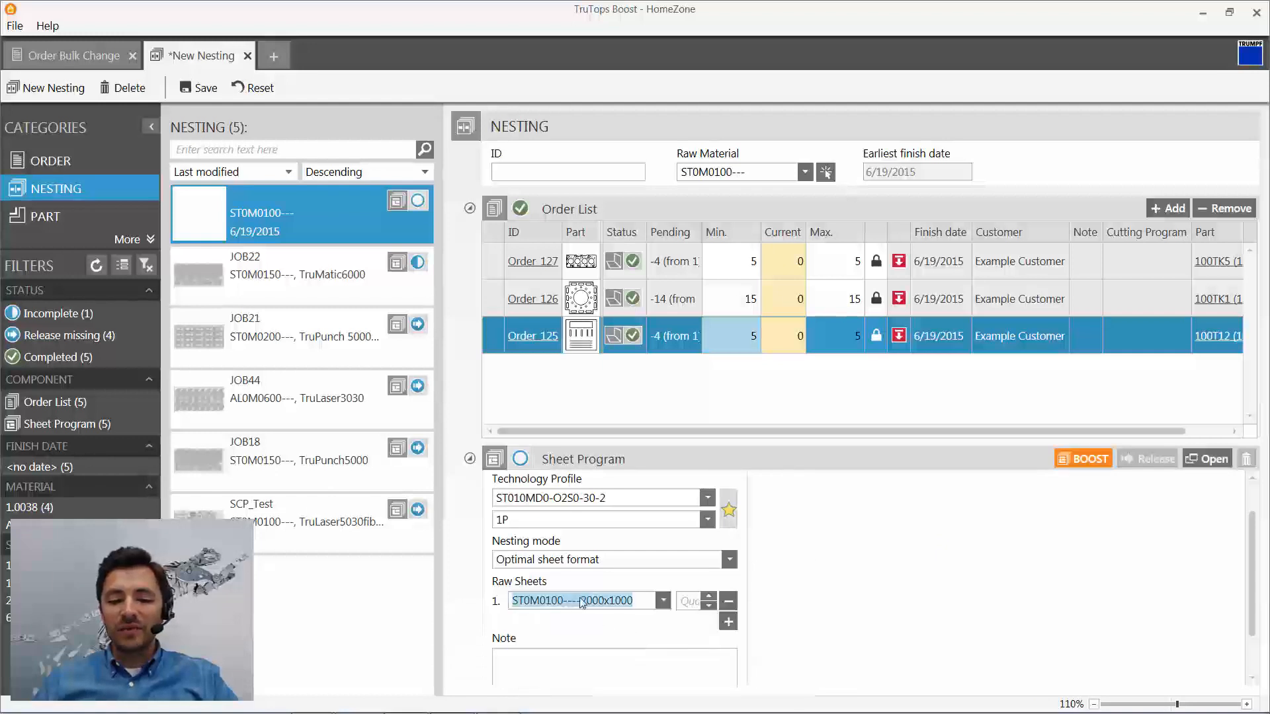
pyautogui.click(1088, 461)
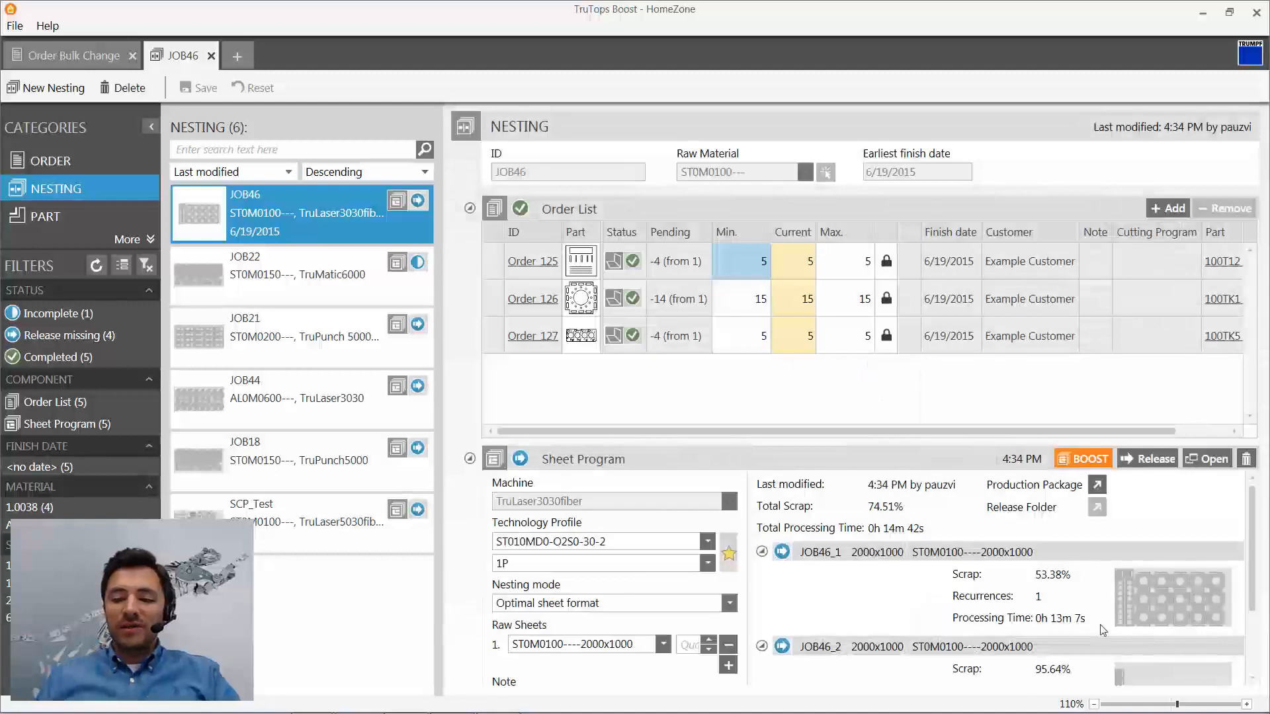
# - Review the generated sheets, then open the nesting in Cut and delete its sparsely filled second sheet
pyautogui.scroll(-3, 1019, 599)
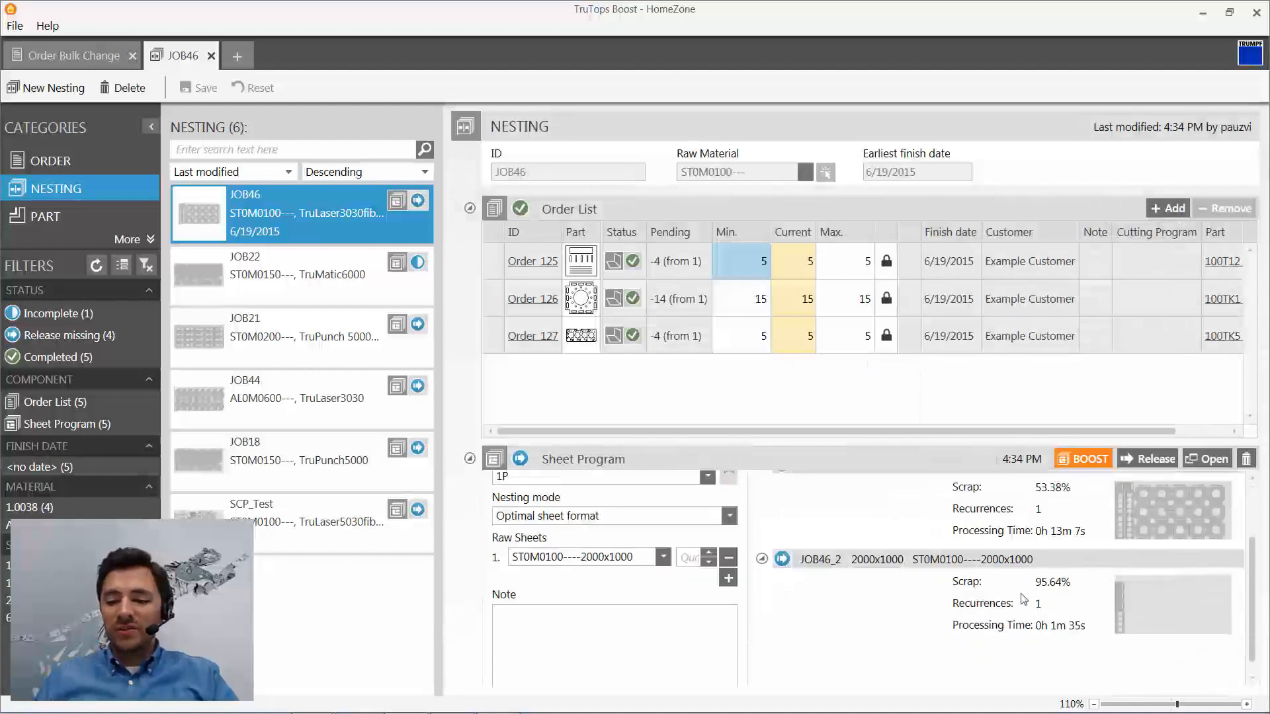
pyautogui.scroll(2, 1159, 576)
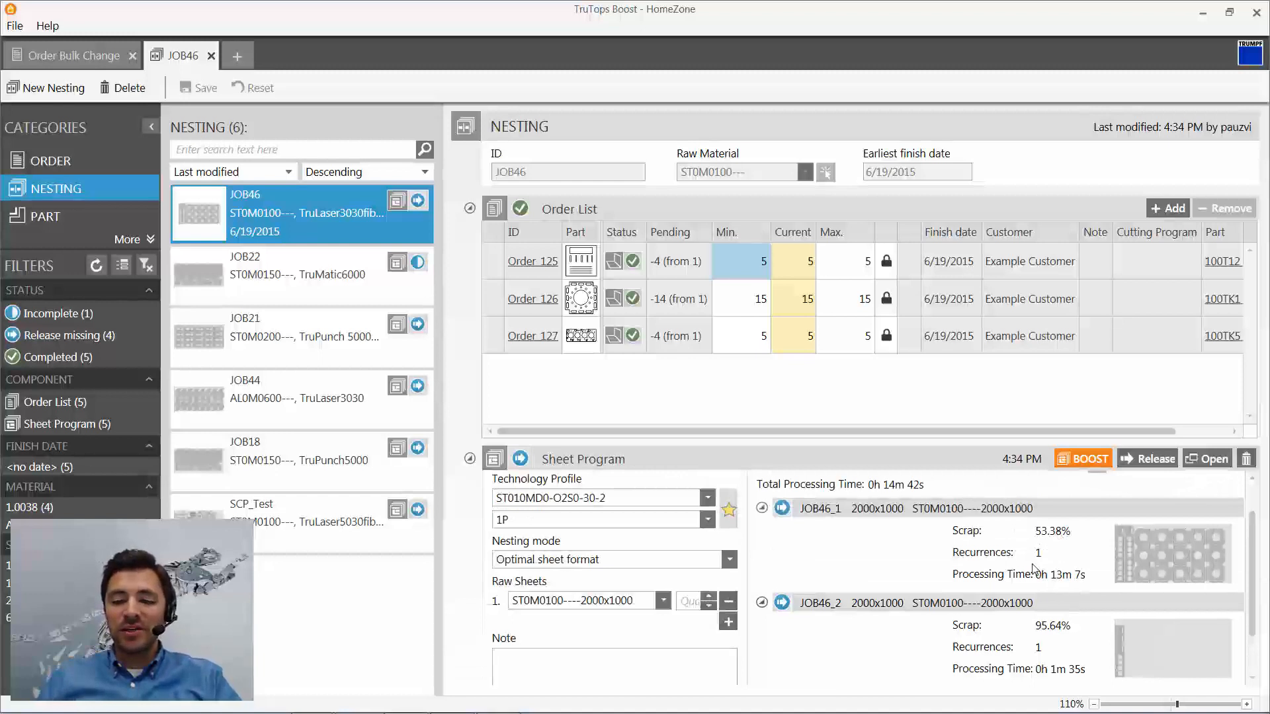
pyautogui.scroll(-2, 1034, 568)
pyautogui.scroll(4, 1034, 568)
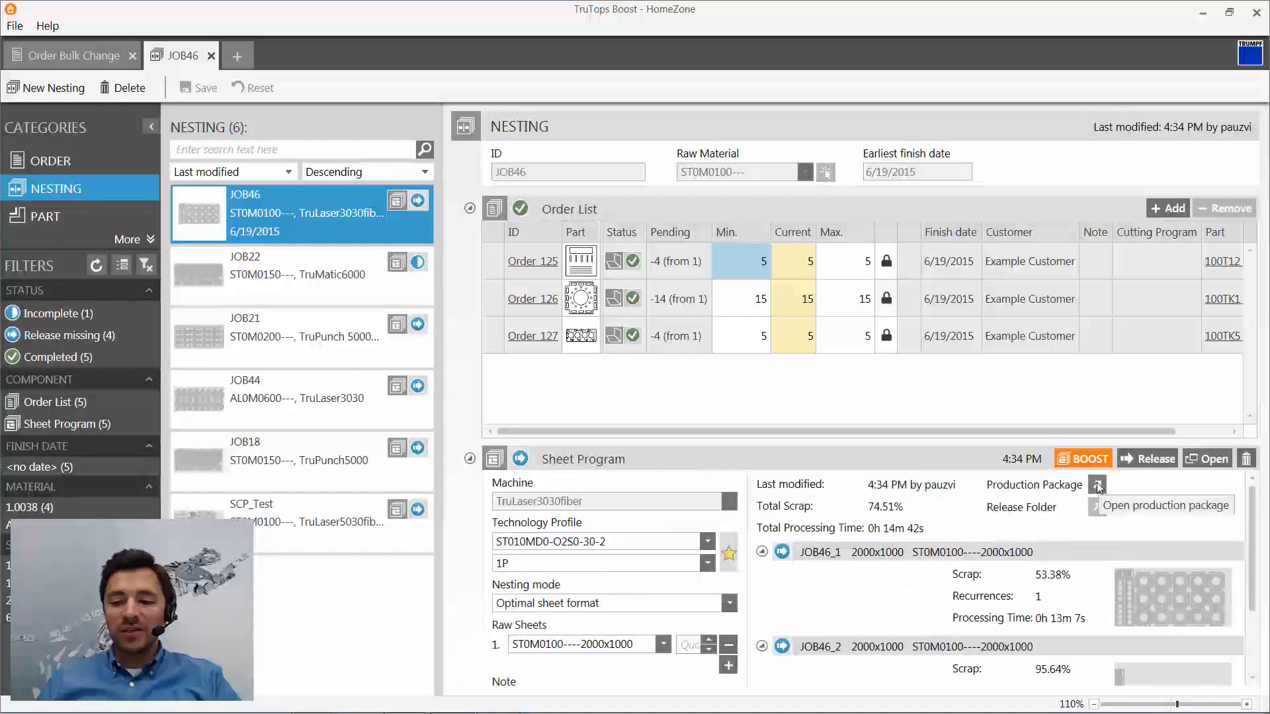
pyautogui.scroll(-4, 1188, 570)
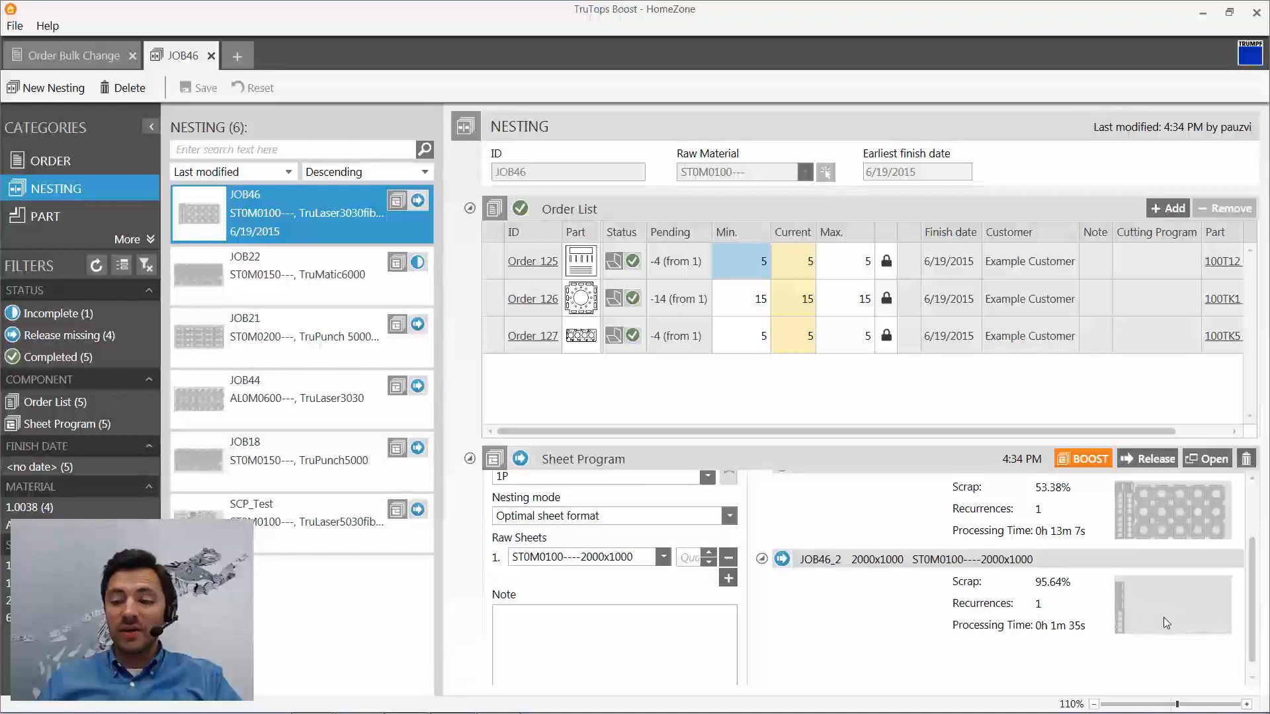
pyautogui.click(1206, 459)
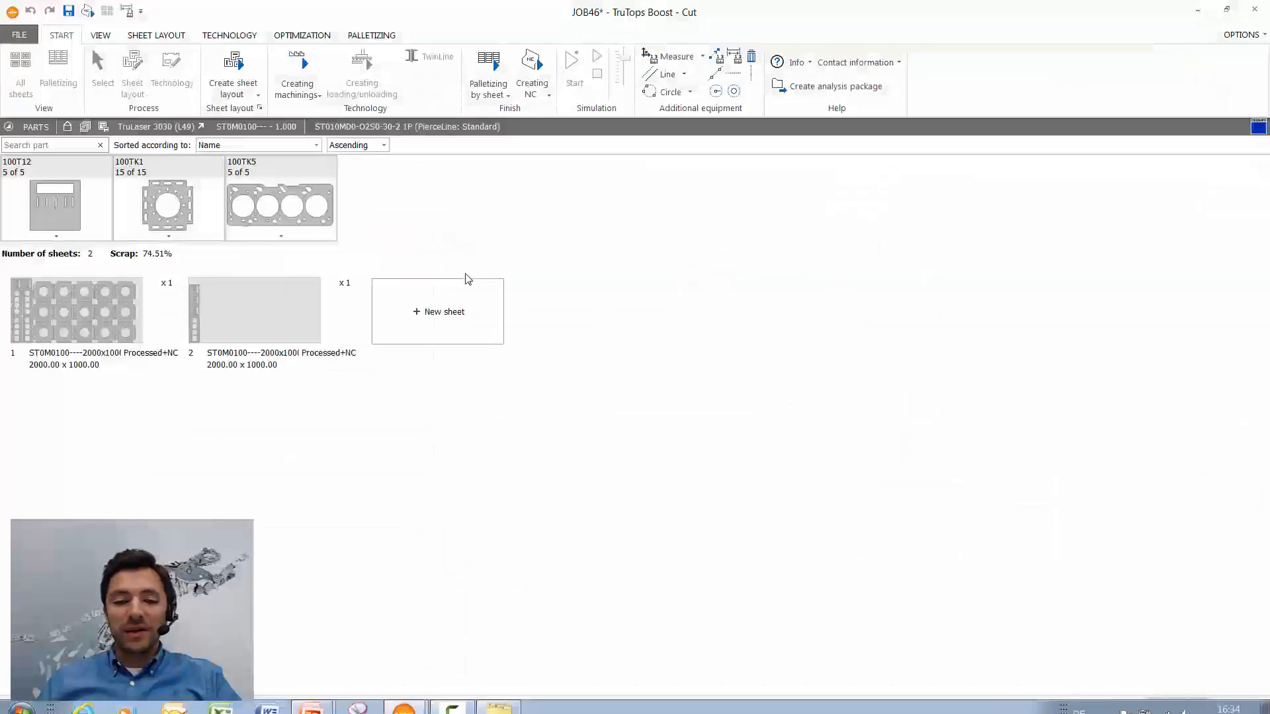
pyautogui.click(306, 313)
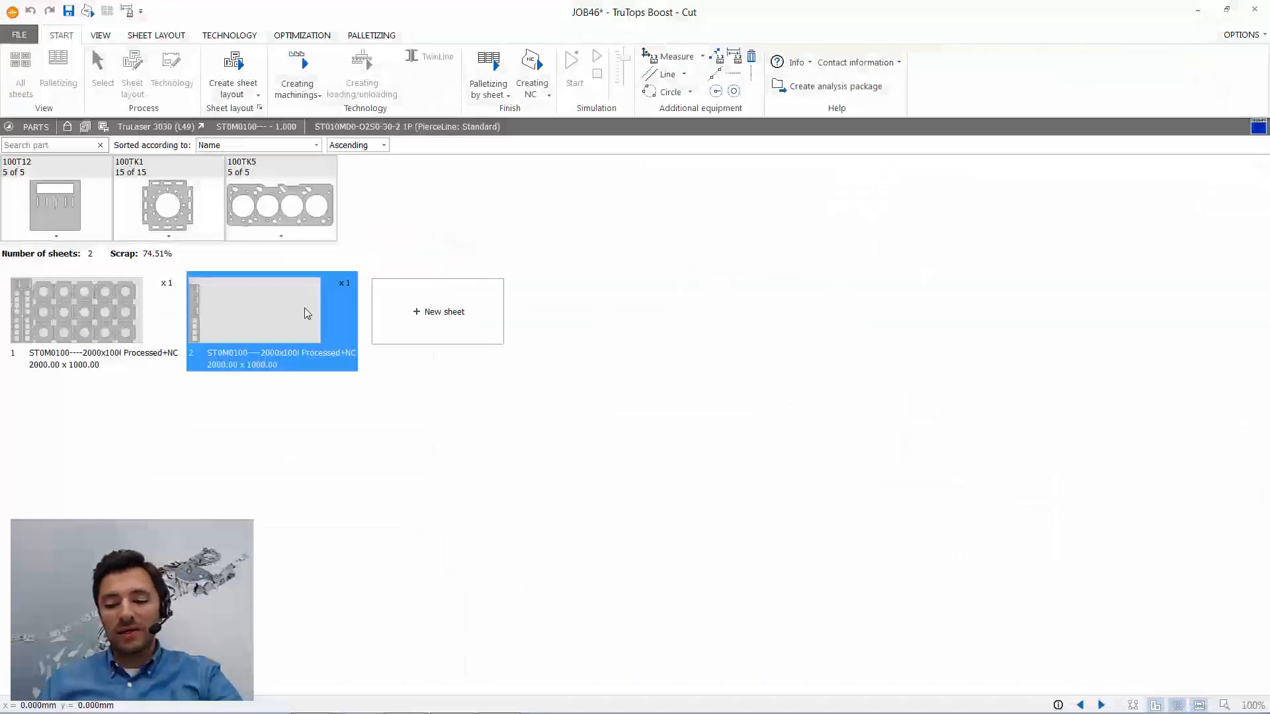
pyautogui.press('Delete')
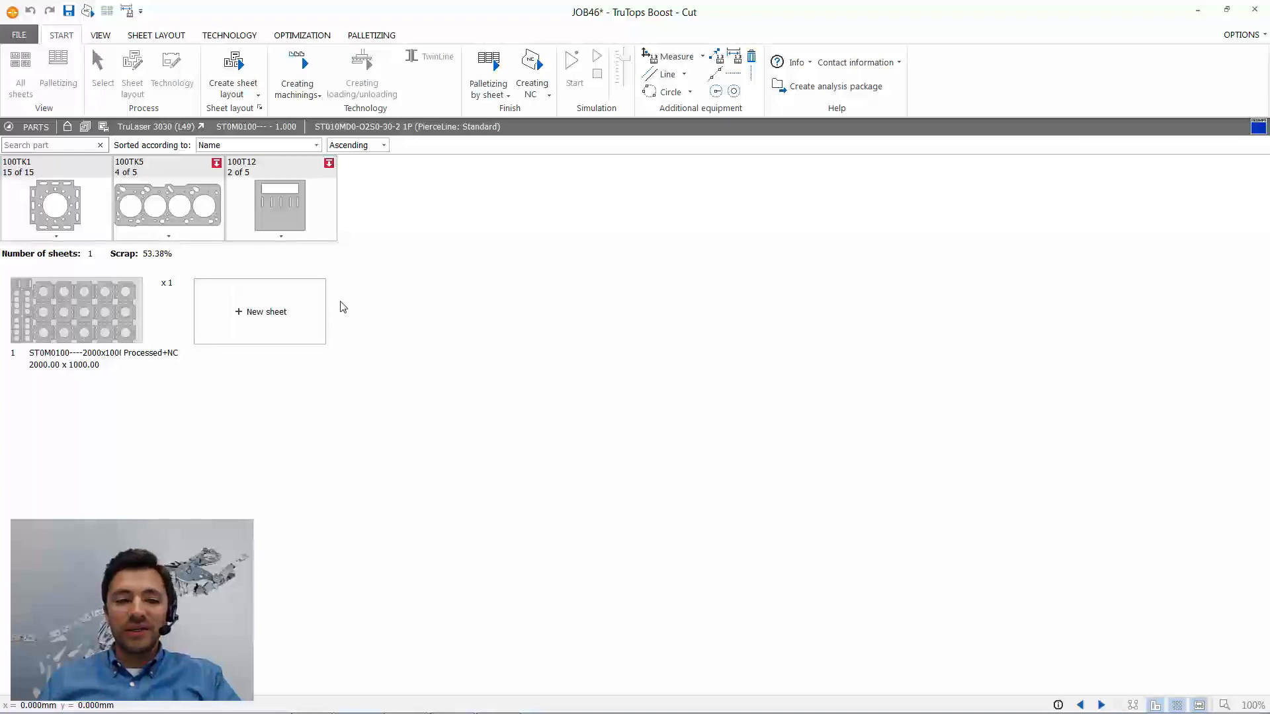
# - Check the production status of part 100TK5 and open the remaining sheet's layout
pyautogui.click(48, 313)
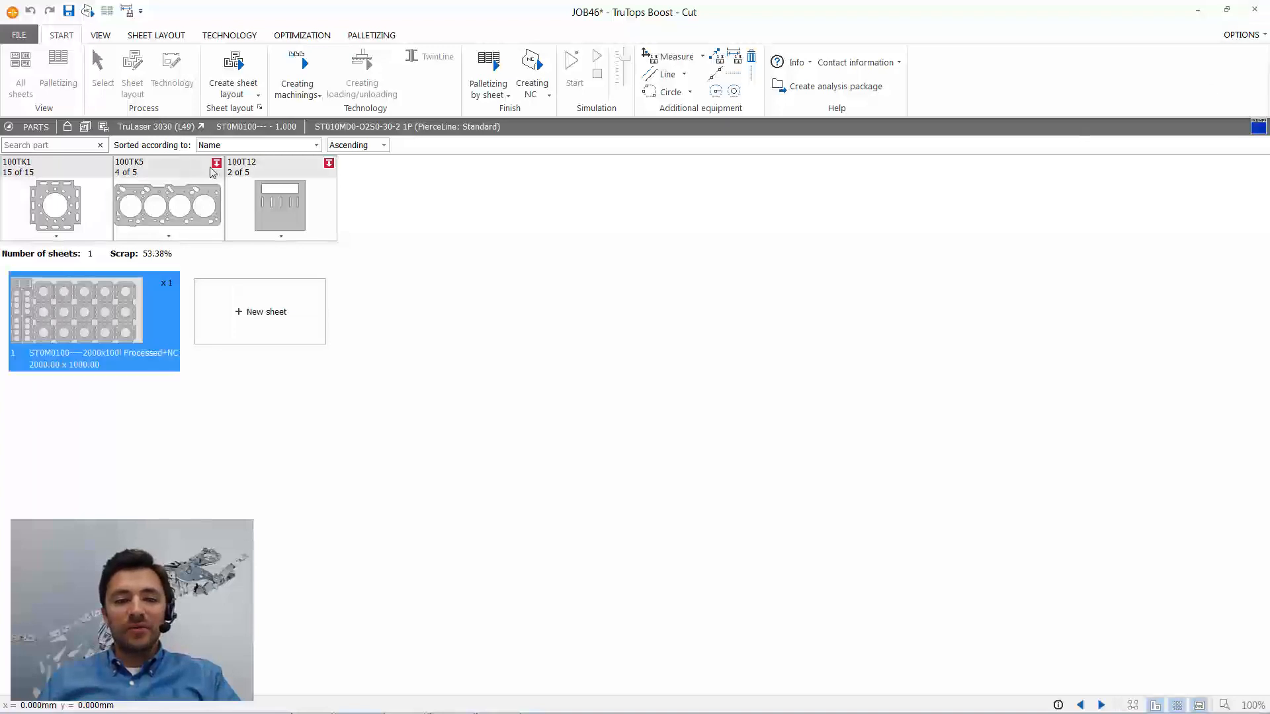
pyautogui.moveTo(218, 165)
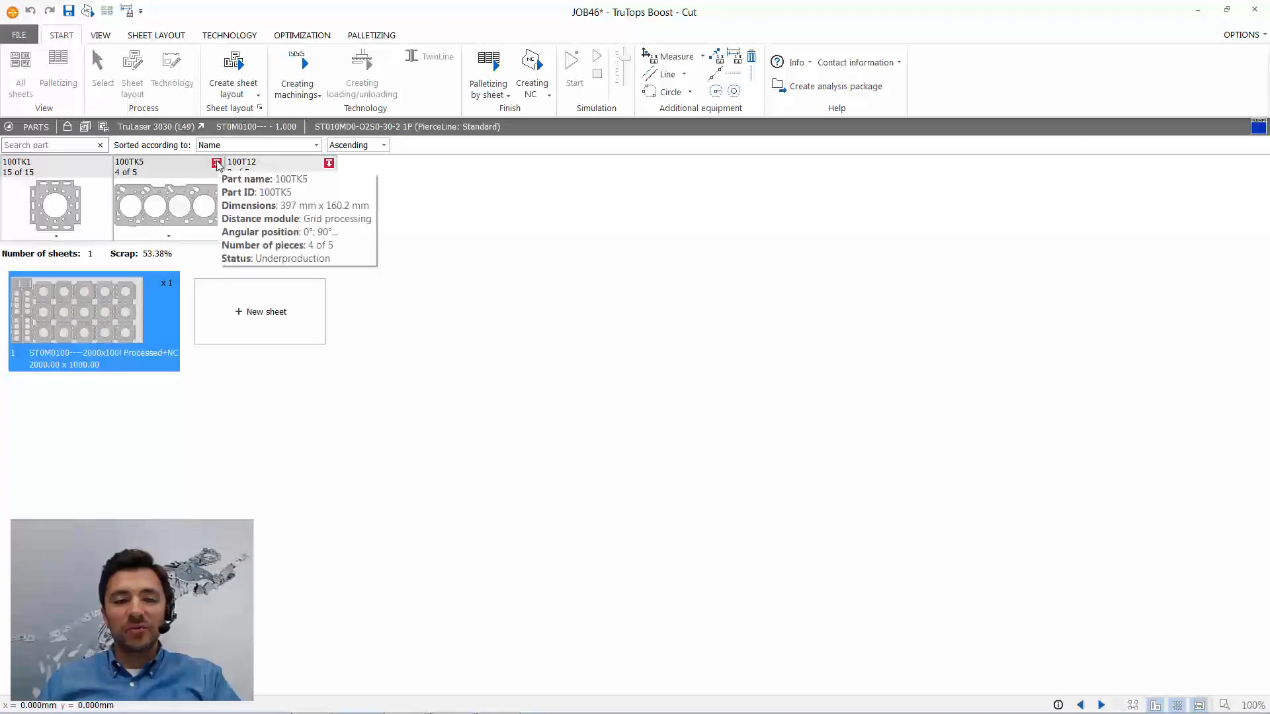
pyautogui.doubleClick(87, 319)
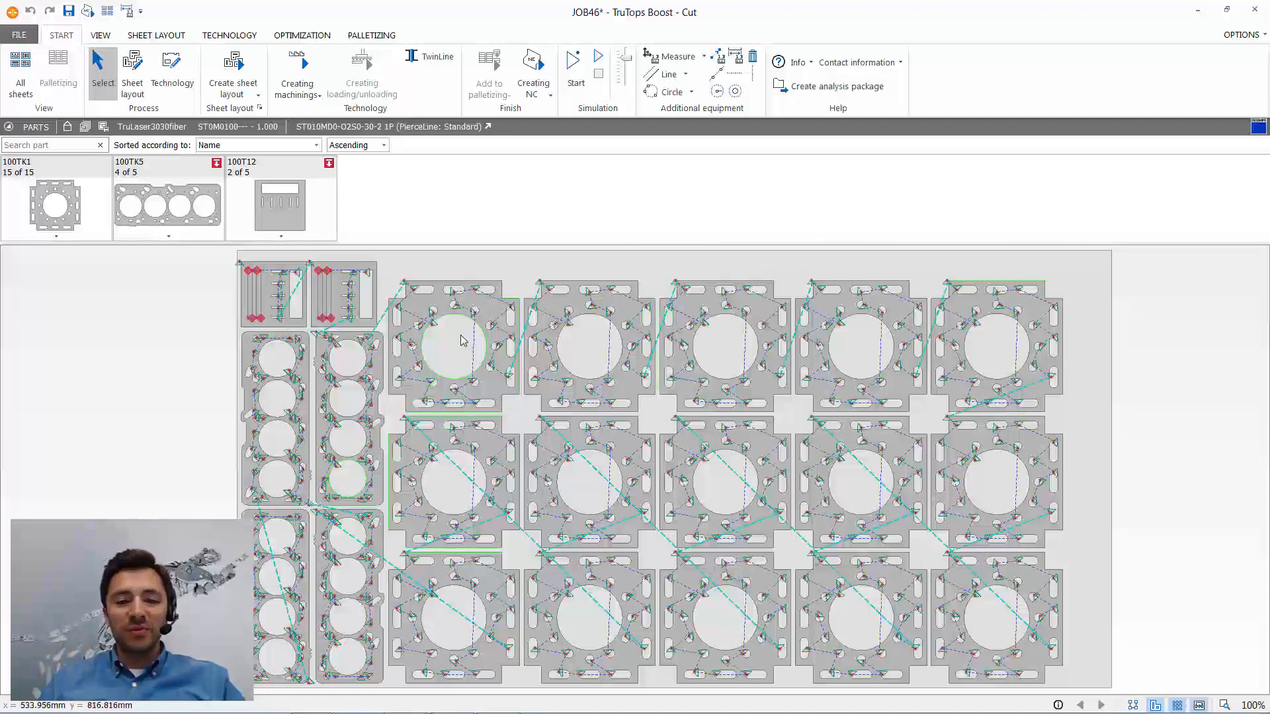
# - Reverse the cutting direction of the approach in the small hole at the upper right of the first 100TK1 part's large opening
pyautogui.scroll(3, 483, 311)
pyautogui.scroll(5, 490, 309)
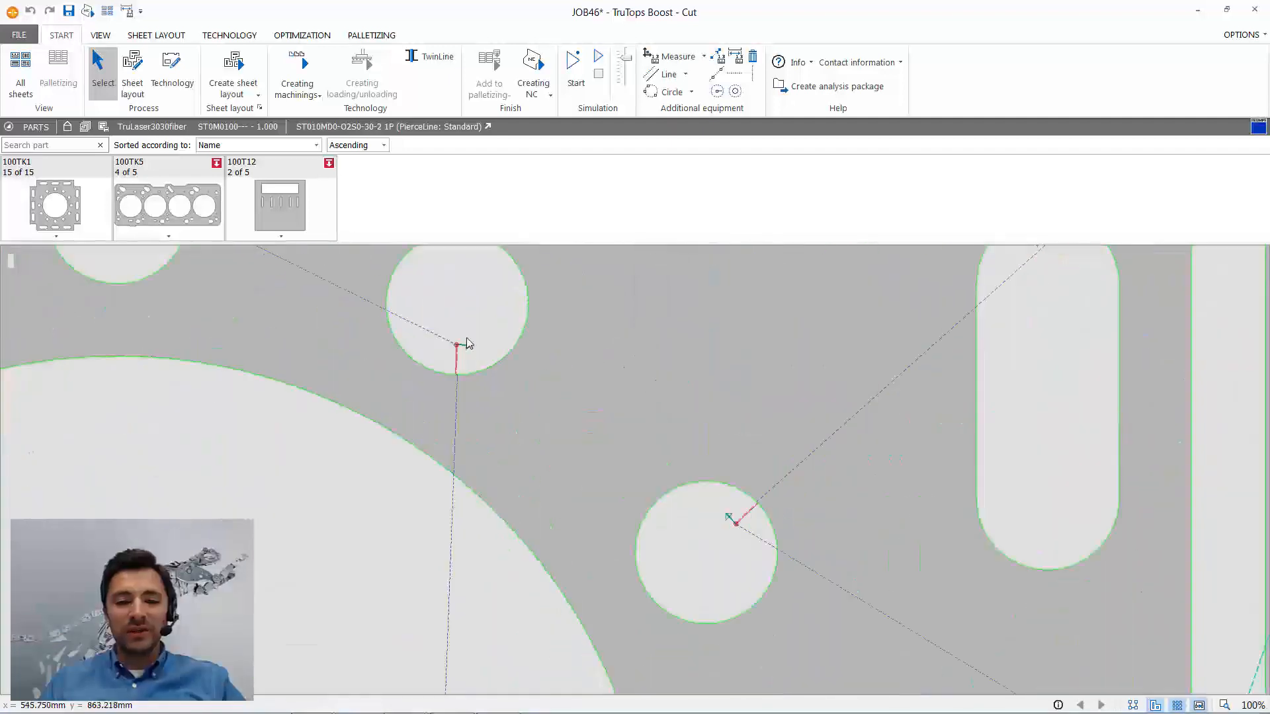
pyautogui.click(455, 380)
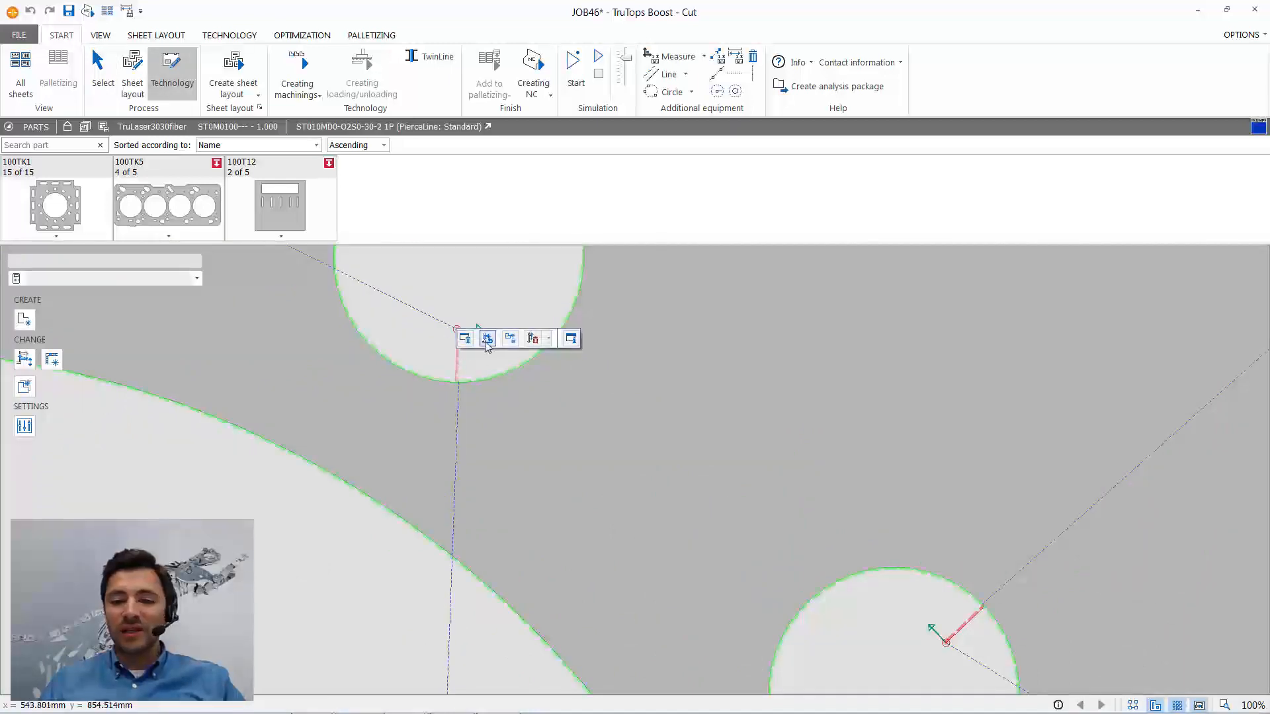
pyautogui.click(510, 342)
pyautogui.click(459, 369)
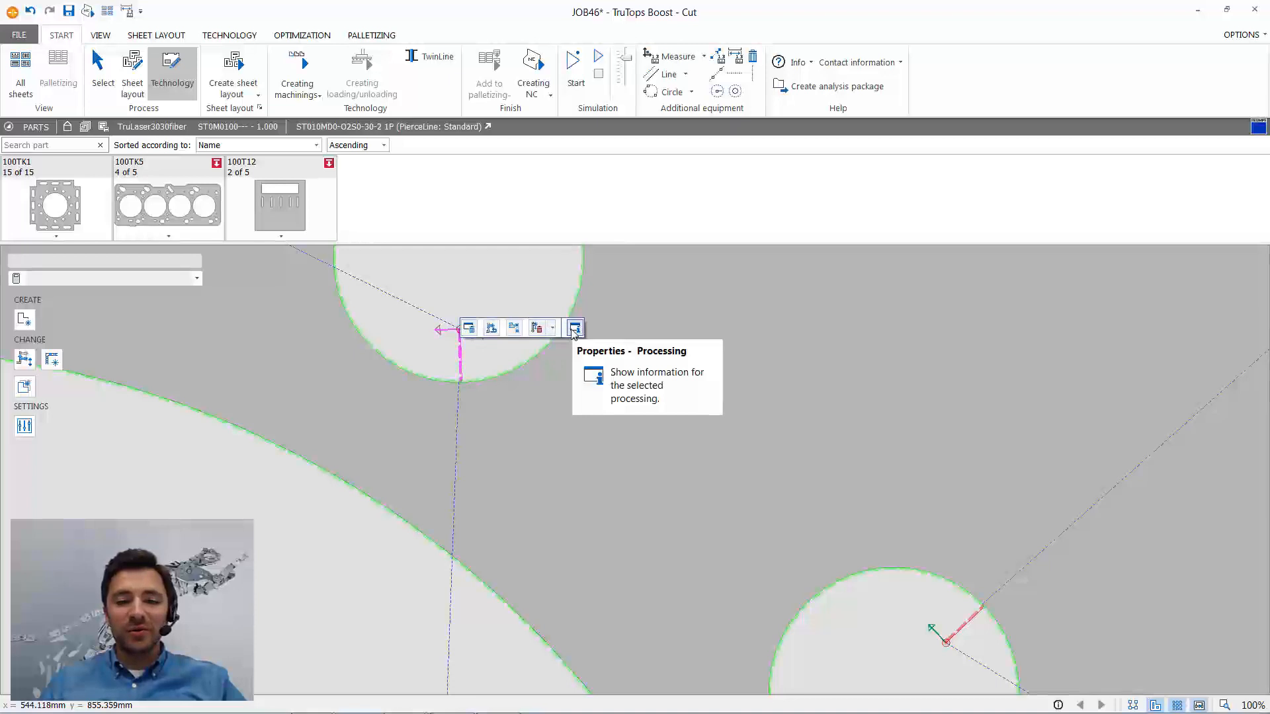
pyautogui.click(560, 286)
# - In sheet layout mode, shift the six 100TK1 parts in the two rightmost columns about 35 mm toward the sheet's right edge
pyautogui.scroll(-3, 565, 324)
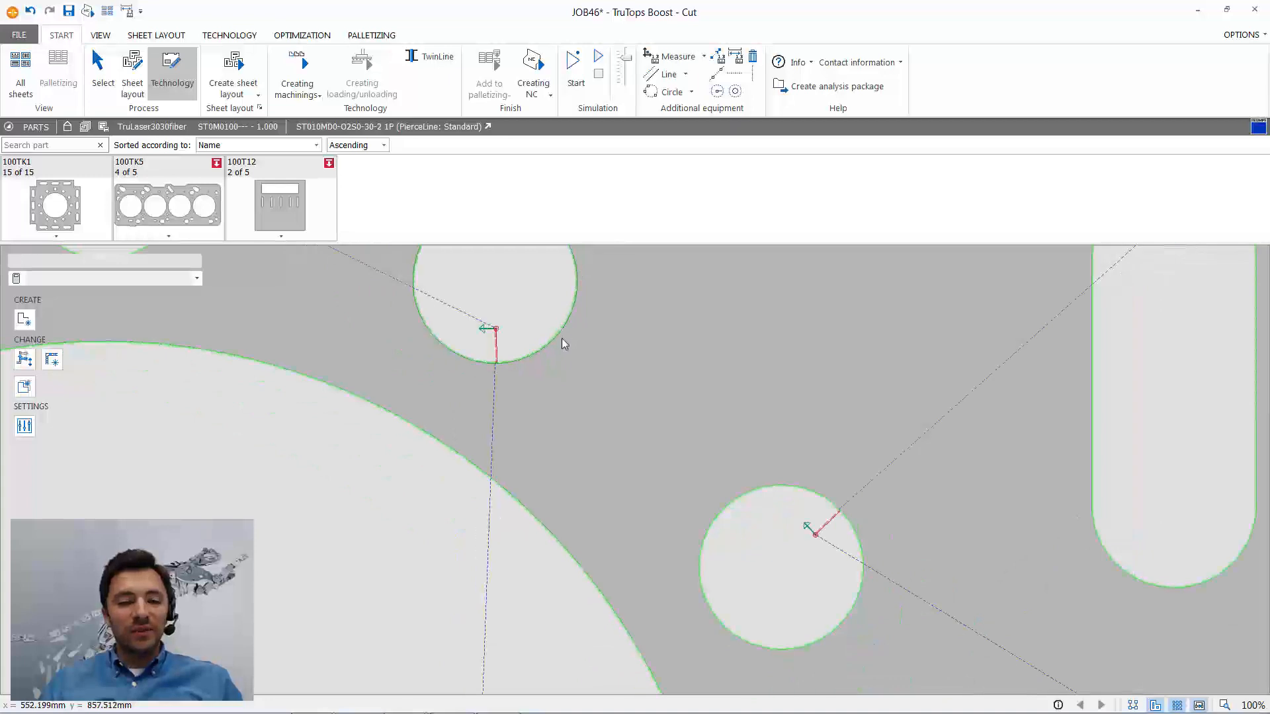
pyautogui.moveTo(562, 336); pyautogui.dragTo(639, 563, button='middle')
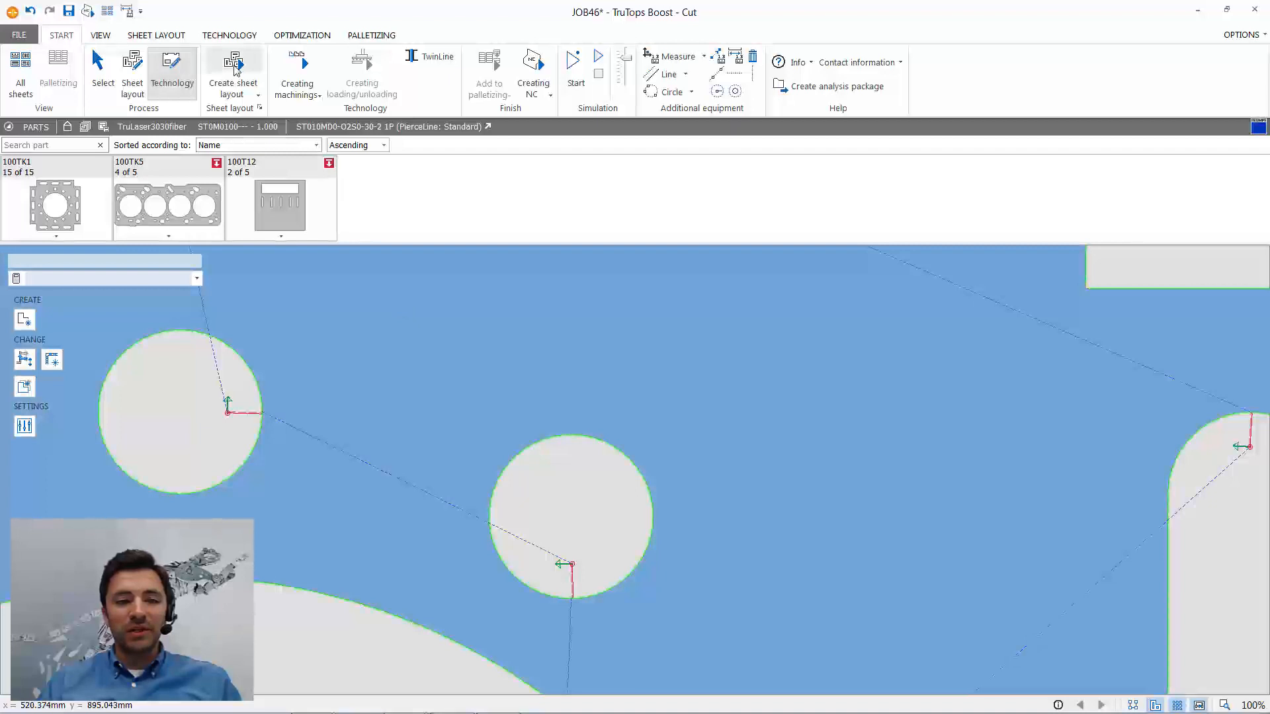
pyautogui.click(132, 73)
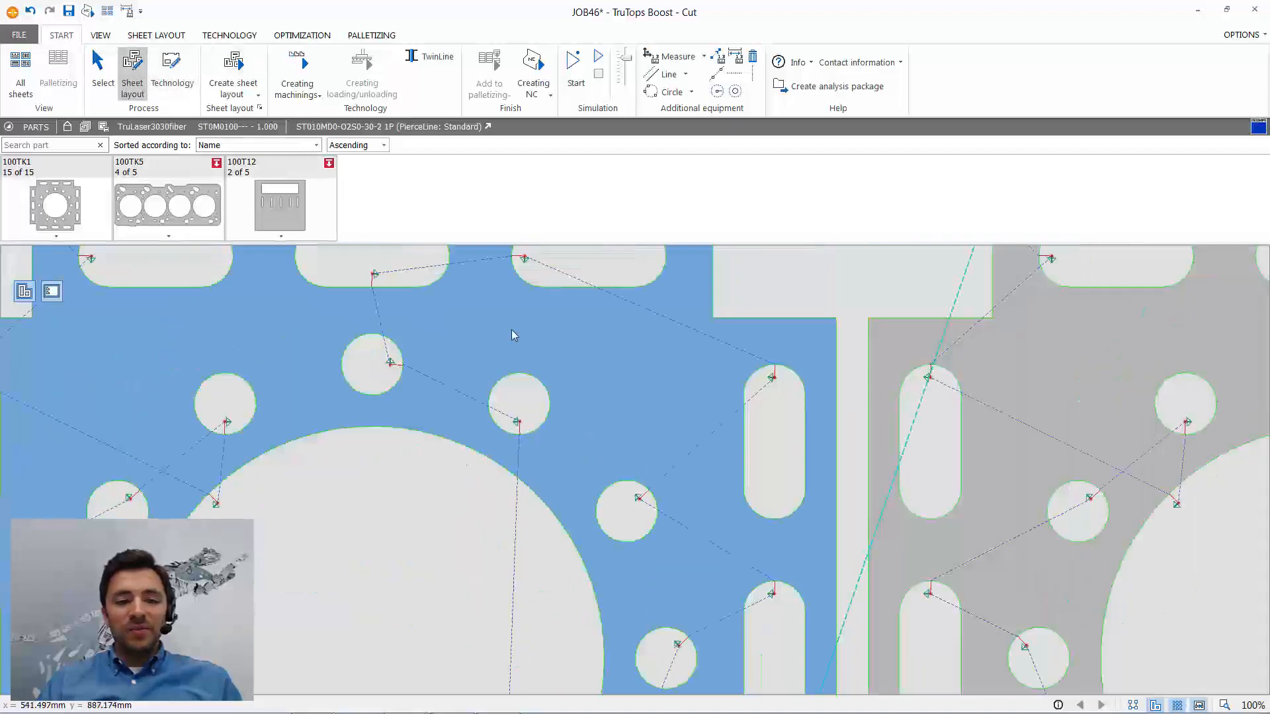
pyautogui.scroll(-6, 576, 364)
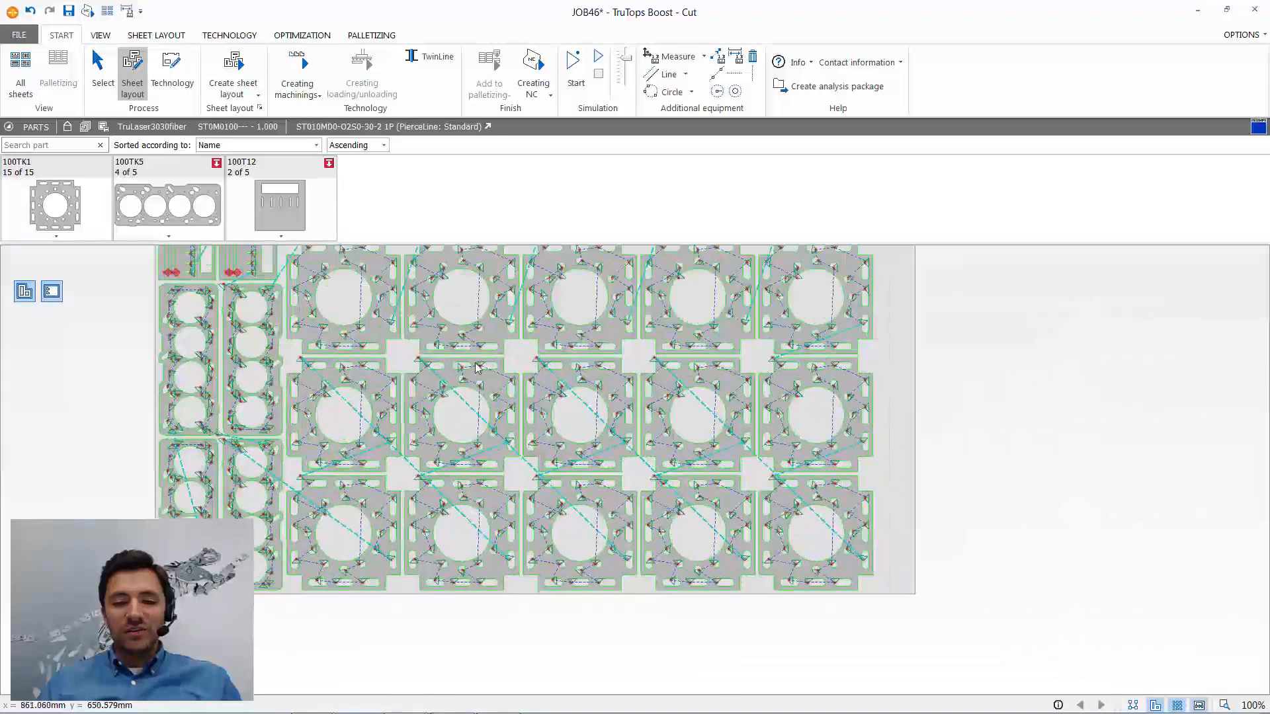
pyautogui.moveTo(615, 264); pyautogui.dragTo(995, 688)
pyautogui.moveTo(790, 486); pyautogui.dragTo(842, 490)
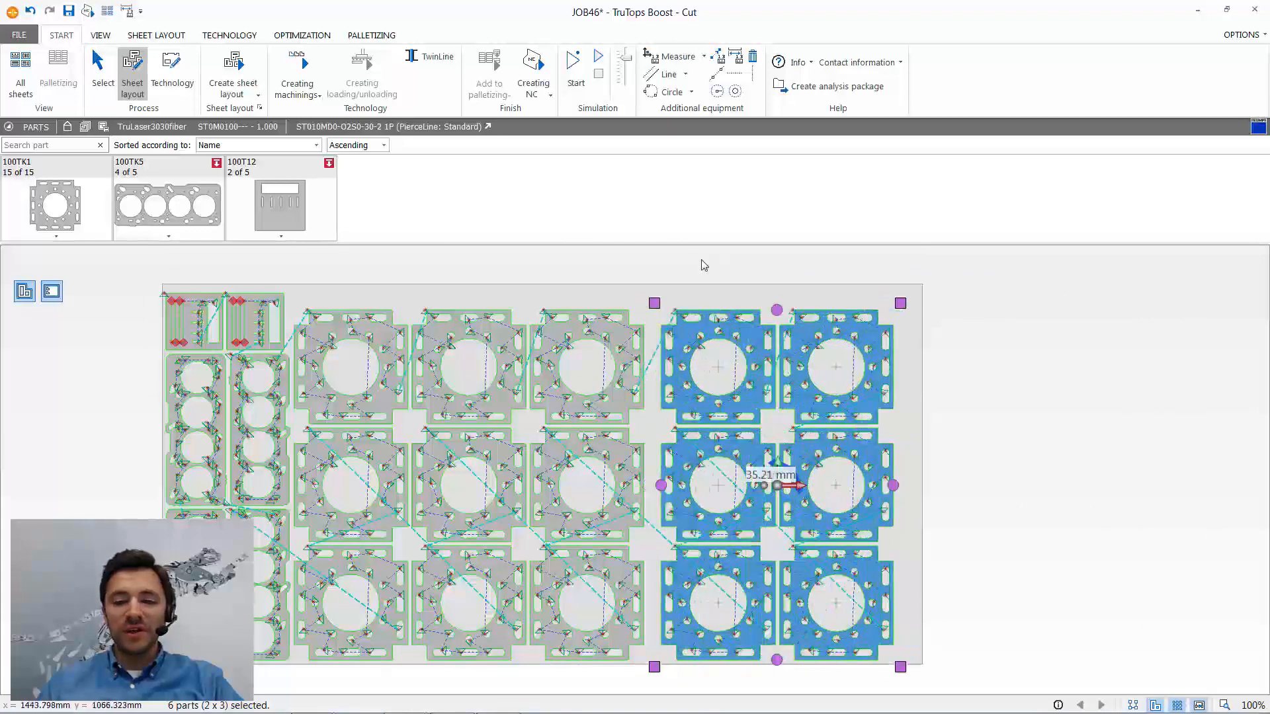
# - Delete the two 100TK1 parts in the sheet's upper right corner and place a 100TK5 part in the freed area
pyautogui.click(601, 270)
pyautogui.moveTo(599, 265); pyautogui.dragTo(953, 462)
pyautogui.press('Delete')
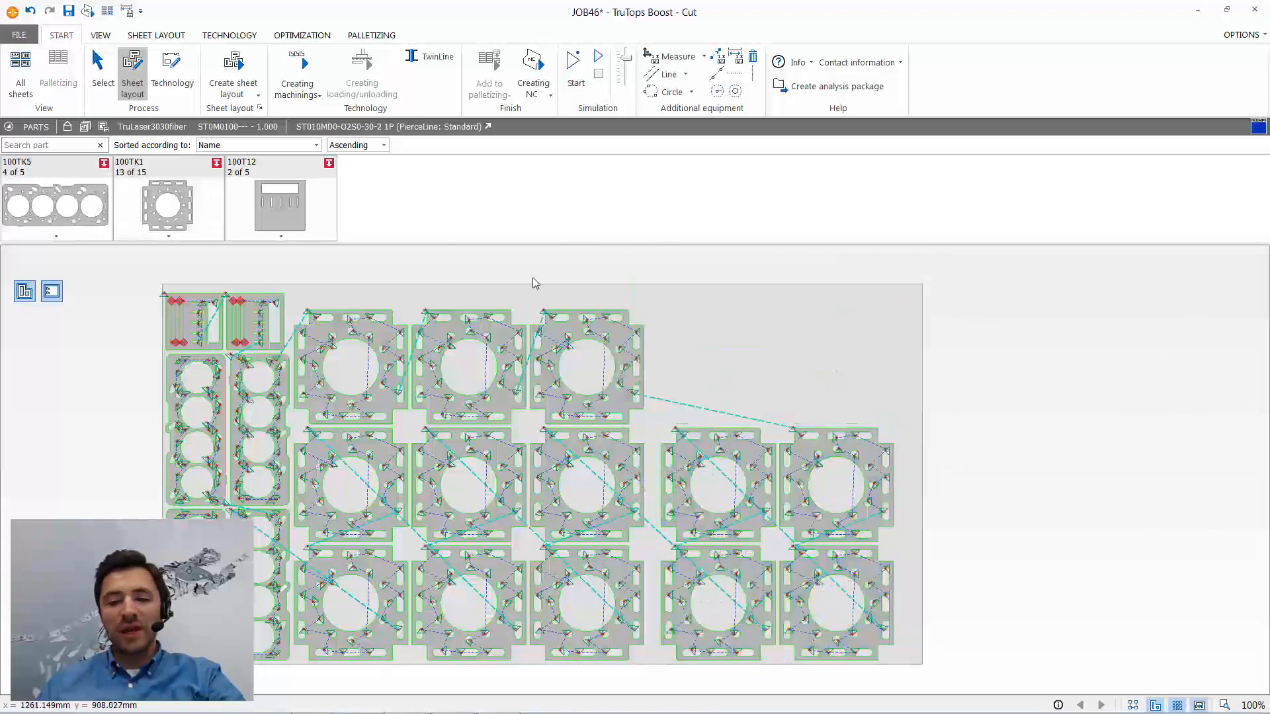
pyautogui.moveTo(90, 211); pyautogui.dragTo(619, 443)
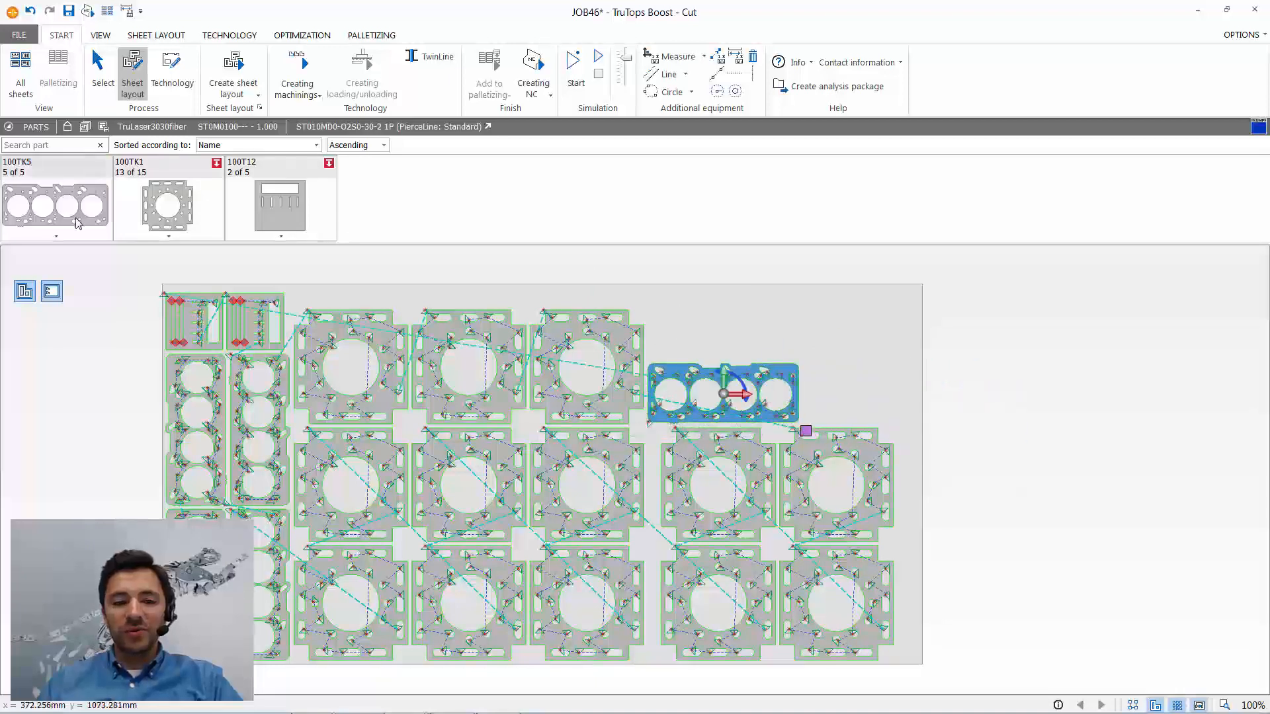
pyautogui.moveTo(724, 295); pyautogui.dragTo(662, 353)
pyautogui.keyDown('ctrl'); pyautogui.moveTo(625, 366); pyautogui.dragTo(624, 365); pyautogui.keyUp('ctrl')
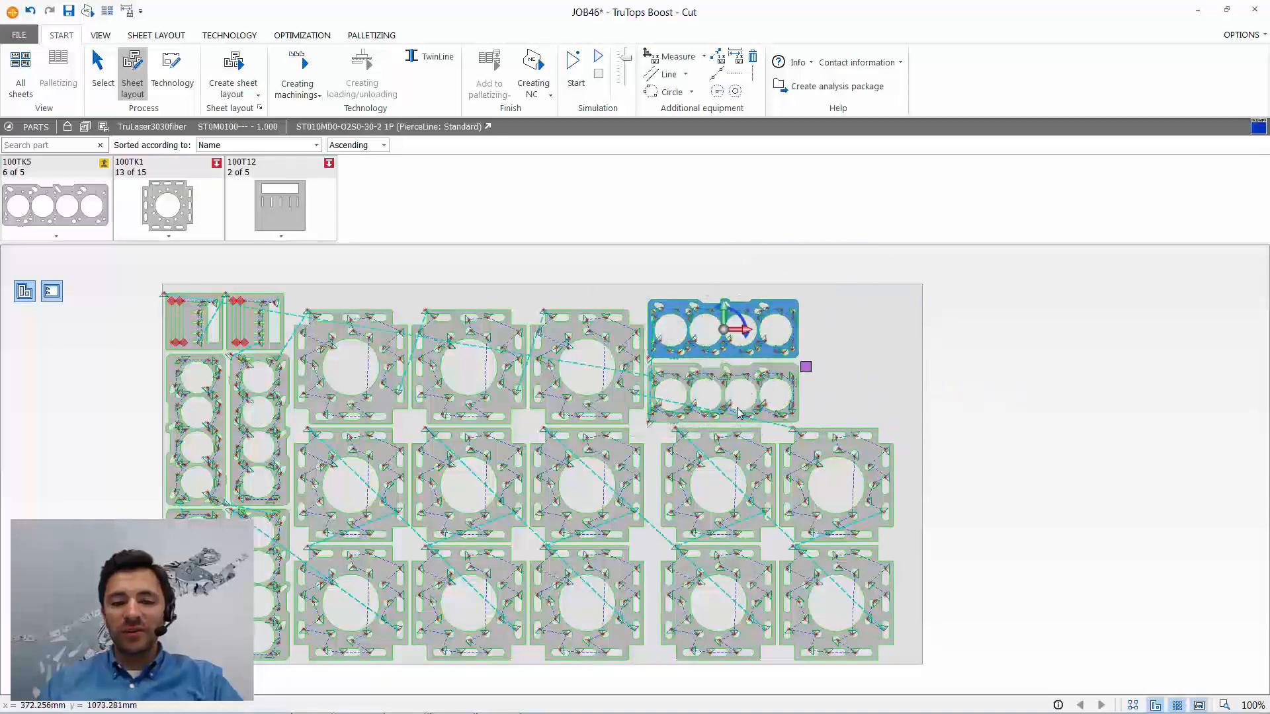
pyautogui.click(789, 412)
pyautogui.moveTo(806, 431); pyautogui.dragTo(929, 412)
pyautogui.click(908, 391)
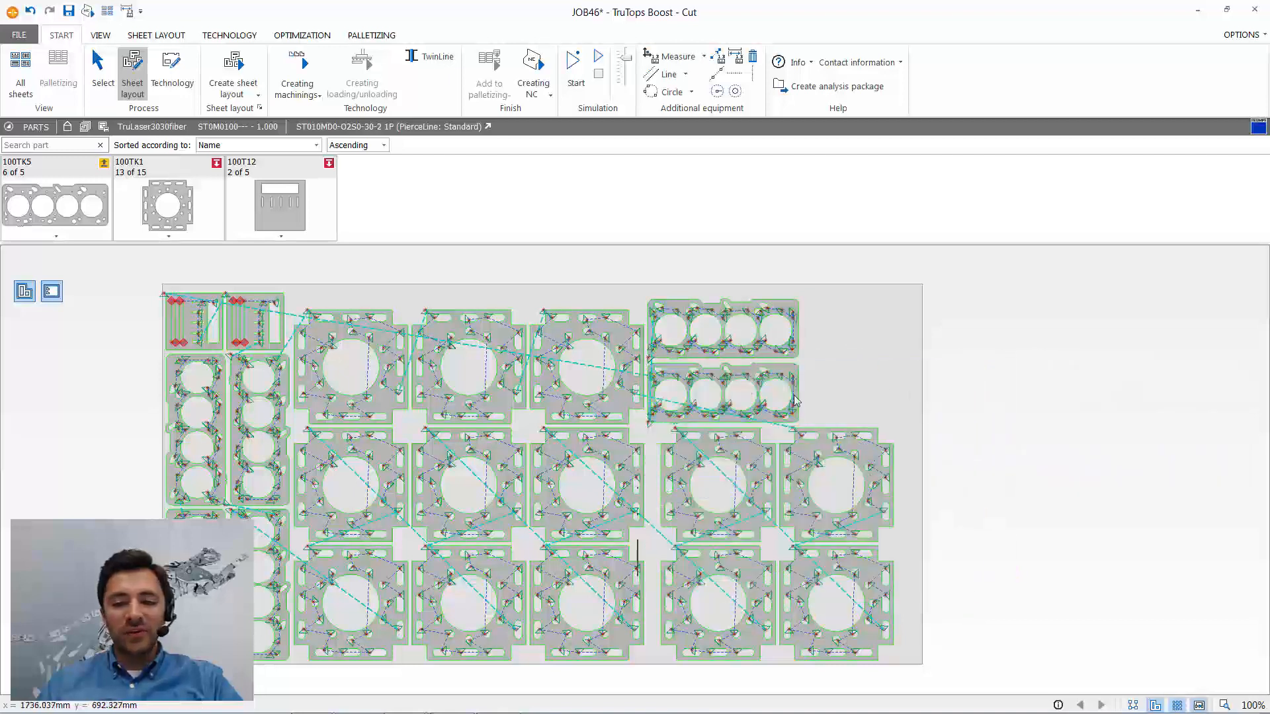
pyautogui.click(771, 345)
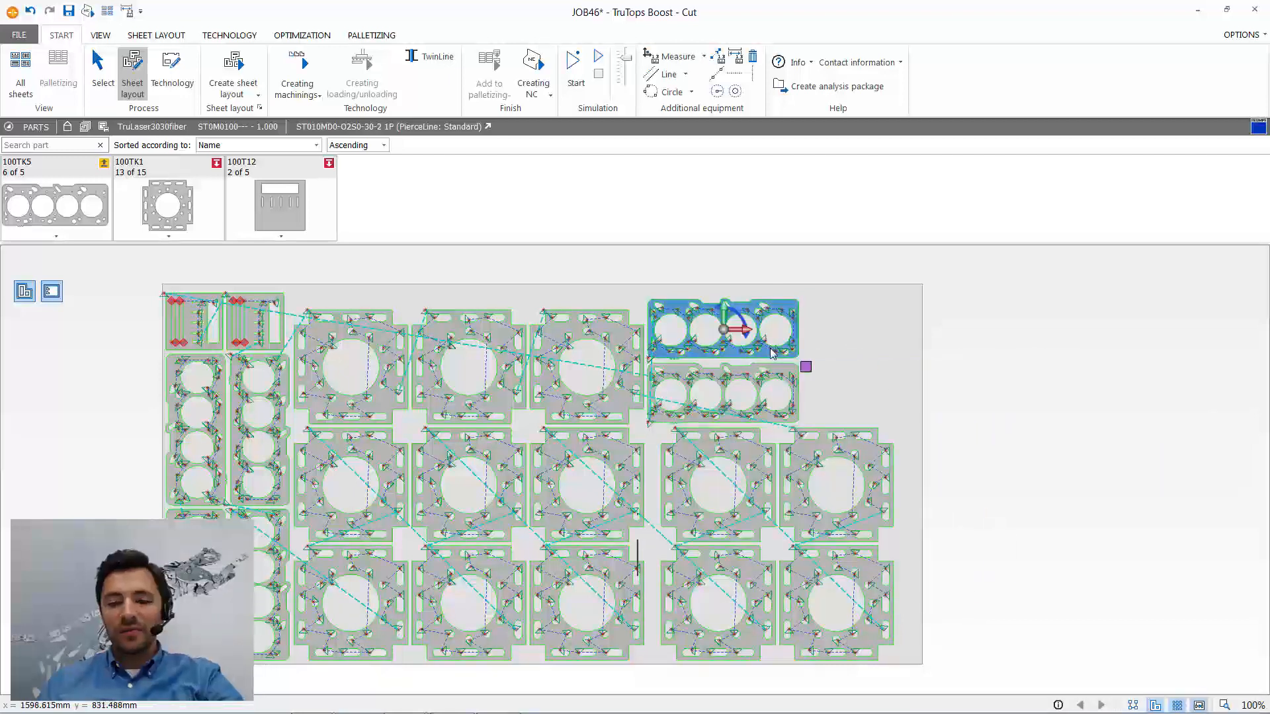
pyautogui.press('Delete')
# - Move the added 100TK5 part up against the sheet's upper edge and duplicate it once directly below
pyautogui.click(751, 375)
pyautogui.moveTo(739, 382); pyautogui.dragTo(718, 332)
pyautogui.click(769, 401)
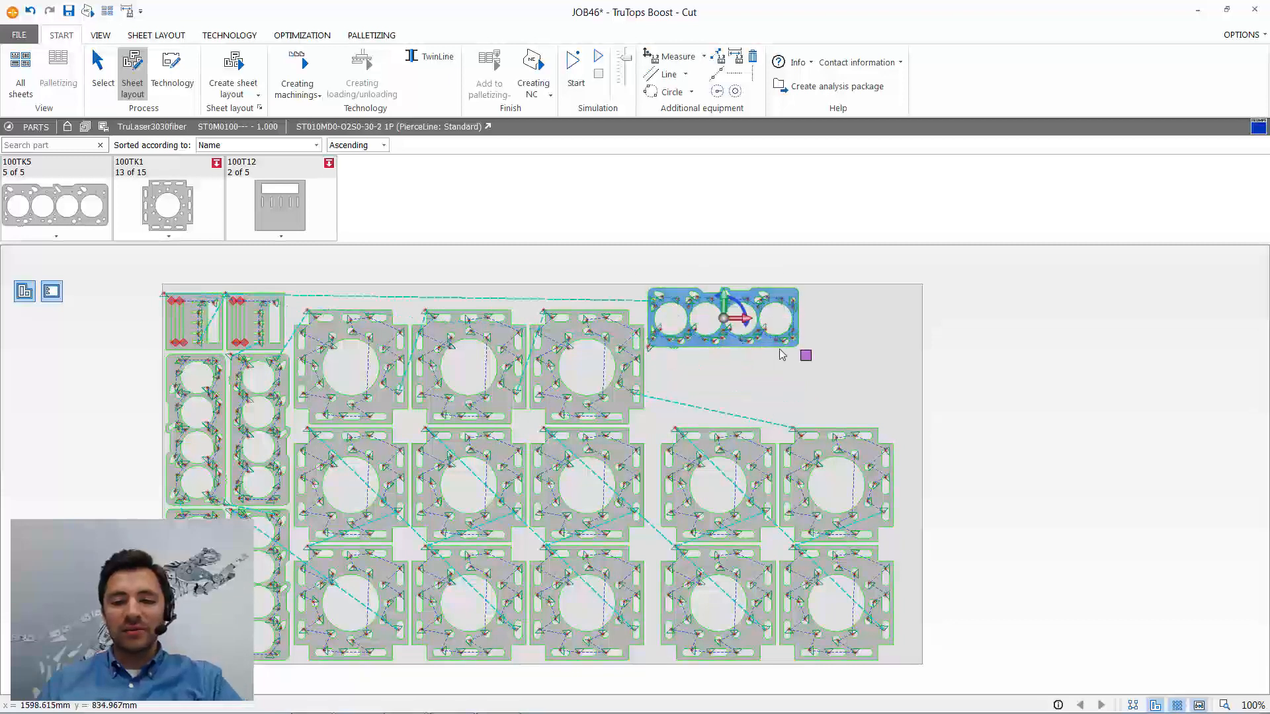
pyautogui.moveTo(806, 355); pyautogui.dragTo(812, 423)
pyautogui.click(809, 395)
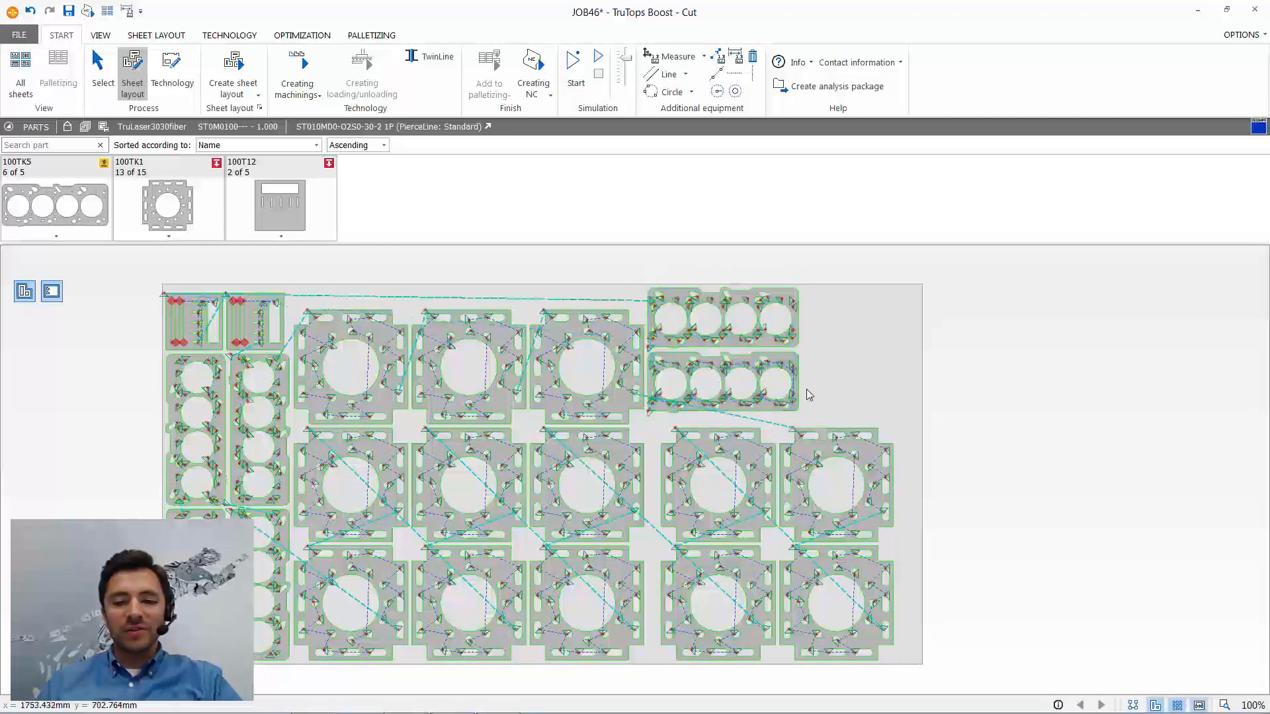
# - In technology mode, move the approach path of the 100TK1 part's large central opening to the opening's lowest point
pyautogui.scroll(2, 700, 344)
pyautogui.moveTo(699, 346); pyautogui.dragTo(870, 323, button='middle')
pyautogui.scroll(1, 778, 361)
pyautogui.scroll(1, 227, 317)
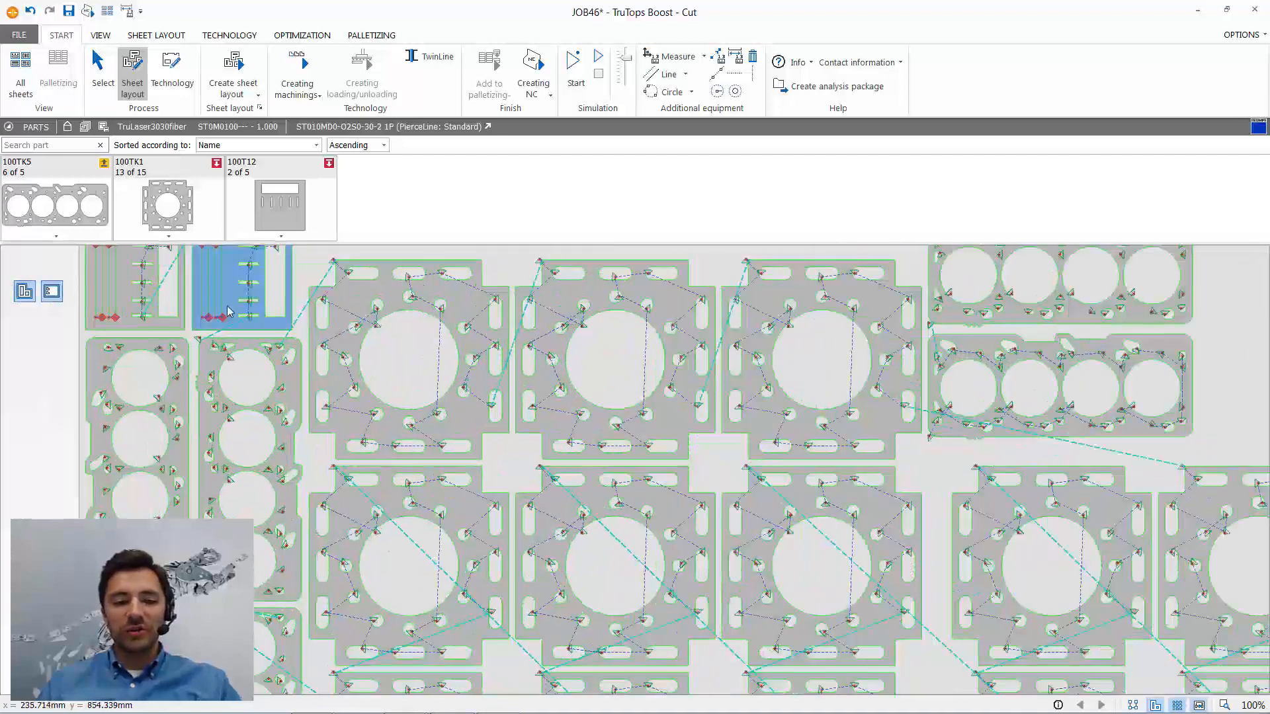
pyautogui.scroll(6, 227, 312)
pyautogui.scroll(-3, 391, 415)
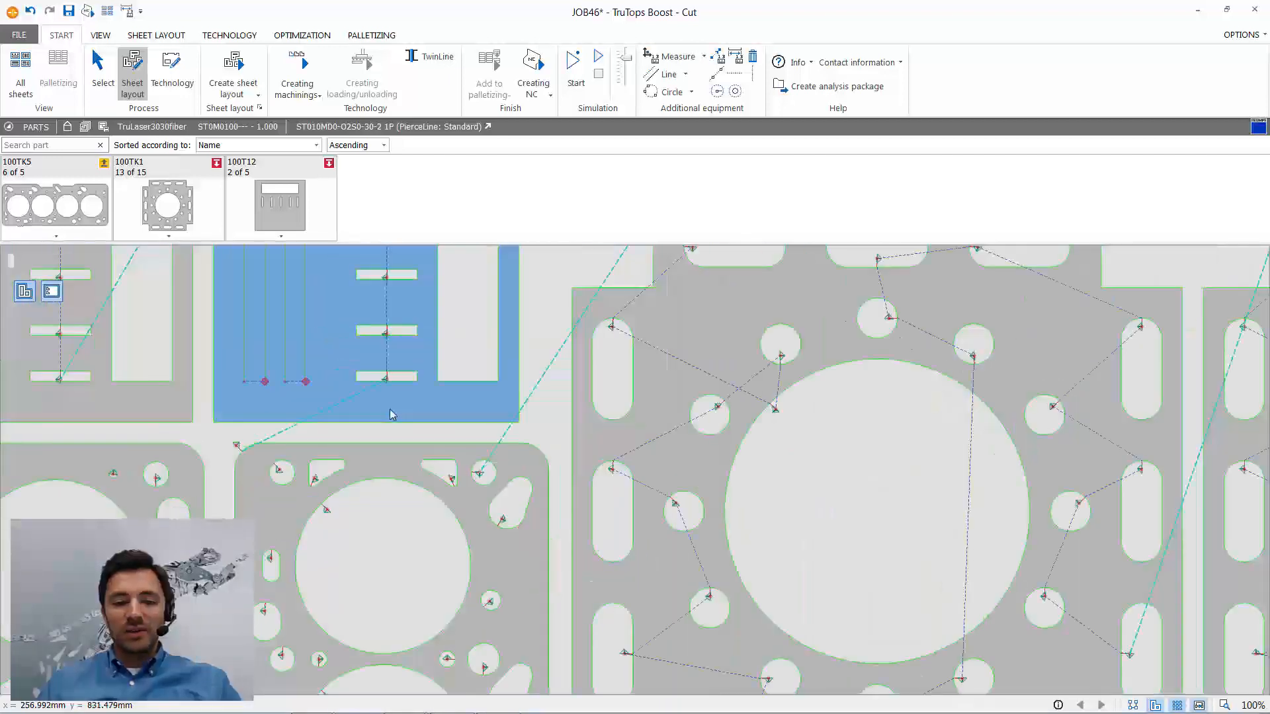
pyautogui.moveTo(649, 502); pyautogui.dragTo(485, 314, button='middle')
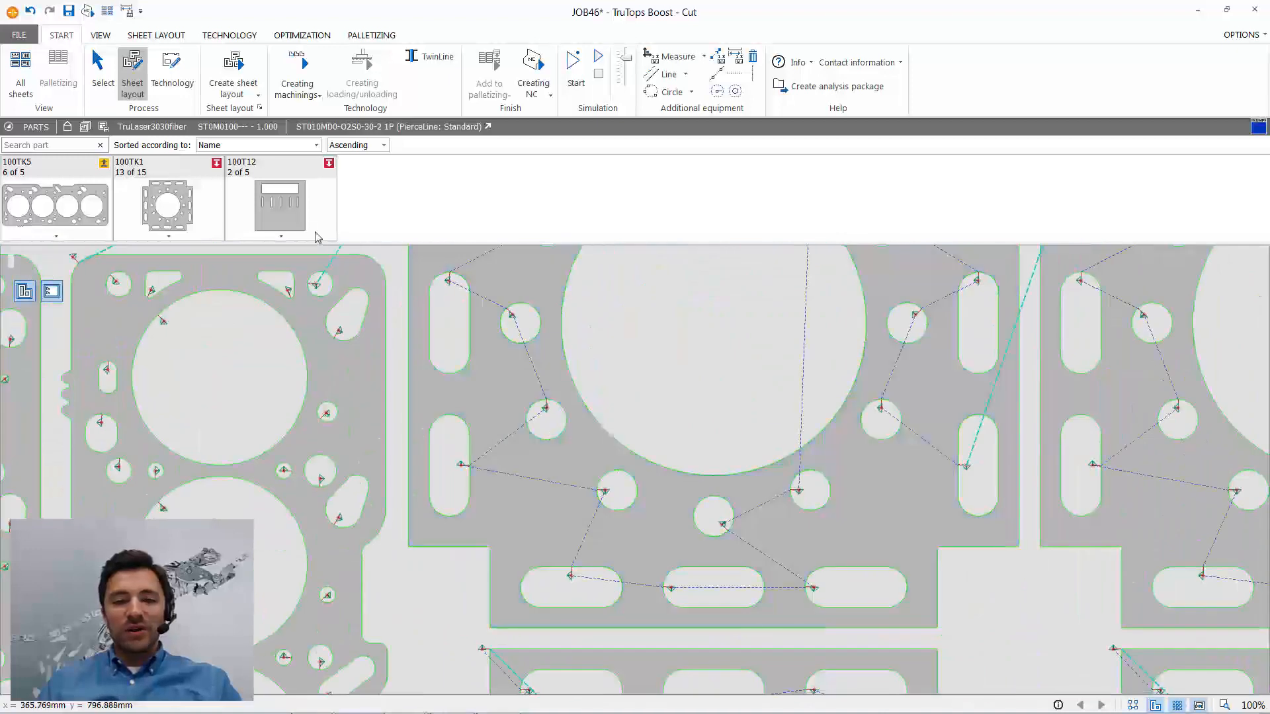
pyautogui.click(171, 73)
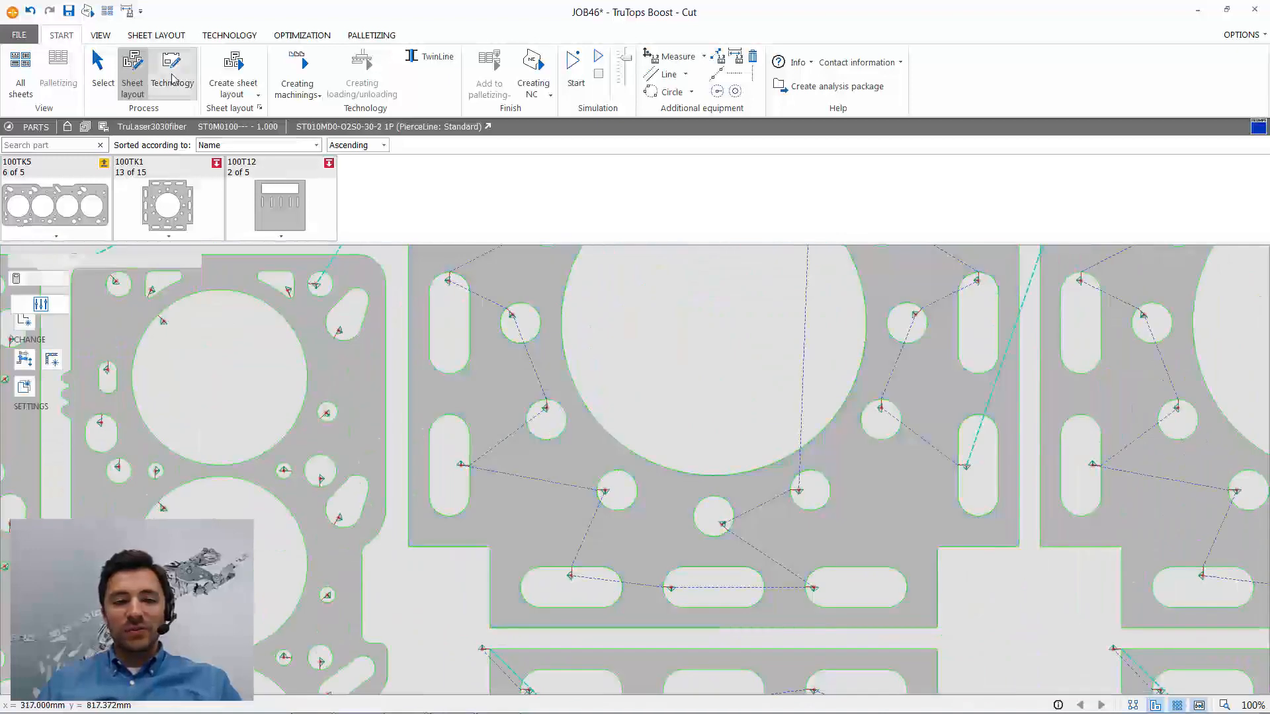
pyautogui.click(23, 359)
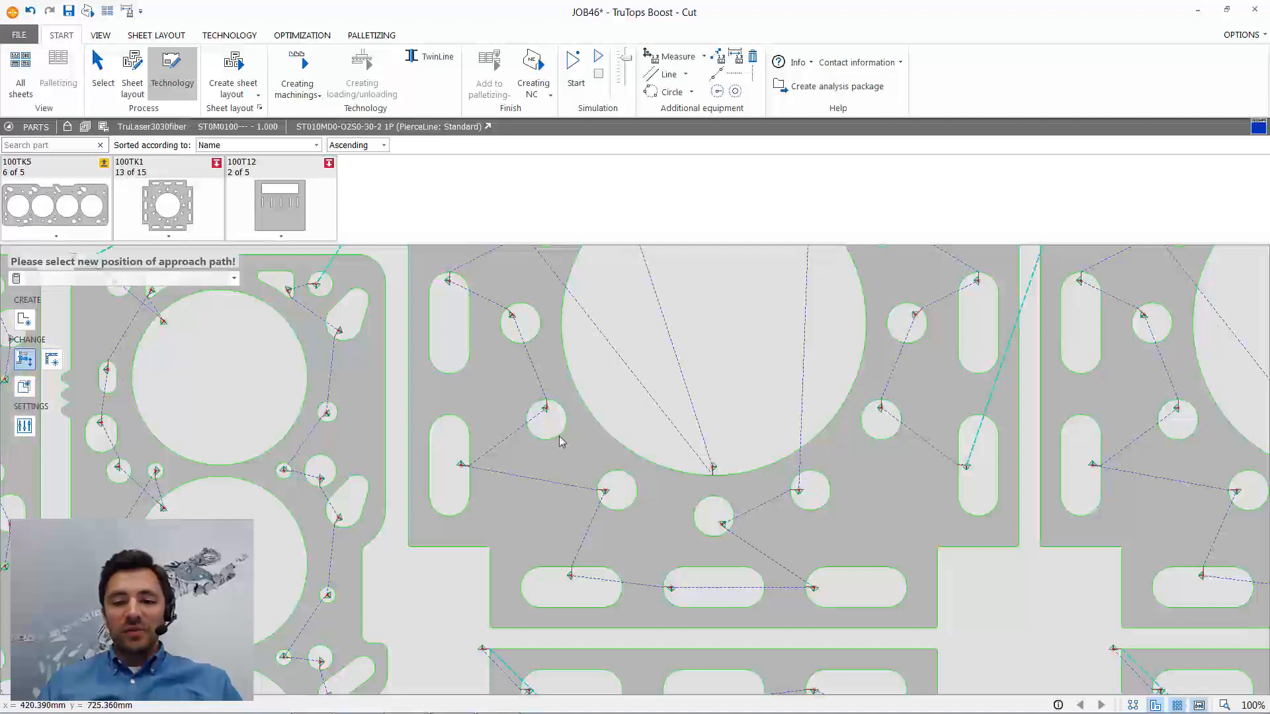
# - Close the JOB46 cutting program and save the latest changes
pyautogui.scroll(-5, 546, 386)
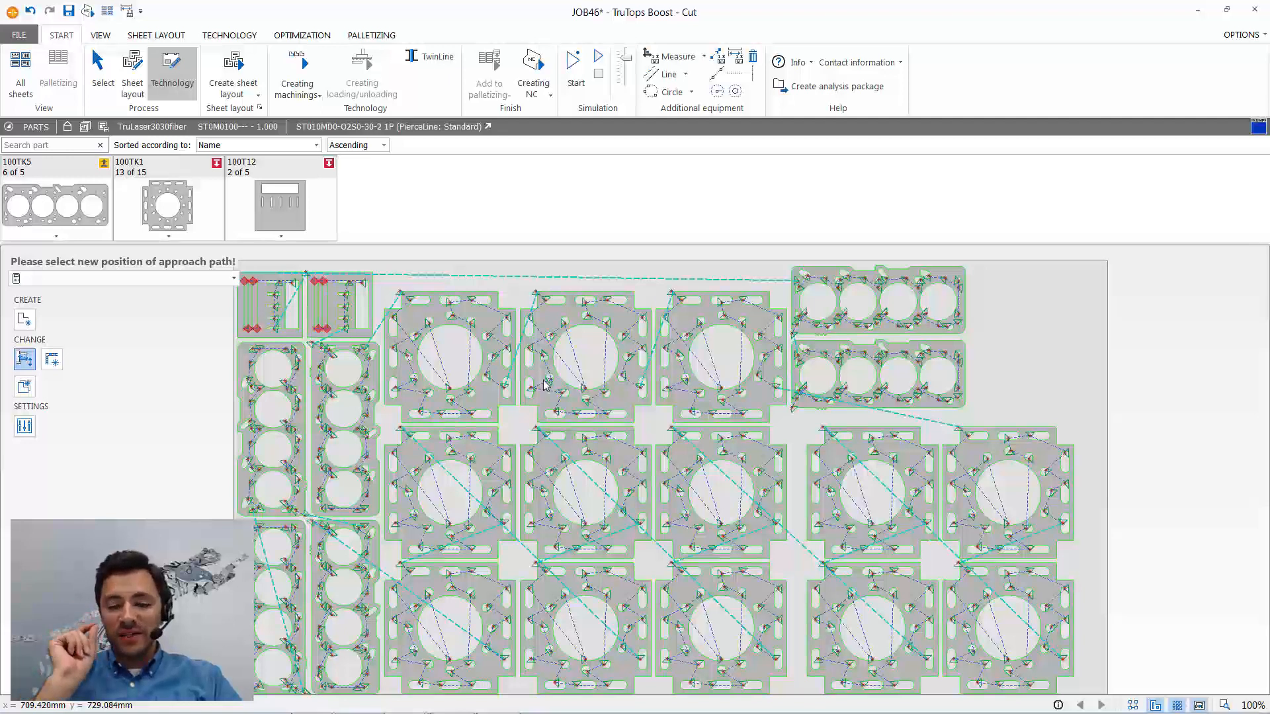
pyautogui.scroll(-1, 652, 258)
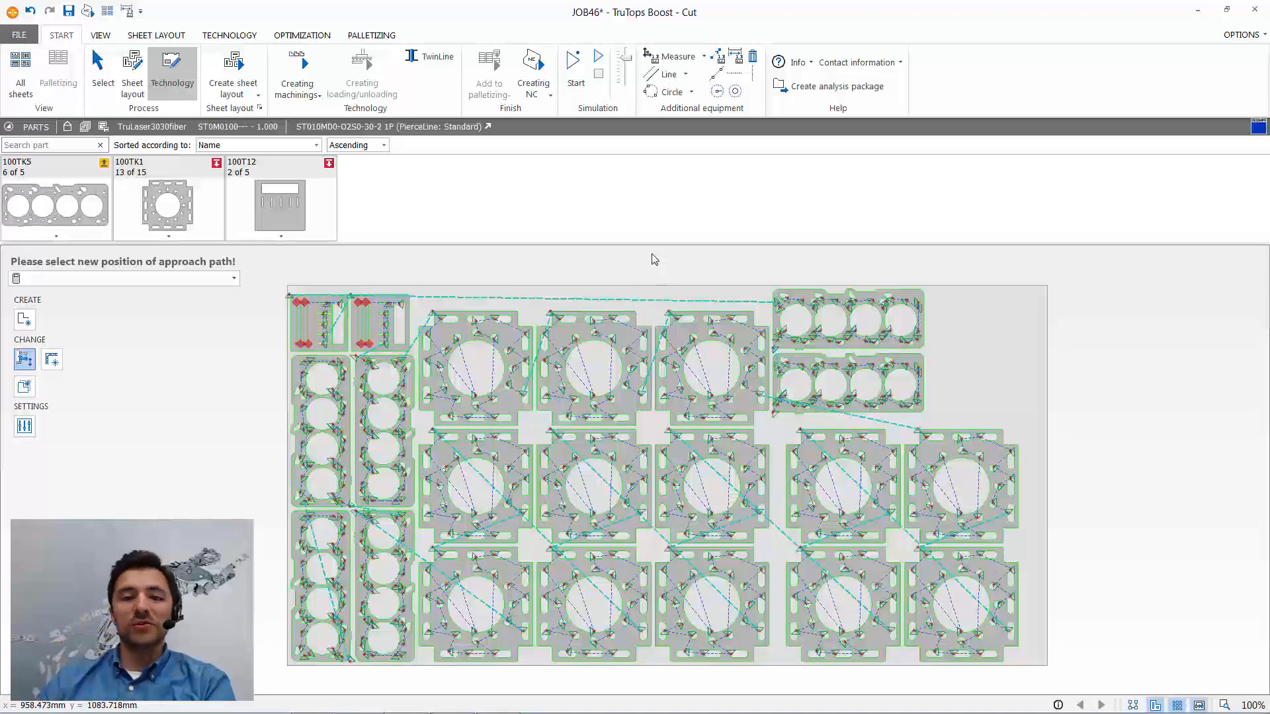
pyautogui.click(1255, 9)
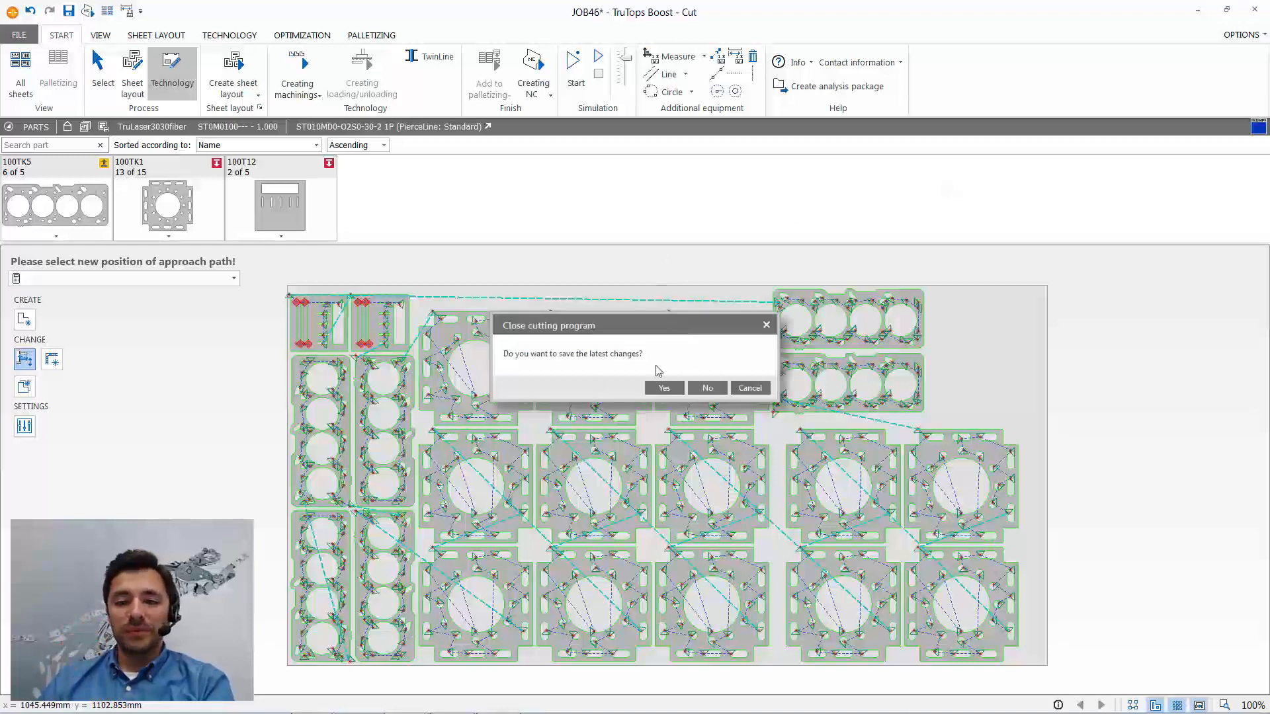
pyautogui.click(665, 390)
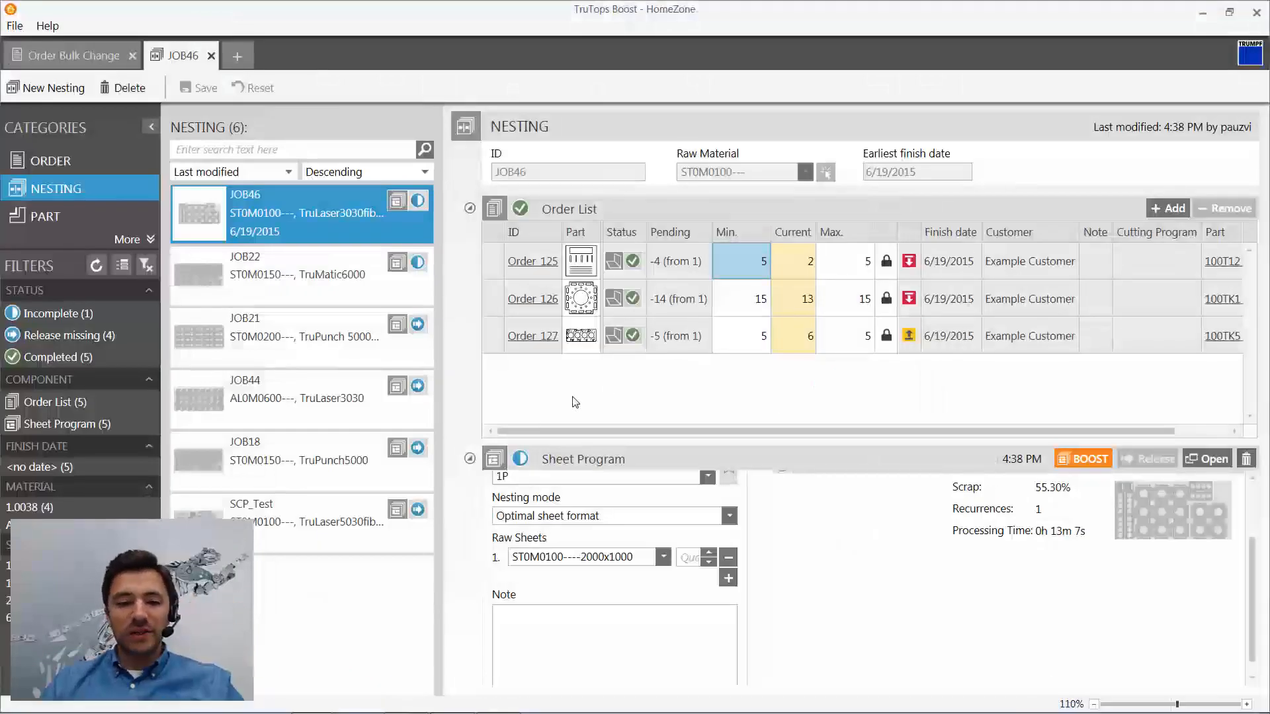
# - Create a new nesting from the four orders Order_134 to Order_137
pyautogui.click(70, 164)
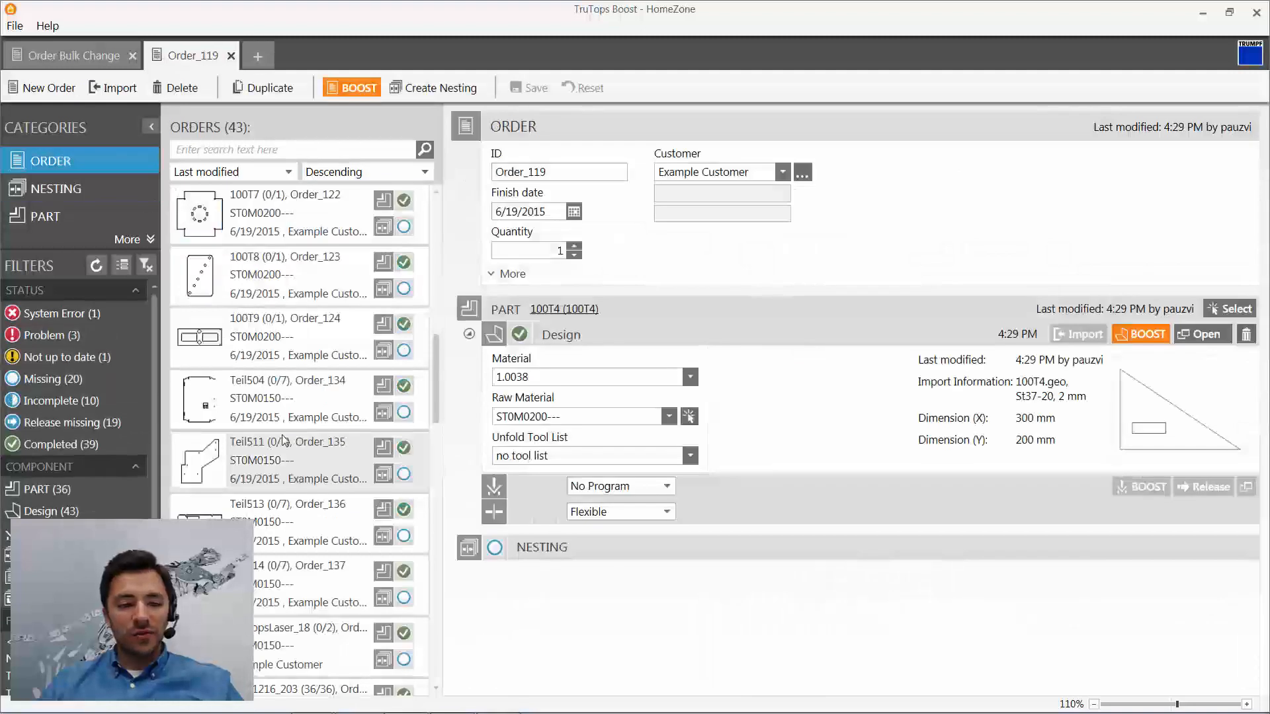
pyautogui.click(277, 424)
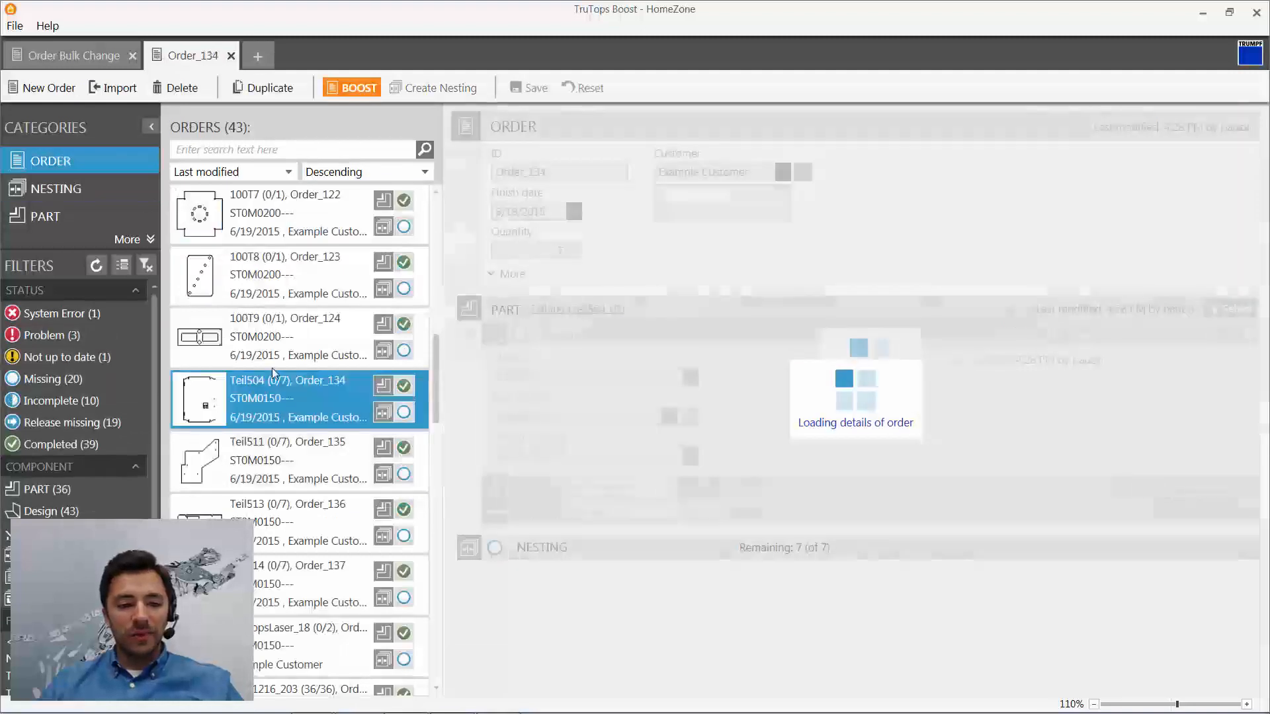
pyautogui.keyDown('shift'); pyautogui.click(294, 583); pyautogui.keyUp('shift')
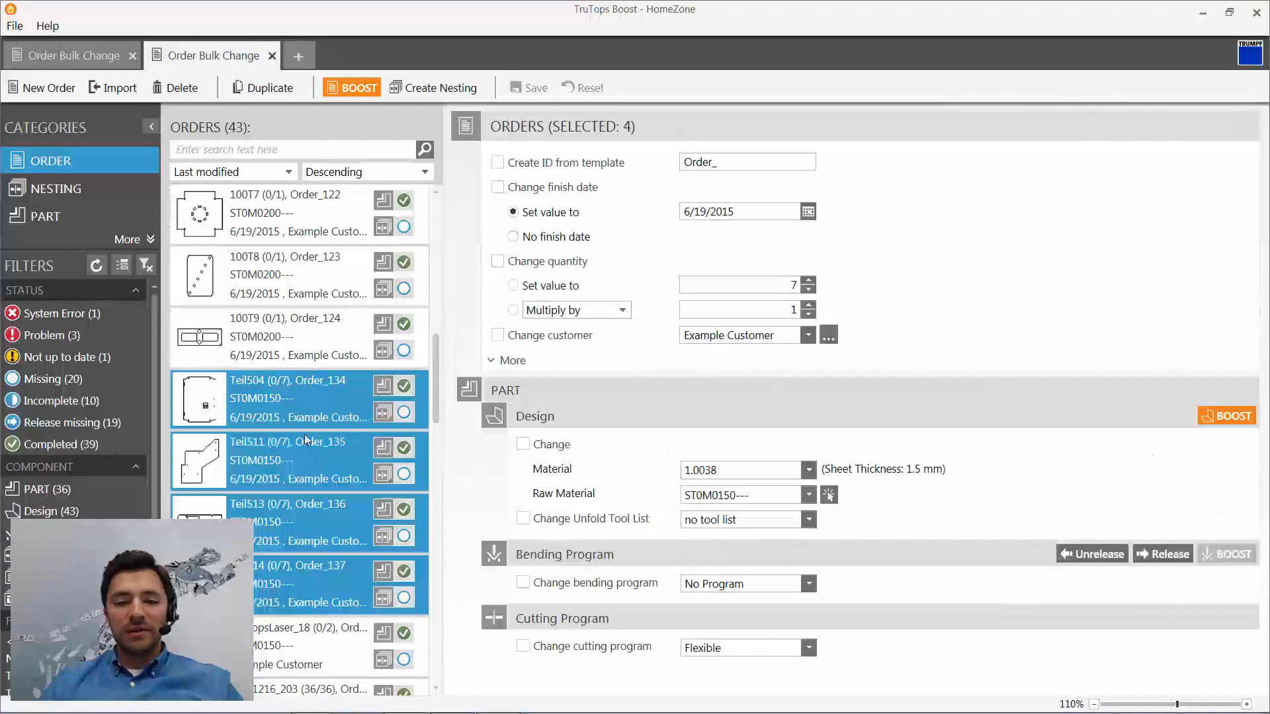
pyautogui.click(437, 88)
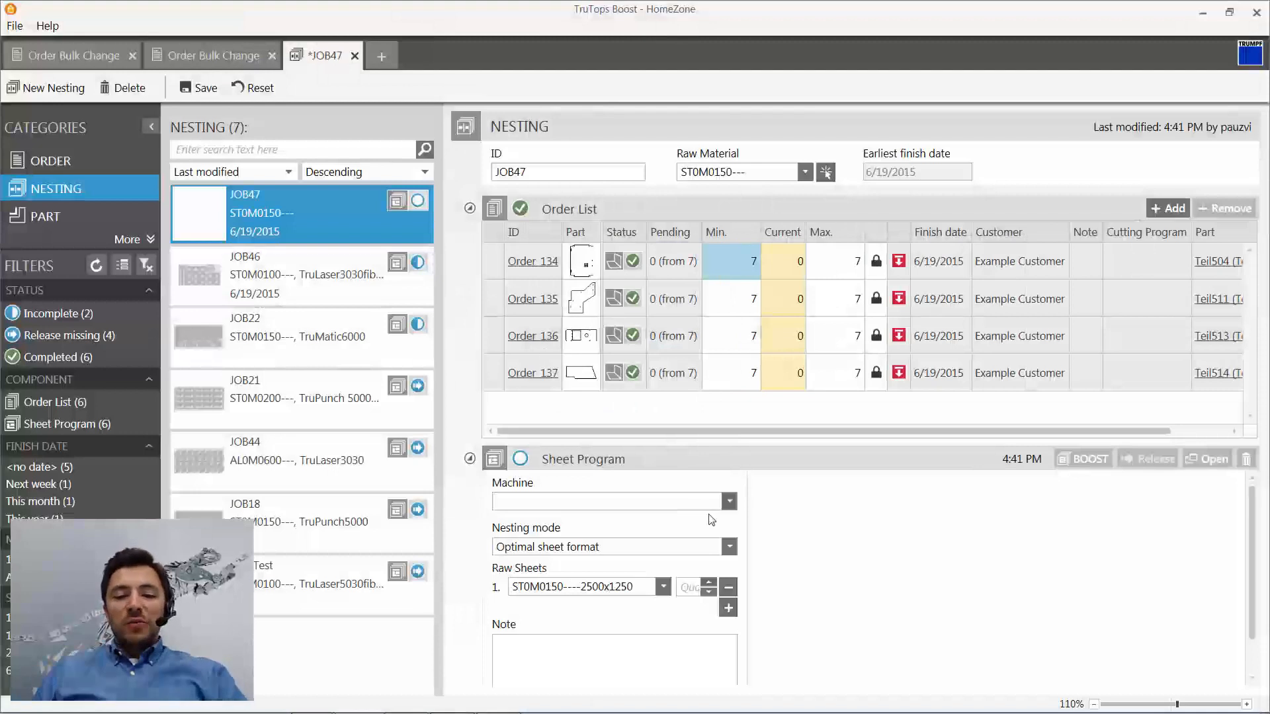
# - Assign machine TruMatic6000 and raw sheet ST0M0150----2500x1250 to the sheet program and process the nesting with BOOST
pyautogui.click(729, 502)
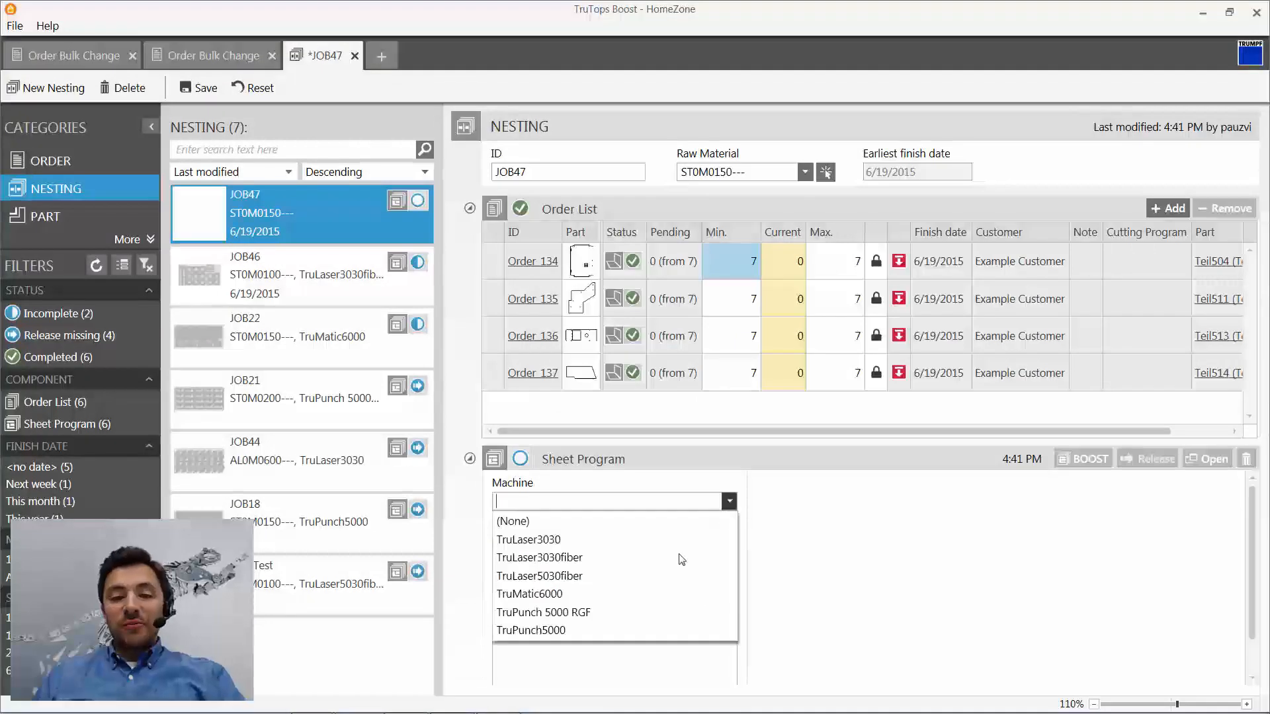
pyautogui.click(628, 601)
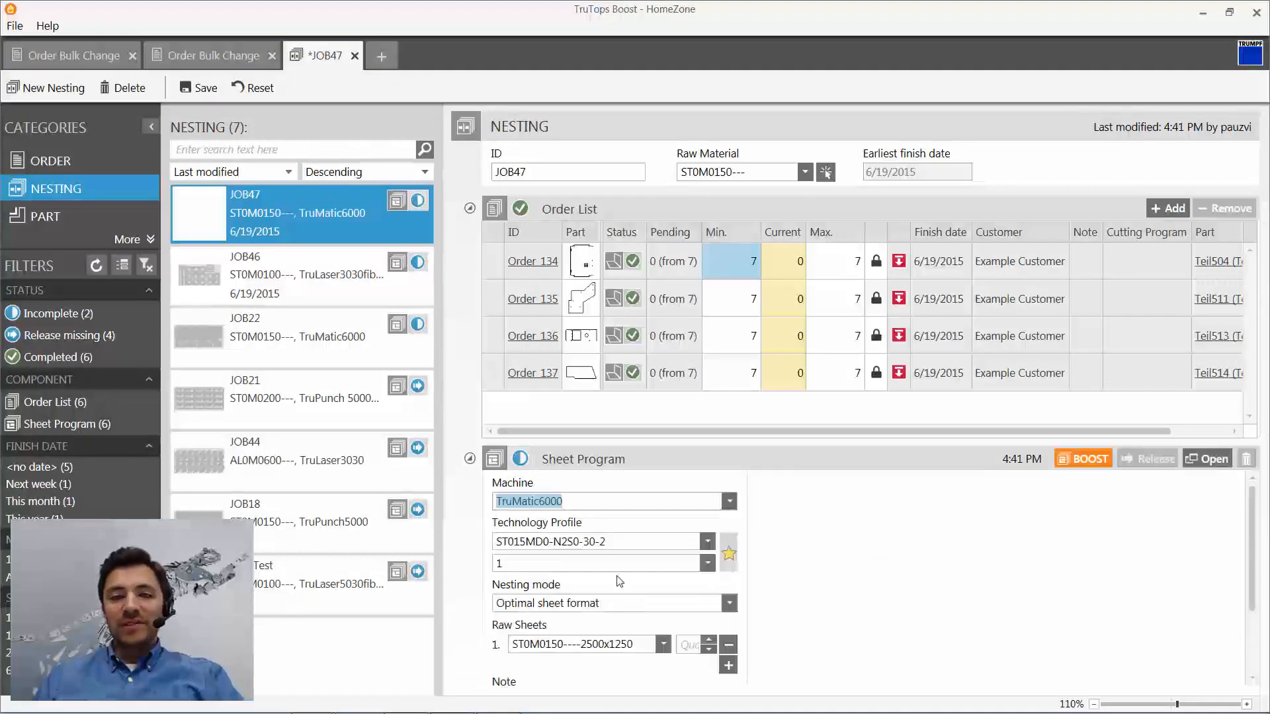
pyautogui.click(662, 645)
pyautogui.click(644, 599)
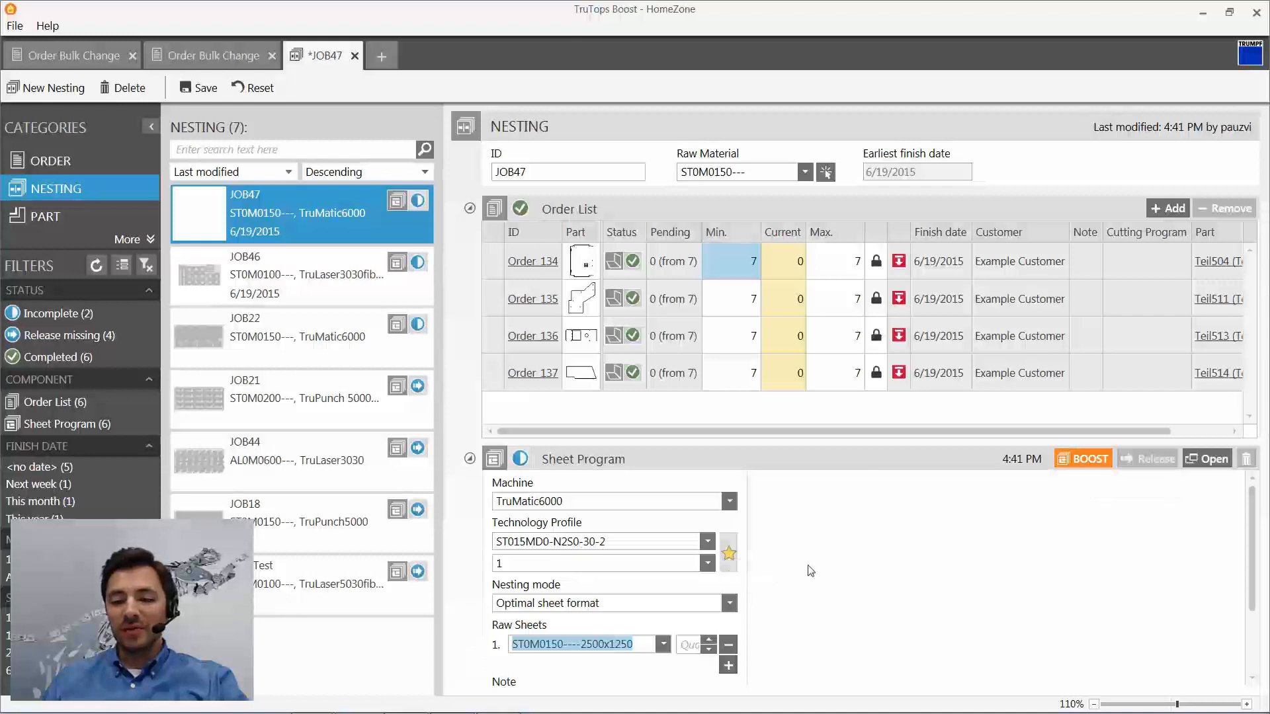
pyautogui.click(1084, 459)
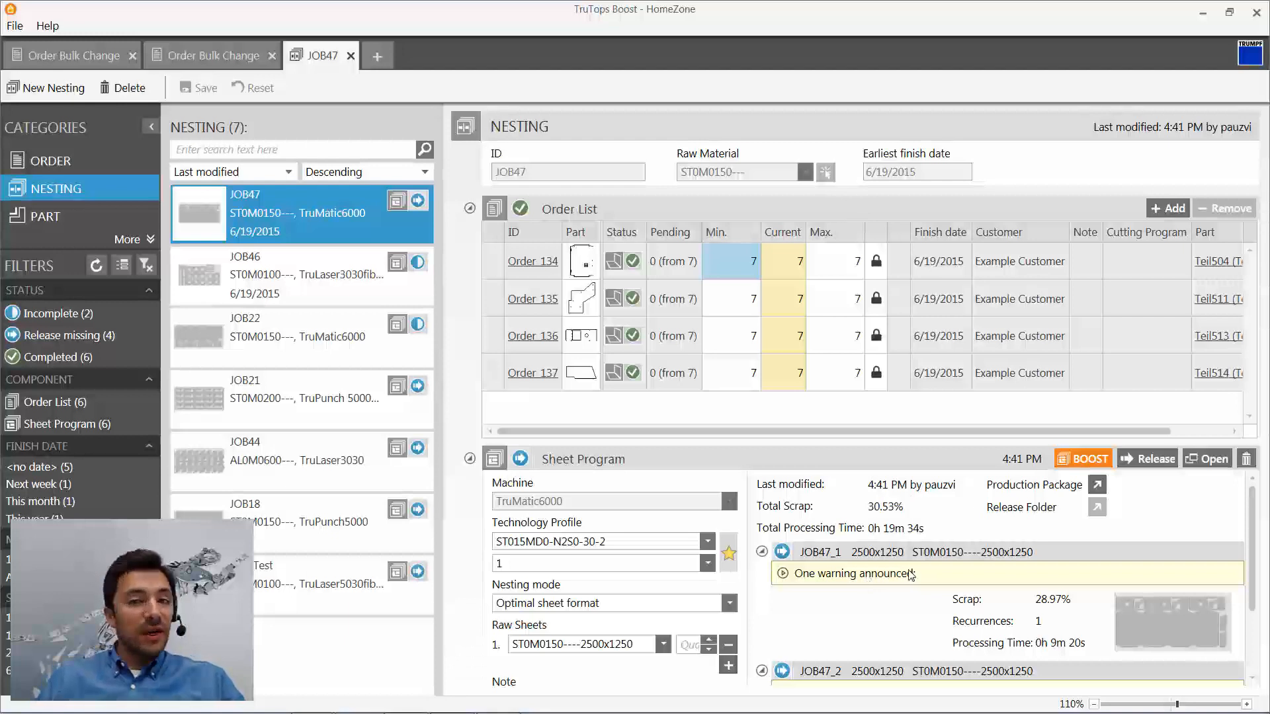
# - Expand the warning on sheet JOB47_1 and open the nesting's sheet program in Cut
pyautogui.scroll(-1, 910, 575)
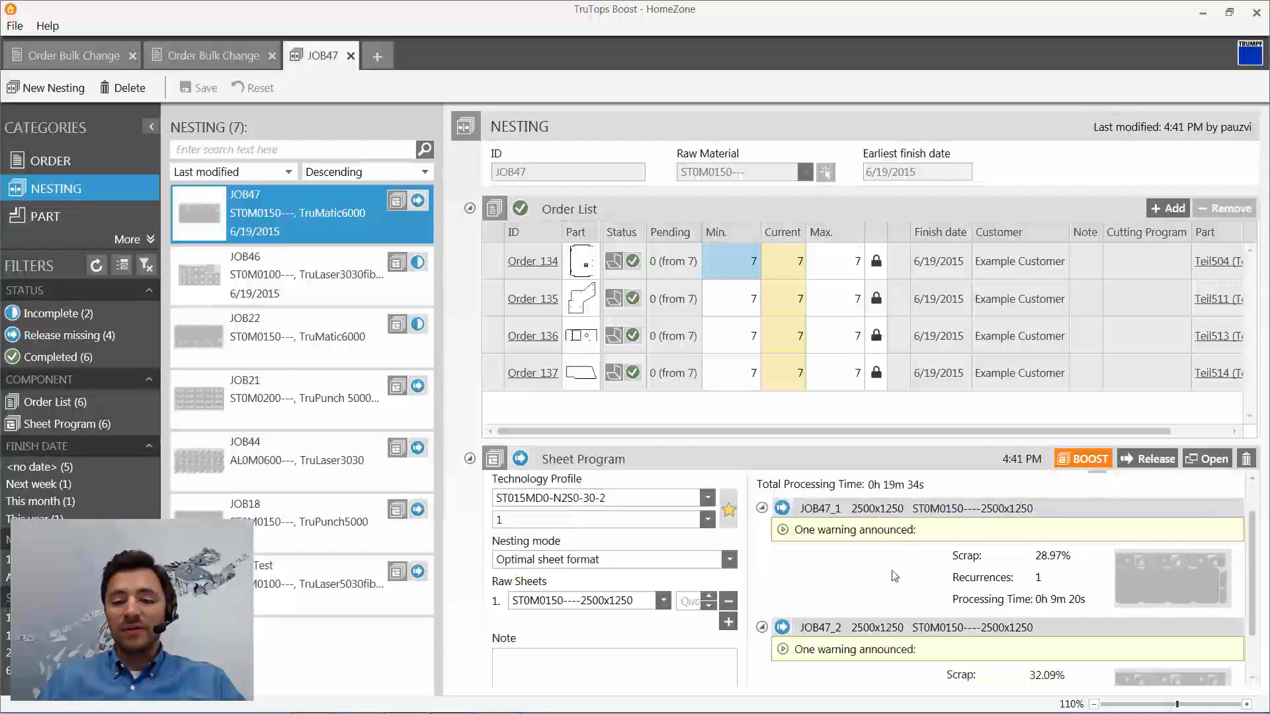
pyautogui.click(783, 531)
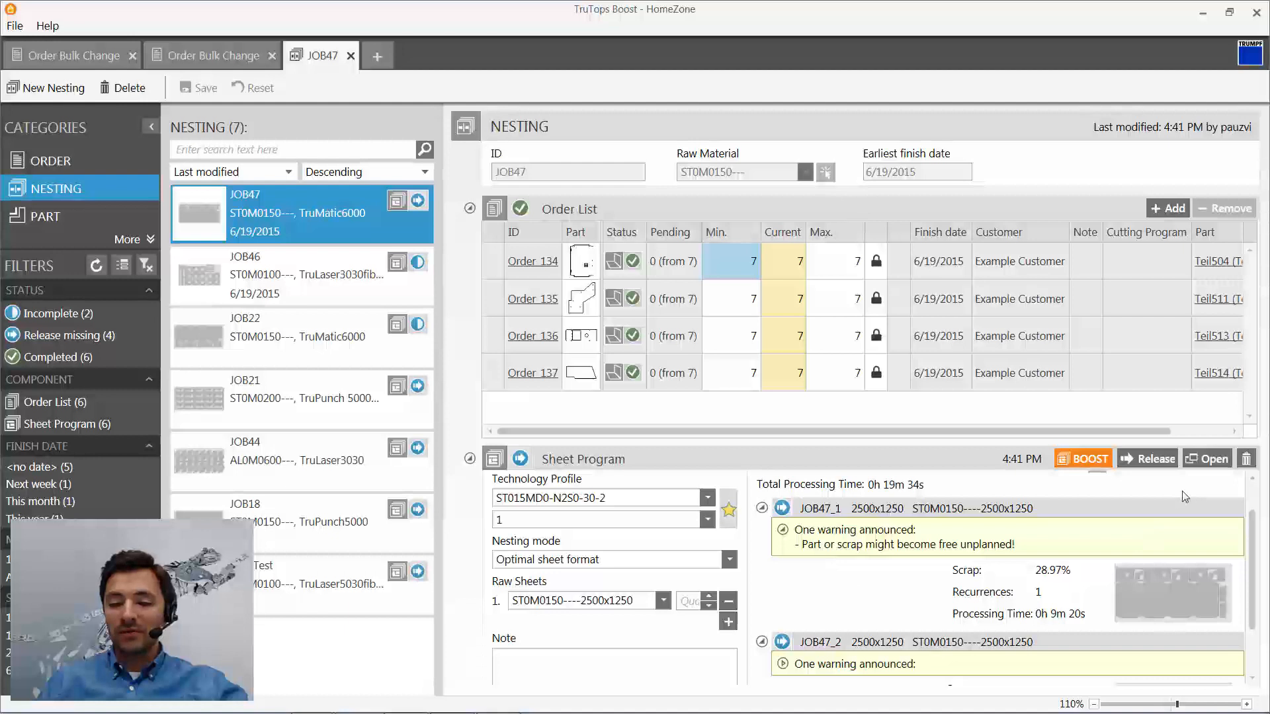
pyautogui.click(1208, 461)
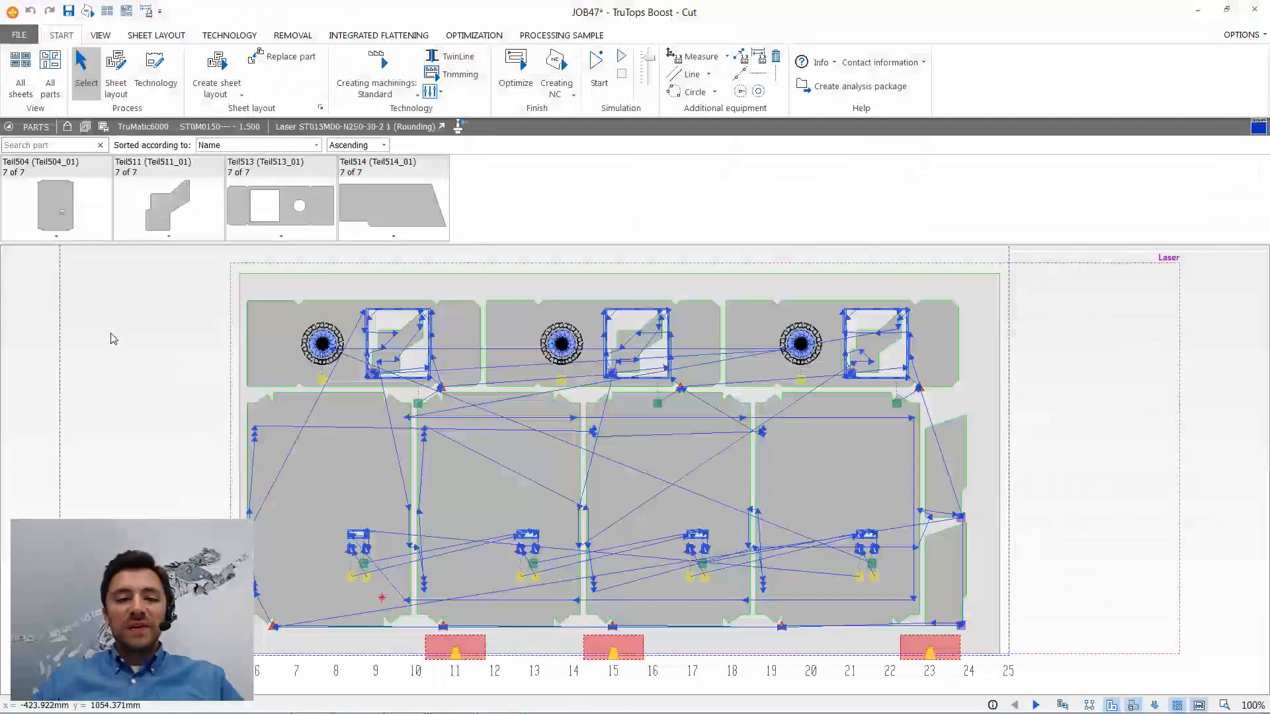
# - Hide the machining sequence lines on the JOB47 sheet
pyautogui.scroll(-1, 248, 364)
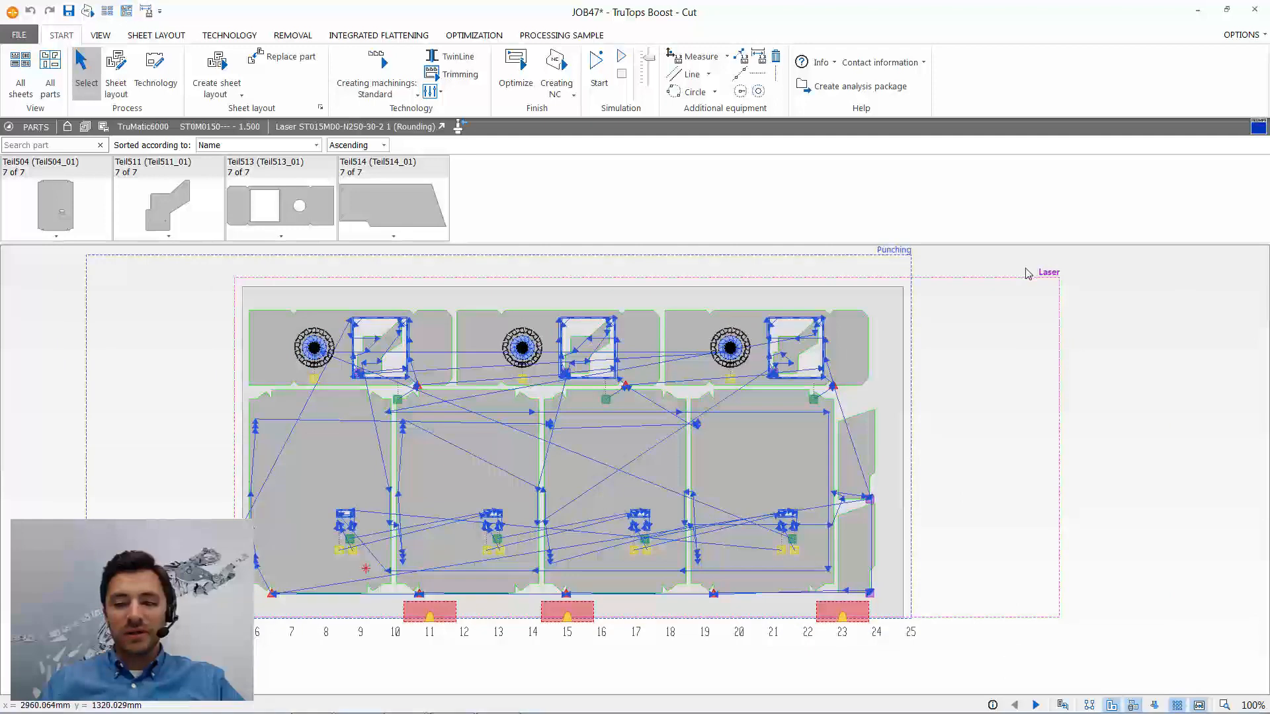
pyautogui.click(1200, 707)
pyautogui.scroll(1, 401, 378)
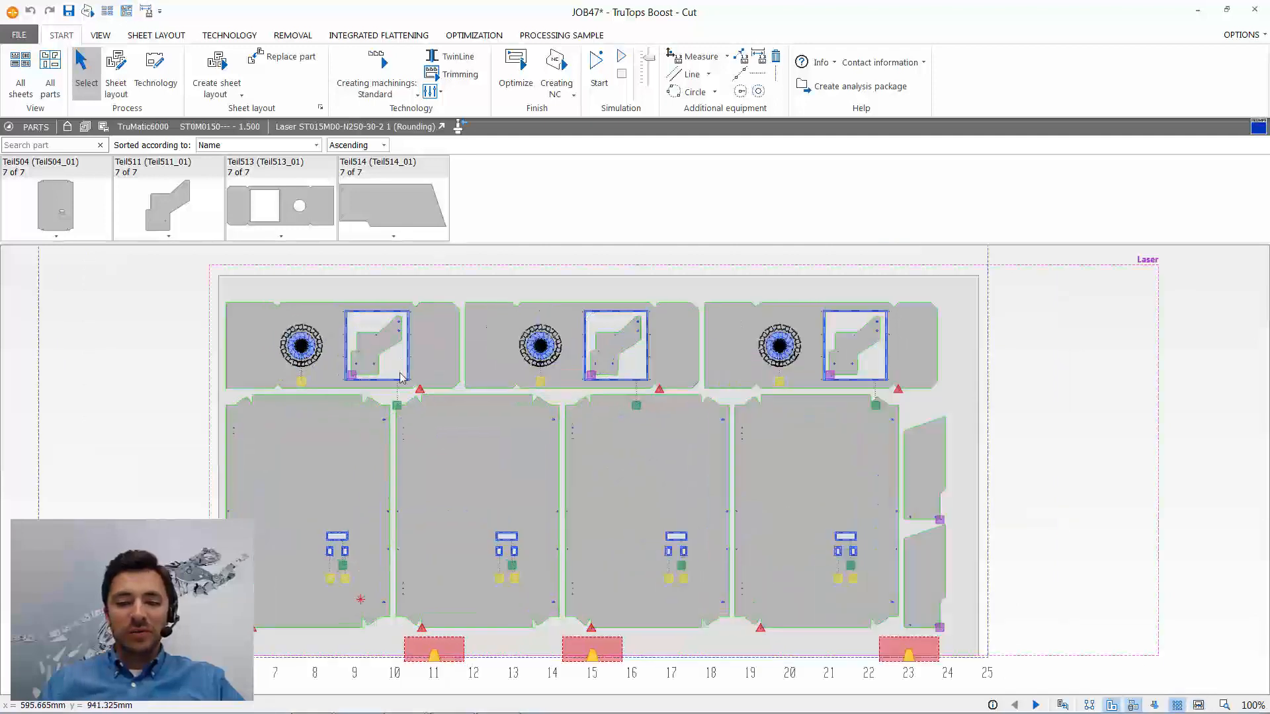
# - Move the clamp at position 11 to position 10 and the clamp at 15 to position 16
pyautogui.click(155, 73)
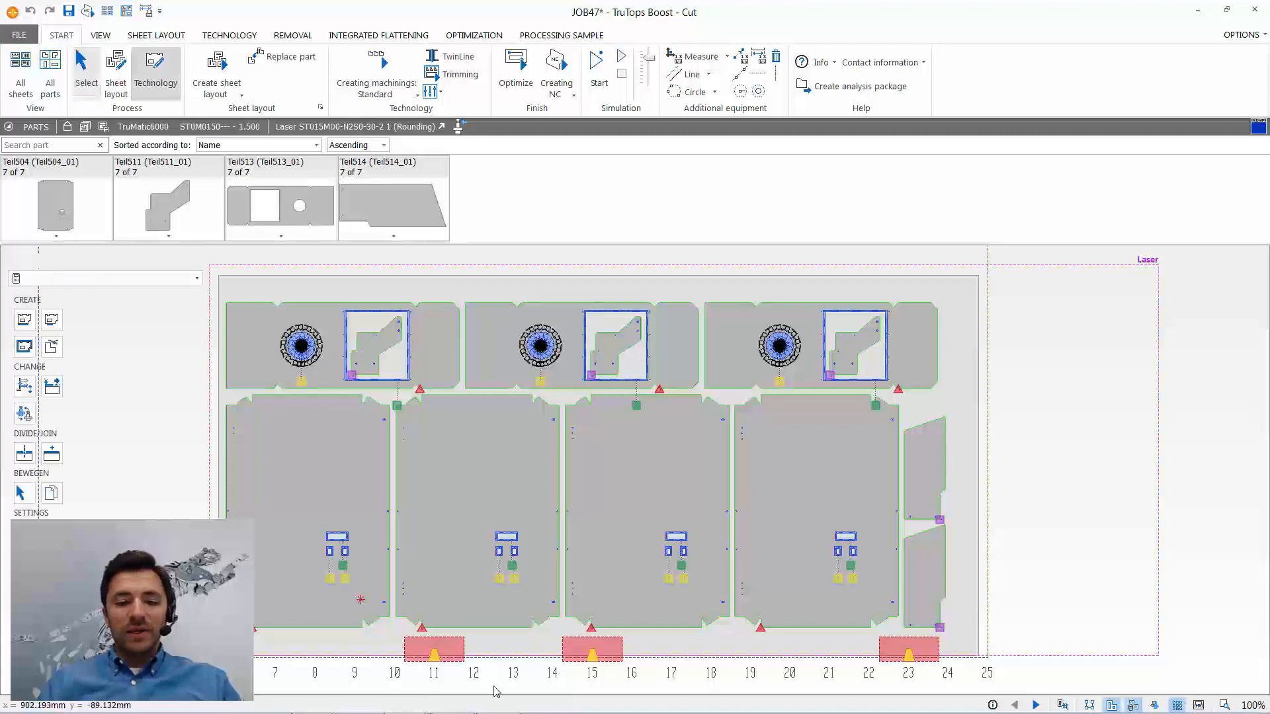
pyautogui.moveTo(436, 655); pyautogui.dragTo(408, 655)
pyautogui.moveTo(592, 655); pyautogui.dragTo(653, 658)
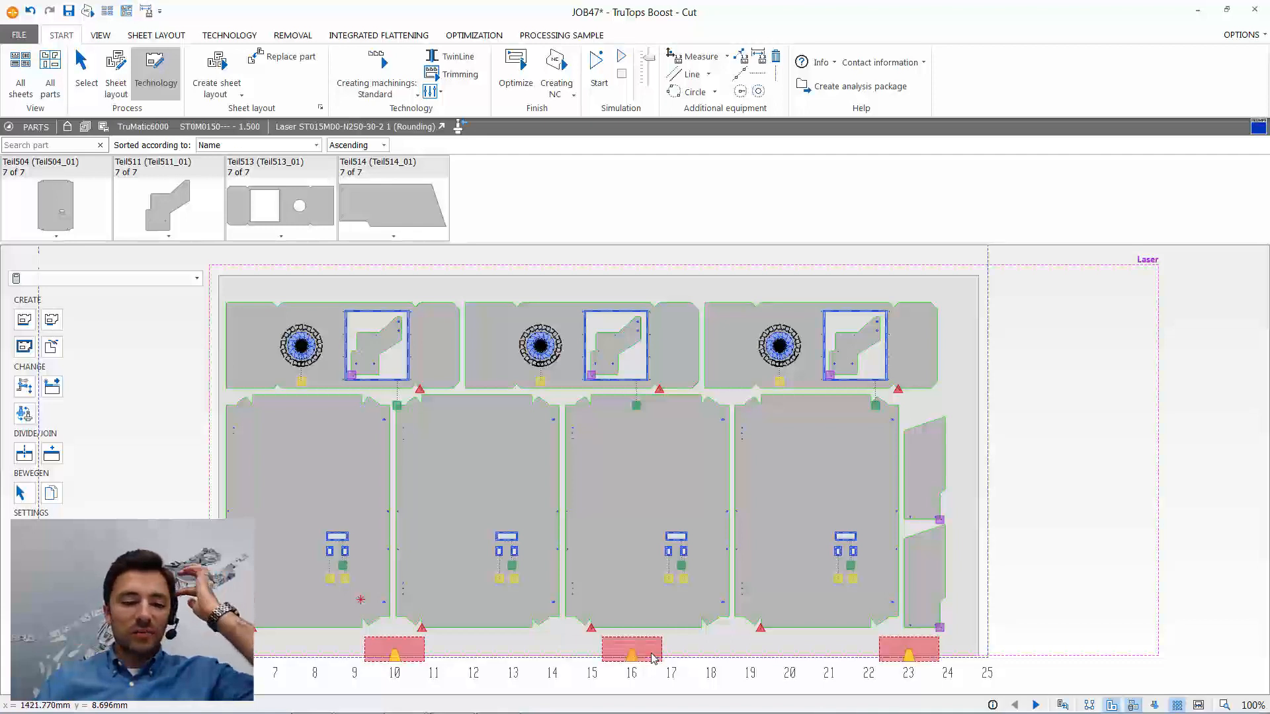
pyautogui.moveTo(909, 655)
pyautogui.mouseDown()
pyautogui.moveTo(950, 658)
pyautogui.moveTo(909, 659)
pyautogui.mouseUp()
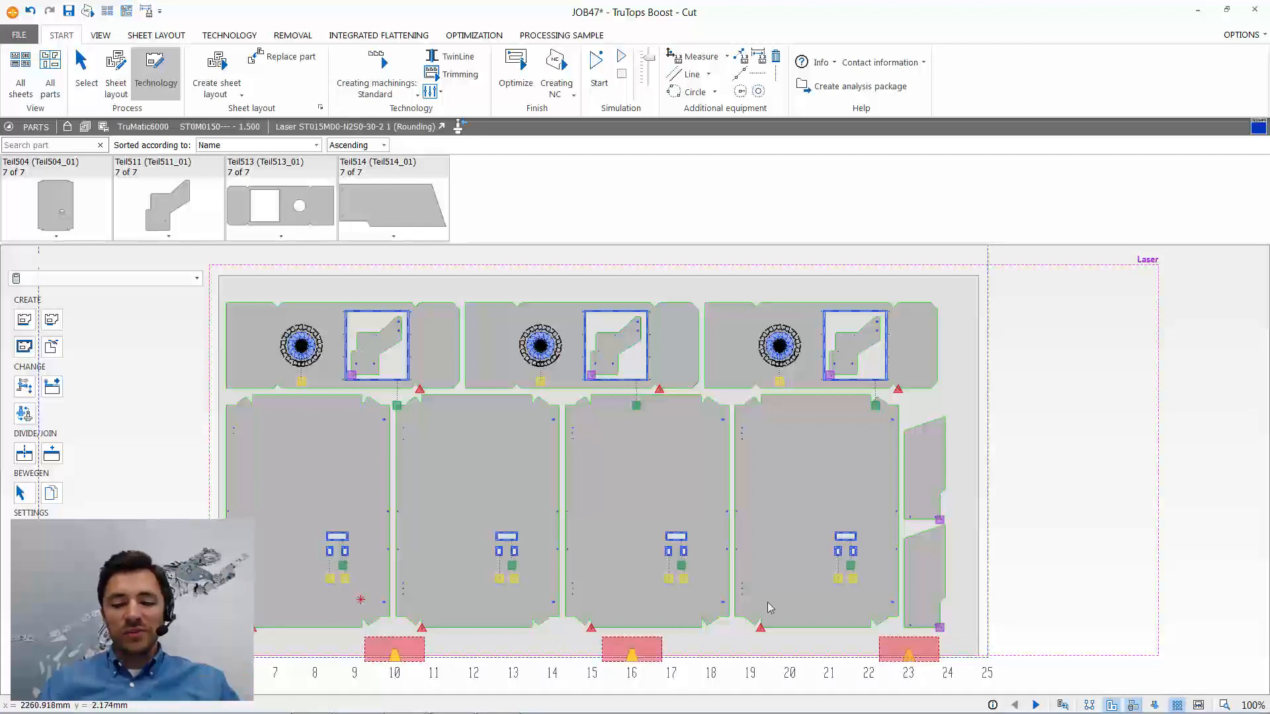
# - Try to adjust the upper end of the punching run along the first rectangular cutout's right edge in Technology mode
pyautogui.scroll(2, 374, 337)
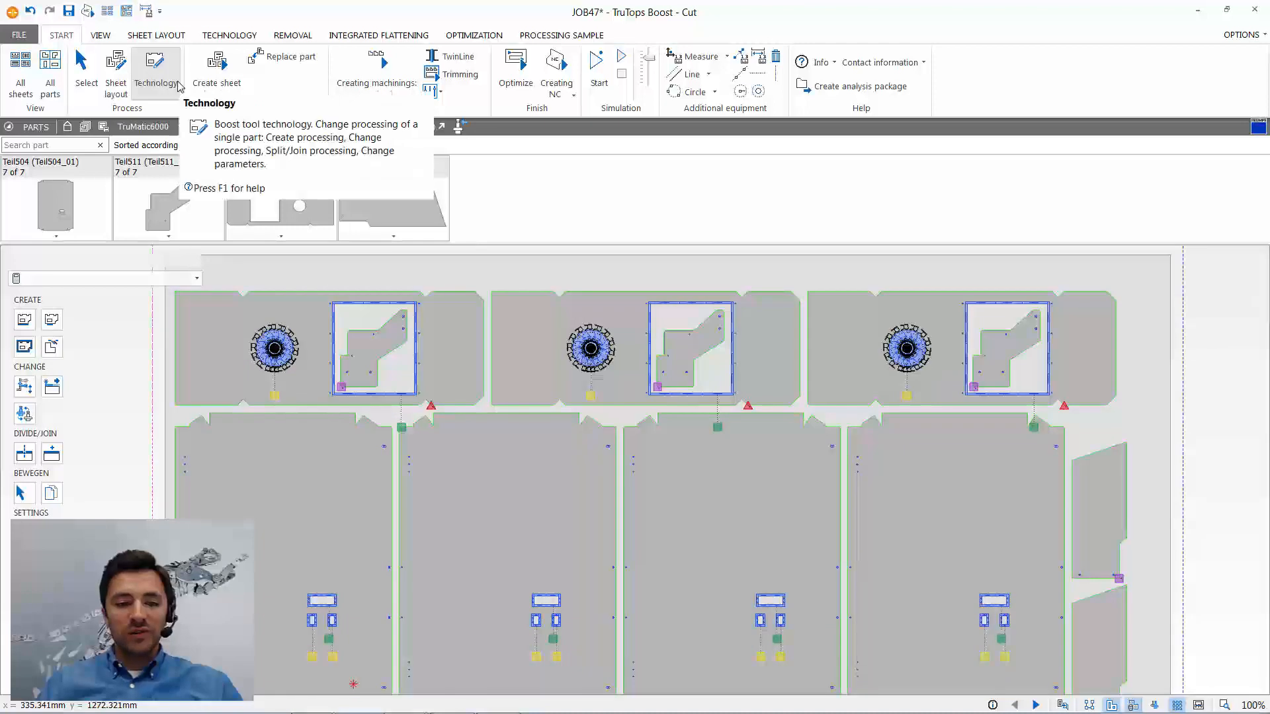
pyautogui.click(158, 74)
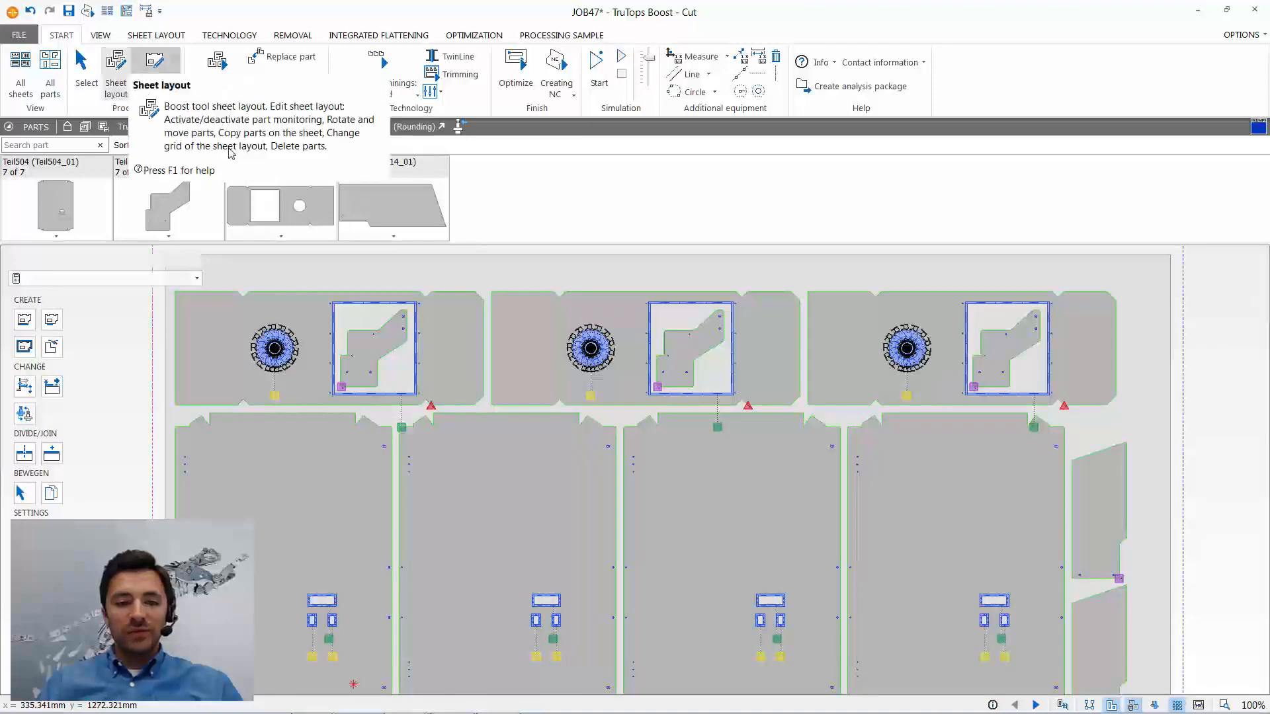
pyautogui.scroll(3, 431, 318)
pyautogui.scroll(1, 407, 354)
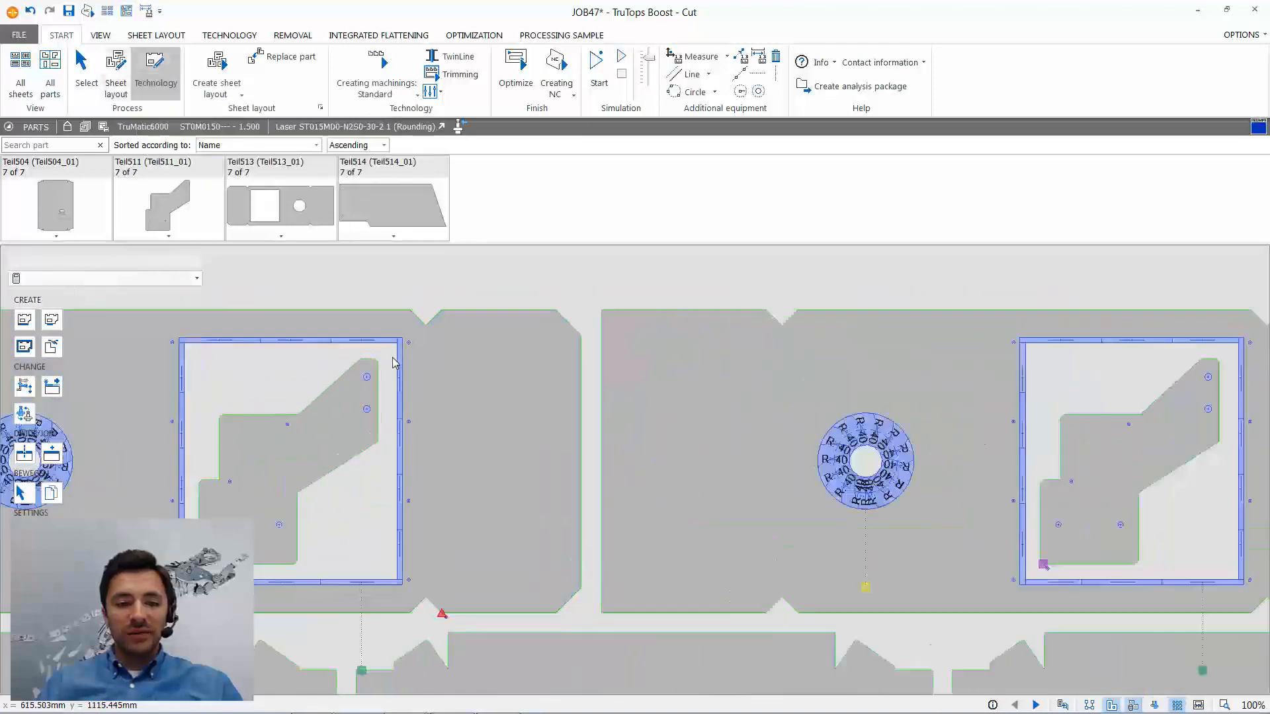
pyautogui.click(400, 347)
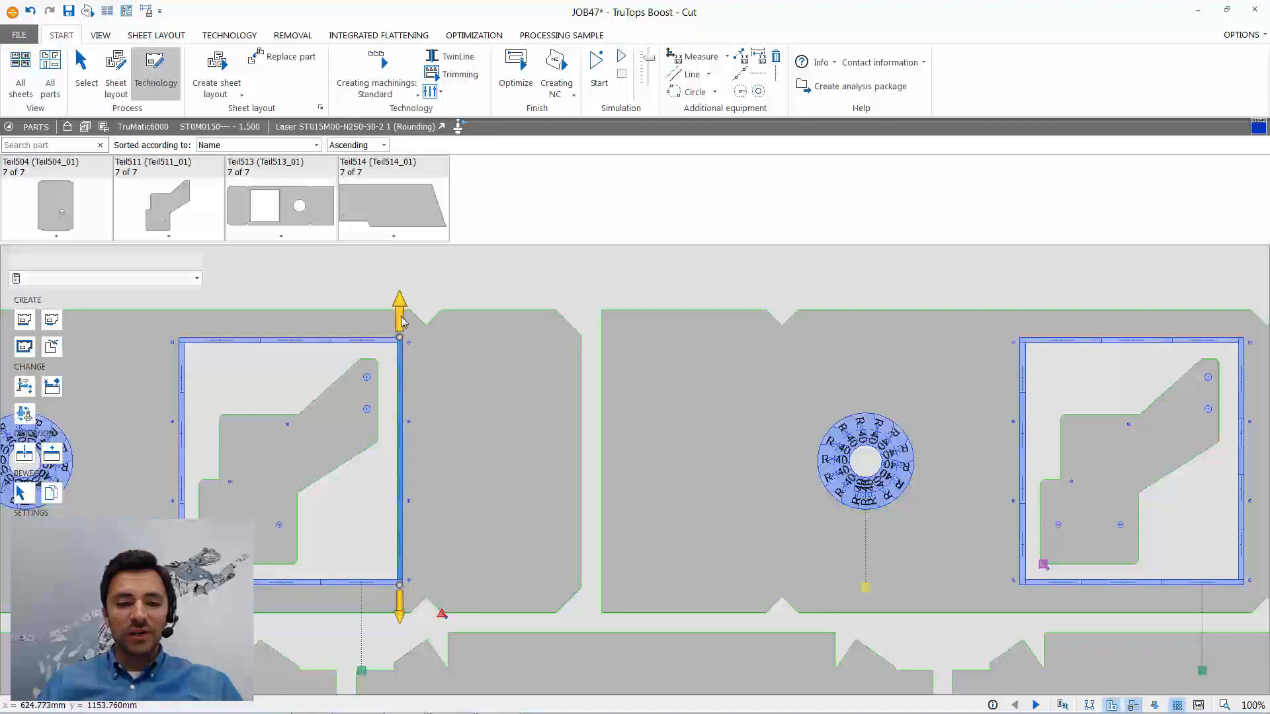
pyautogui.moveTo(401, 322); pyautogui.dragTo(428, 293)
pyautogui.scroll(2, 403, 400)
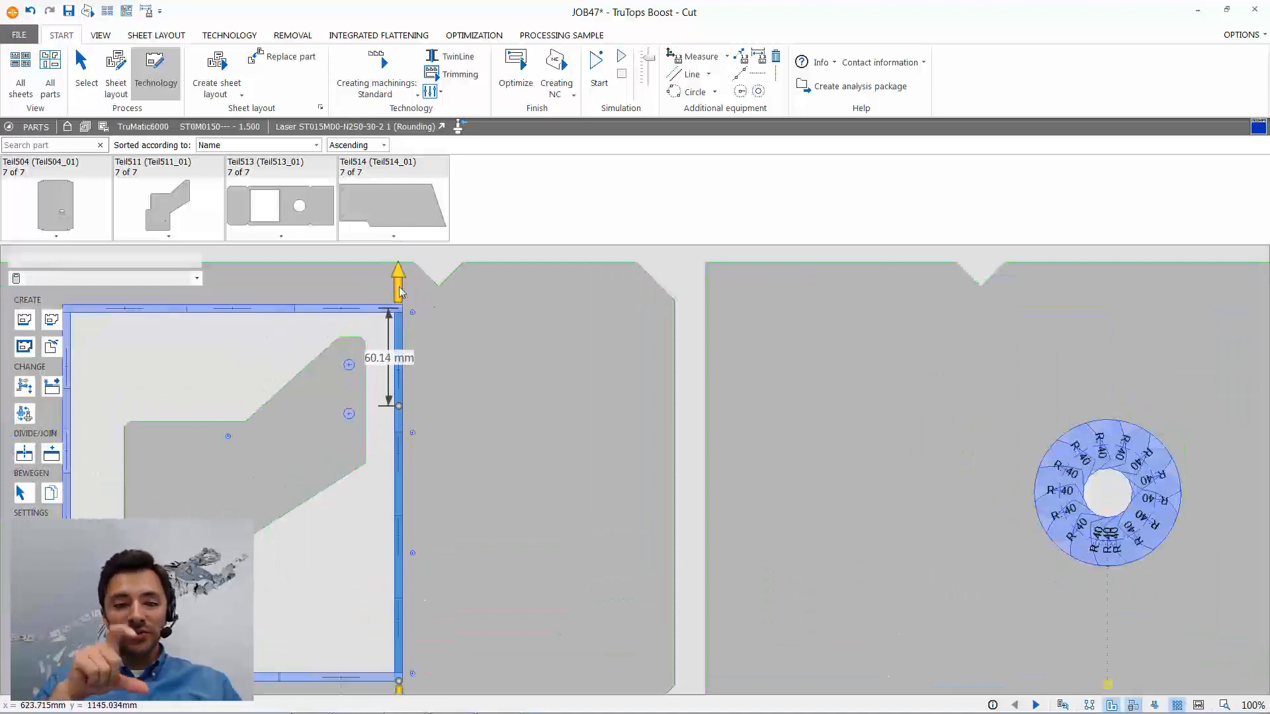
# - Pick up the Recht 76.2x5mm punching tool from the machining on the rectangular cutout's upper edge
pyautogui.click(312, 309)
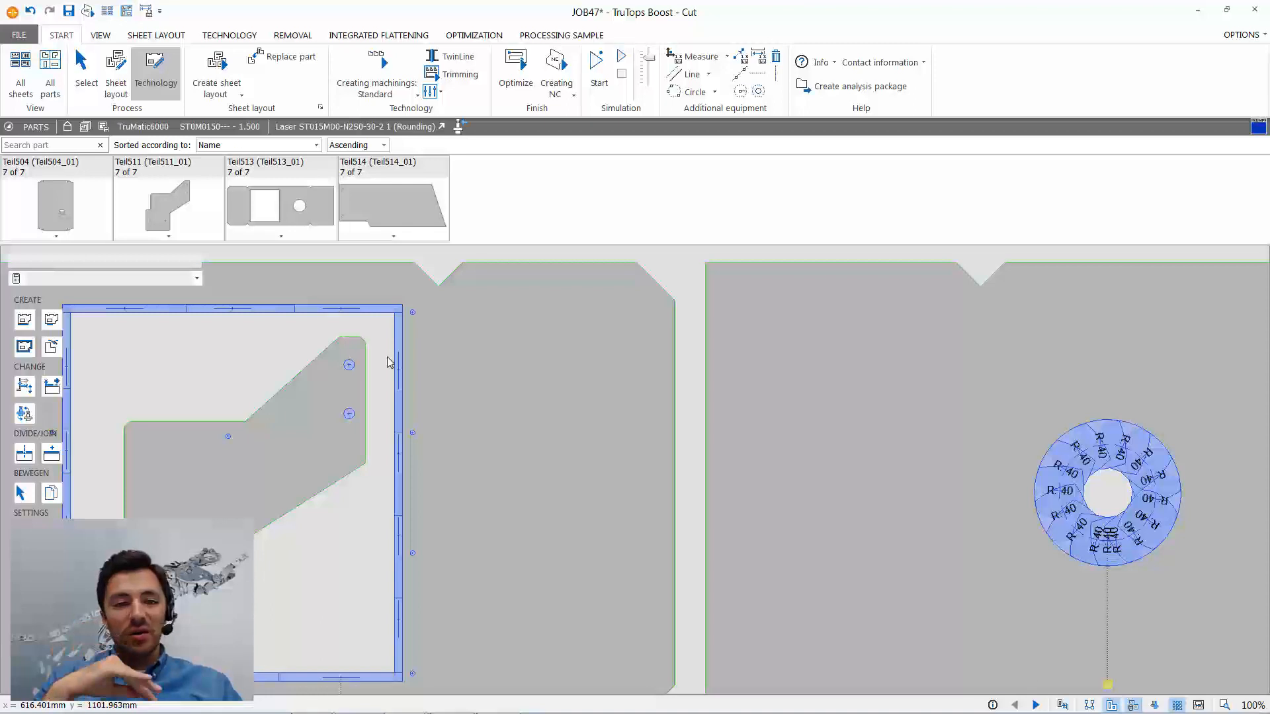
pyautogui.click(459, 127)
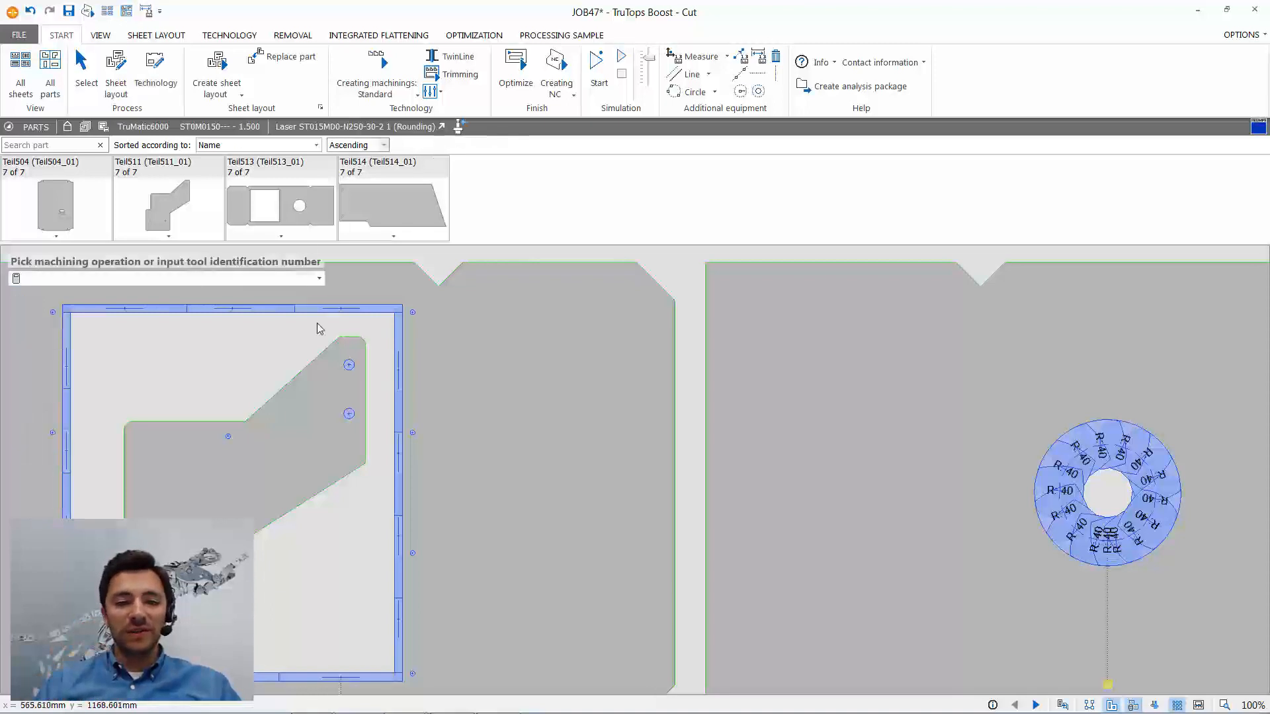
pyautogui.click(374, 309)
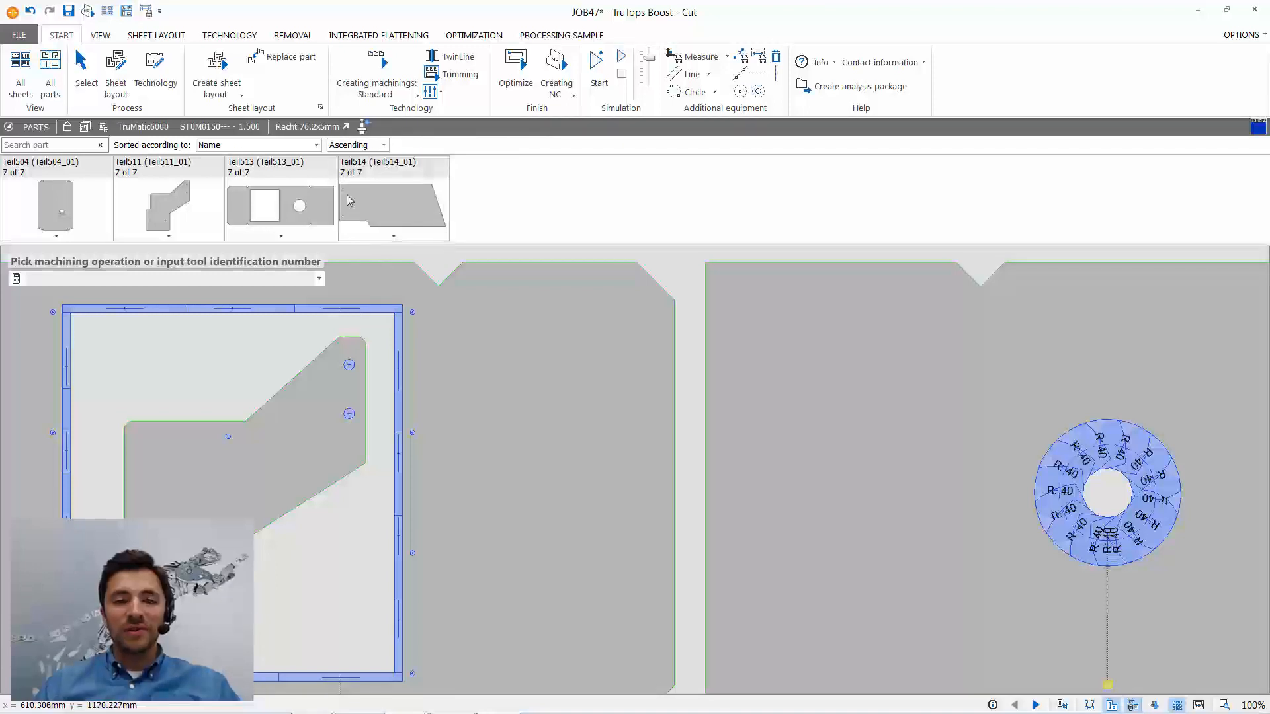
pyautogui.click(310, 127)
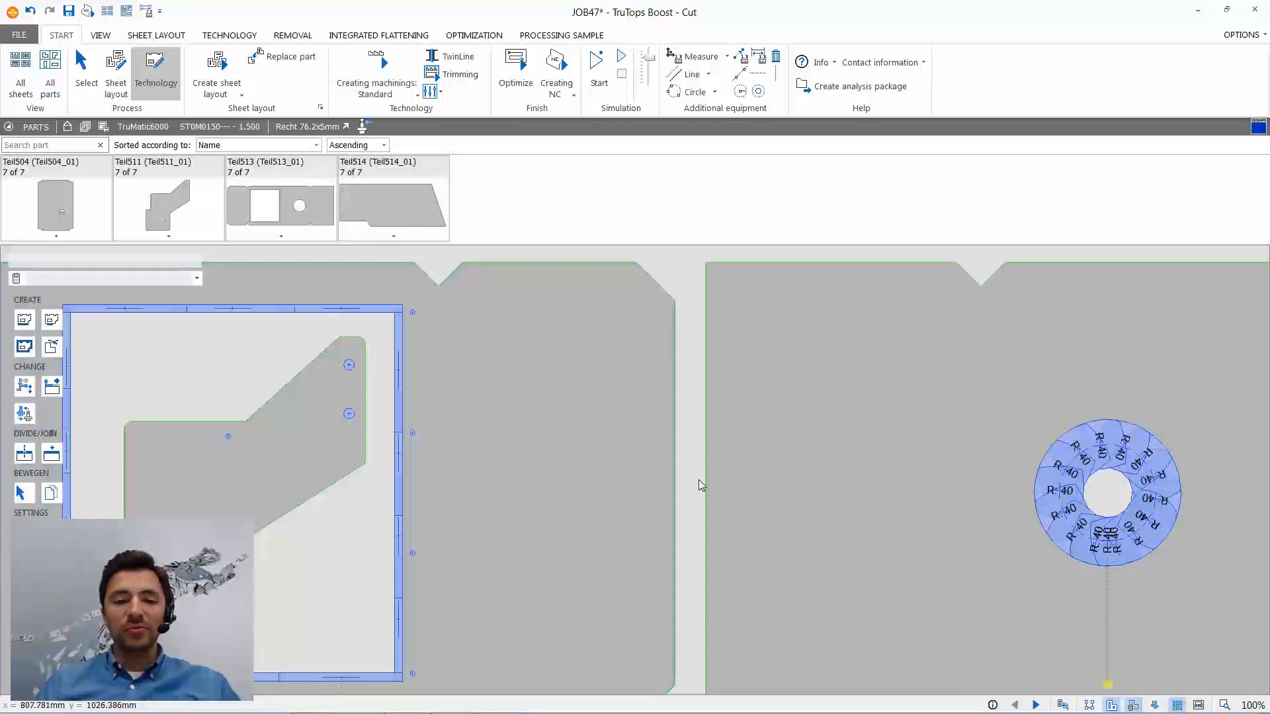
# - Start the simulation of the sheet and follow the MultiCut punching of the round cutouts across the upper row of parts
pyautogui.scroll(-4, 706, 478)
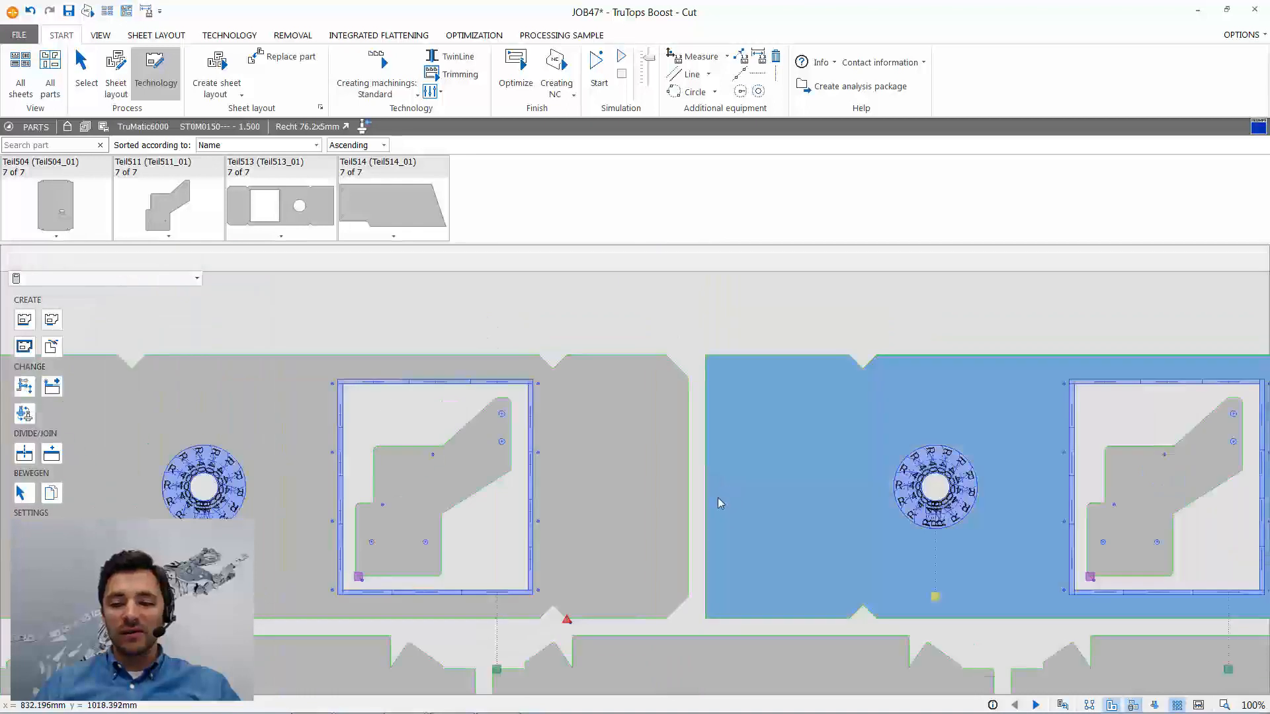
pyautogui.moveTo(700, 519); pyautogui.dragTo(654, 327, button='middle')
pyautogui.scroll(-3, 657, 372)
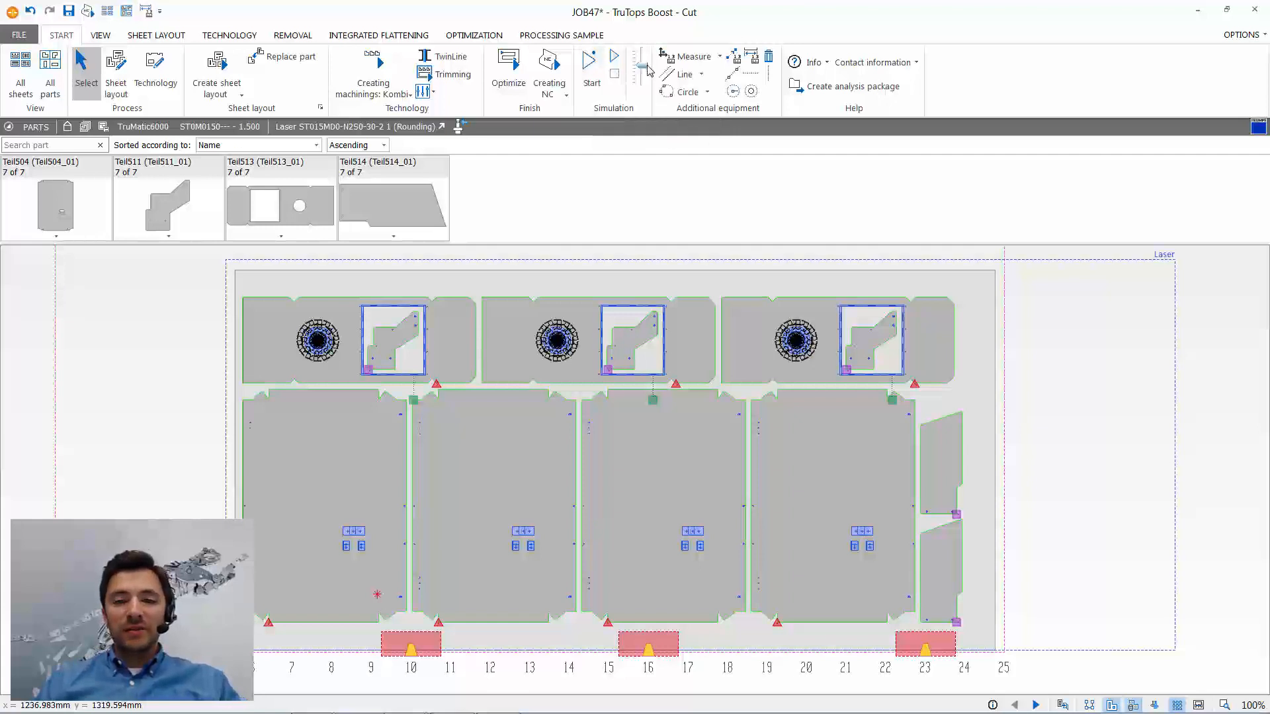
pyautogui.click(589, 67)
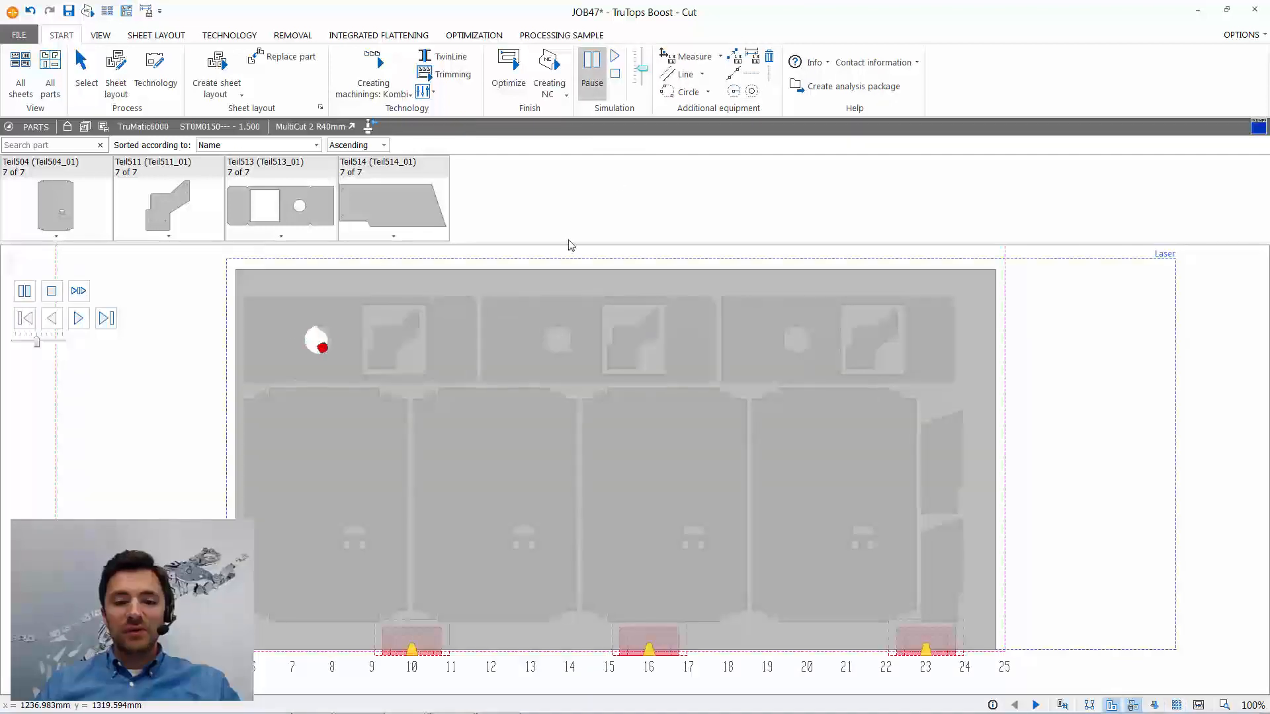
pyautogui.scroll(1, 292, 347)
pyautogui.scroll(1, 800, 347)
pyautogui.scroll(1, 876, 356)
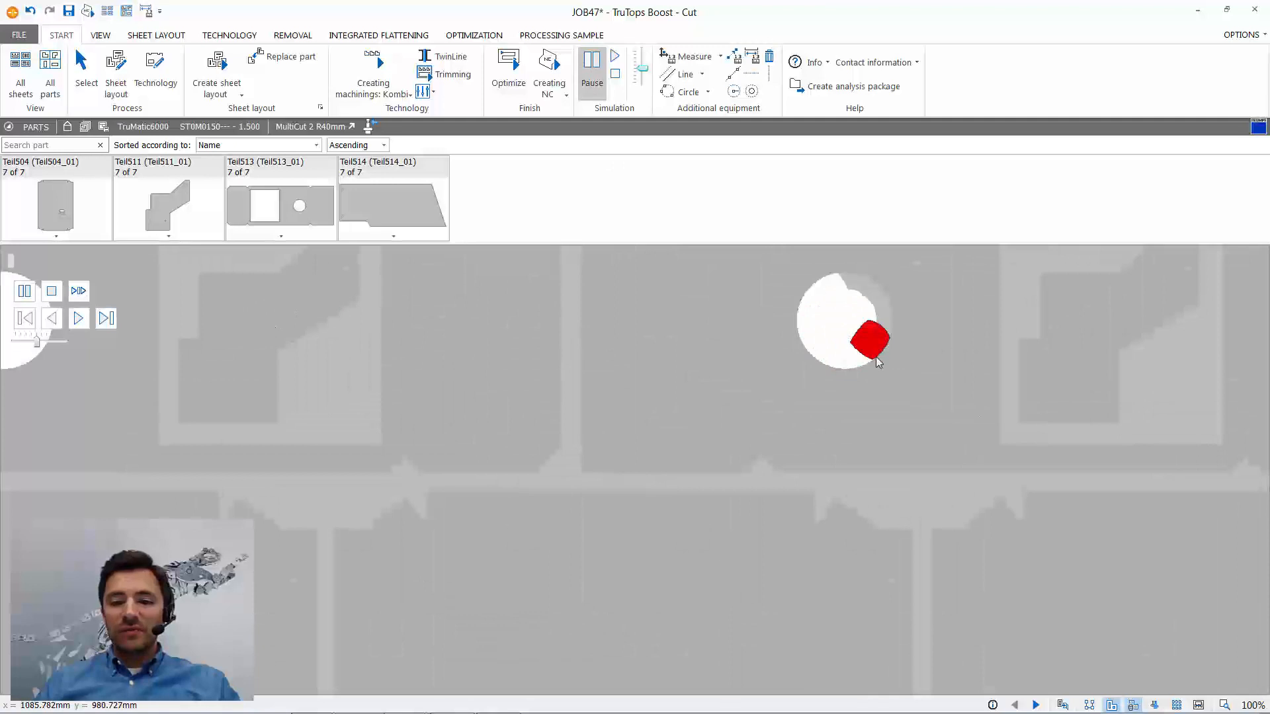
pyautogui.scroll(-6, 885, 350)
pyautogui.moveTo(926, 376); pyautogui.dragTo(407, 373, button='middle')
pyautogui.scroll(3, 635, 369)
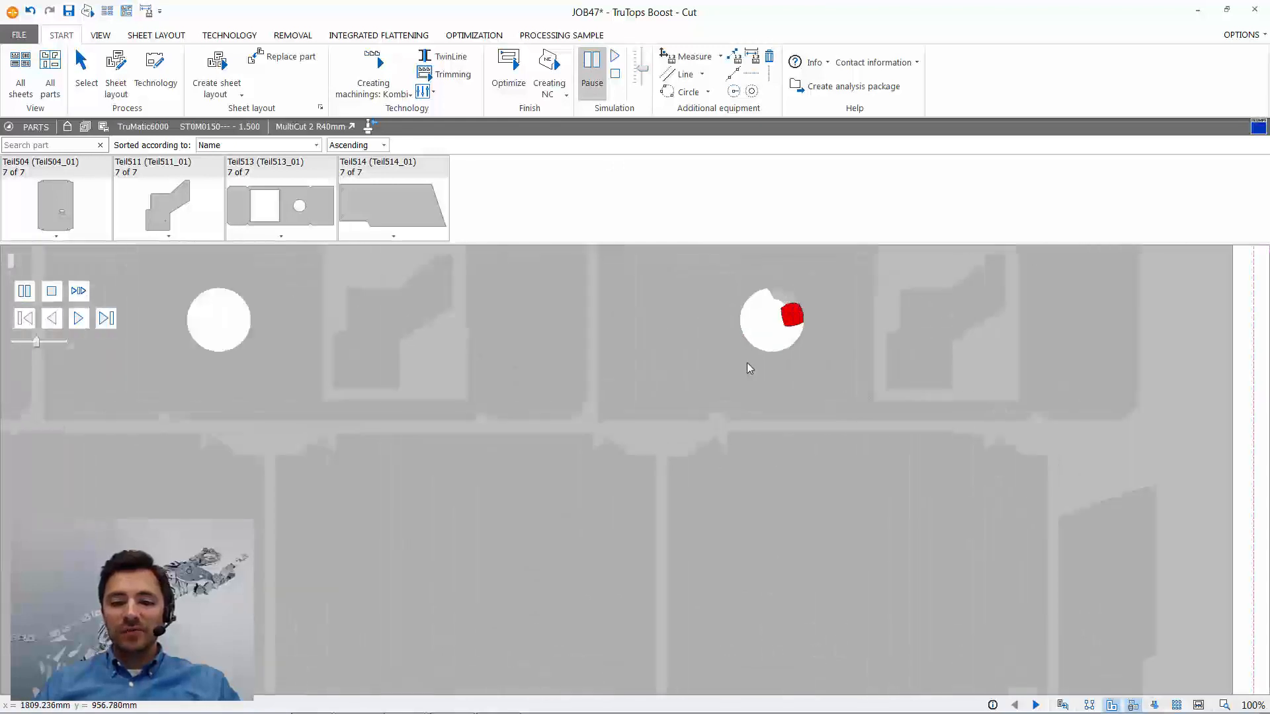
# - Slow the simulation to its lowest speed and examine the punching of the first rectangular cutout
pyautogui.scroll(-2, 747, 368)
pyautogui.scroll(1, 552, 566)
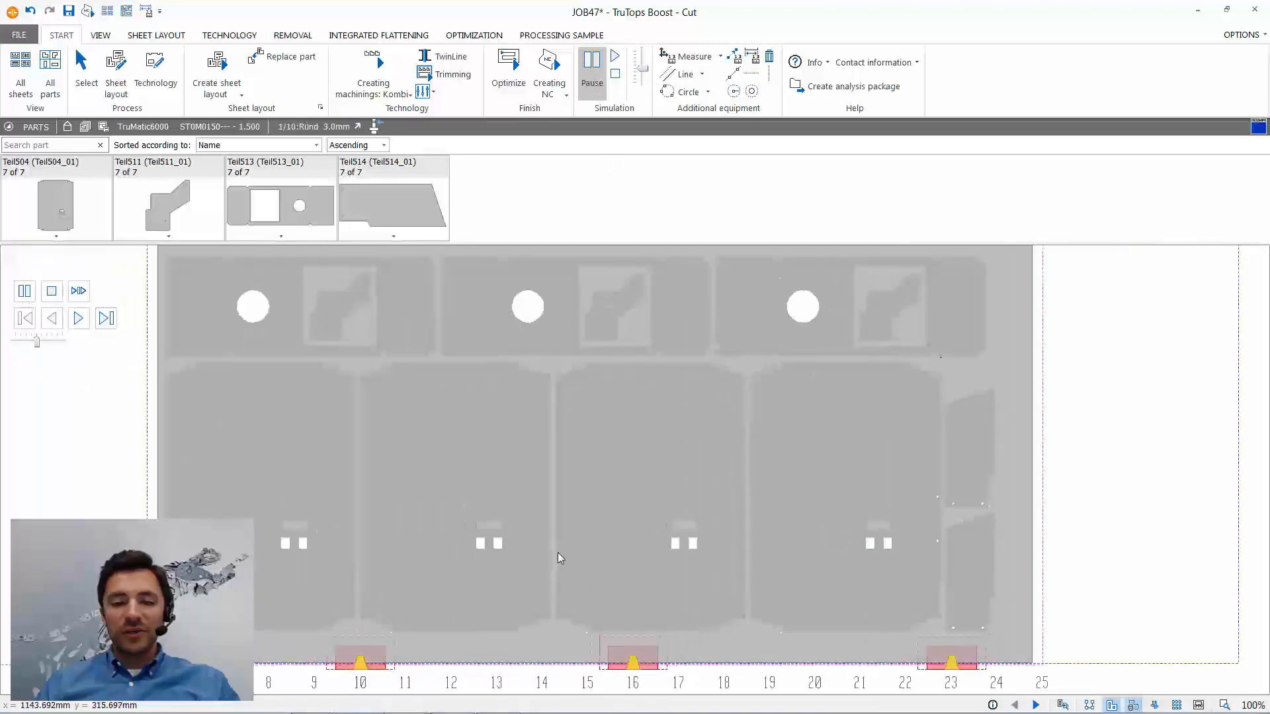
pyautogui.scroll(-1, 557, 567)
pyautogui.moveTo(558, 553)
pyautogui.mouseDown(button='middle')
pyautogui.moveTo(577, 560)
pyautogui.moveTo(580, 548)
pyautogui.mouseUp(button='middle')
pyautogui.scroll(1, 580, 549)
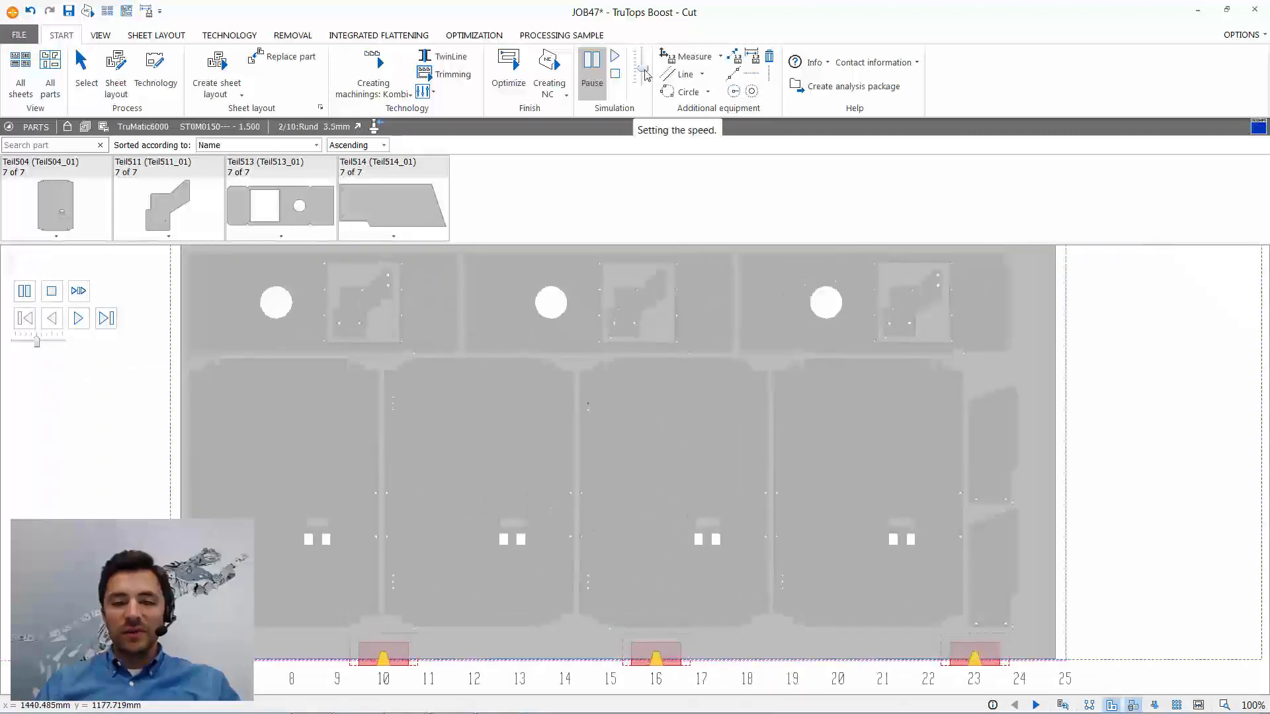
pyautogui.moveTo(645, 69); pyautogui.dragTo(652, 91)
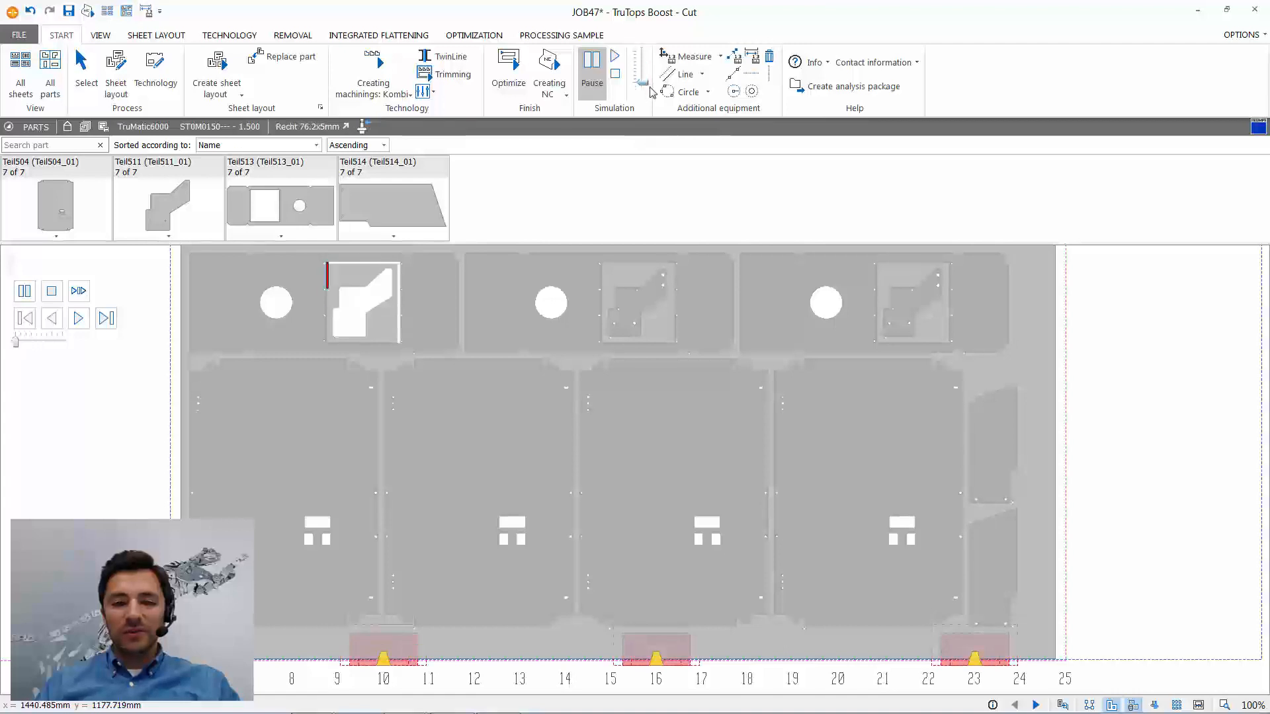
pyautogui.scroll(4, 394, 351)
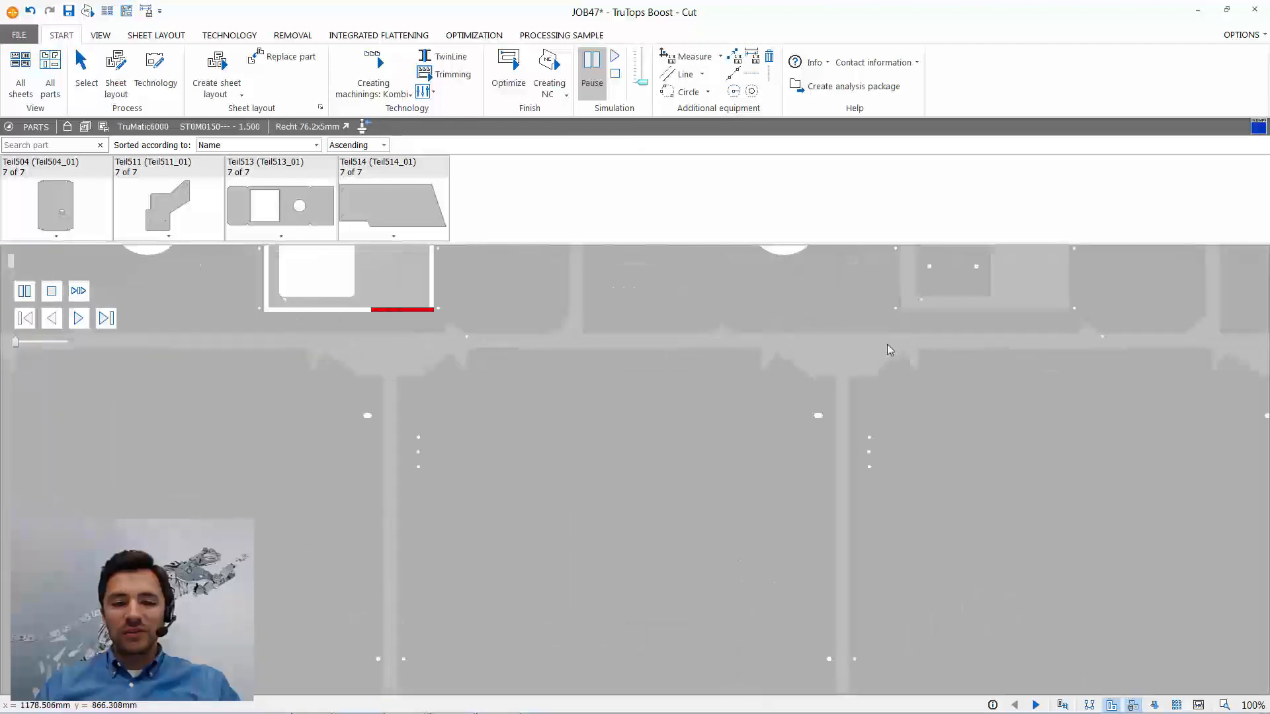
pyautogui.moveTo(887, 352); pyautogui.dragTo(424, 564, button='middle')
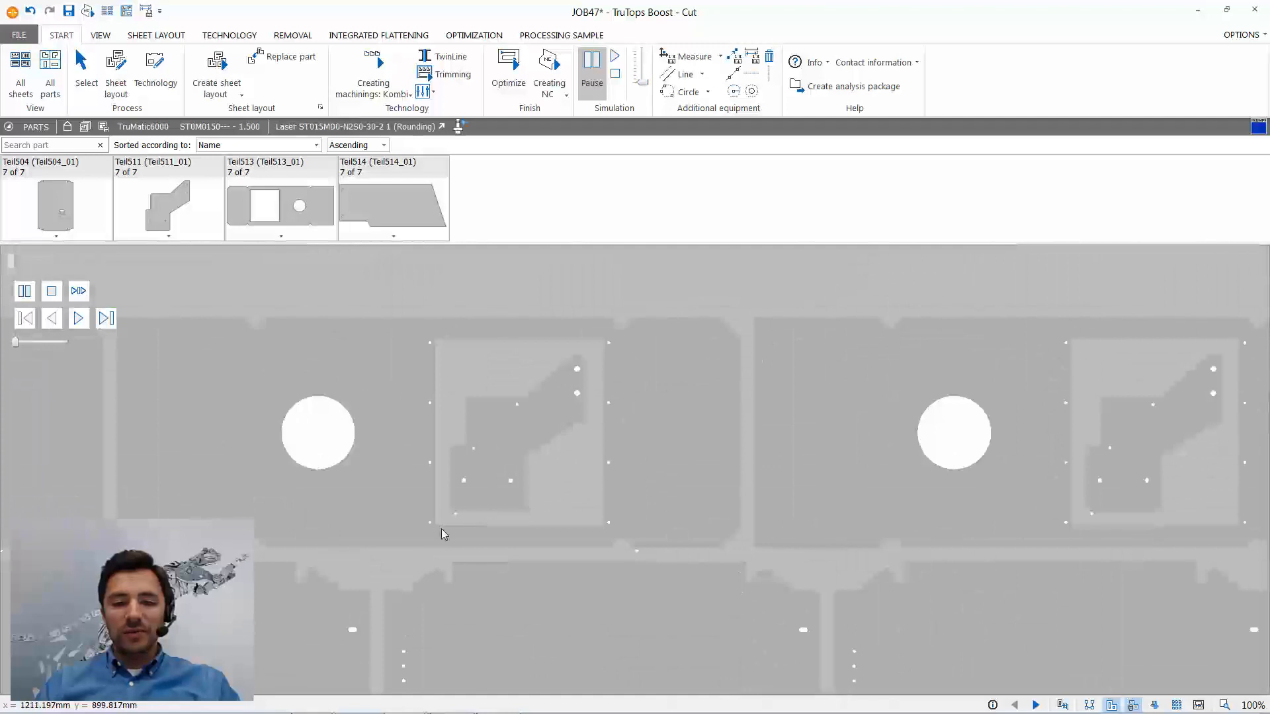
# - Follow the simulated laser cutting of the upper-row parts and the small parts nested in their rectangular cutouts
pyautogui.scroll(-3, 442, 519)
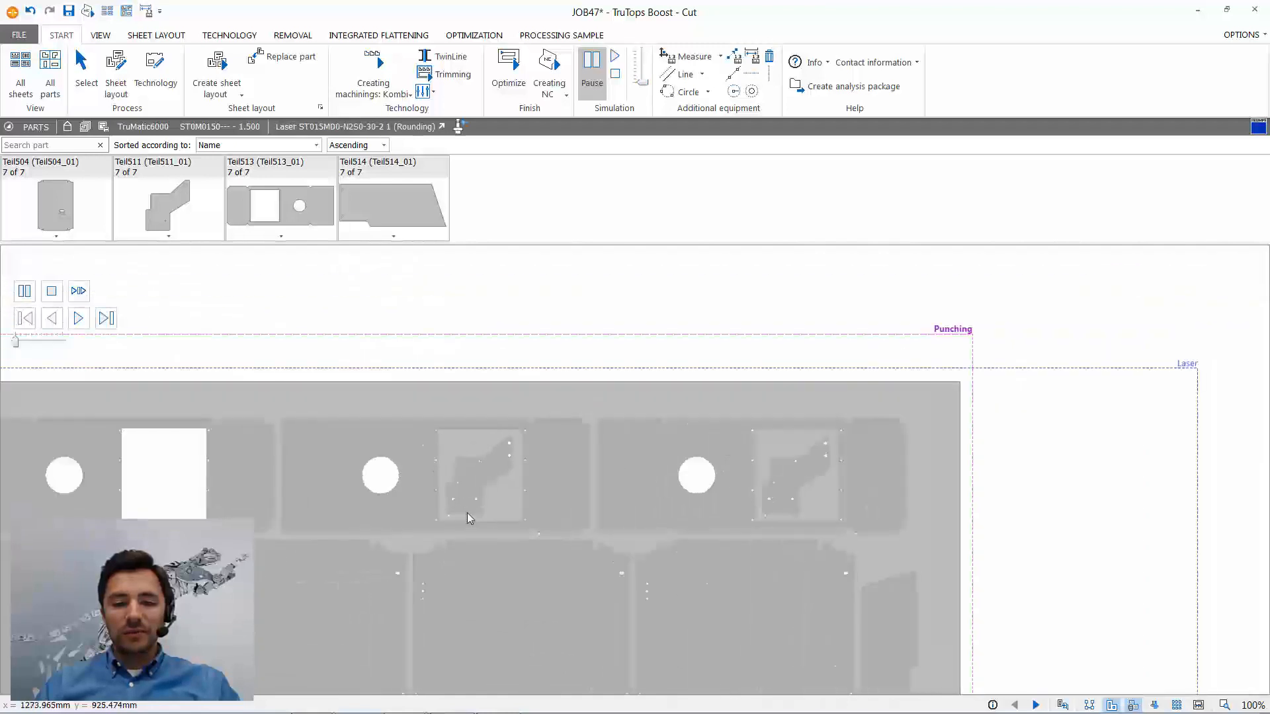
pyautogui.scroll(1, 467, 513)
pyautogui.moveTo(470, 523); pyautogui.dragTo(539, 356, button='middle')
pyautogui.scroll(-3, 556, 397)
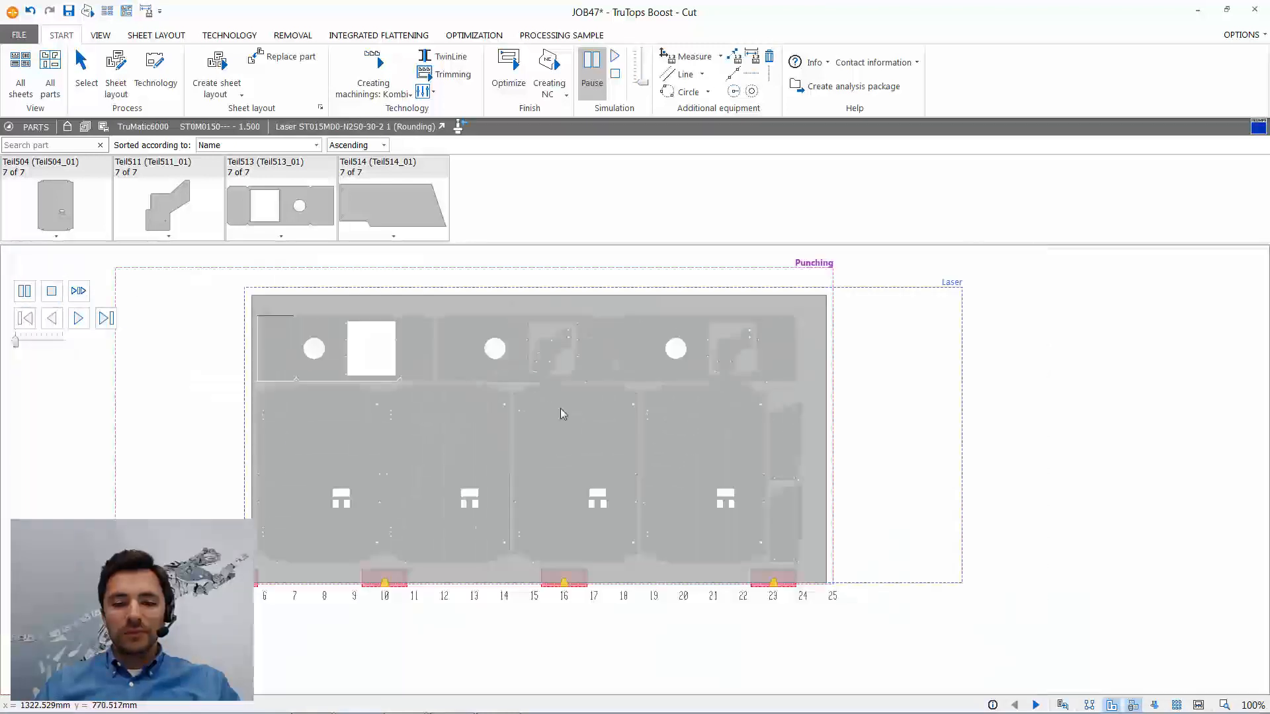
pyautogui.scroll(1, 561, 410)
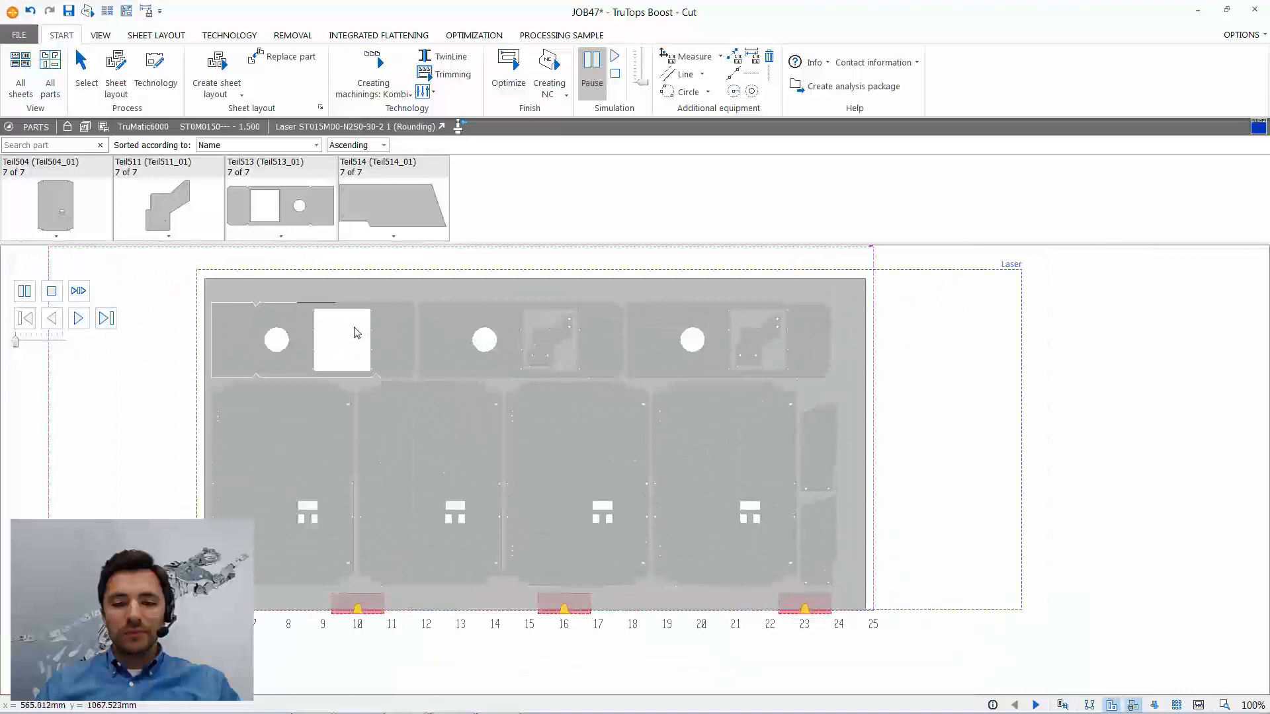
pyautogui.scroll(5, 357, 333)
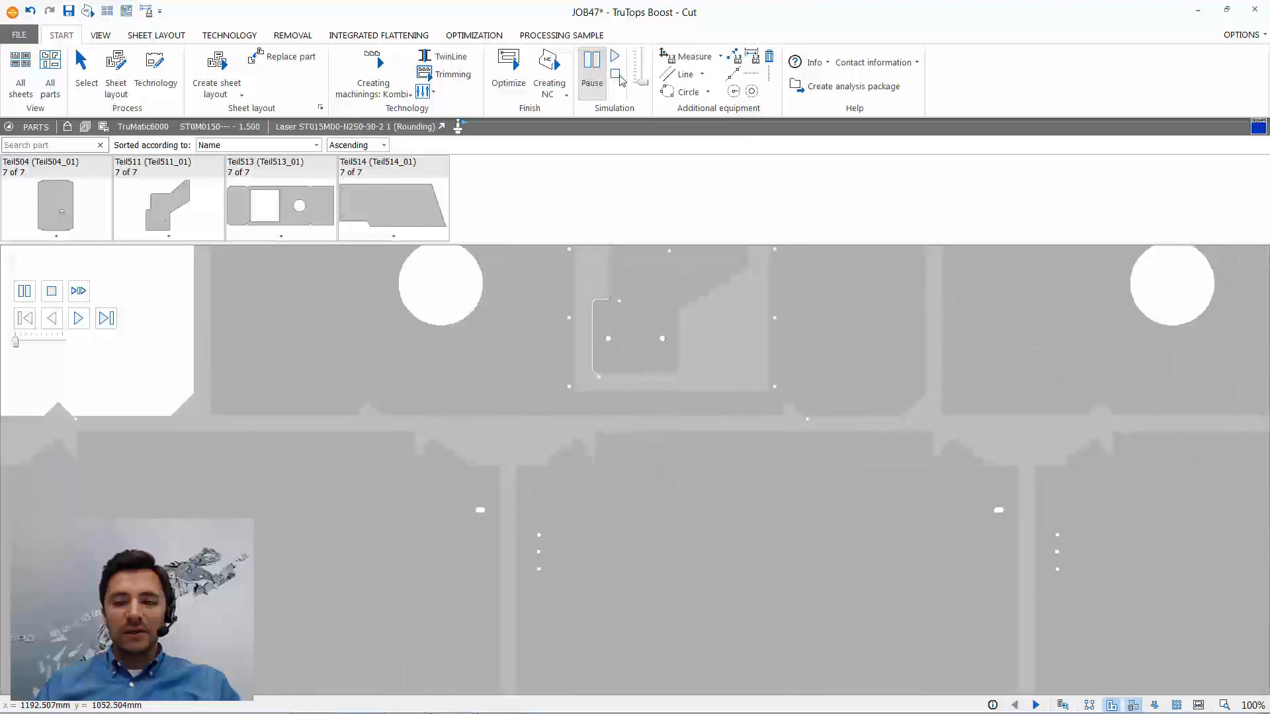
pyautogui.scroll(-3, 663, 316)
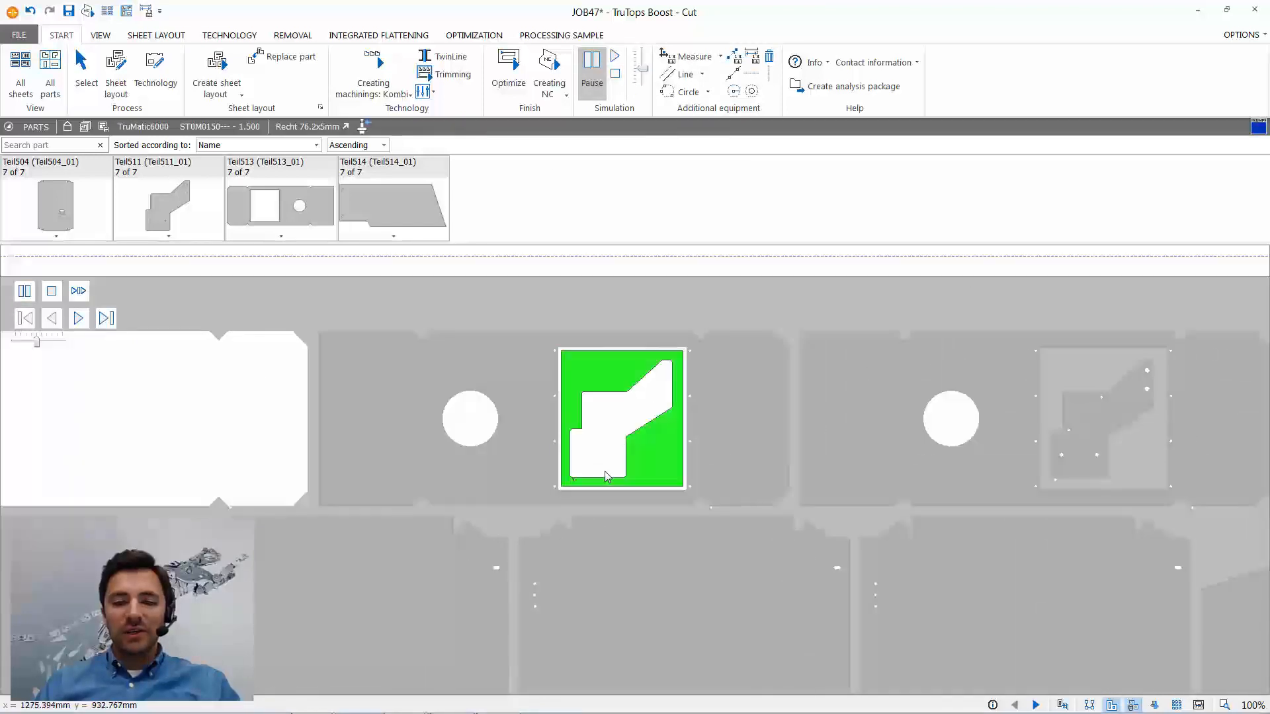
pyautogui.scroll(-5, 615, 476)
pyautogui.scroll(5, 629, 496)
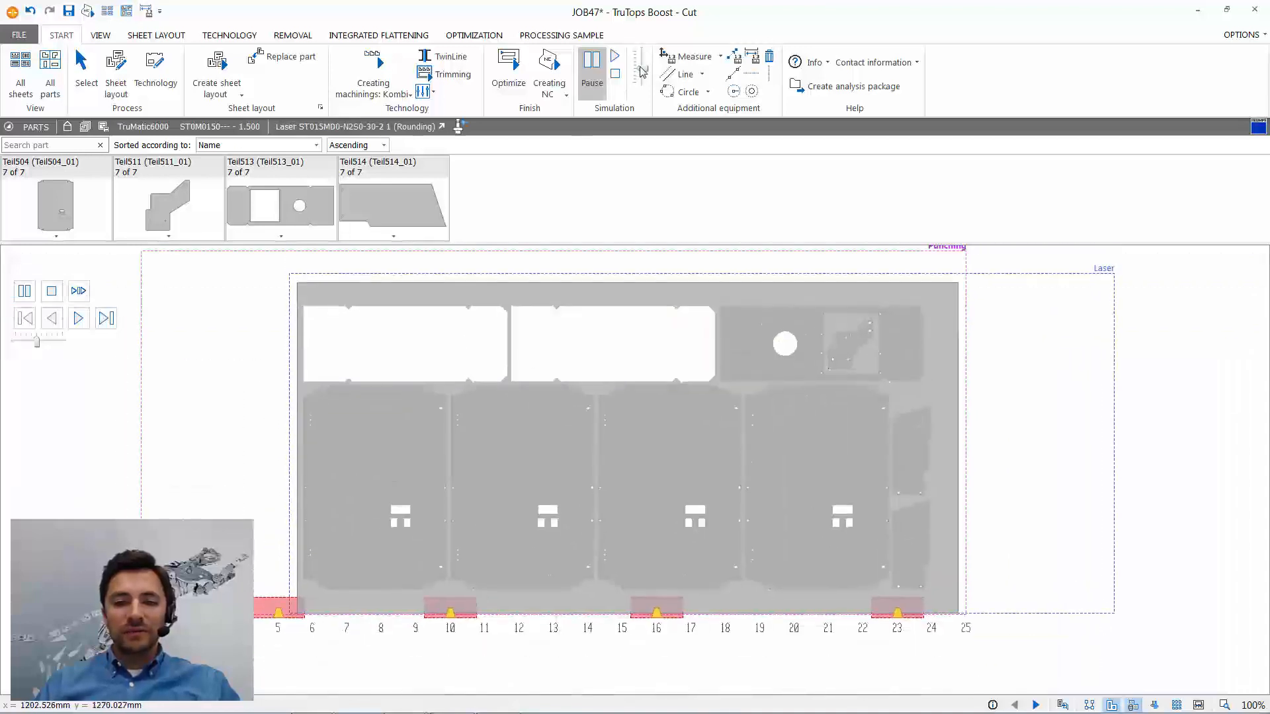
# - Run the rest of the simulation at maximum speed and end it
pyautogui.moveTo(641, 68); pyautogui.dragTo(643, 53)
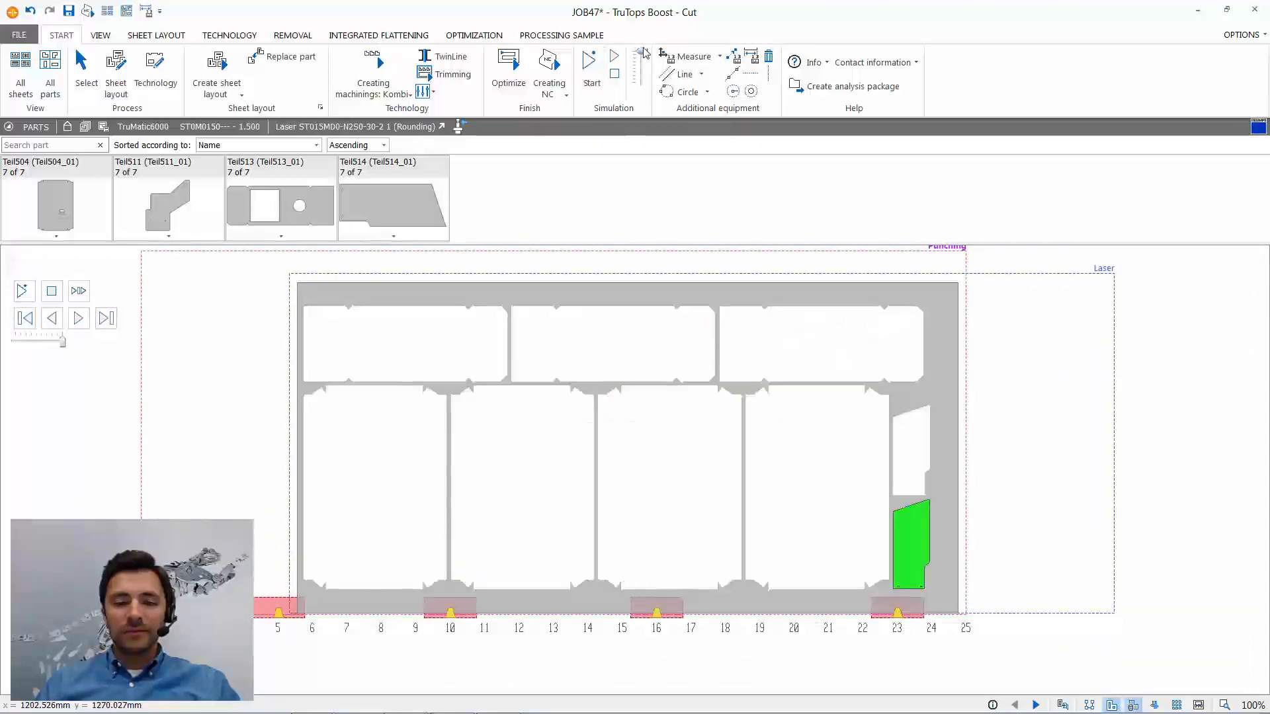
pyautogui.click(616, 75)
pyautogui.scroll(3, 633, 373)
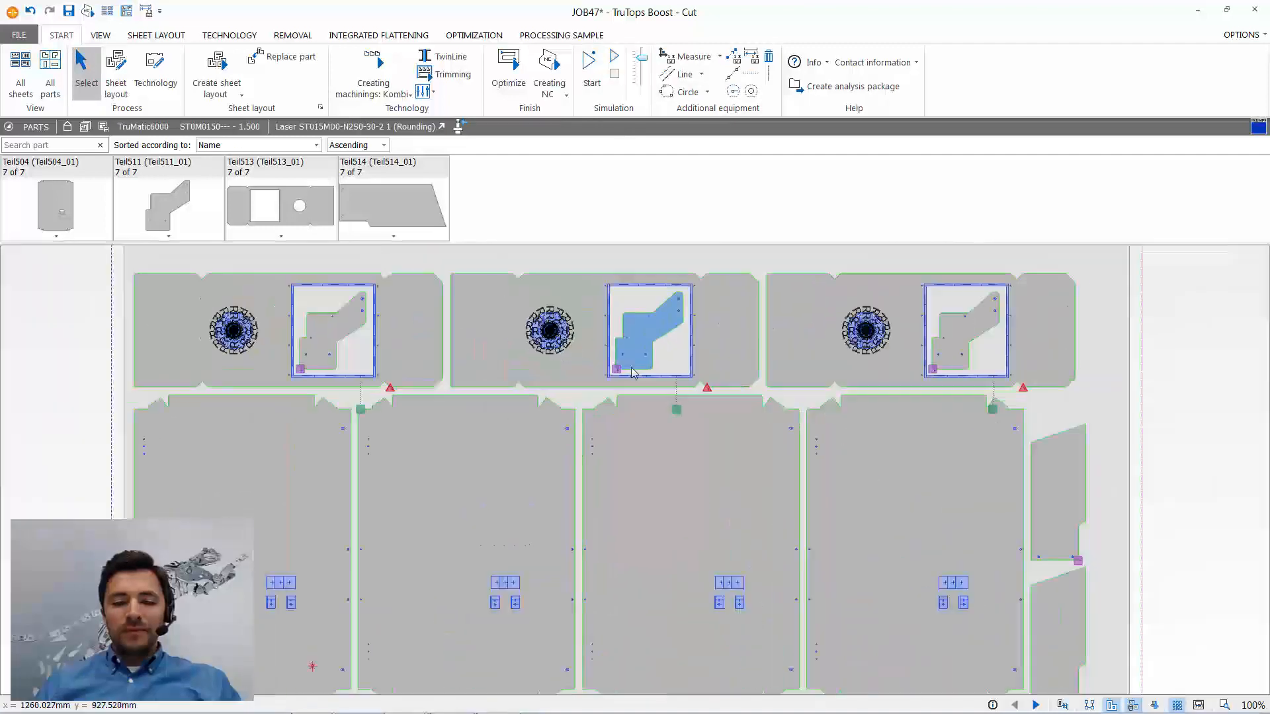
# - Close the JOB47 cutting program and save the latest changes
pyautogui.scroll(-2, 633, 373)
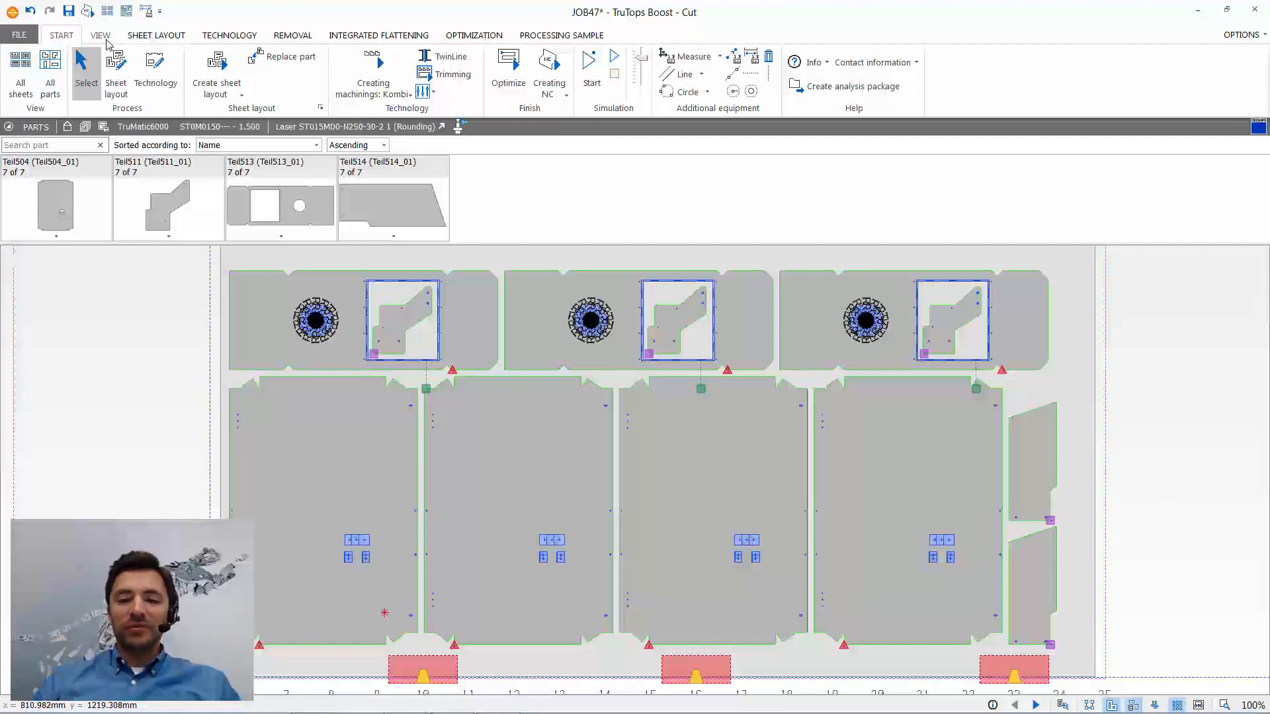
pyautogui.click(553, 414)
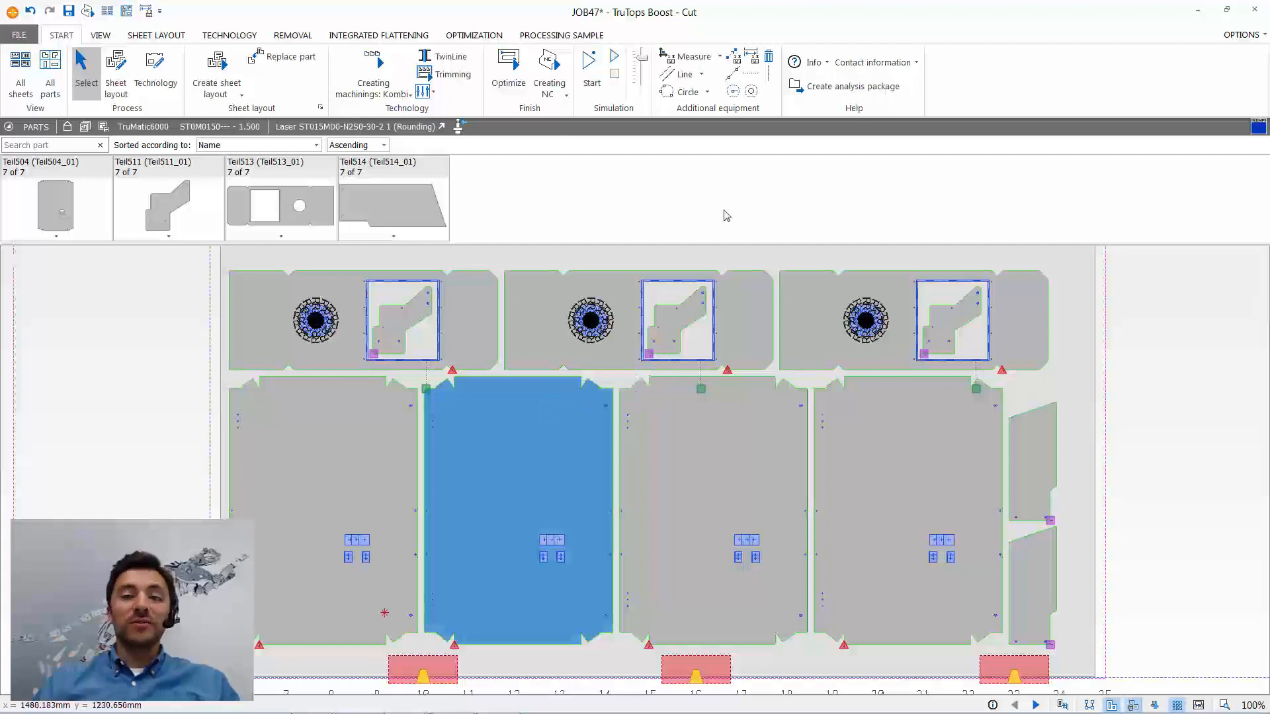
pyautogui.click(1255, 13)
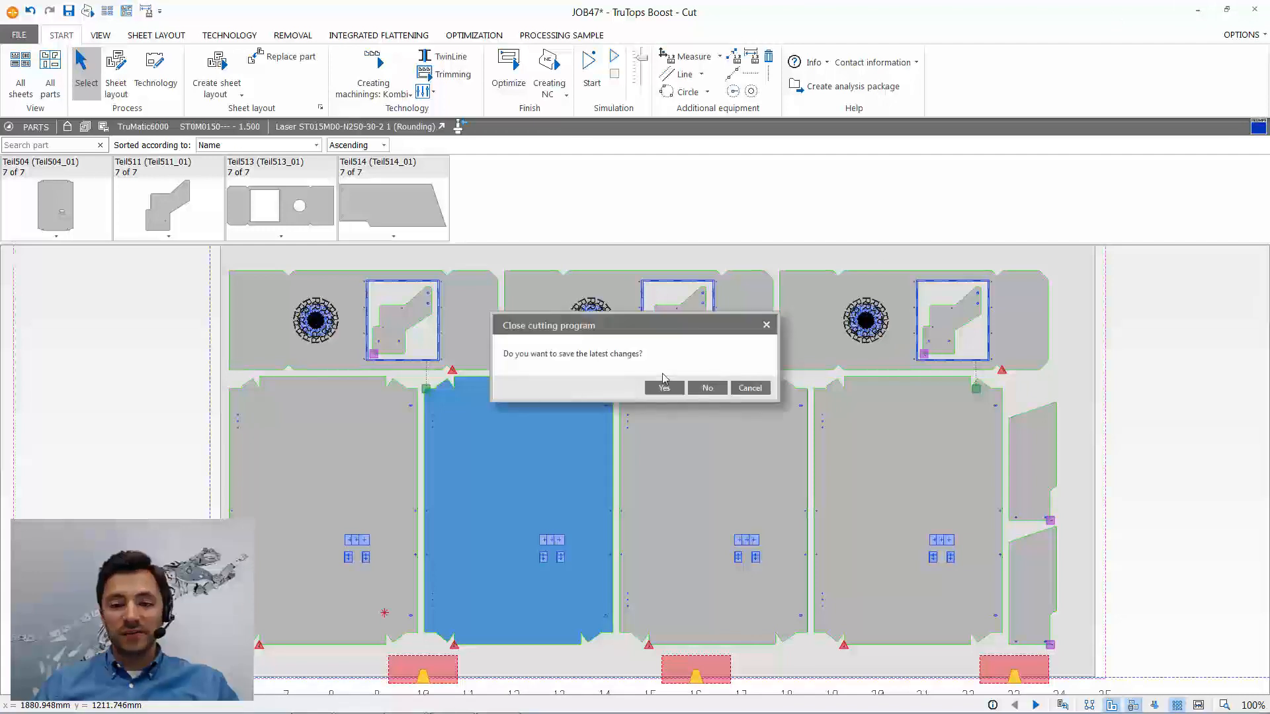
pyautogui.click(664, 387)
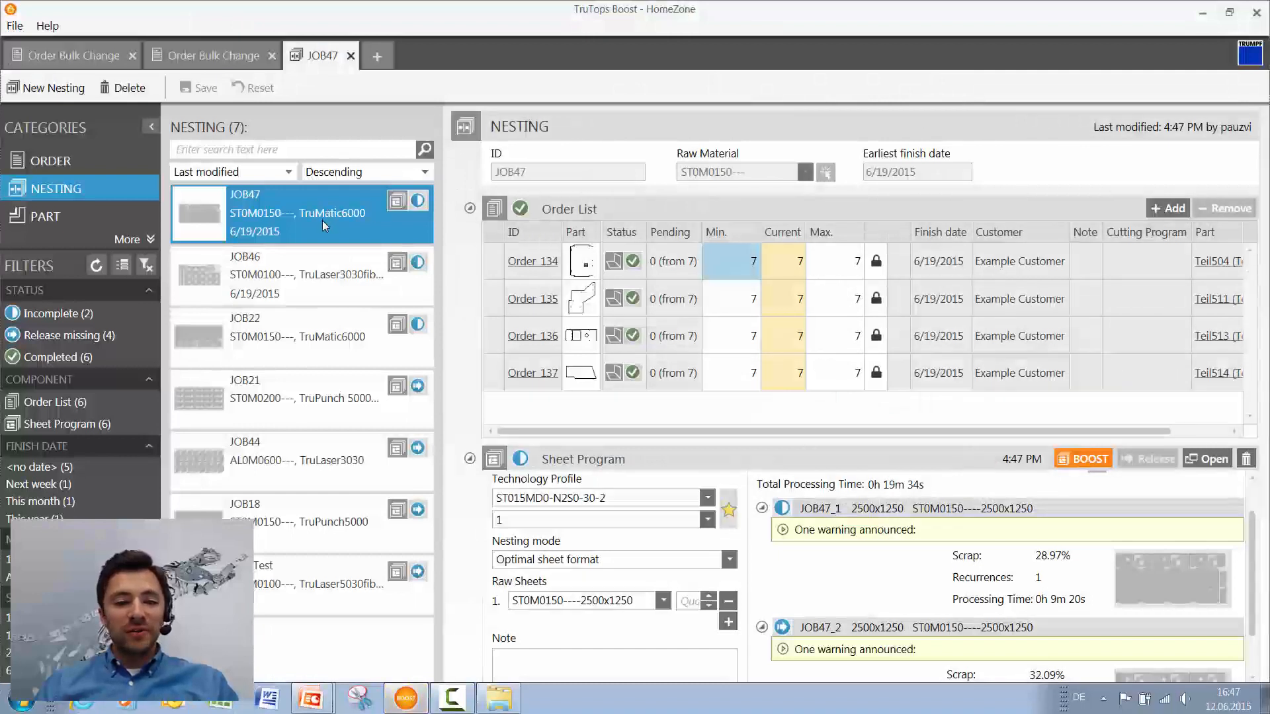
# - Release the bending programs of the Back_plate and Engine_braket orders together in the order category
pyautogui.click(90, 168)
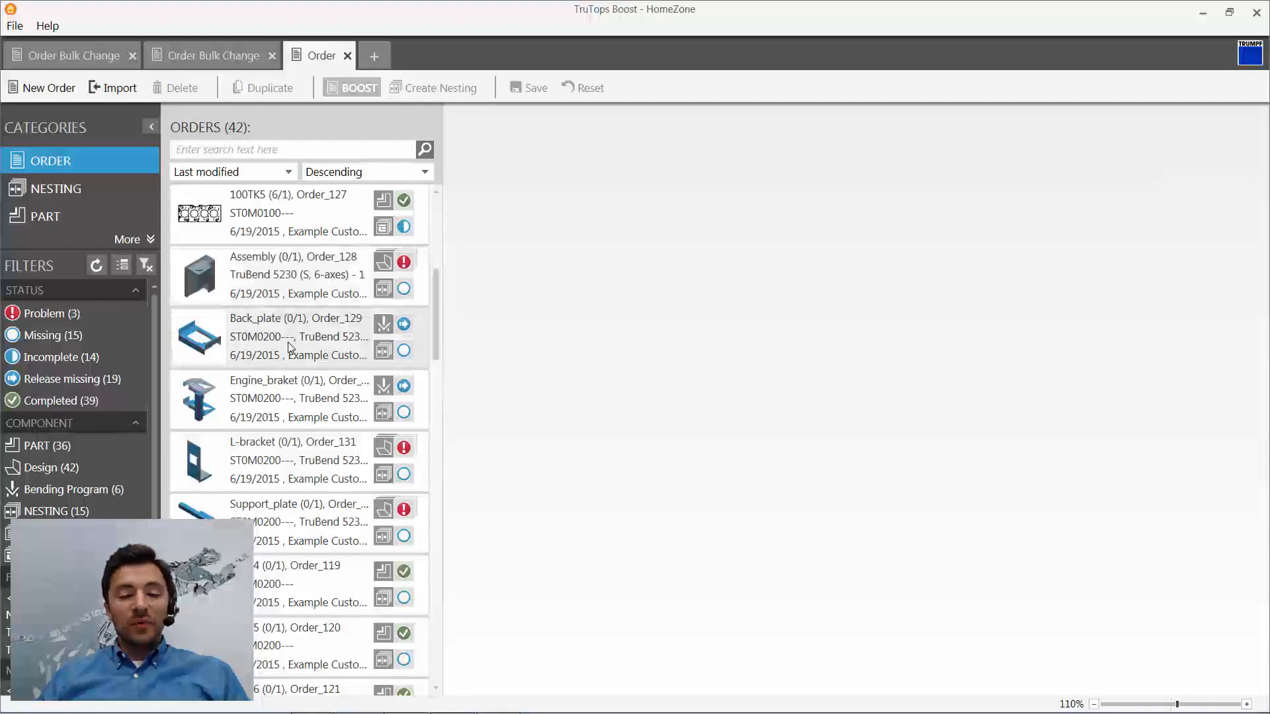
pyautogui.click(329, 347)
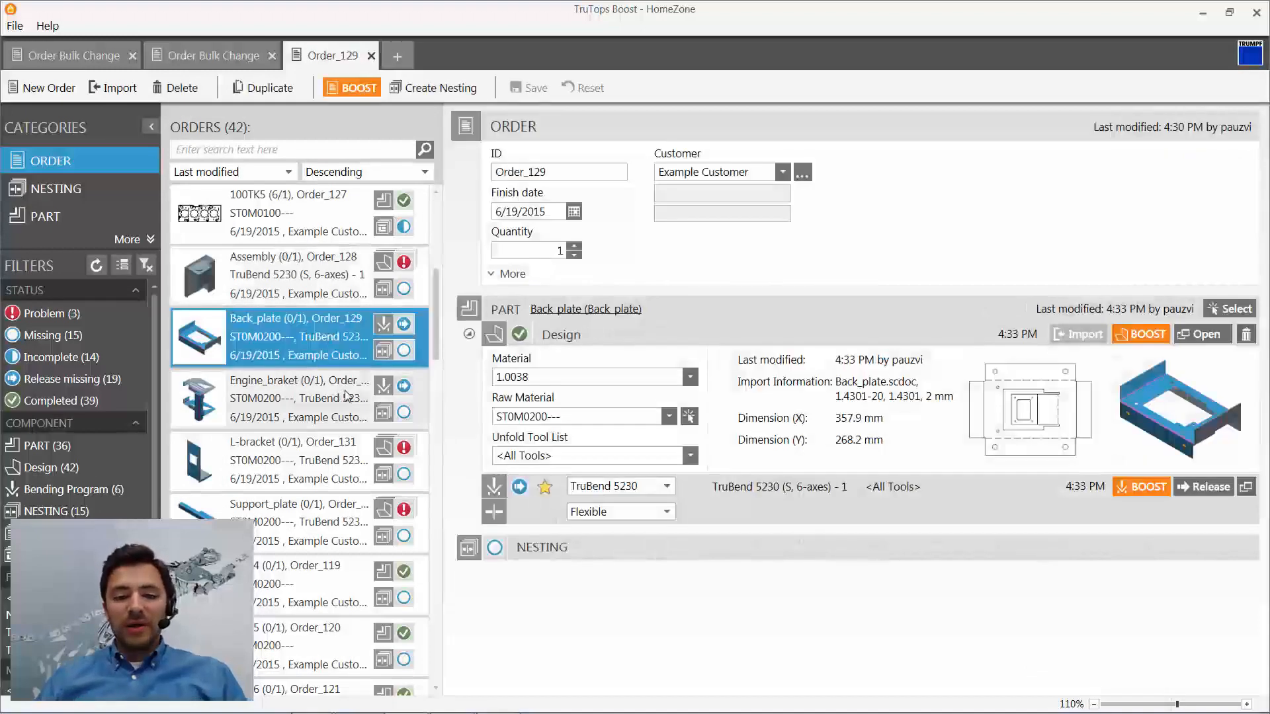
pyautogui.click(347, 395)
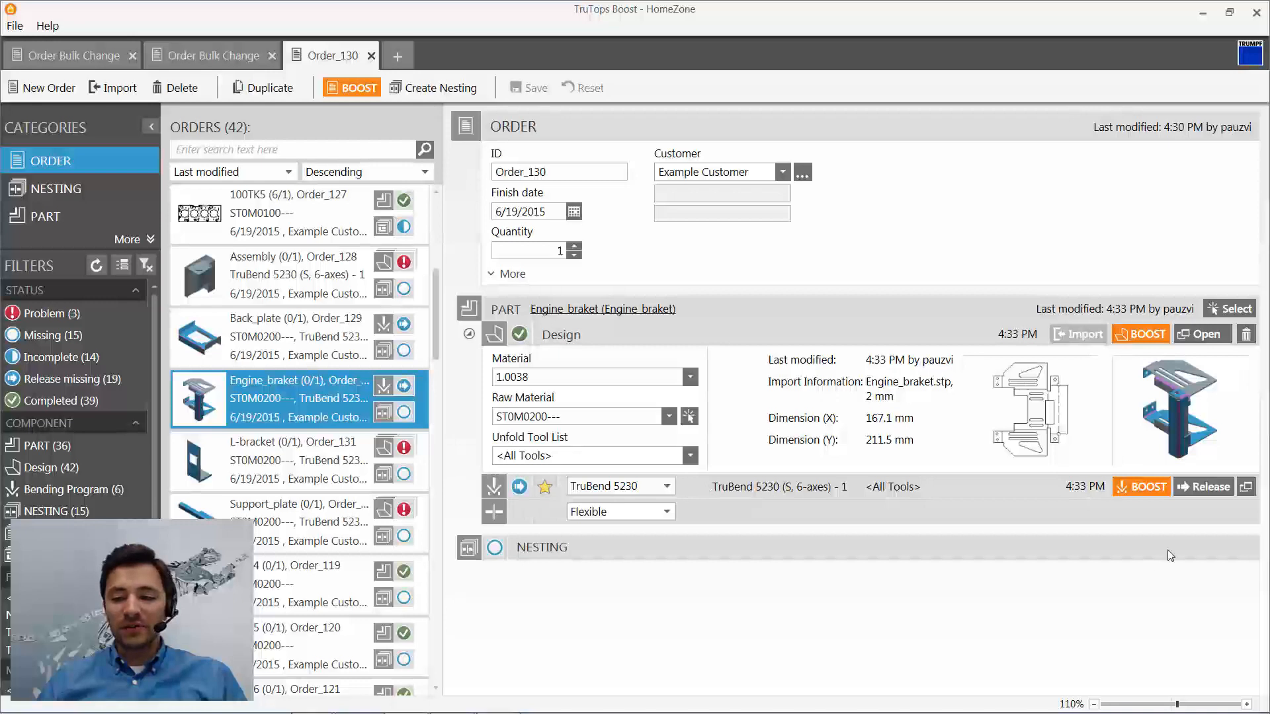
pyautogui.keyDown('ctrl'); pyautogui.click(334, 349); pyautogui.keyUp('ctrl')
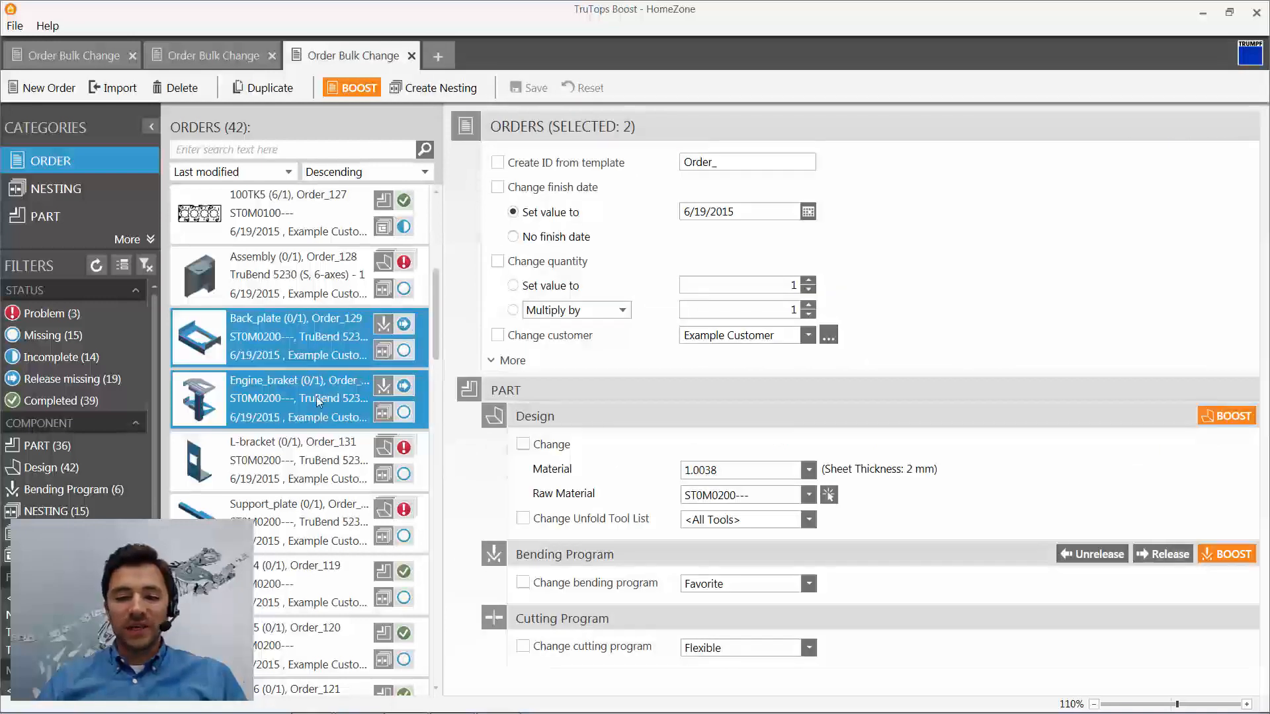
pyautogui.click(1165, 554)
# - Check the Back_plate, Engine_braket, L-bracket and Support_plate orders and expand the problem details of the Support_plate design
pyautogui.click(325, 340)
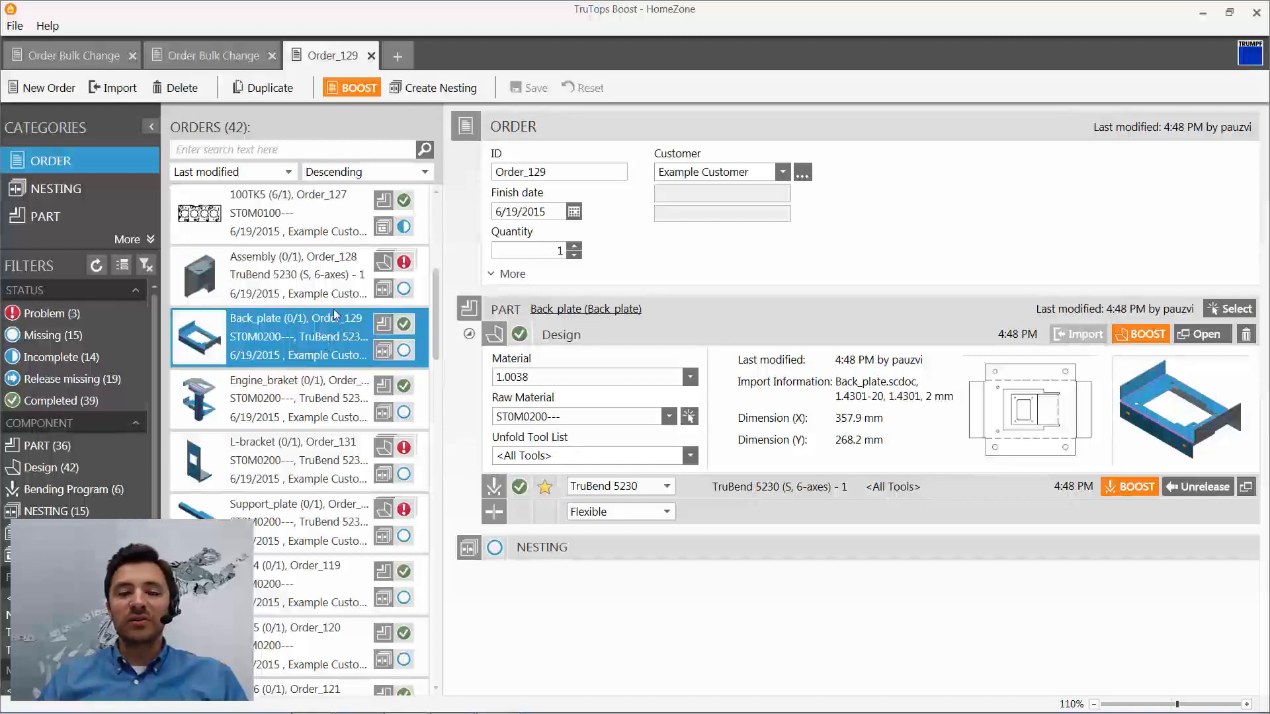
pyautogui.click(327, 400)
pyautogui.click(325, 468)
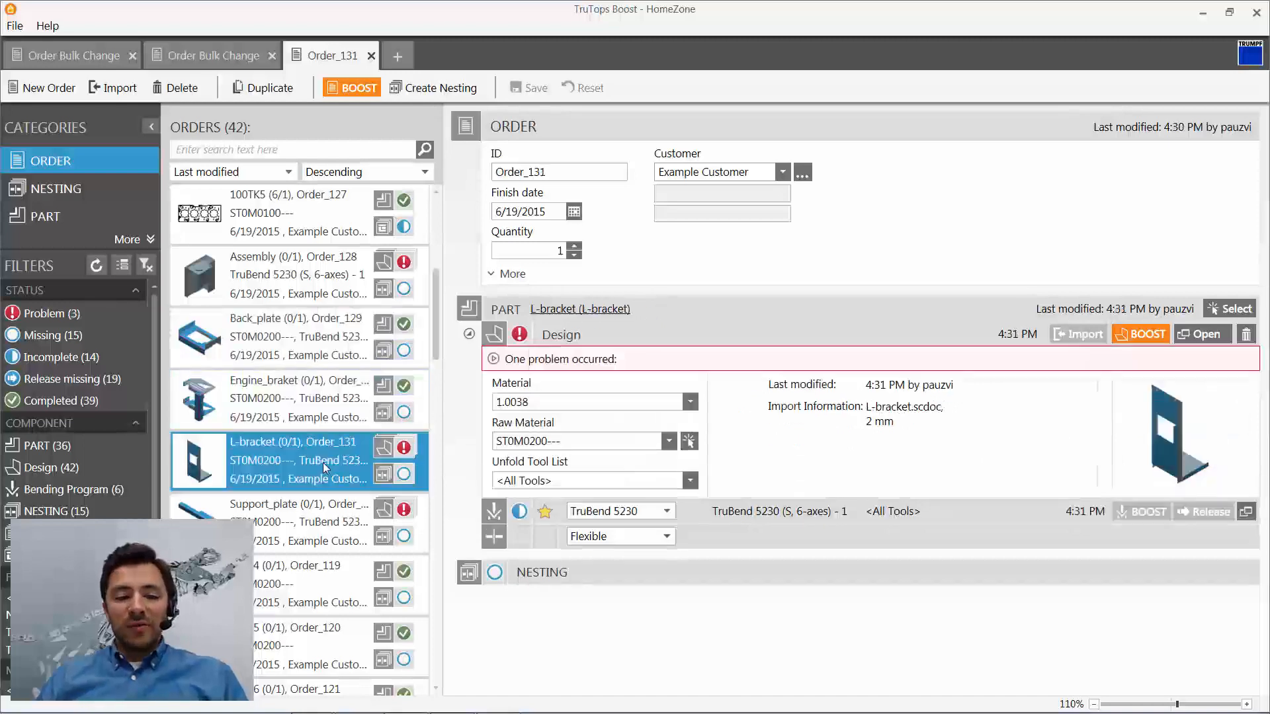
pyautogui.click(279, 513)
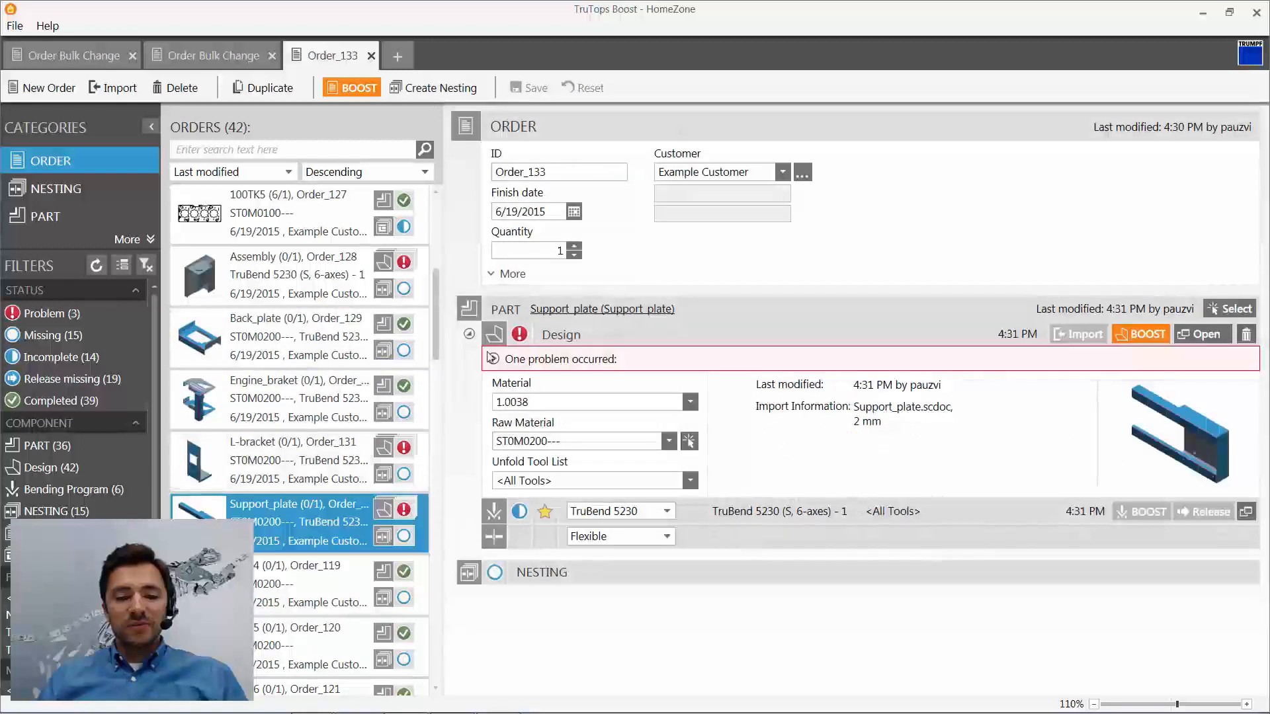
pyautogui.click(494, 361)
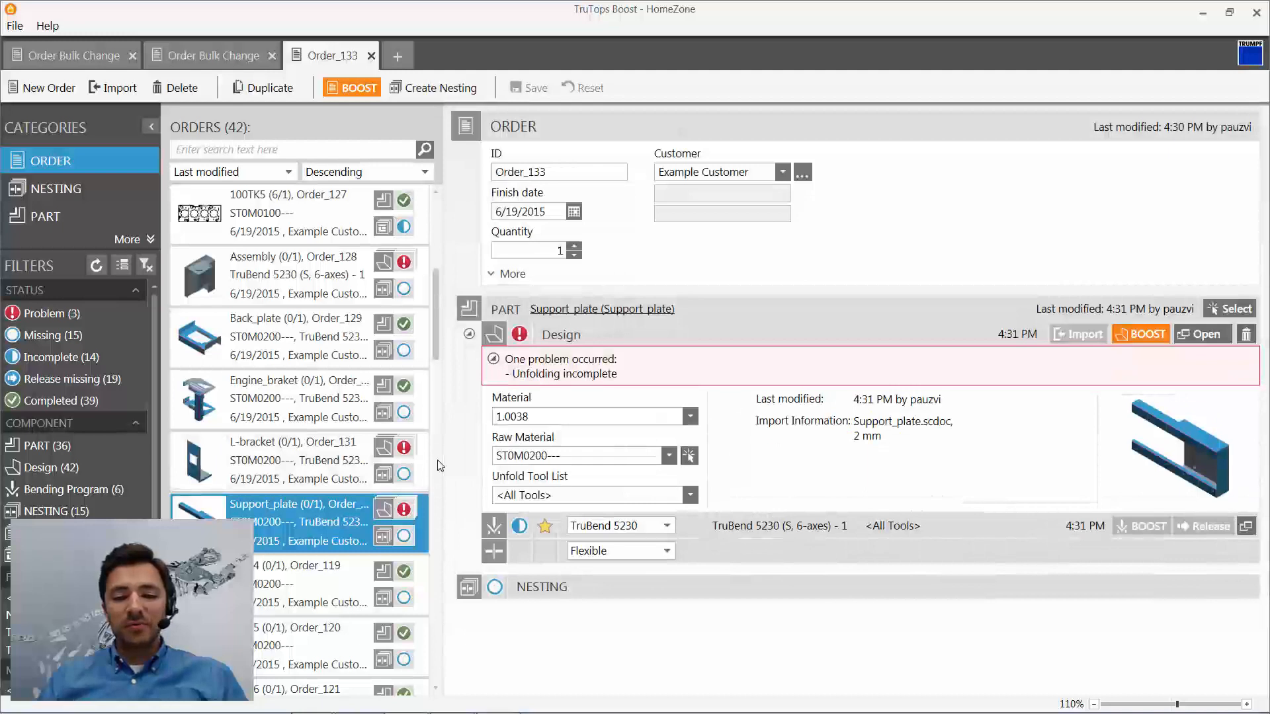
pyautogui.moveTo(407, 452)
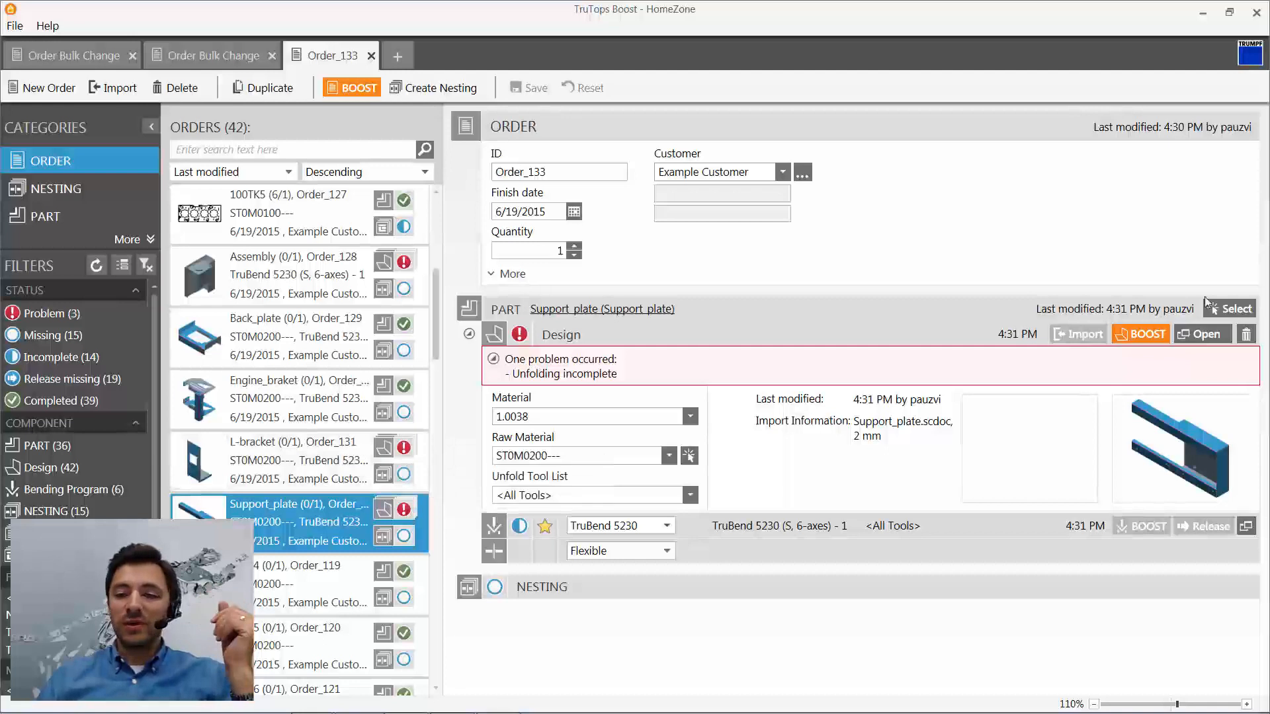
# - Open the Support_plate design and examine the 3D model with its press-in nuts from several sides
pyautogui.click(1204, 335)
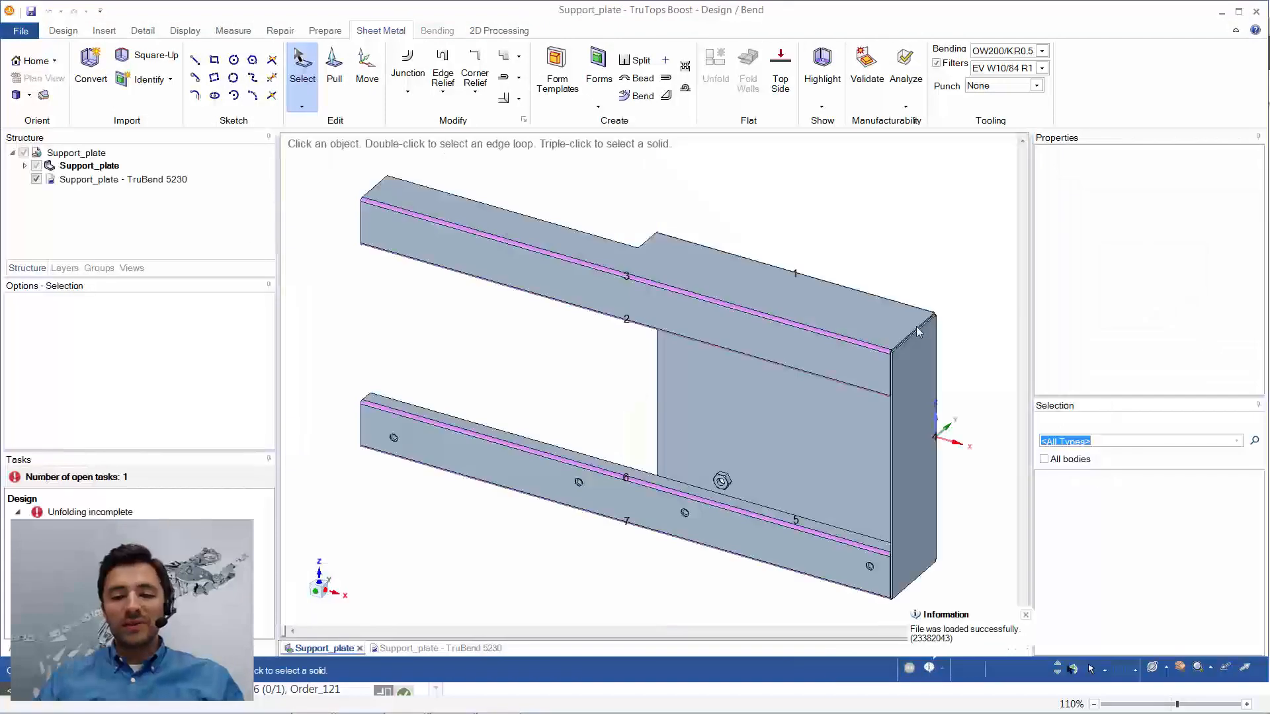
pyautogui.click(918, 332)
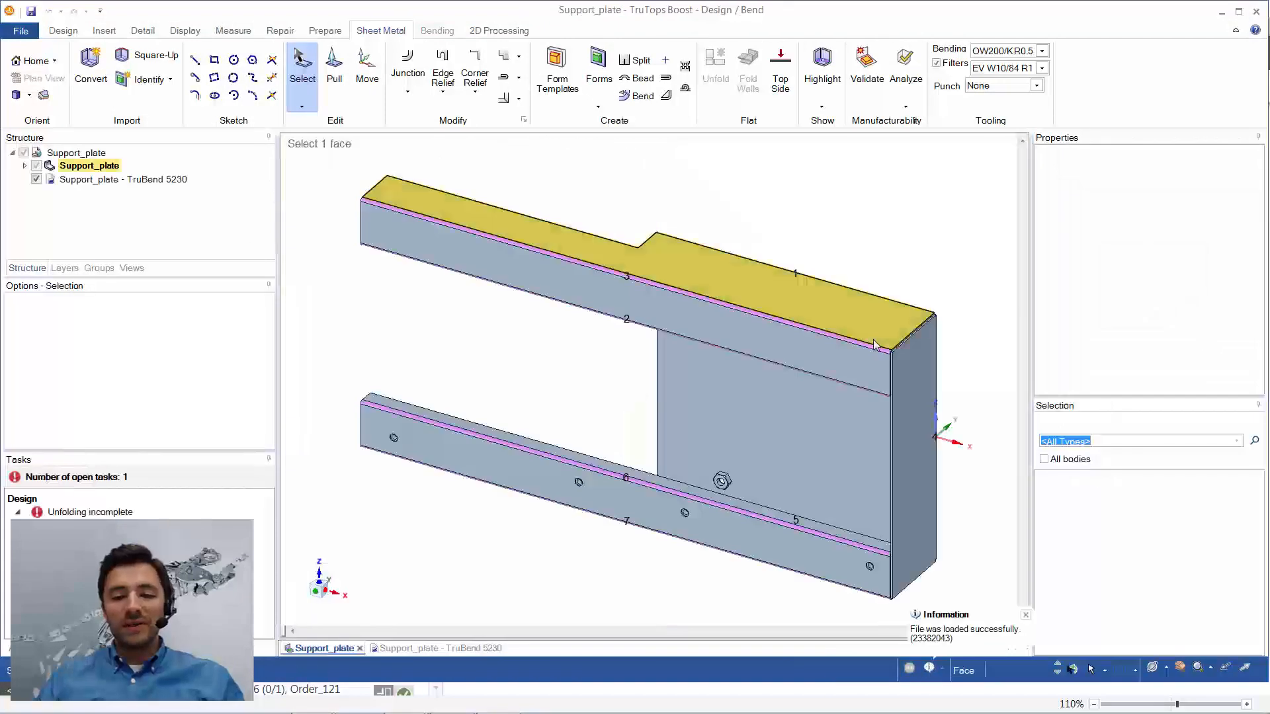
pyautogui.moveTo(917, 332); pyautogui.dragTo(833, 370, button='middle')
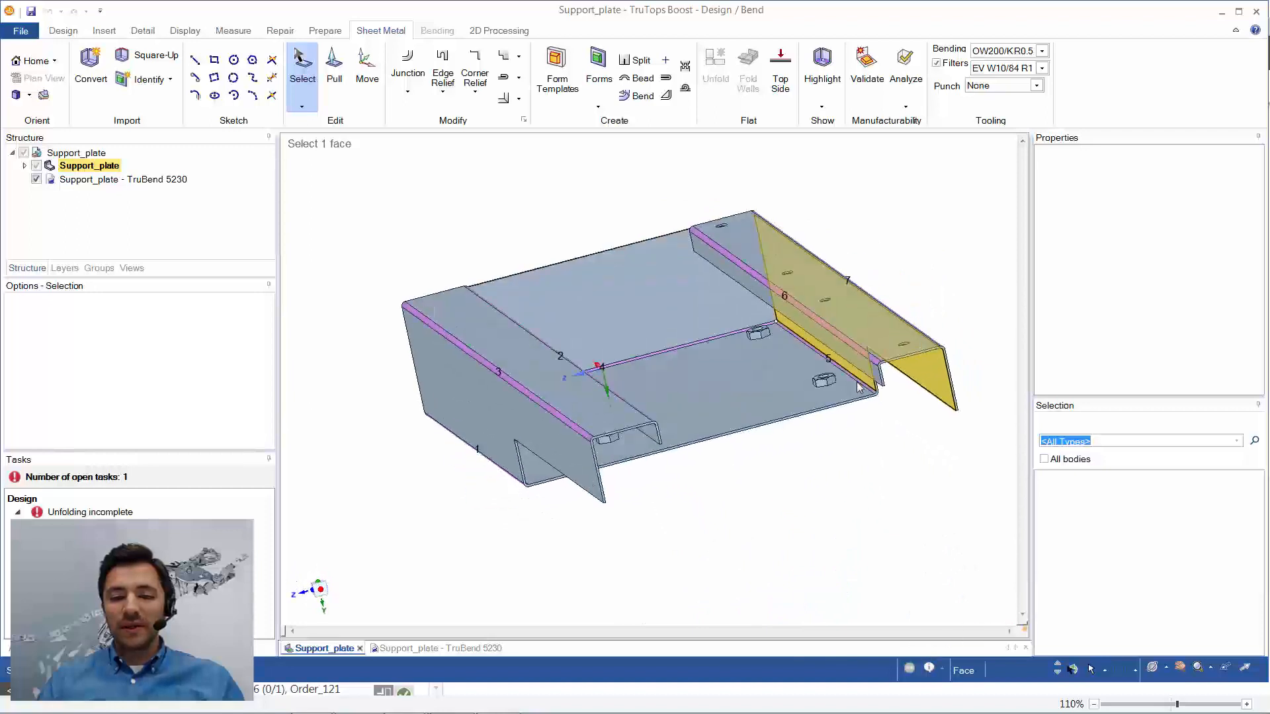
pyautogui.scroll(6, 832, 370)
pyautogui.scroll(-3, 831, 368)
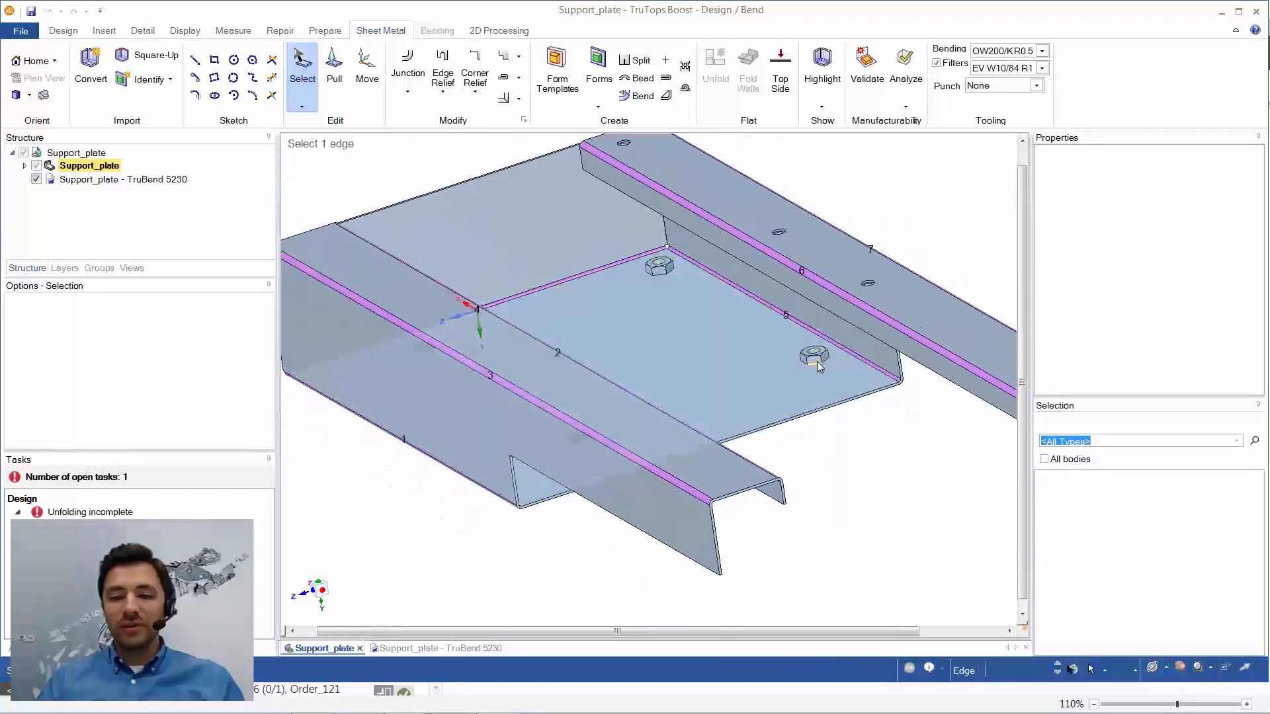
pyautogui.scroll(4, 821, 362)
pyautogui.moveTo(871, 353); pyautogui.dragTo(824, 404, button='middle')
pyautogui.scroll(-1, 824, 405)
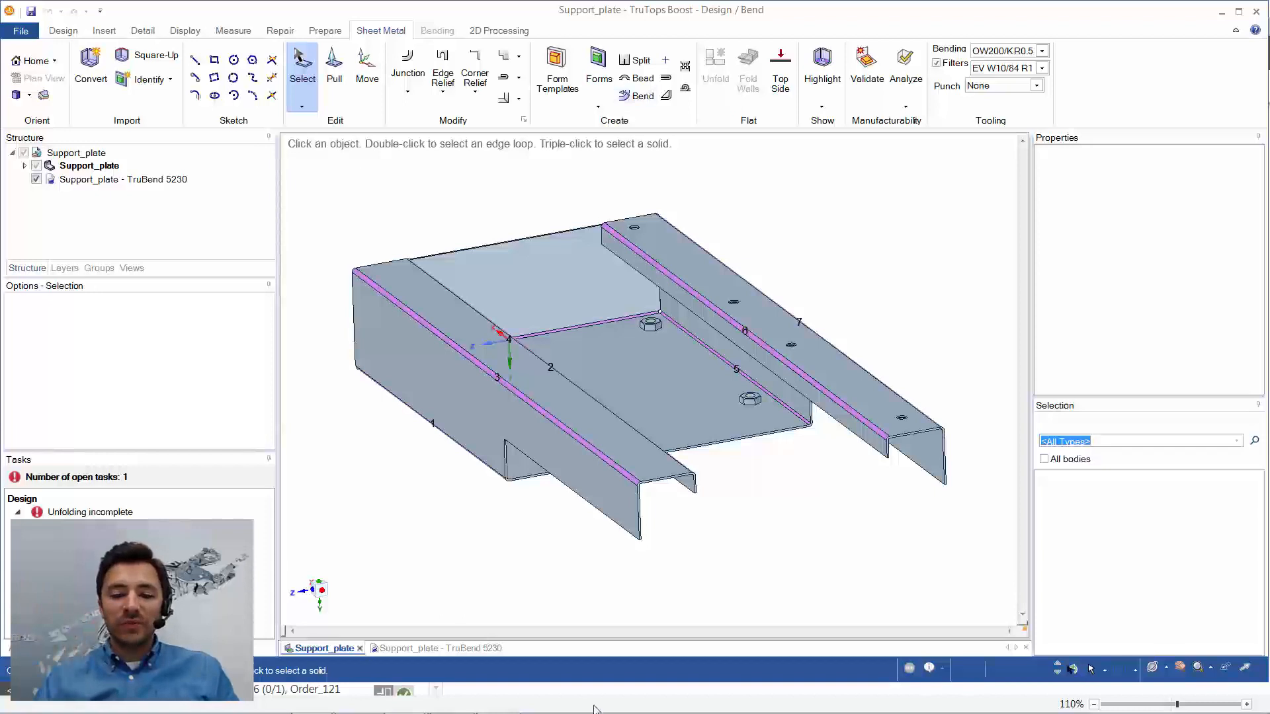
pyautogui.moveTo(569, 683); pyautogui.dragTo(570, 712)
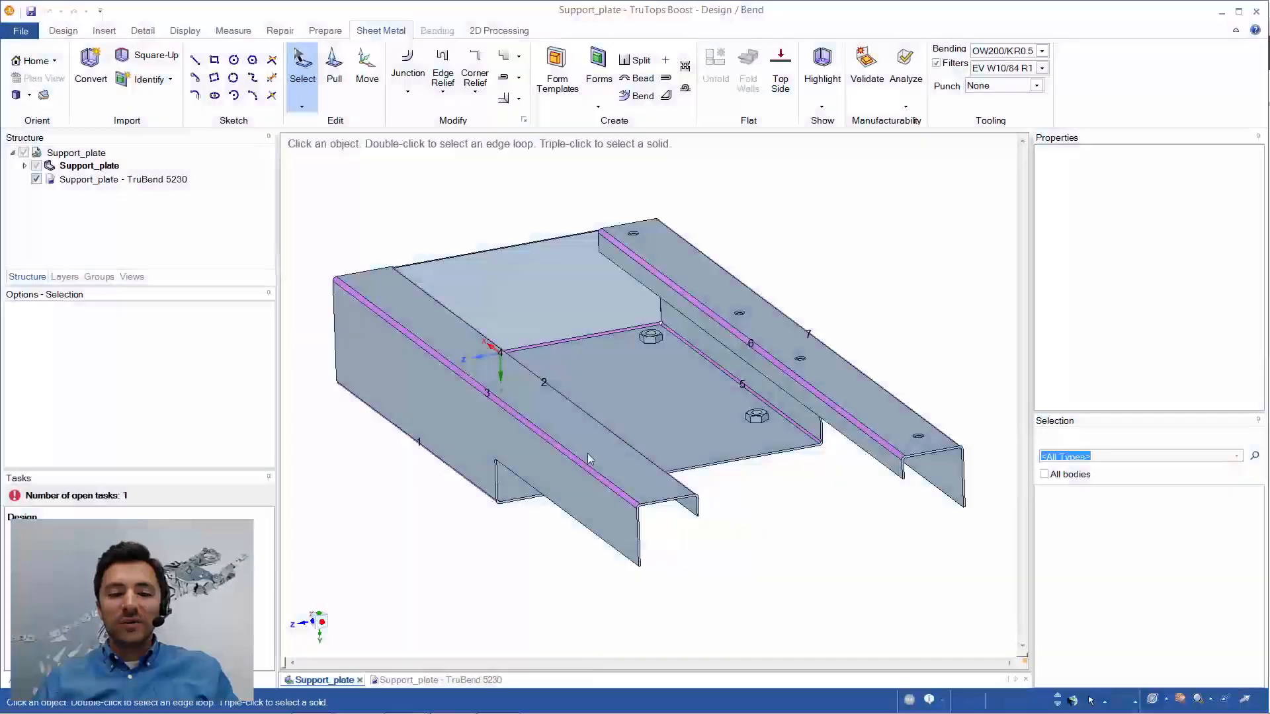
pyautogui.click(588, 454)
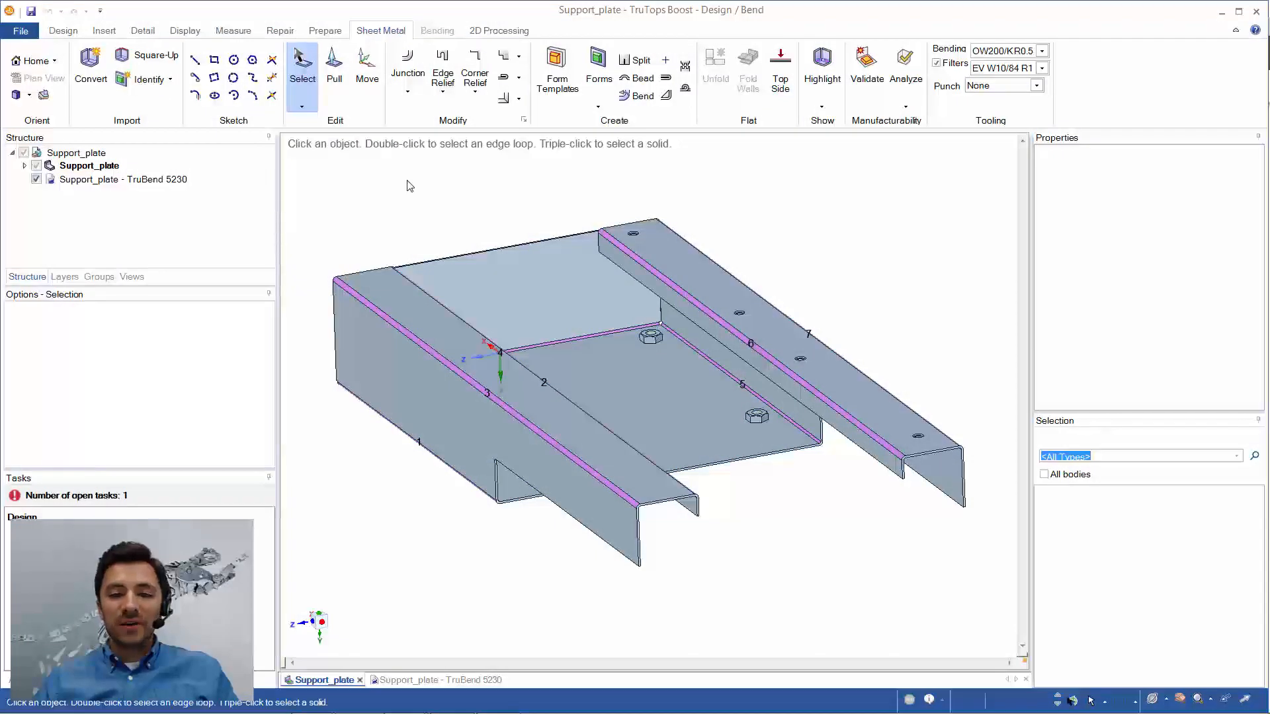
pyautogui.moveTo(458, 233); pyautogui.dragTo(458, 234, button='middle')
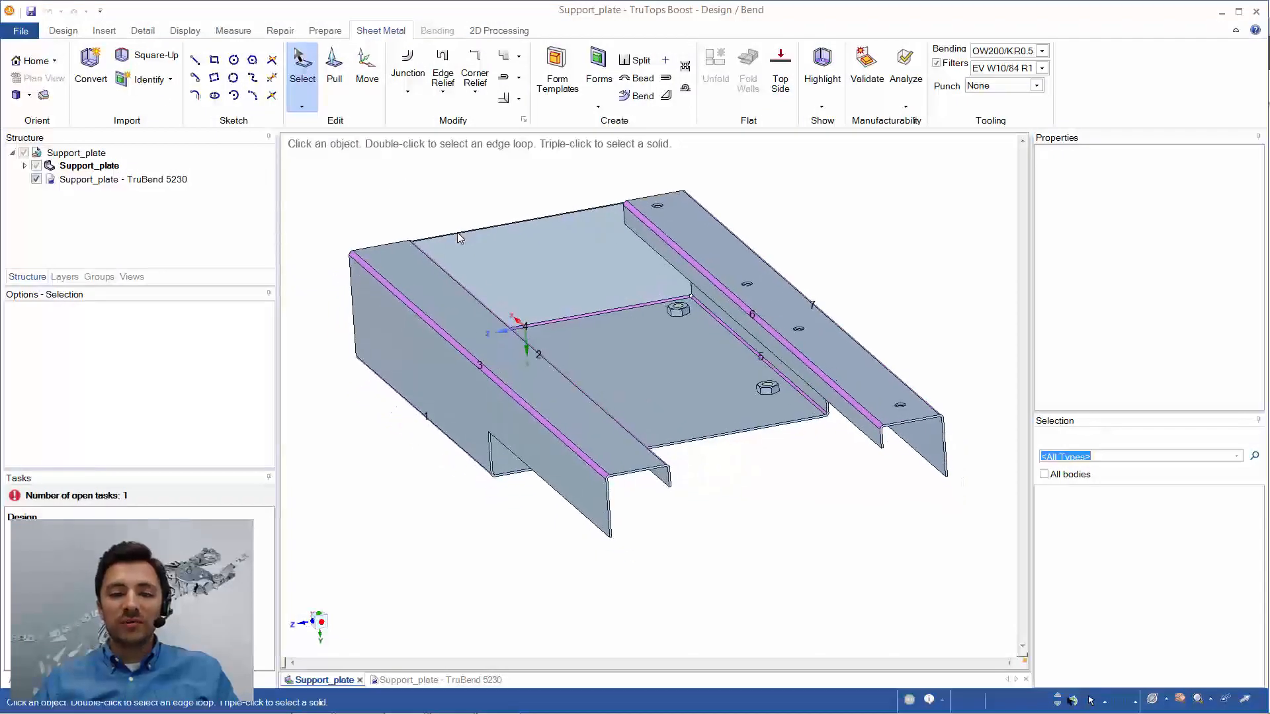
# - Identify the detected nuts on the support plate as forms with Ignore cut-outs enabled
pyautogui.click(145, 84)
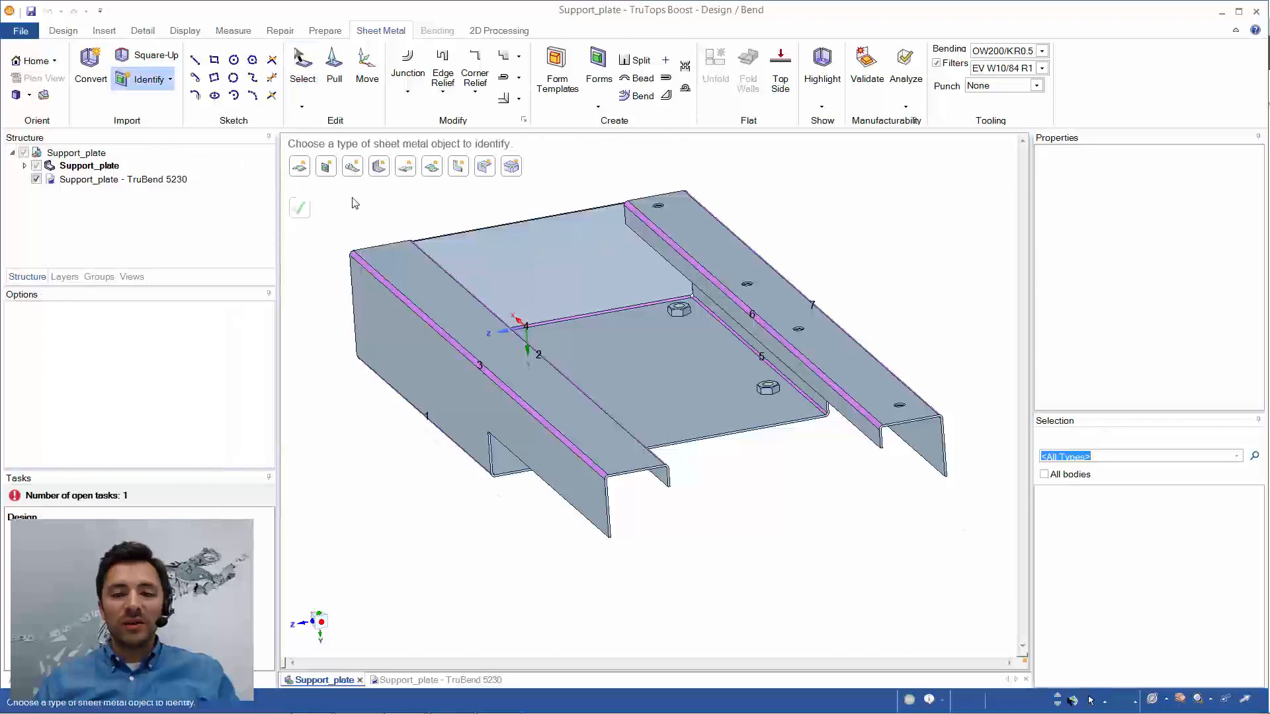
pyautogui.click(329, 171)
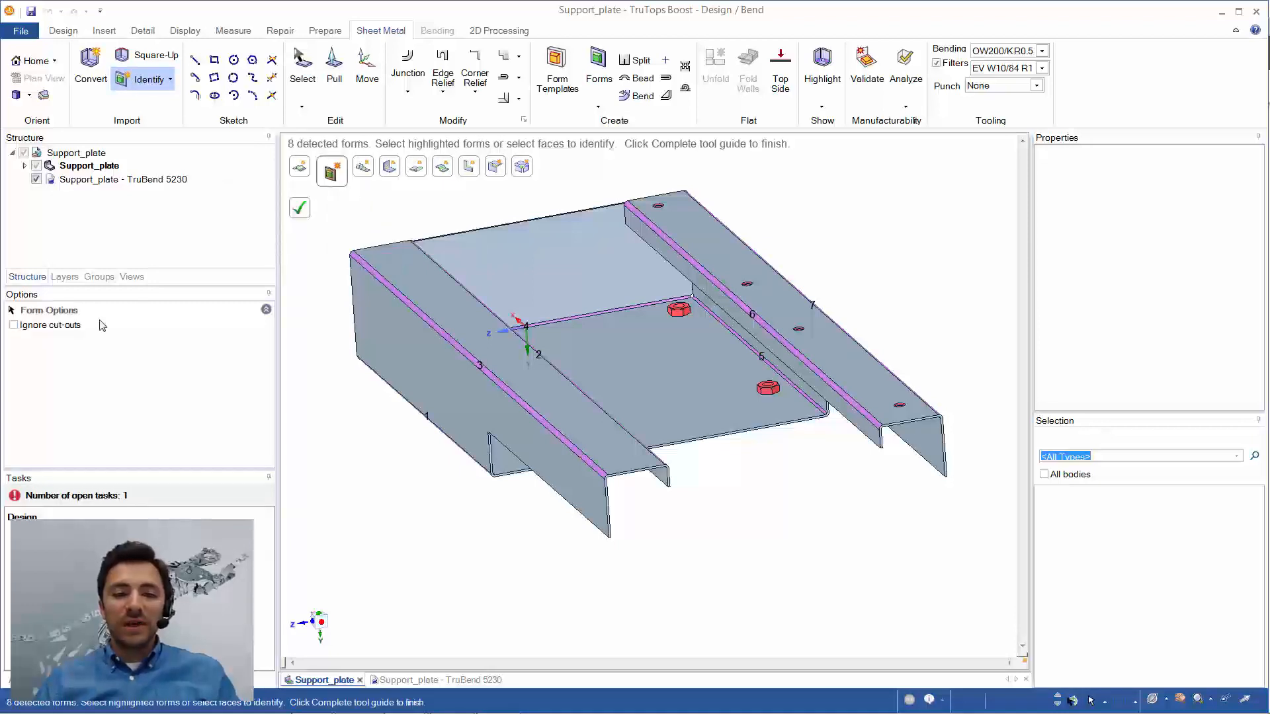
pyautogui.click(56, 330)
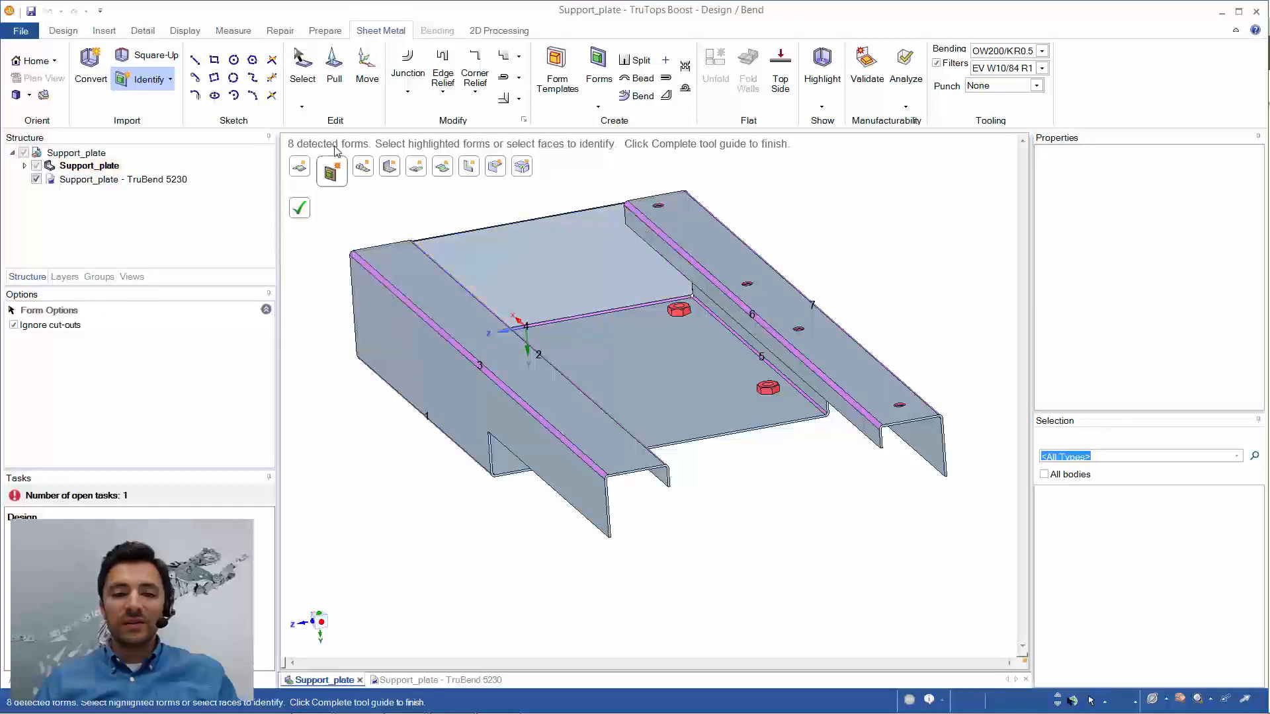
pyautogui.click(301, 212)
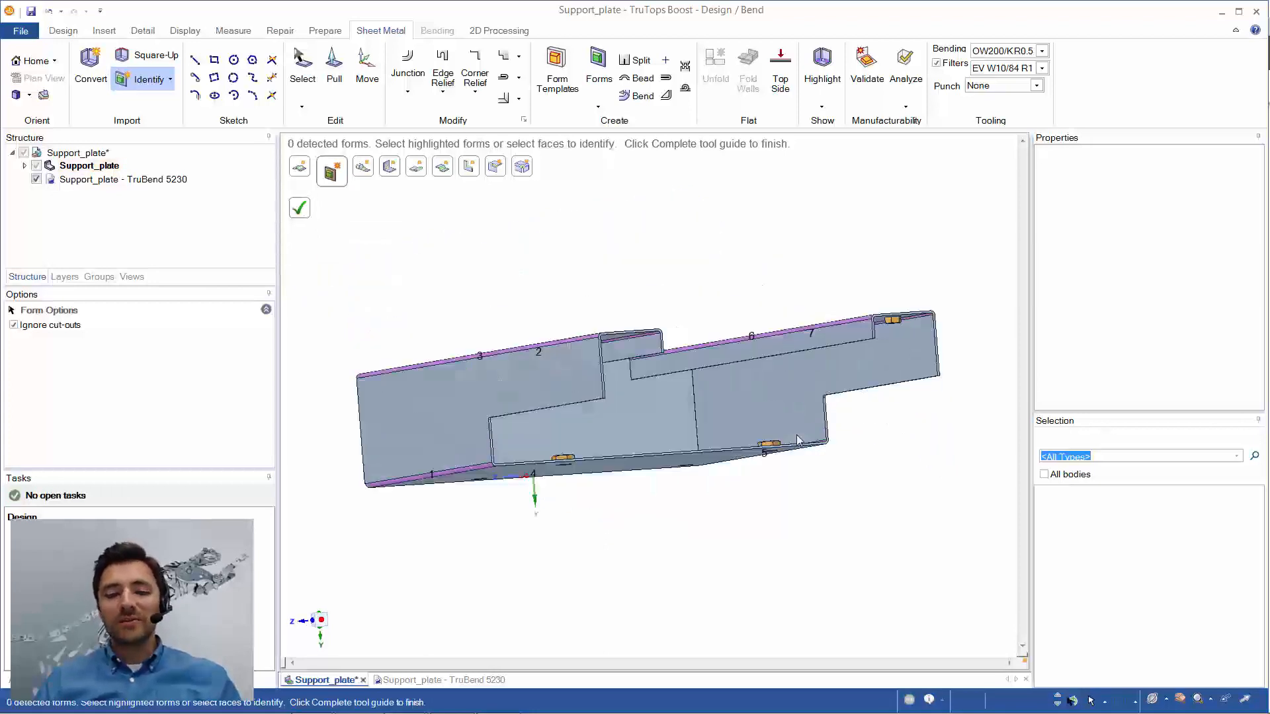
# - Unfold the support plate and make the Formen layer visible in the flat pattern
pyautogui.moveTo(797, 440); pyautogui.dragTo(661, 191, button='middle')
pyautogui.scroll(4, 803, 307)
pyautogui.scroll(4, 726, 367)
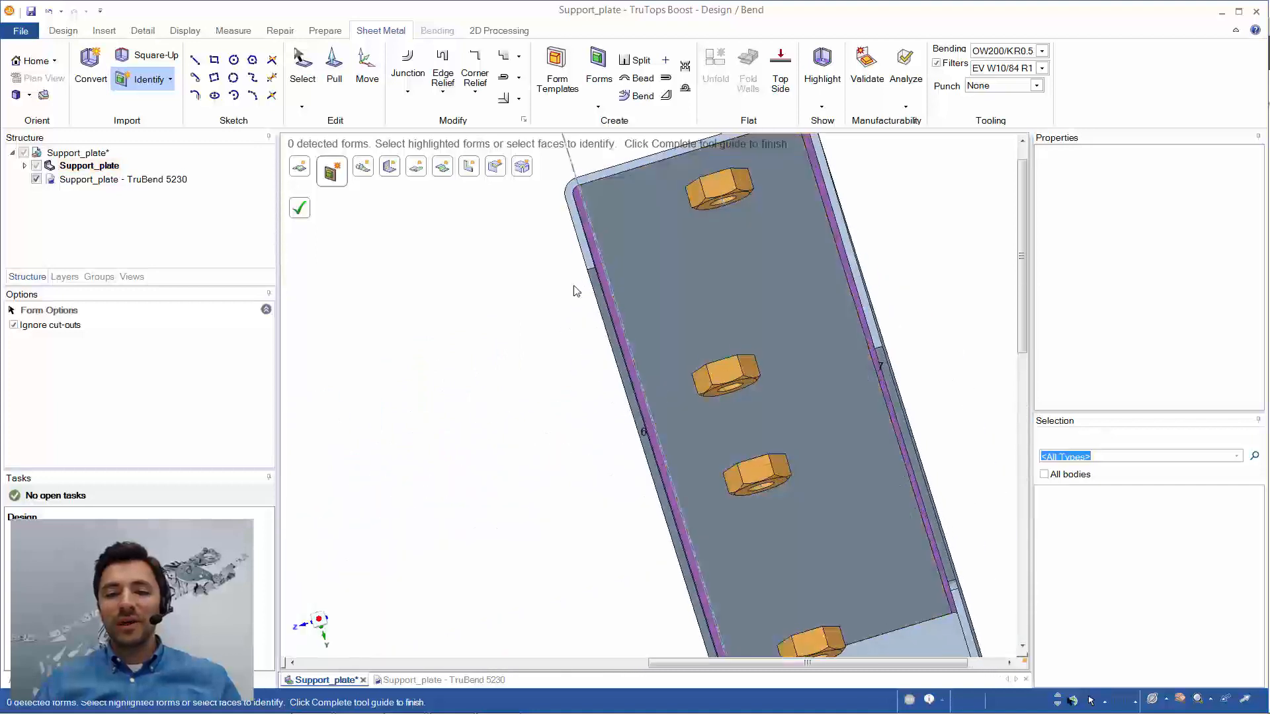
pyautogui.moveTo(576, 291); pyautogui.dragTo(501, 334, button='middle')
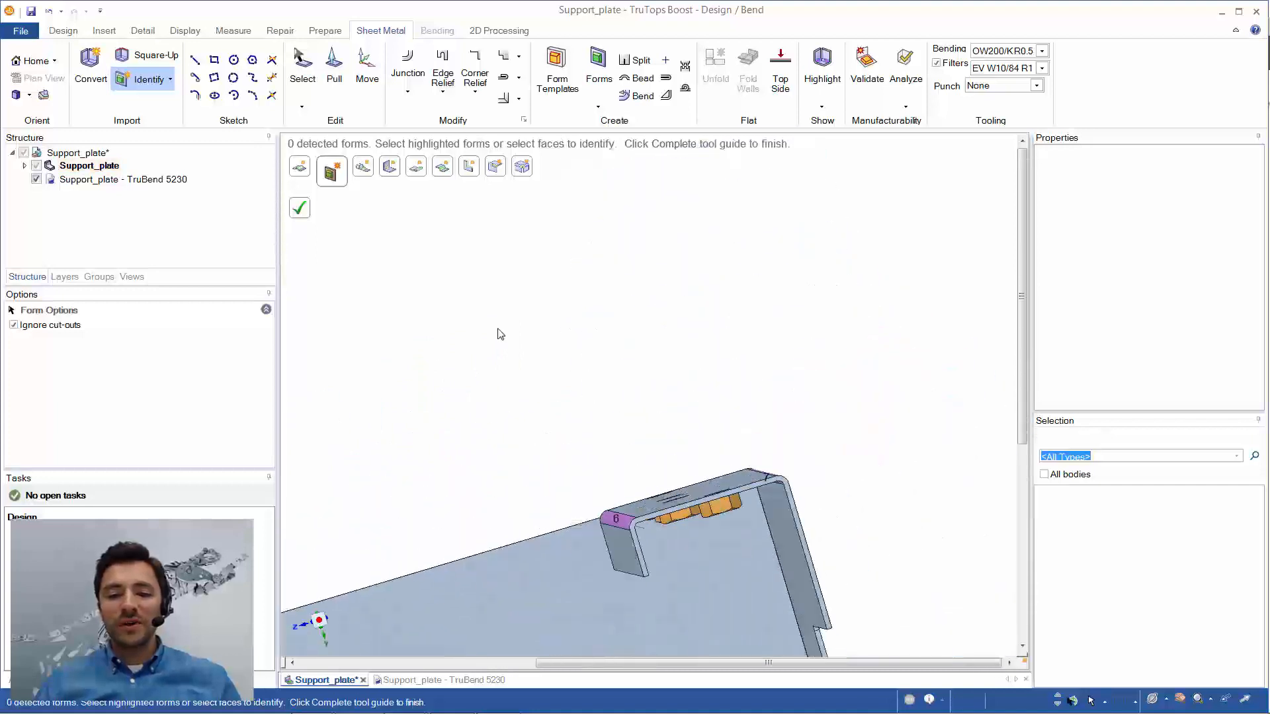
pyautogui.click(880, 82)
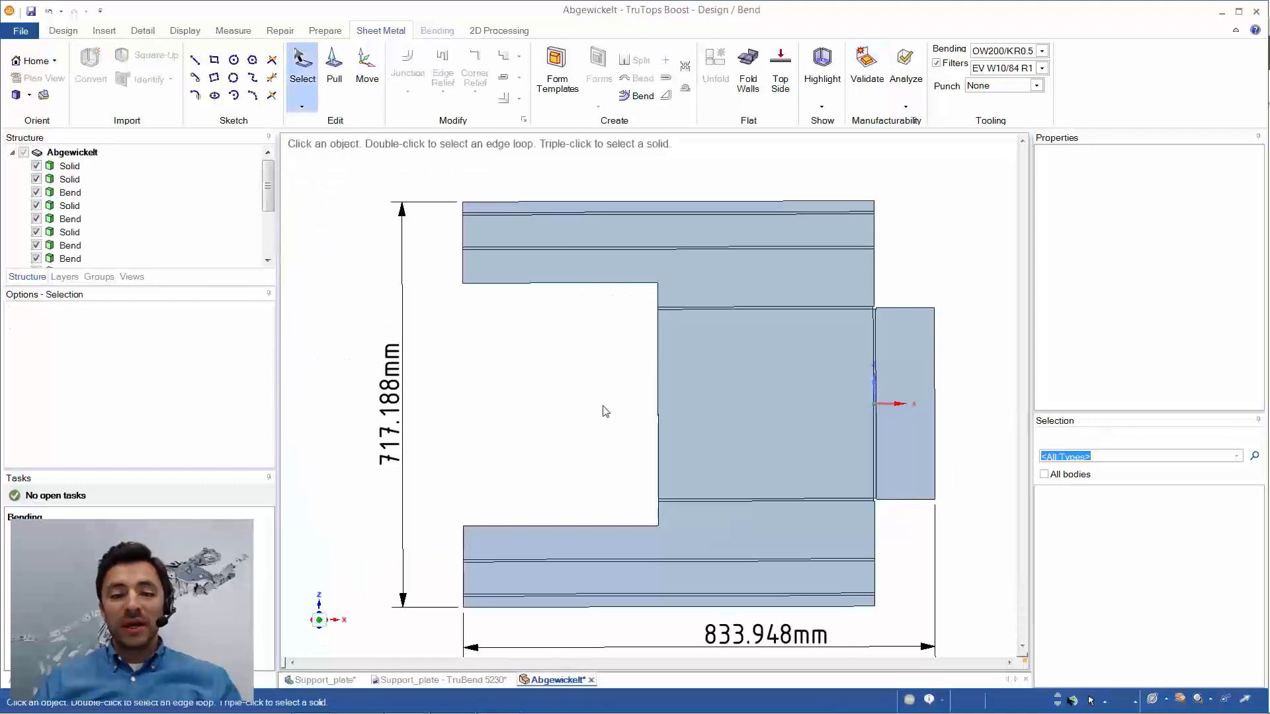
pyautogui.click(65, 277)
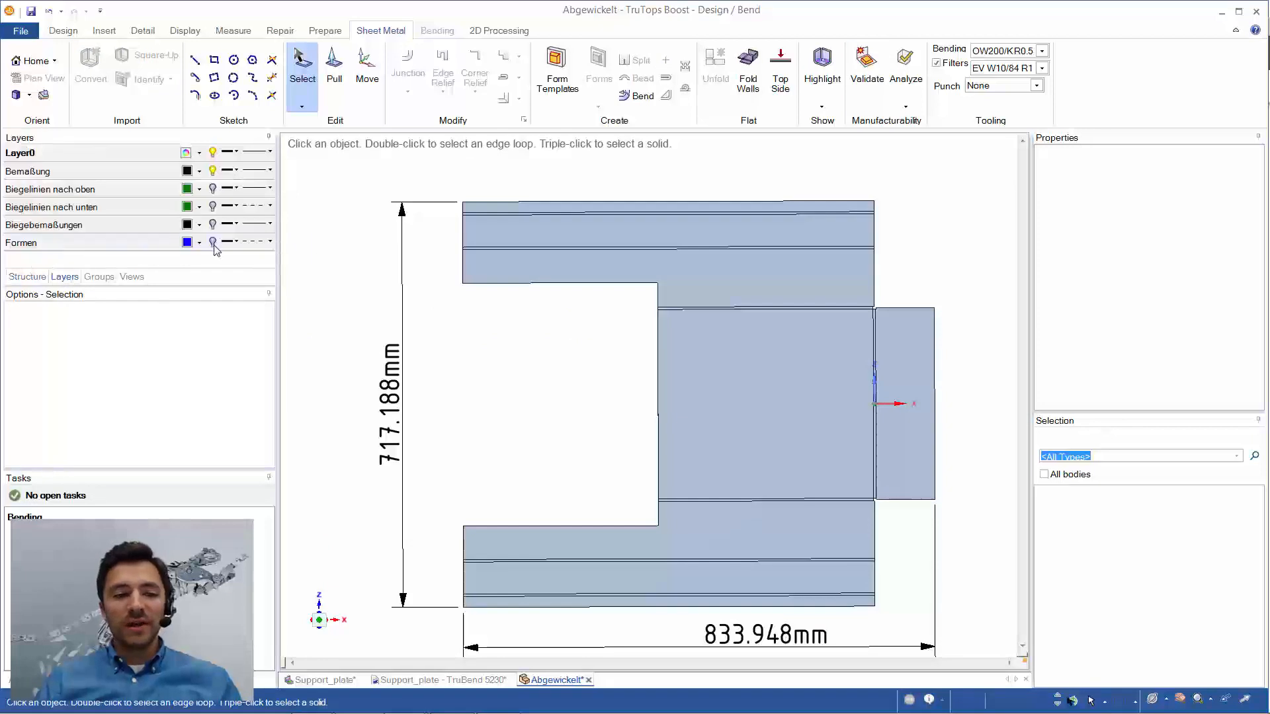
pyautogui.click(212, 242)
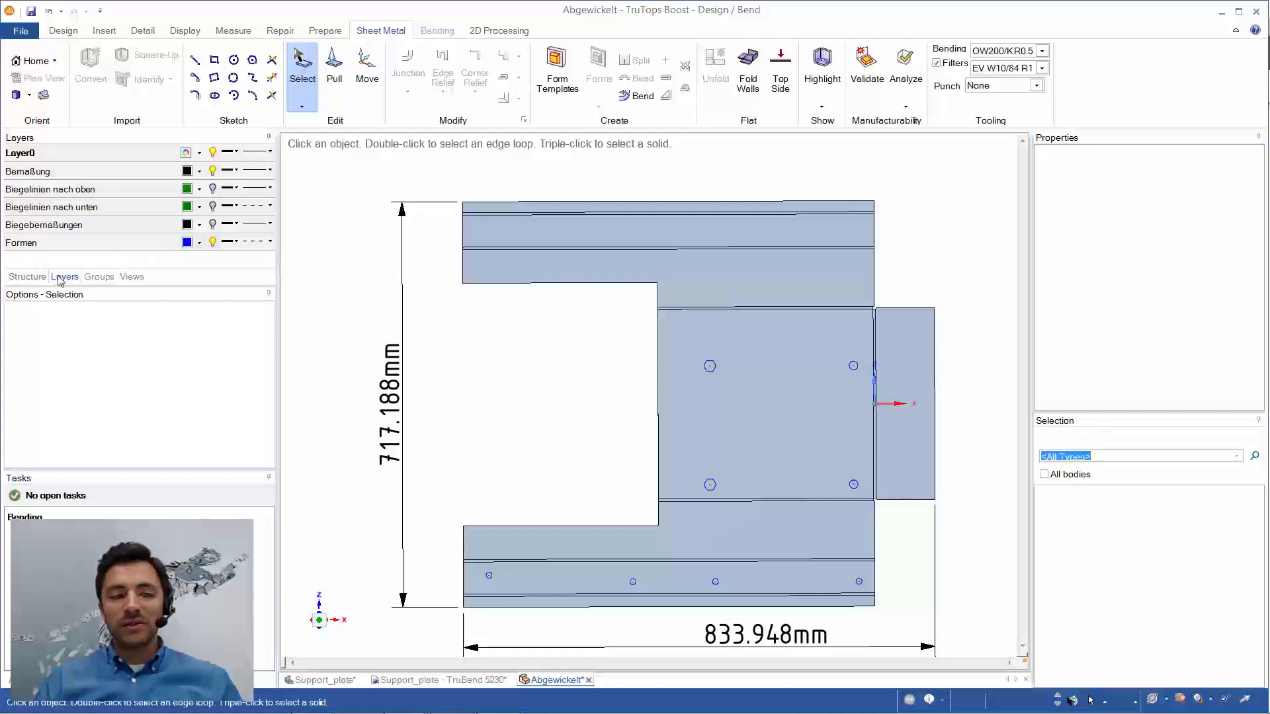
pyautogui.click(27, 278)
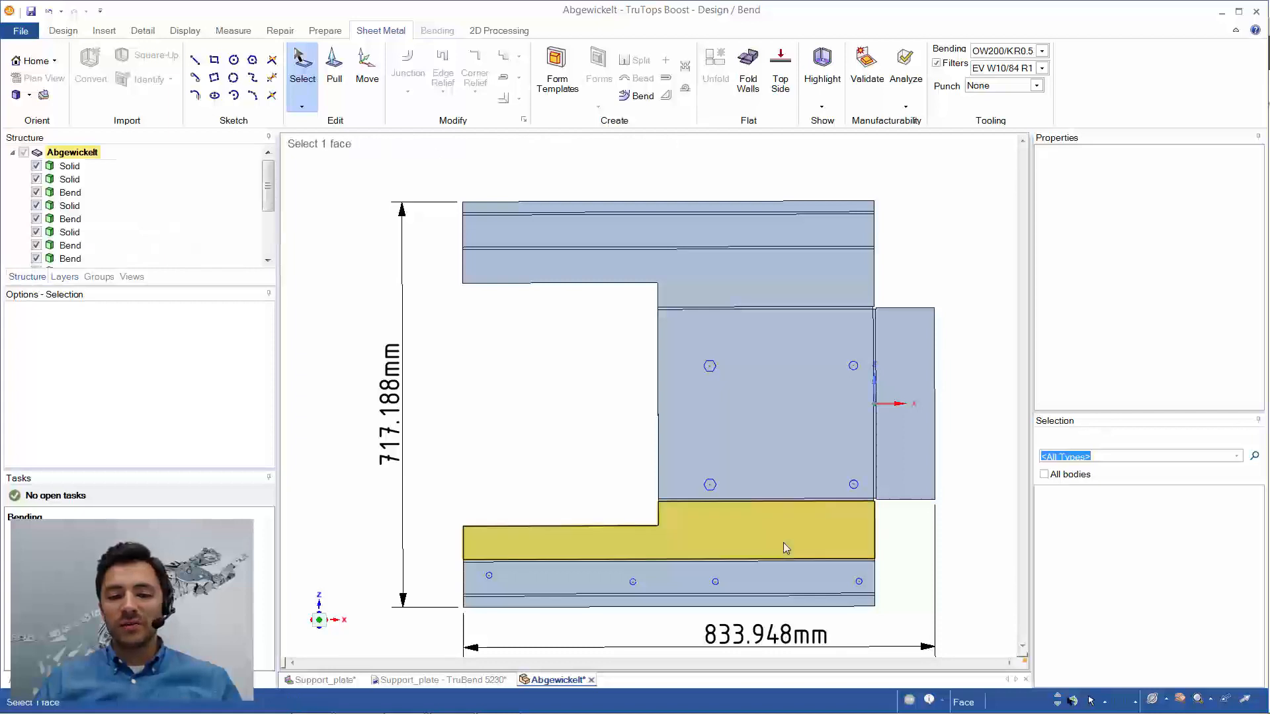
# - Examine the form contours marked on the base and the lower flange of the flat pattern
pyautogui.scroll(2, 783, 542)
pyautogui.scroll(-1, 783, 542)
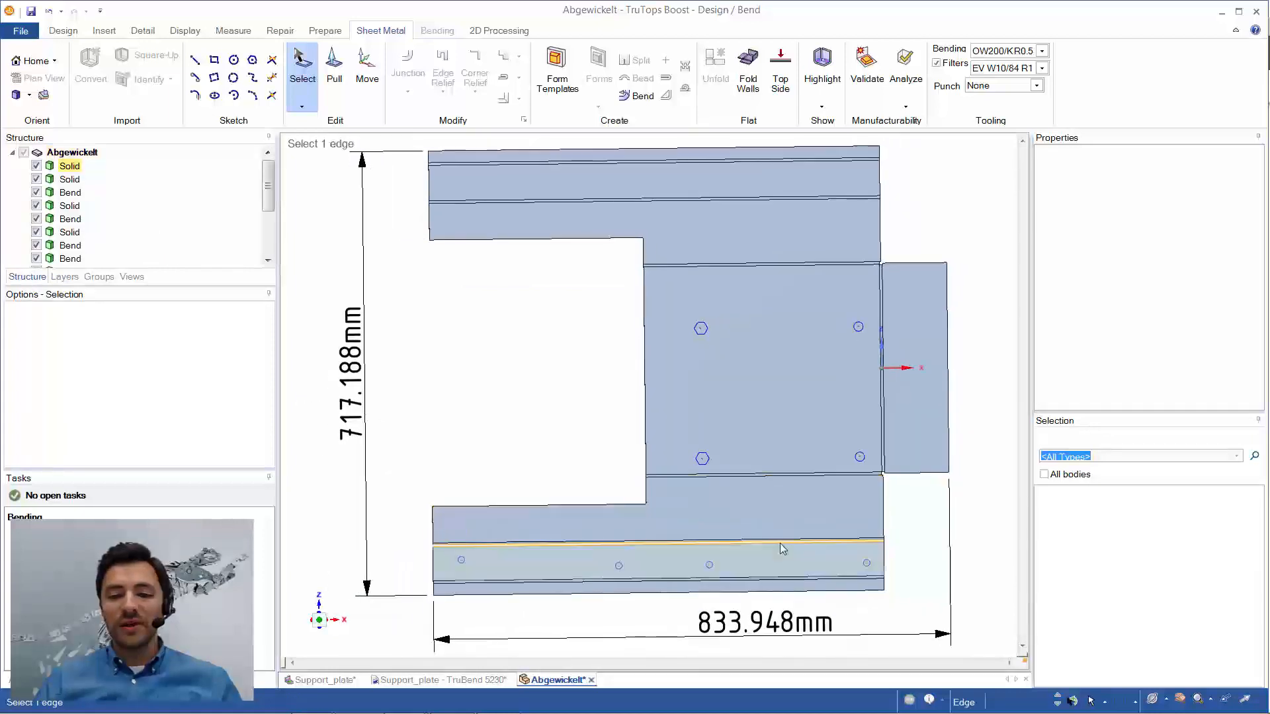
pyautogui.scroll(3, 712, 491)
pyautogui.scroll(-3, 717, 545)
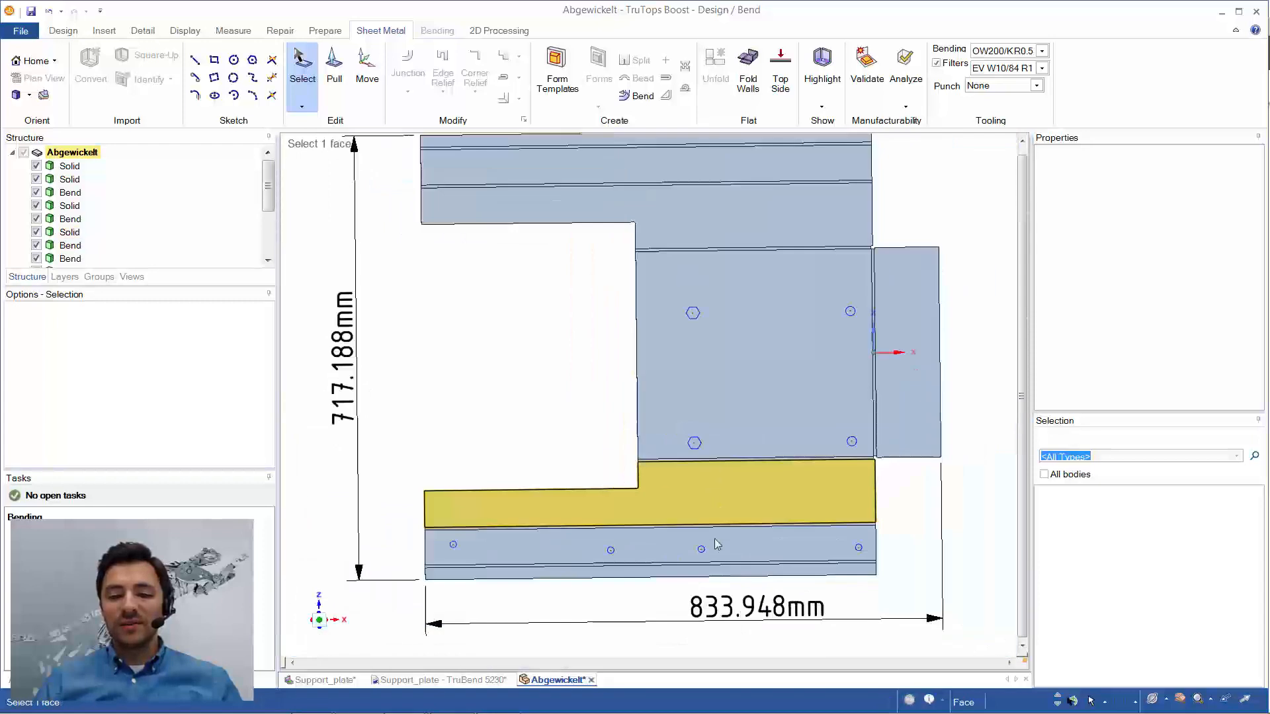
pyautogui.scroll(3, 718, 545)
pyautogui.scroll(-3, 553, 543)
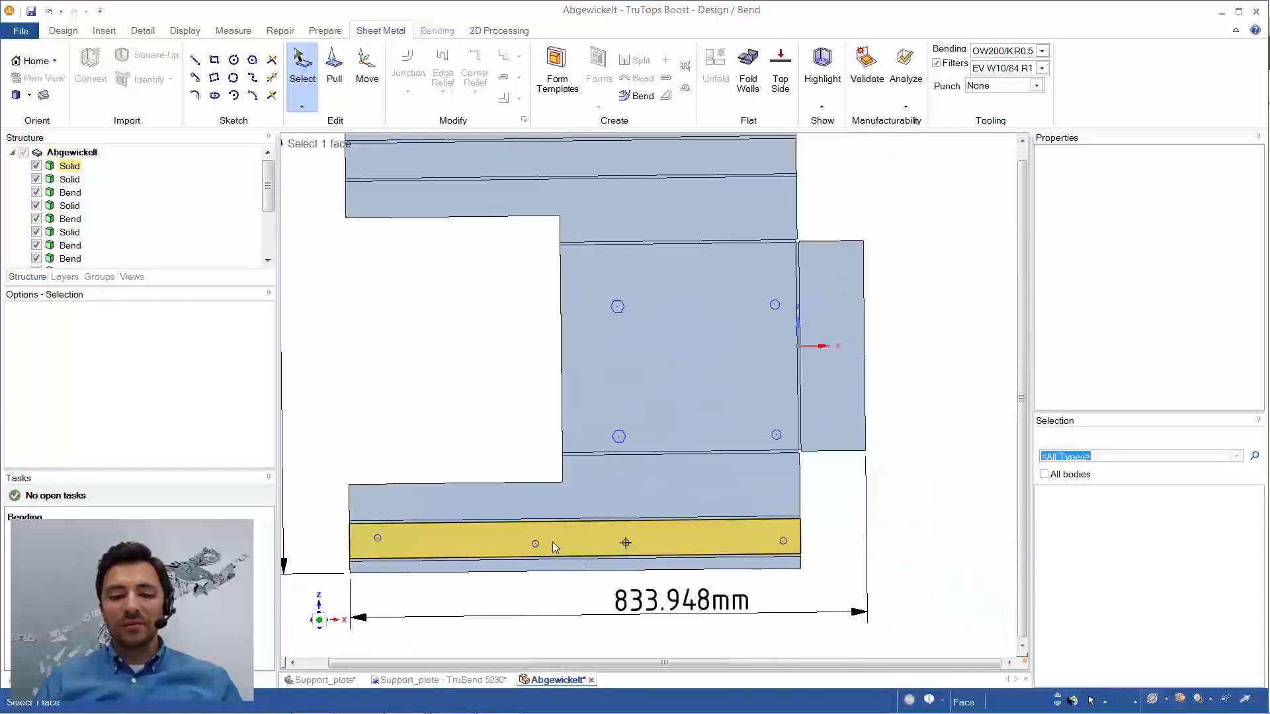
pyautogui.scroll(-1, 555, 546)
pyautogui.scroll(1, 555, 546)
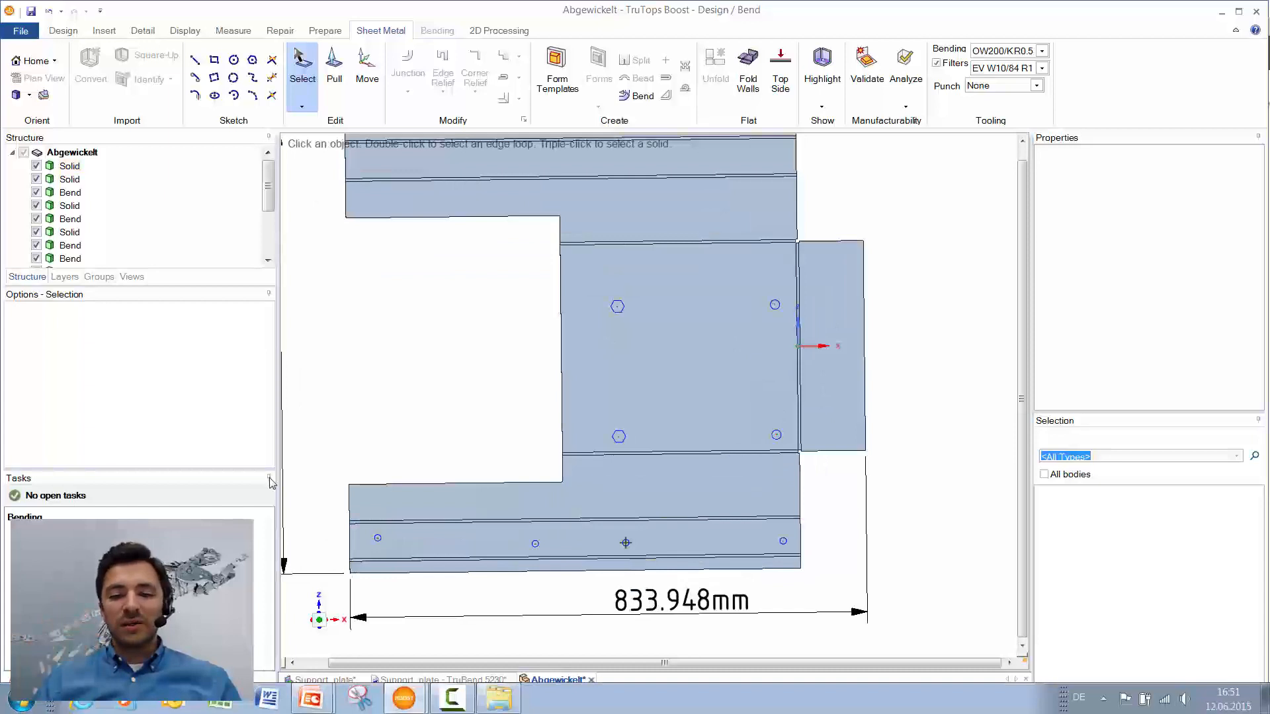
# - Create a drawing sheet from the unfolded support plate and centre the overall width dimension beneath the flat-pattern view
pyautogui.scroll(-1, 505, 401)
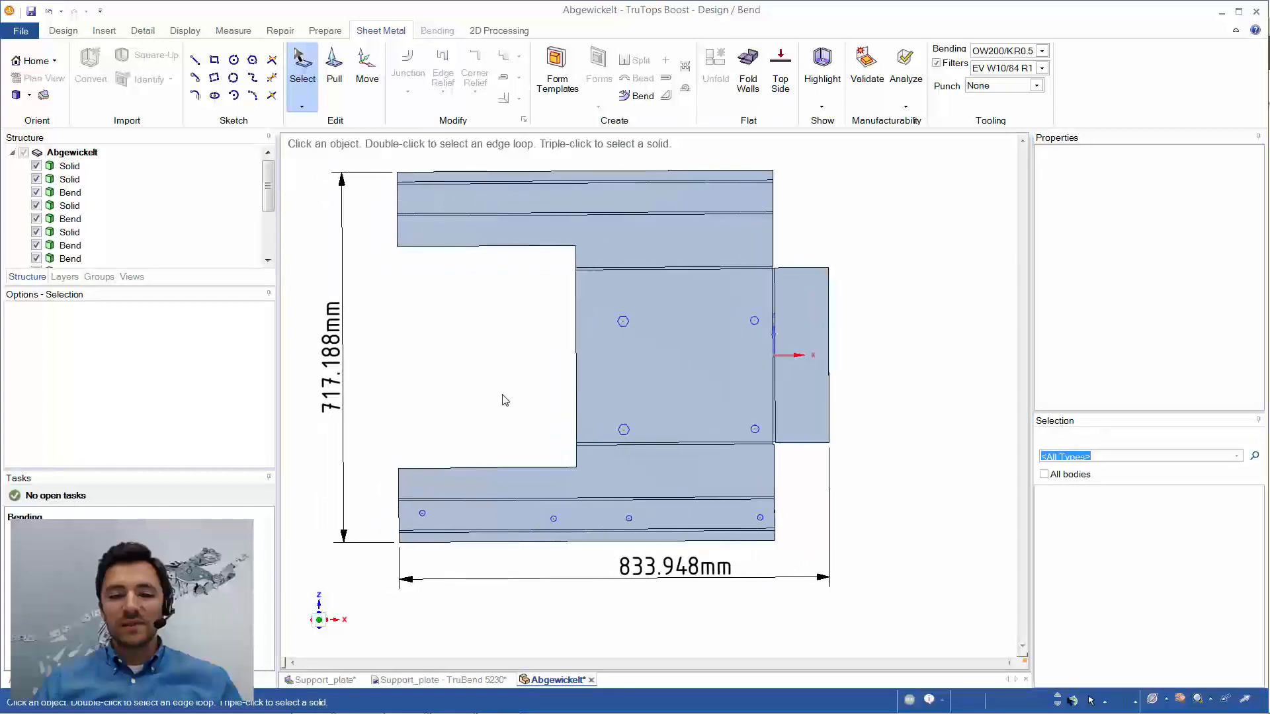
pyautogui.click(26, 31)
pyautogui.moveTo(39, 63)
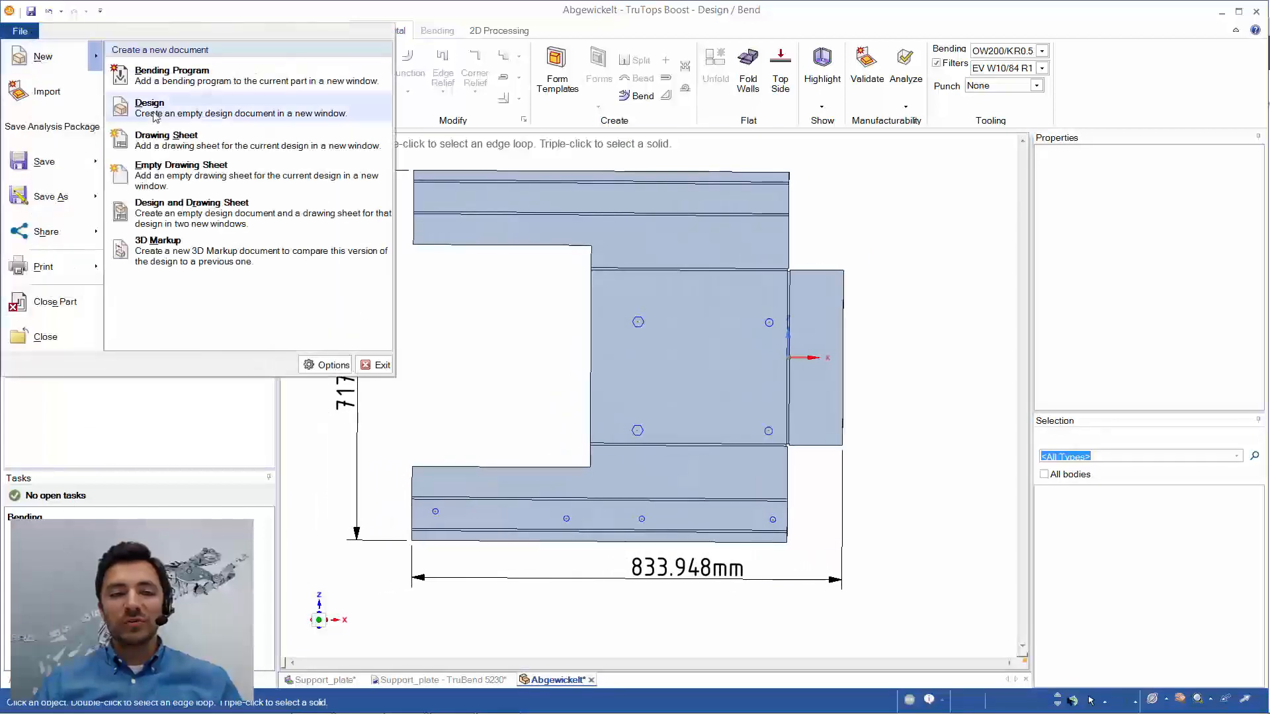
pyautogui.click(526, 278)
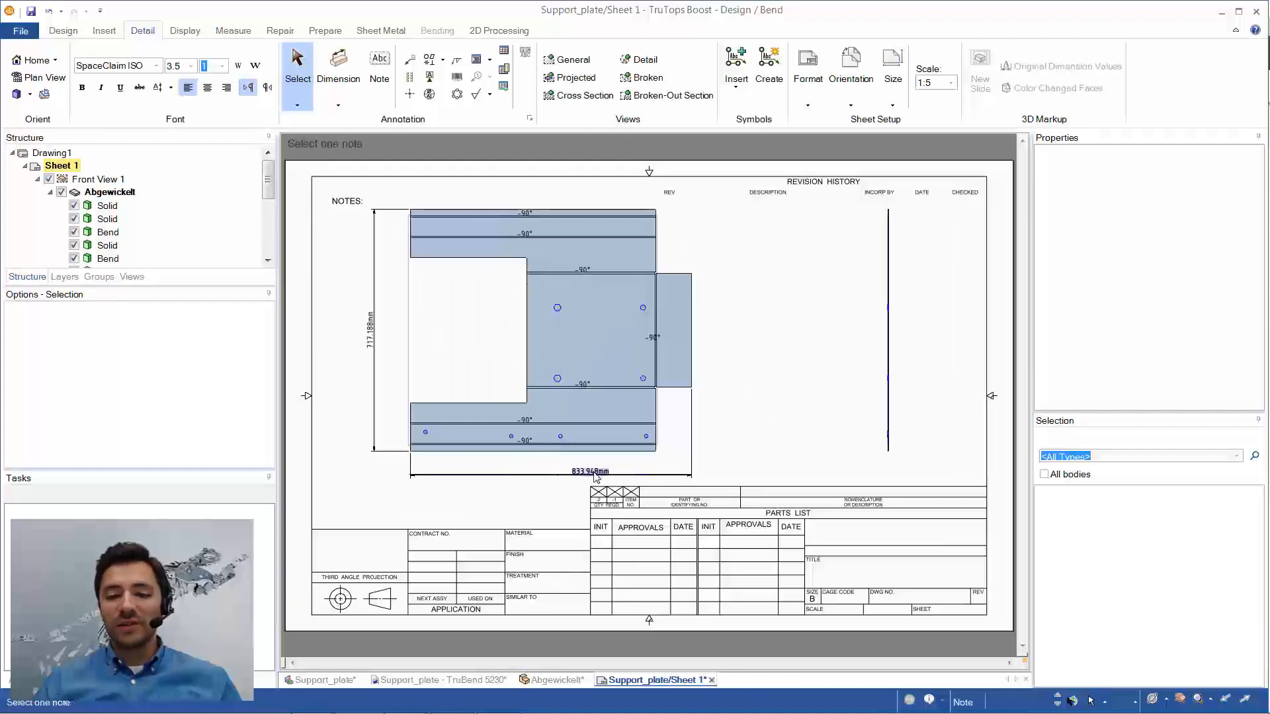
pyautogui.moveTo(591, 472); pyautogui.dragTo(563, 471)
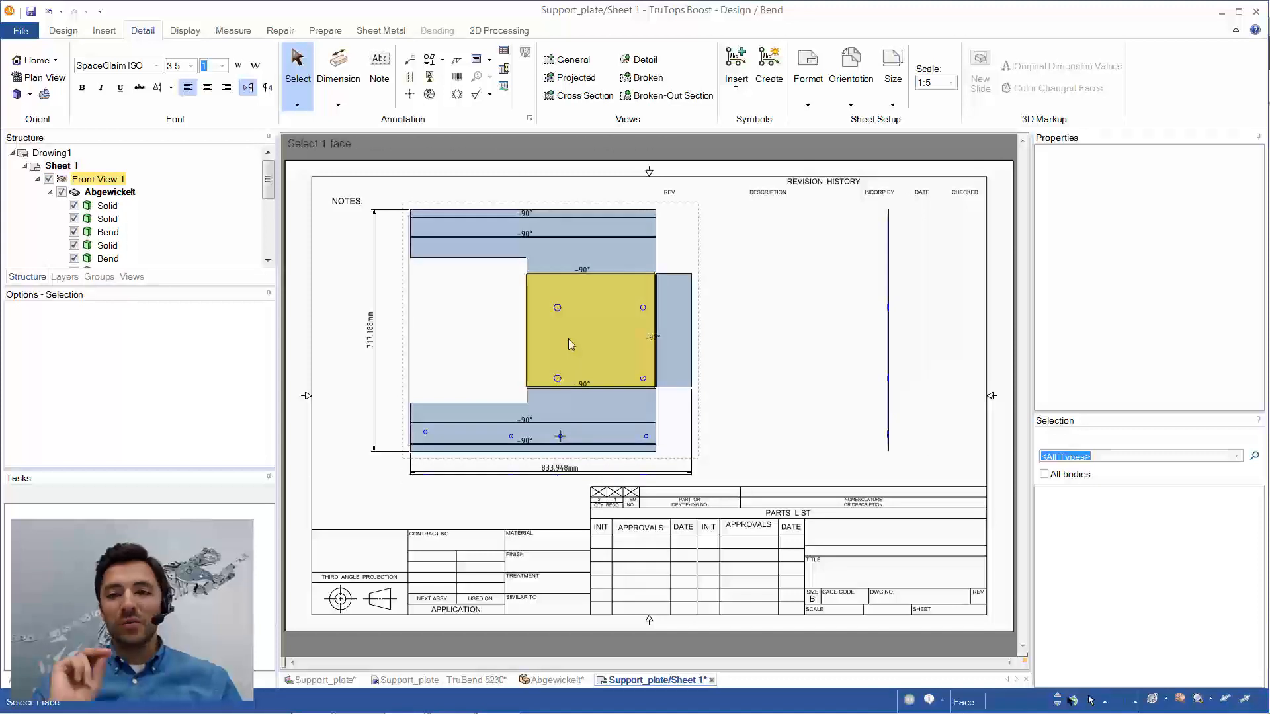
# - Close the drawing sheet and the flat pattern, and close the Support_plate design with its changes saved
pyautogui.click(712, 680)
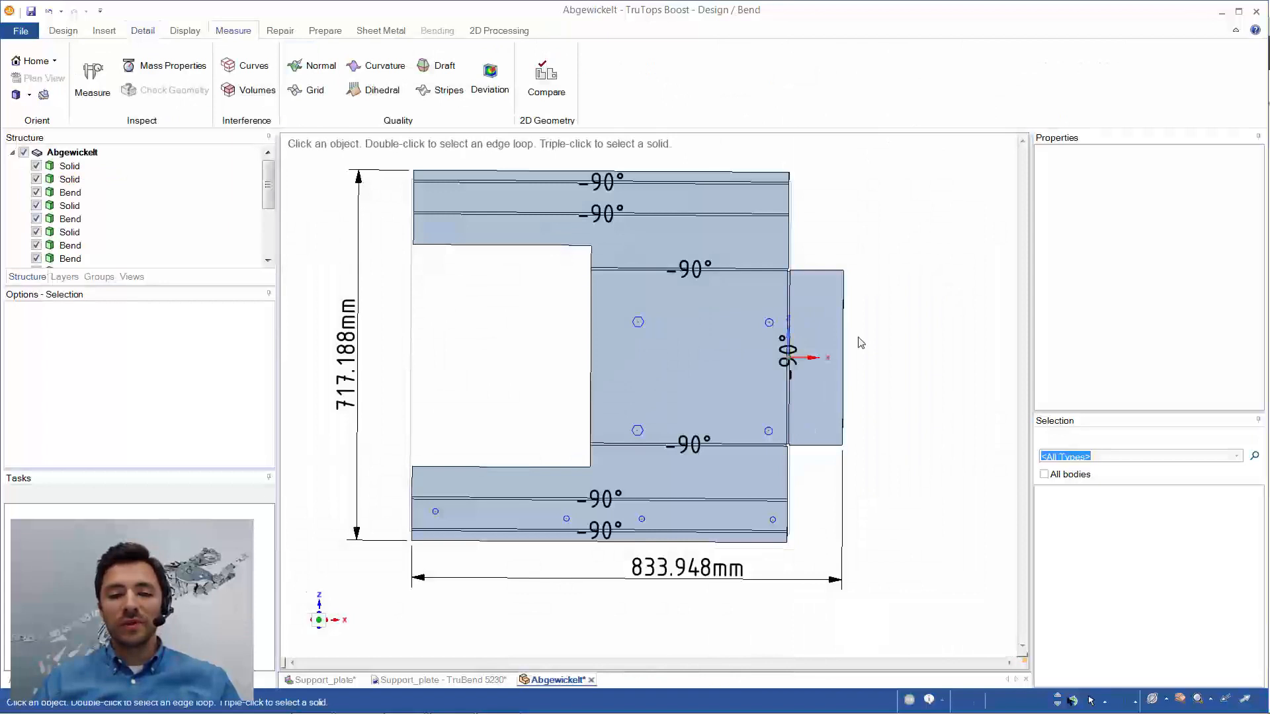
pyautogui.click(591, 680)
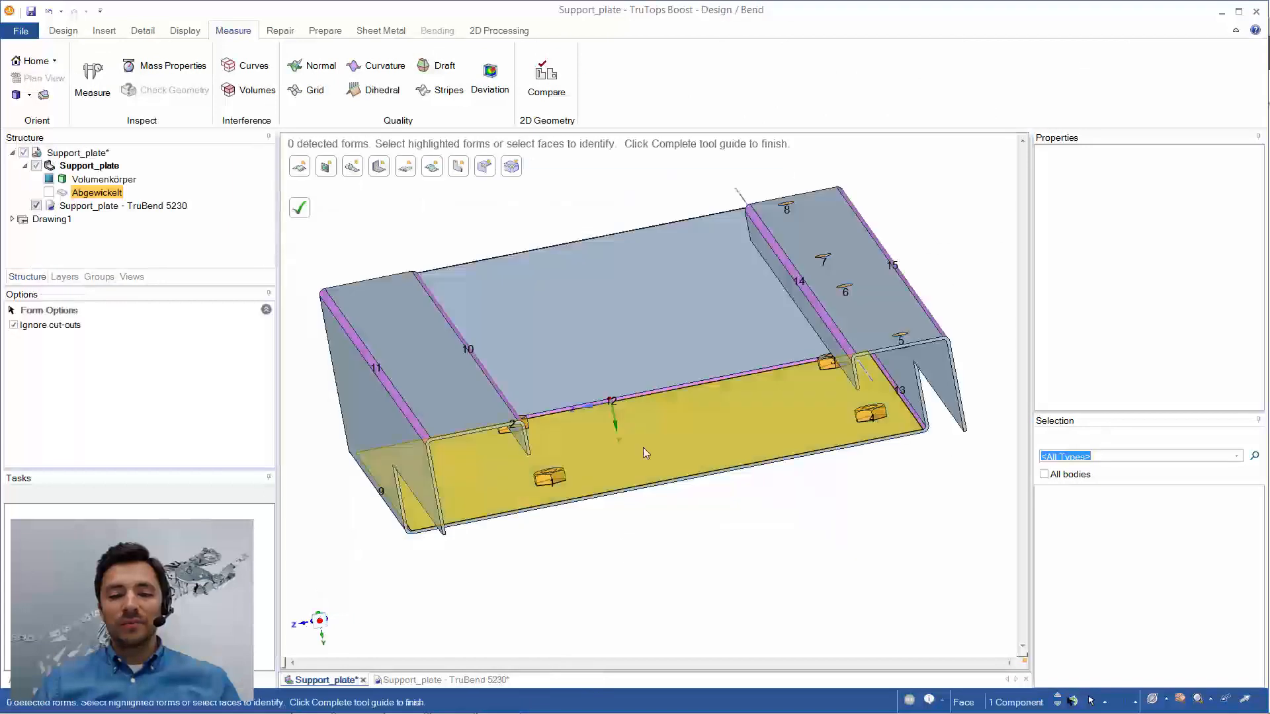
pyautogui.moveTo(643, 447); pyautogui.dragTo(614, 111, button='middle')
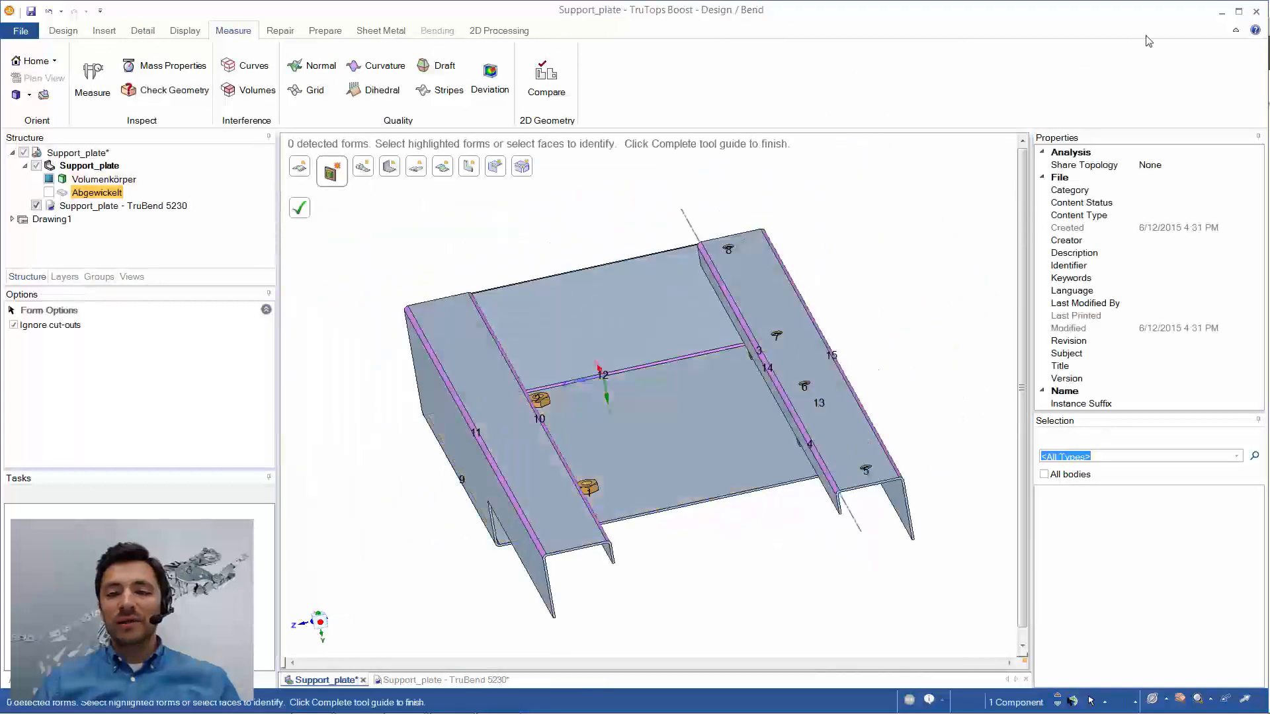
pyautogui.click(1255, 11)
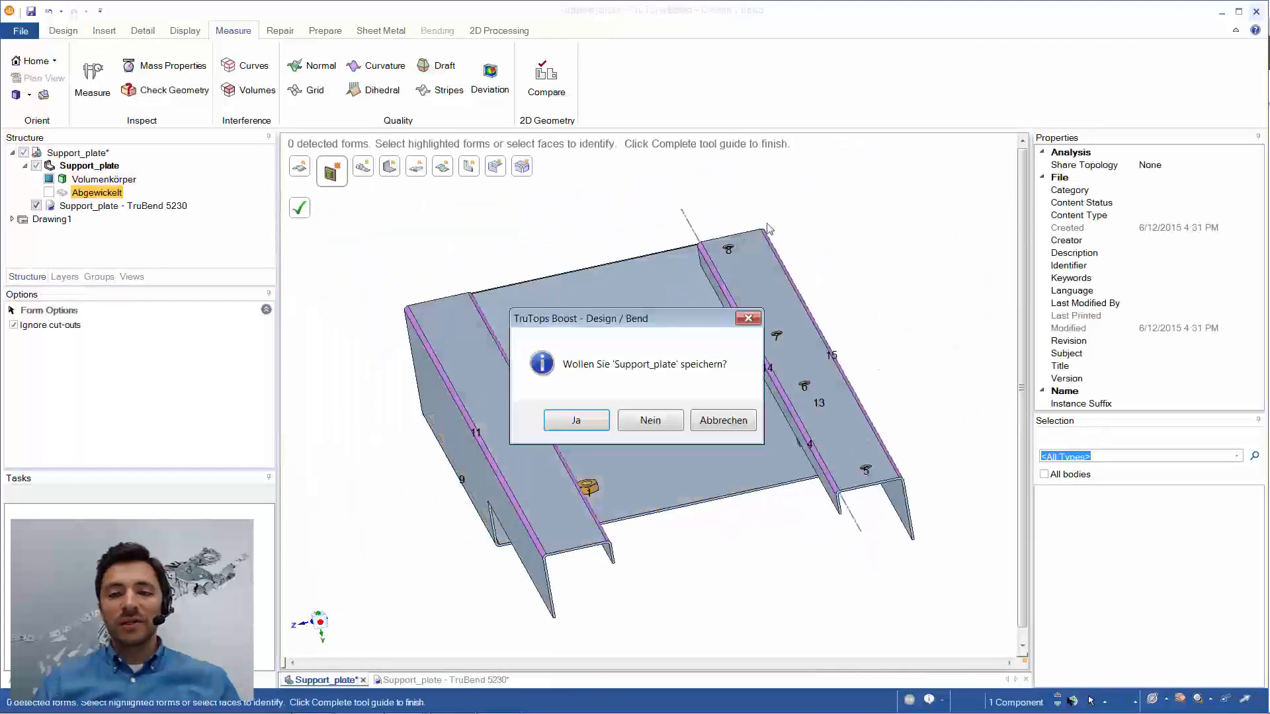
pyautogui.click(594, 419)
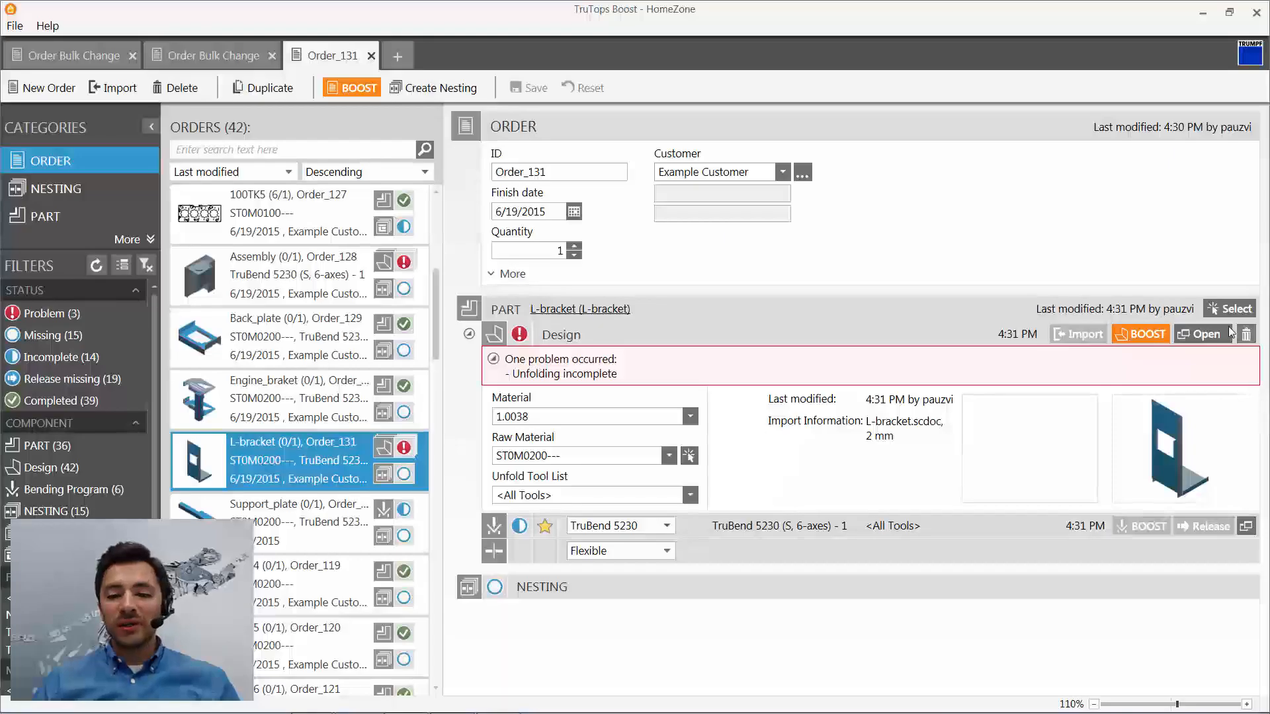
# - Open the L-bracket design from its order, expand its component in the structure and examine the nuts on the flanges
pyautogui.click(1200, 337)
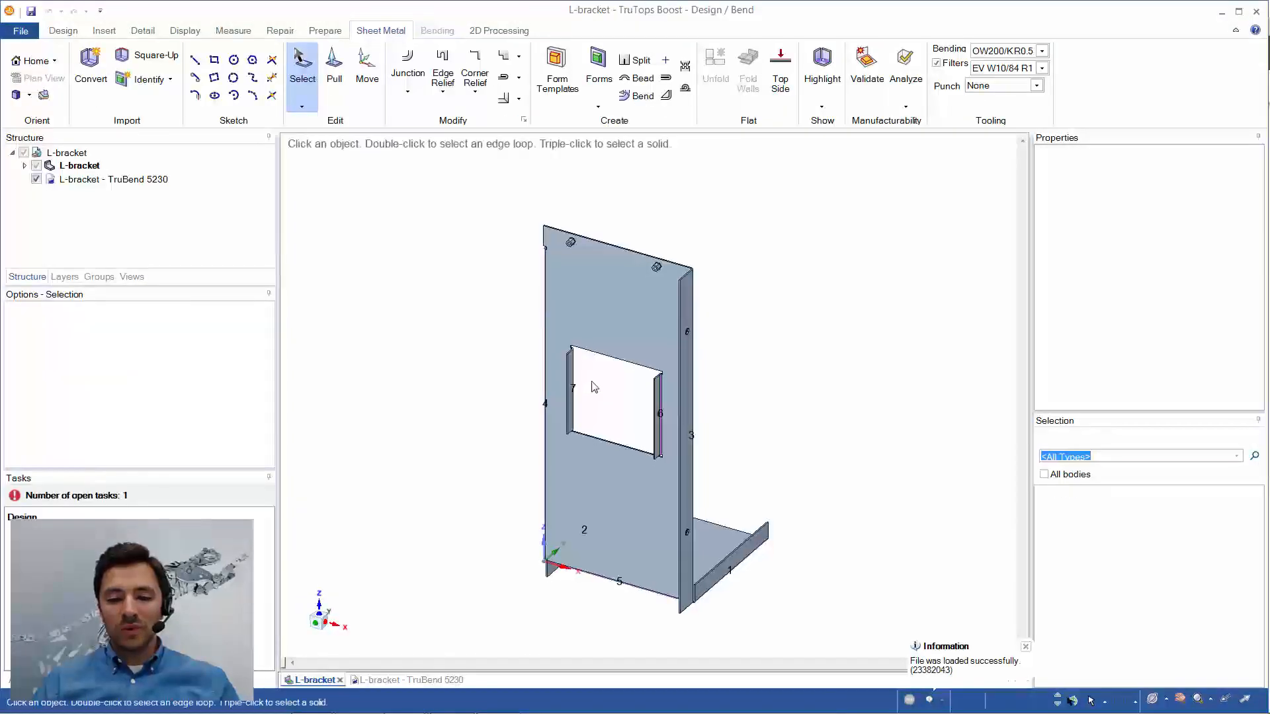
pyautogui.moveTo(591, 381); pyautogui.dragTo(495, 369, button='middle')
pyautogui.click(495, 369)
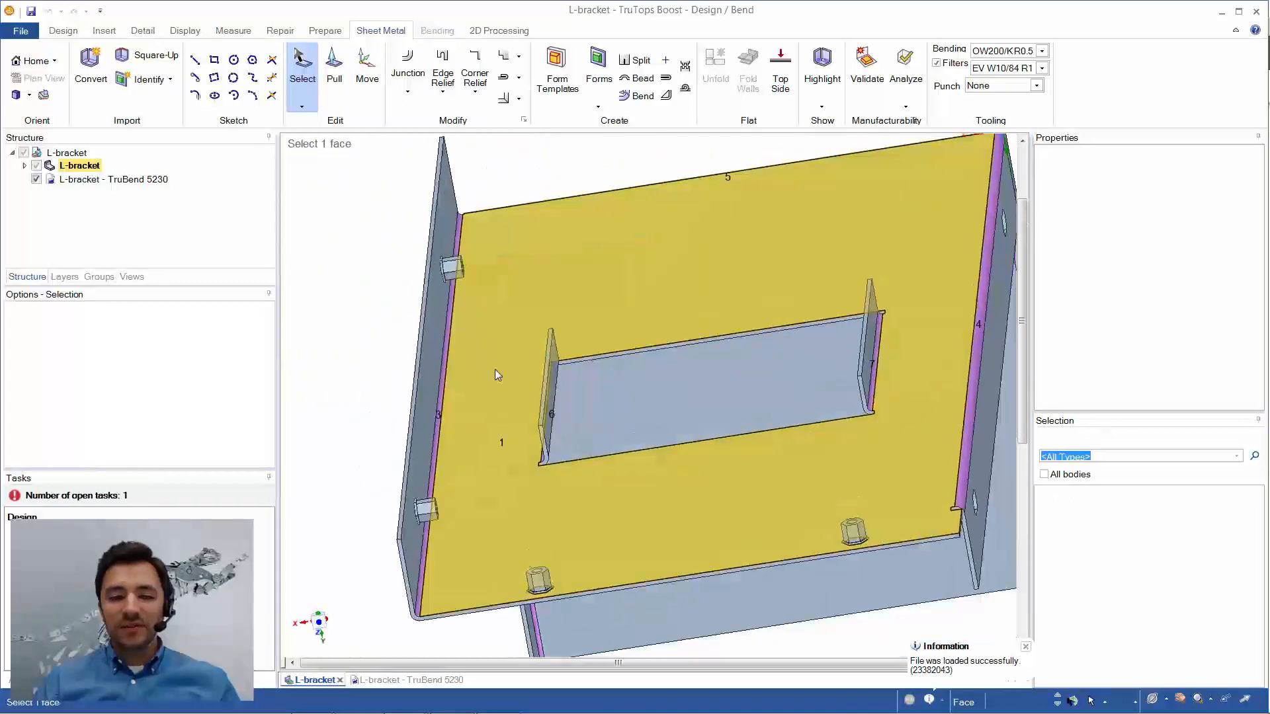
pyautogui.click(24, 166)
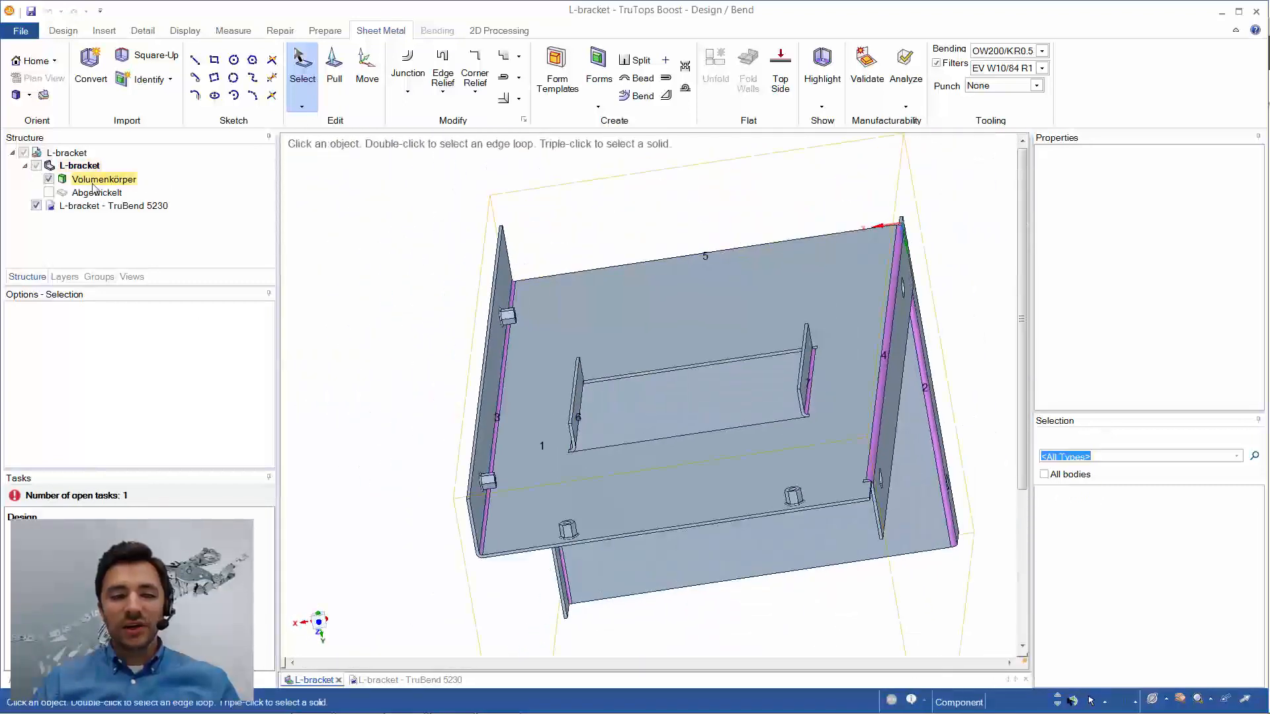
pyautogui.moveTo(465, 295); pyautogui.dragTo(378, 413, button='middle')
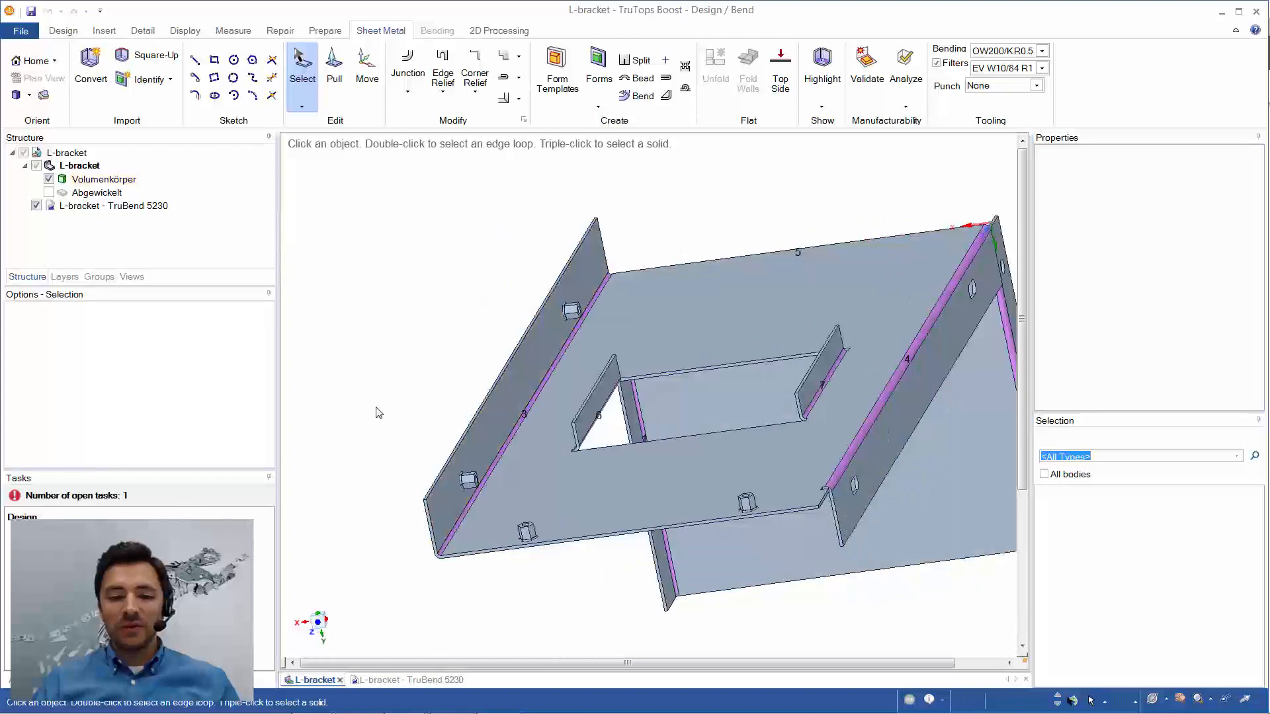
# - Identify the detected nuts on the L-bracket as forms with Ignore cut-outs enabled
pyautogui.click(147, 80)
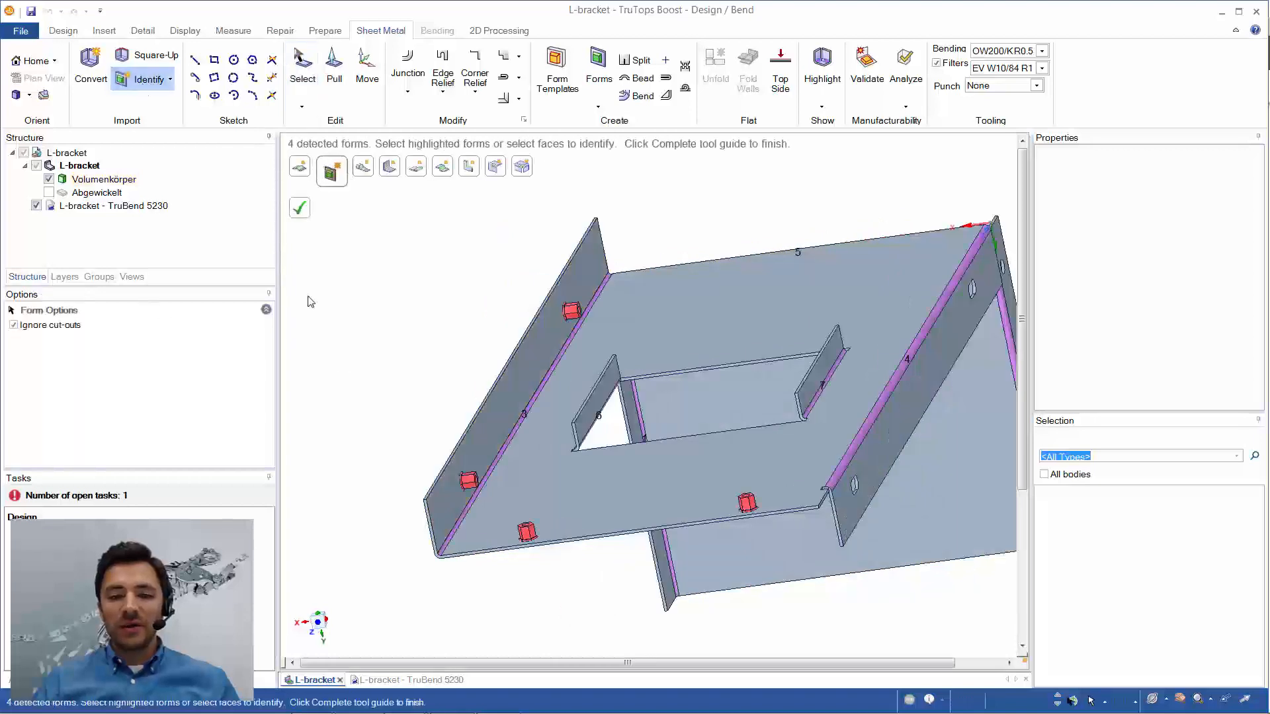
pyautogui.click(301, 210)
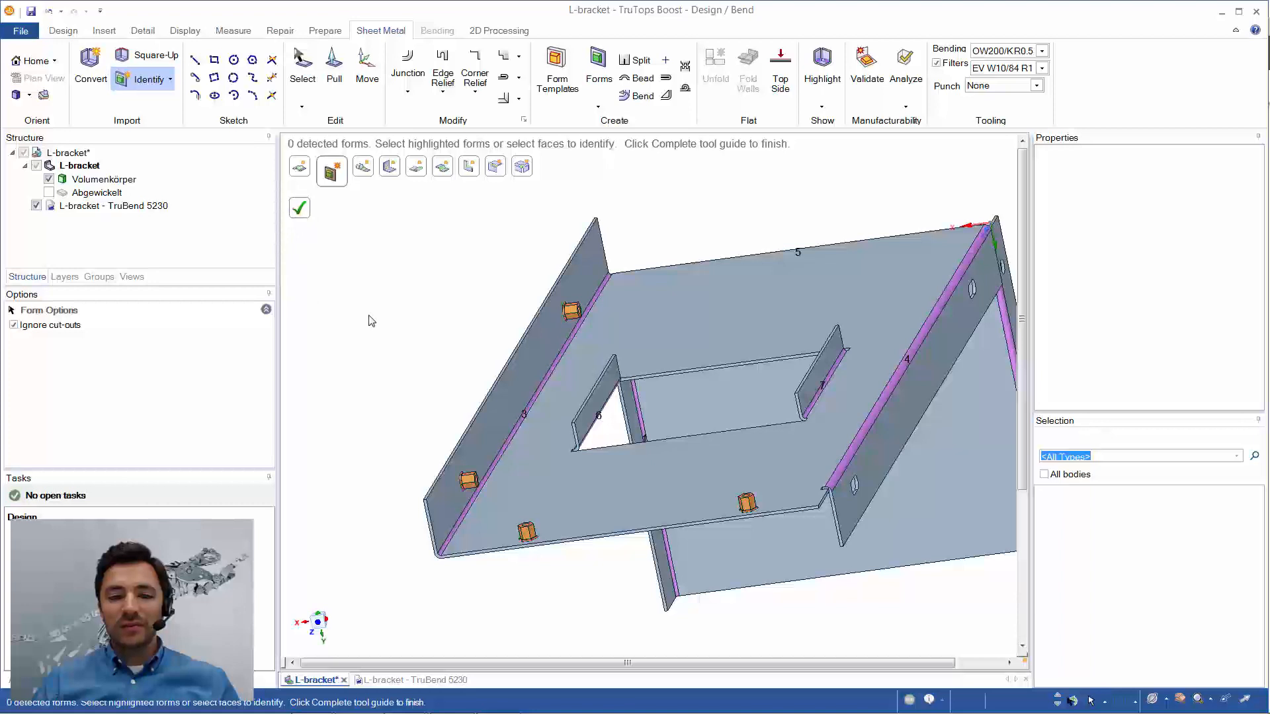
pyautogui.scroll(1, 400, 382)
pyautogui.scroll(-2, 400, 382)
pyautogui.moveTo(400, 382); pyautogui.dragTo(436, 423, button='middle')
# - Validate the L-bracket design, recalculate all its existing bending programs and inspect the part placed in the TruBend 5230
pyautogui.click(867, 74)
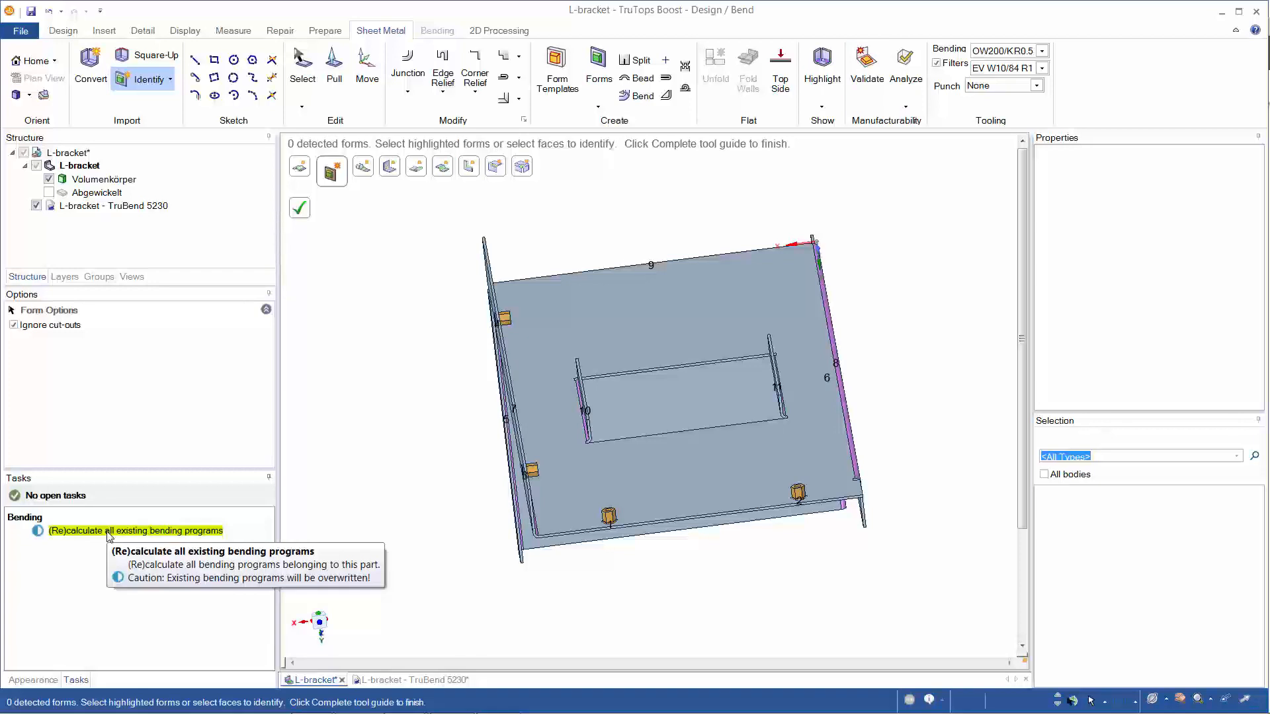
pyautogui.click(109, 532)
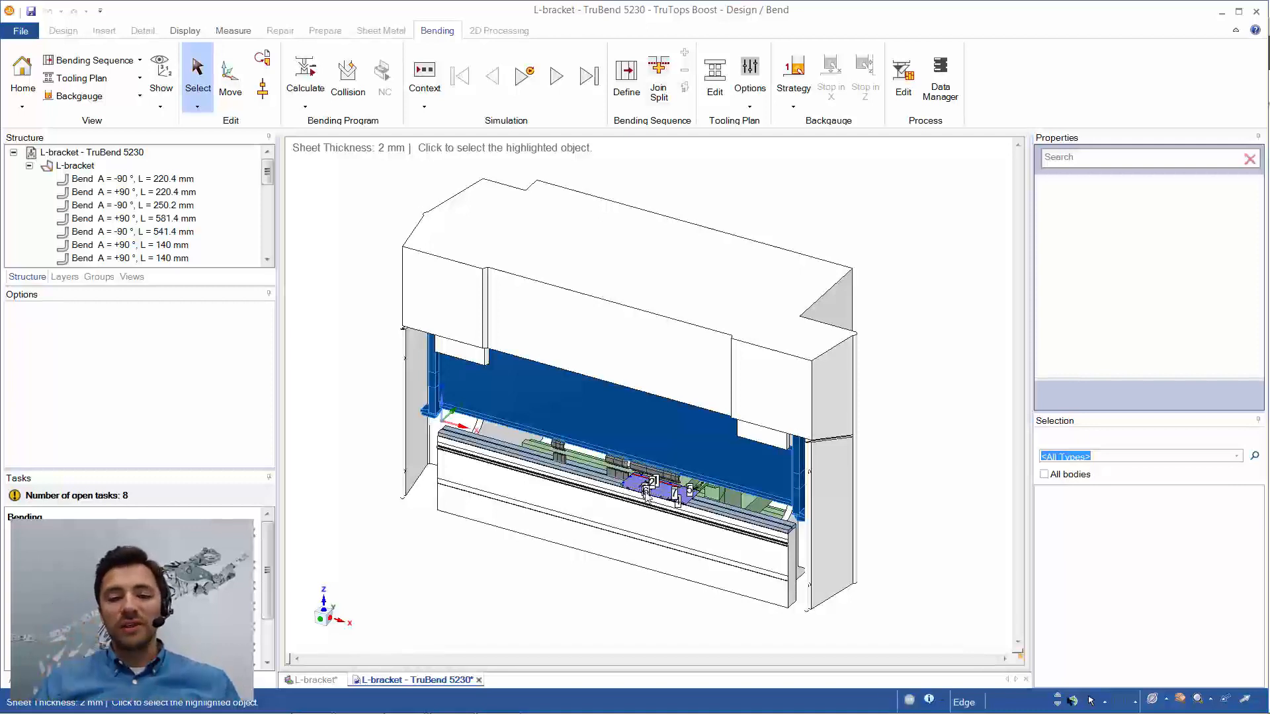
pyautogui.scroll(5, 623, 488)
pyautogui.scroll(5, 665, 504)
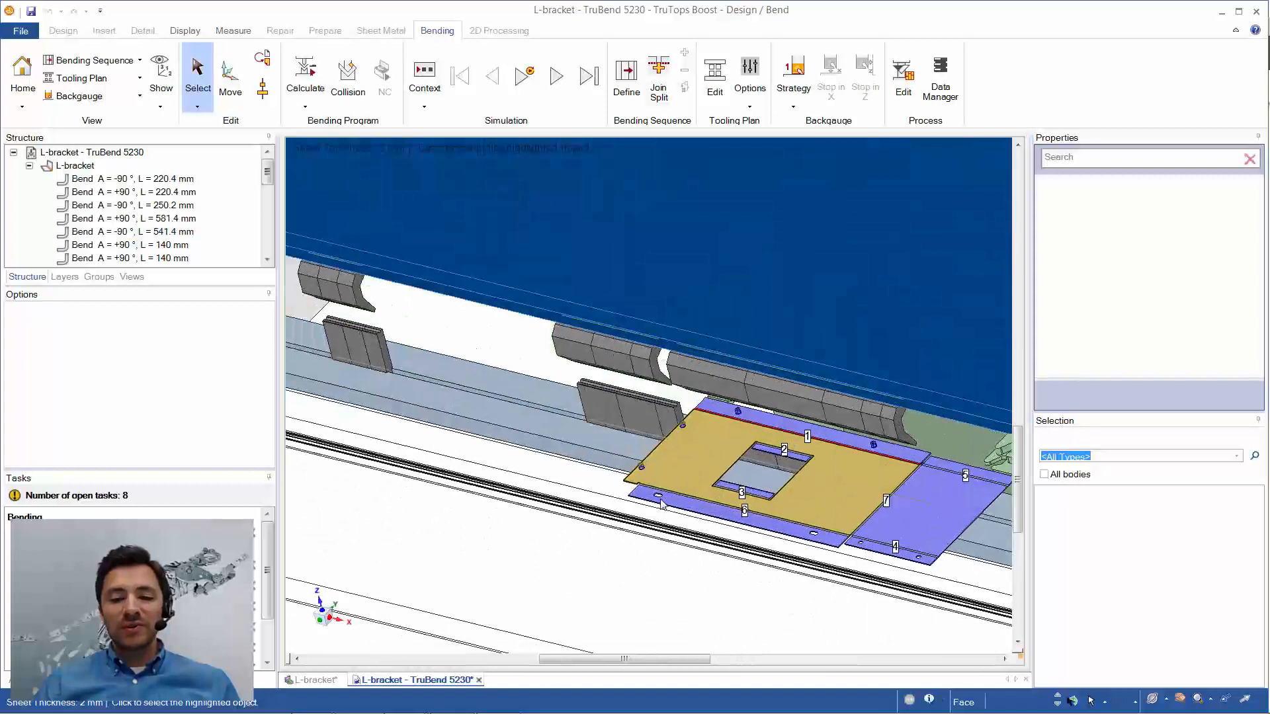
pyautogui.scroll(6, 662, 501)
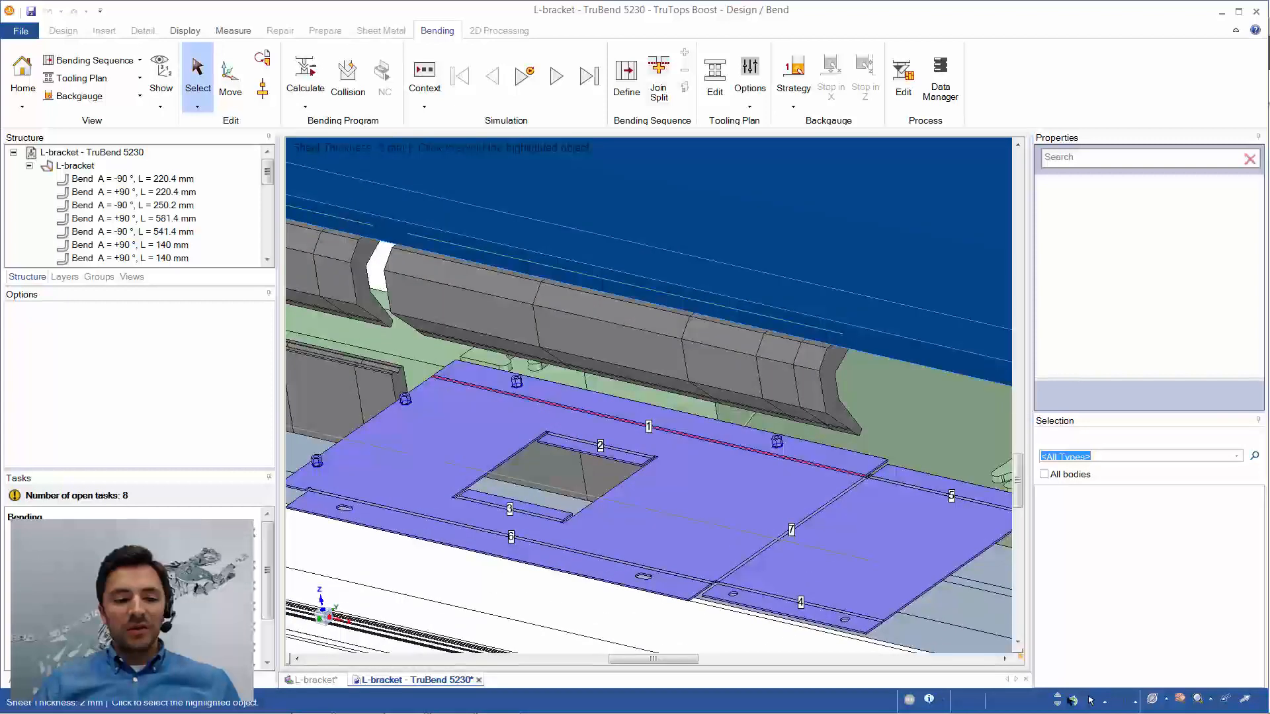
# - Review the die-width and press-force warnings of the L-bracket bending program and dismiss all open tasks
pyautogui.moveTo(155, 594)
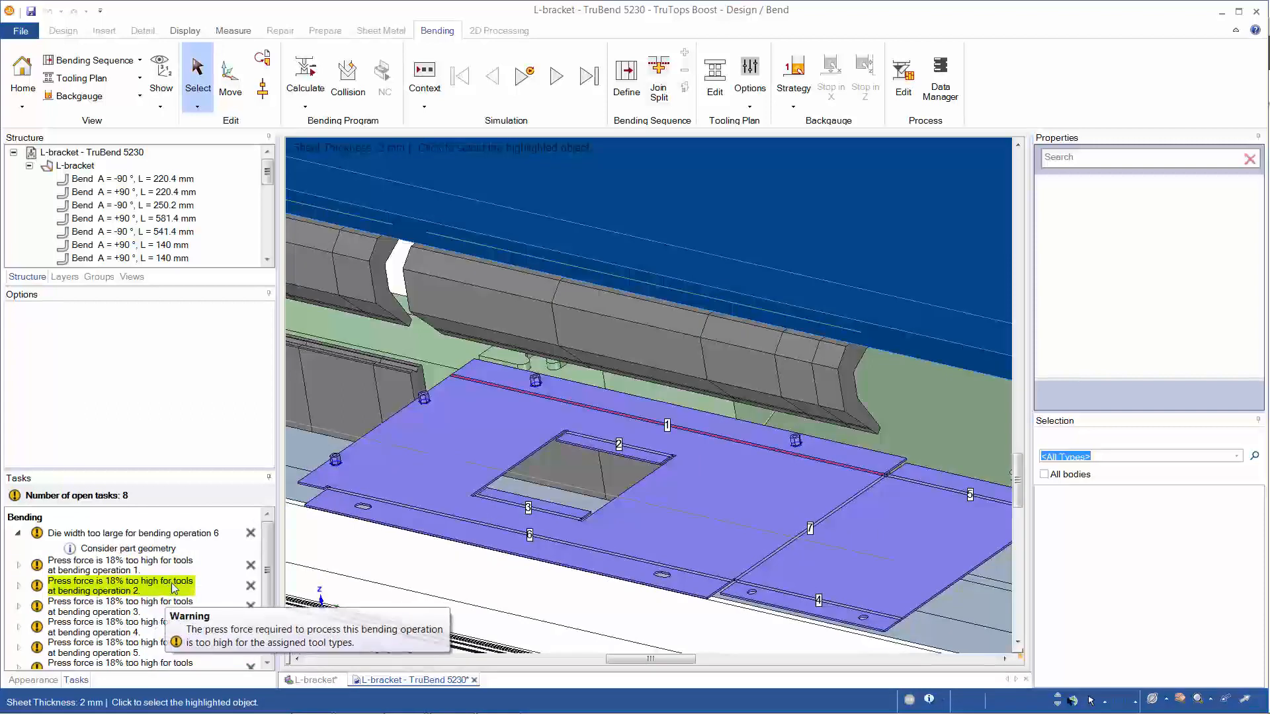
pyautogui.moveTo(172, 629)
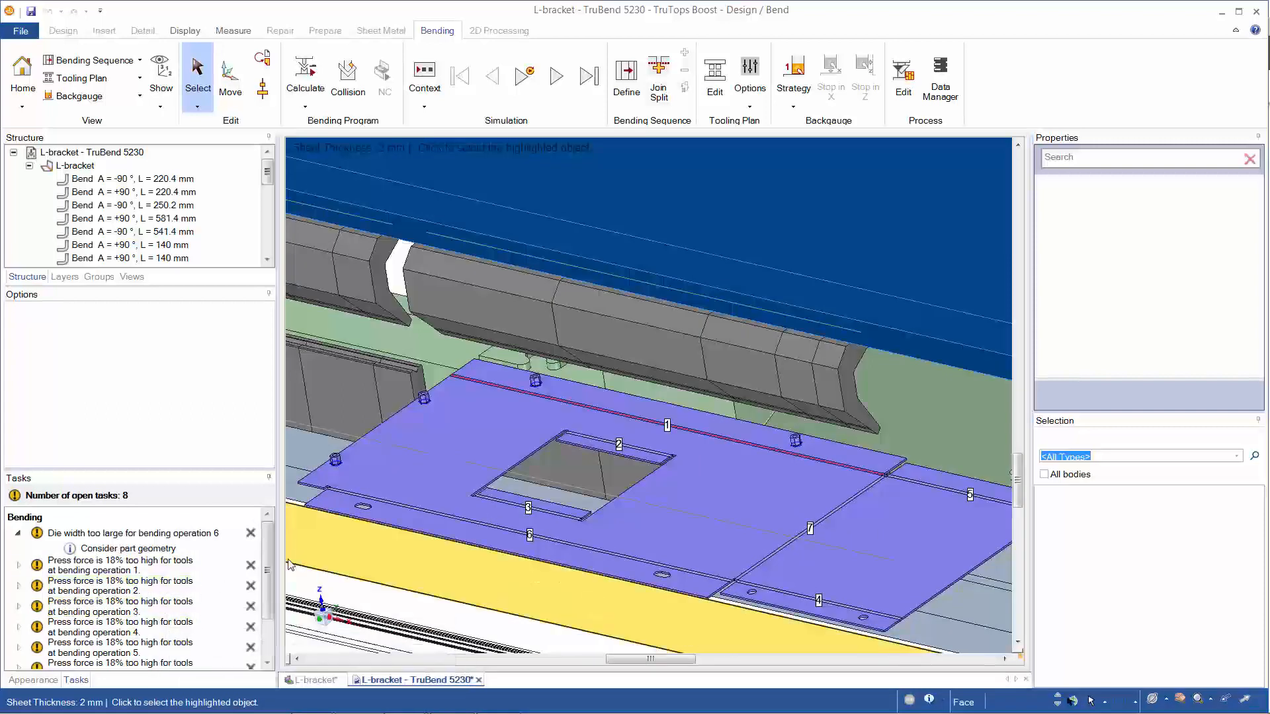
pyautogui.moveTo(267, 597); pyautogui.dragTo(265, 636)
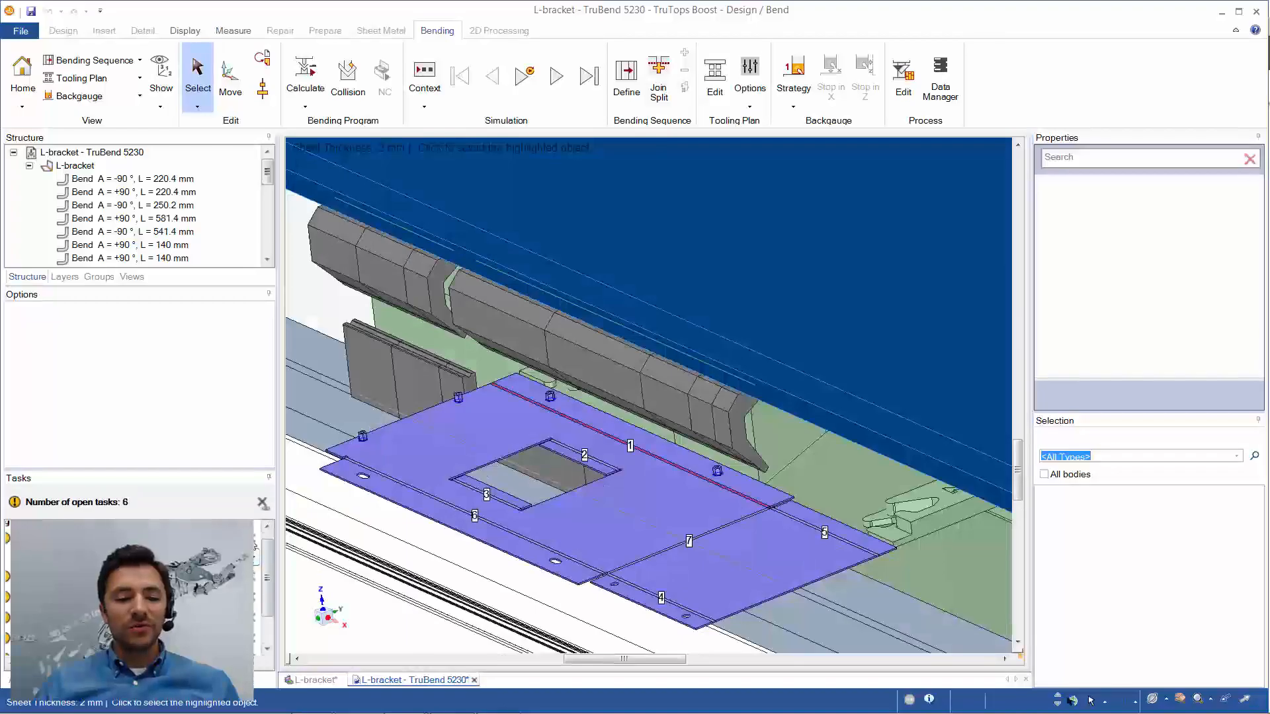
pyautogui.click(264, 548)
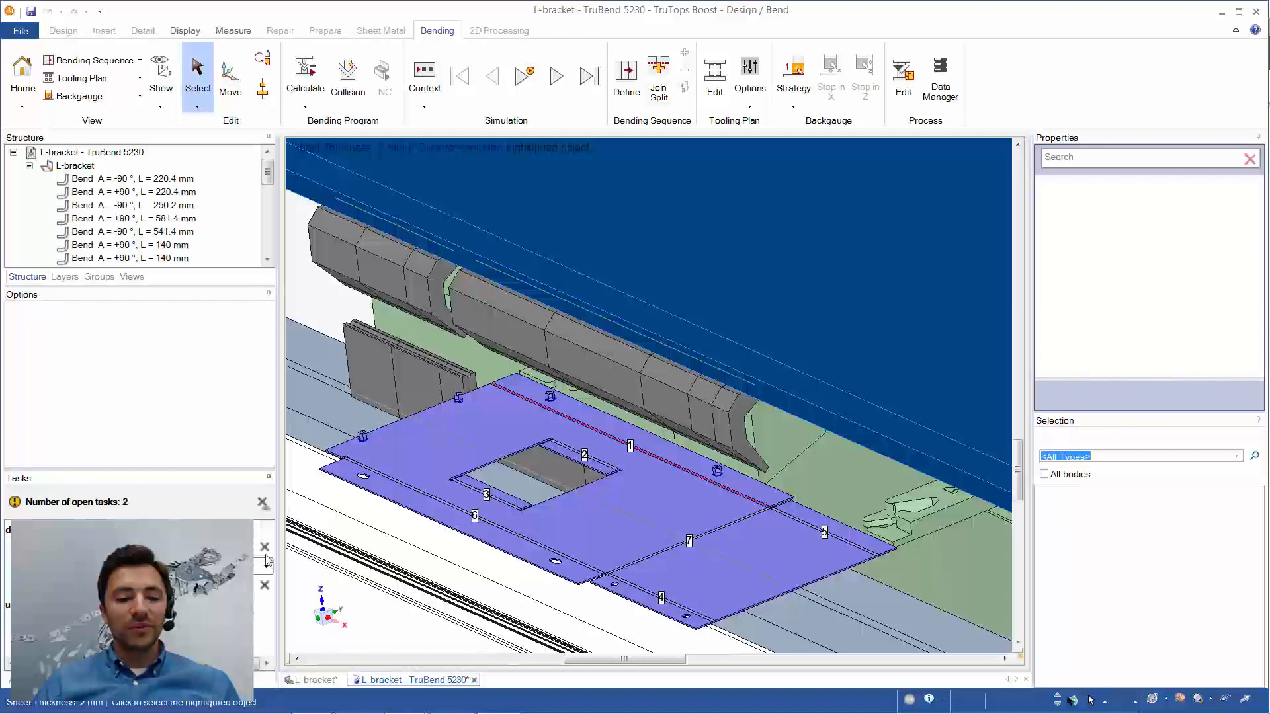
pyautogui.click(264, 548)
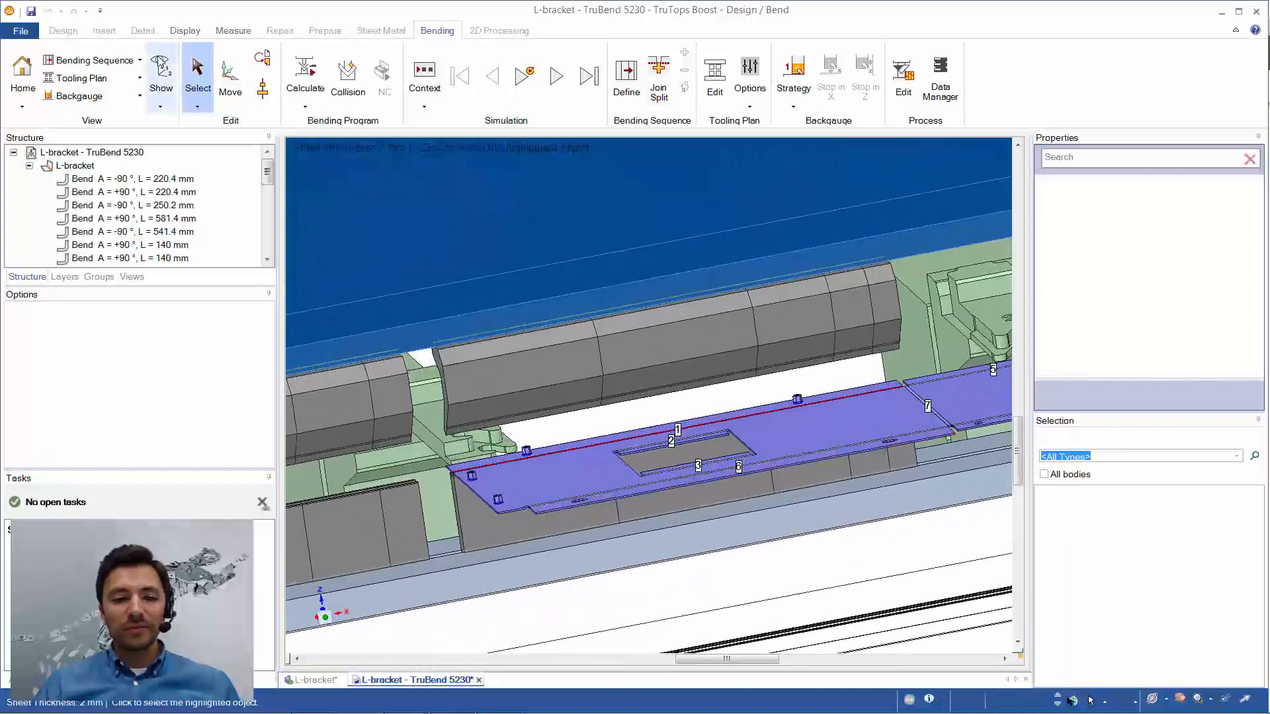
# - Step through the simulation of the L-bracket's first two bends in a side view of the tools
pyautogui.click(74, 83)
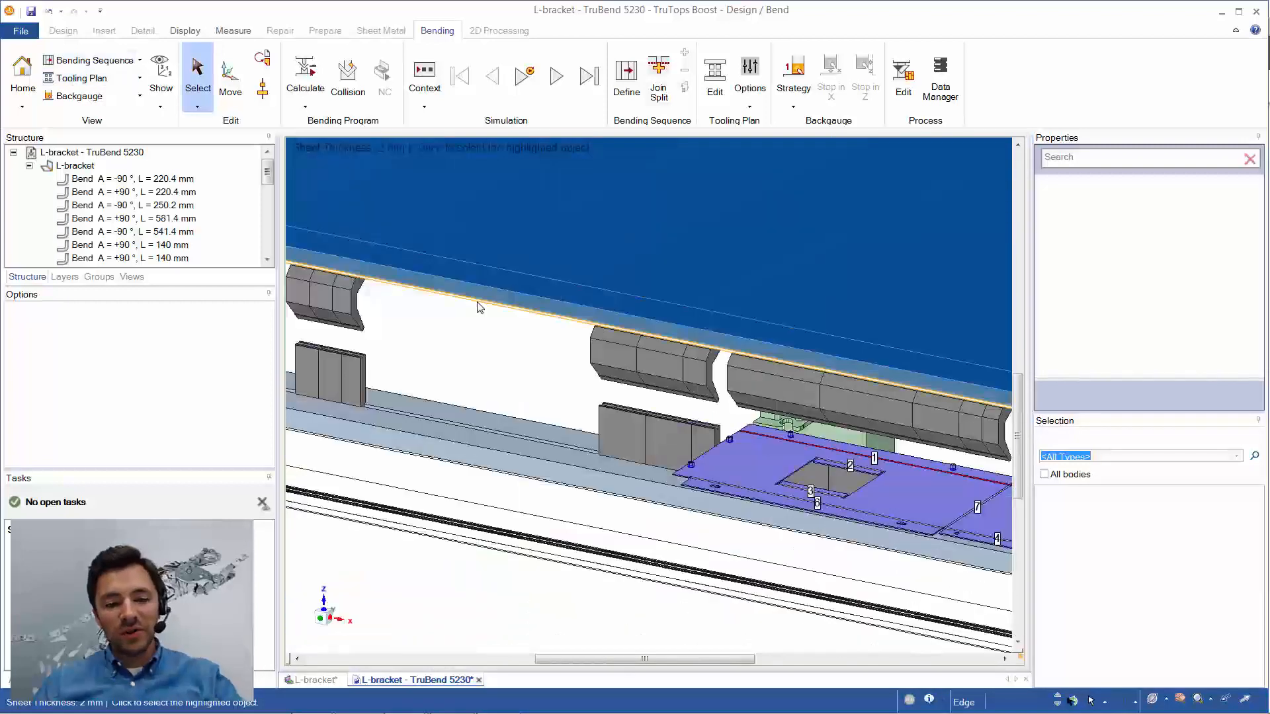
pyautogui.scroll(10, 638, 457)
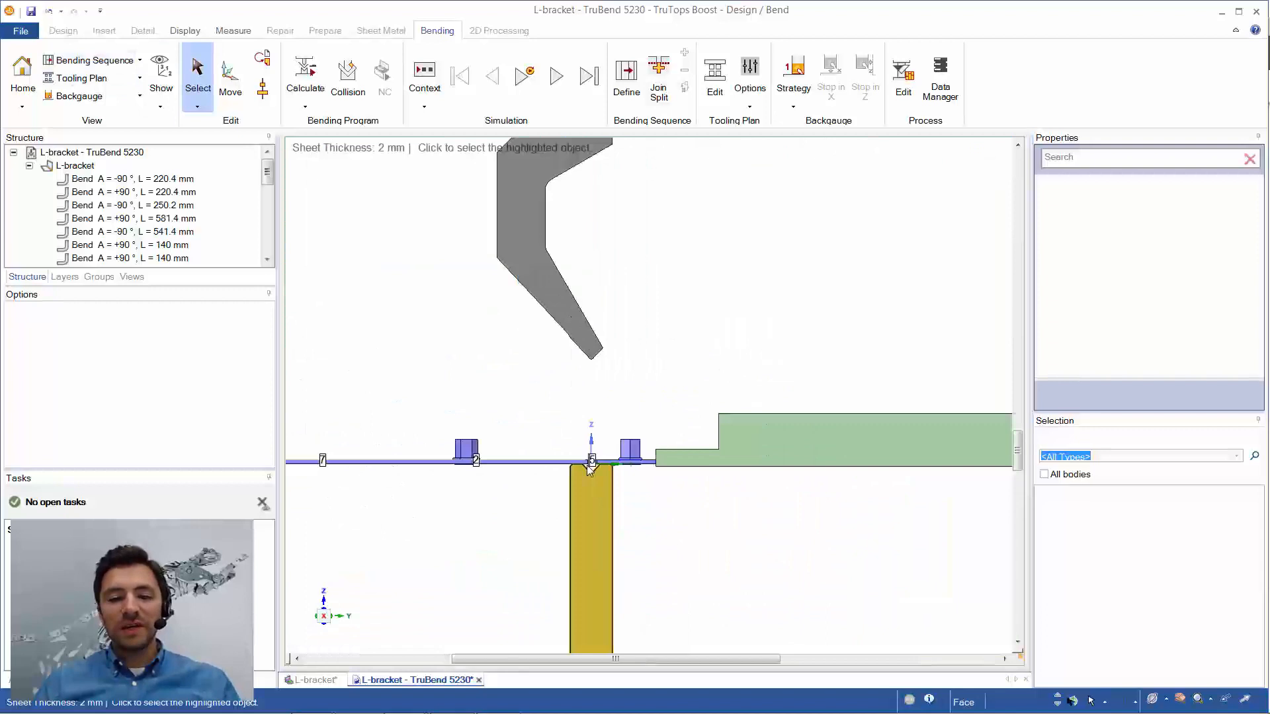
pyautogui.click(557, 78)
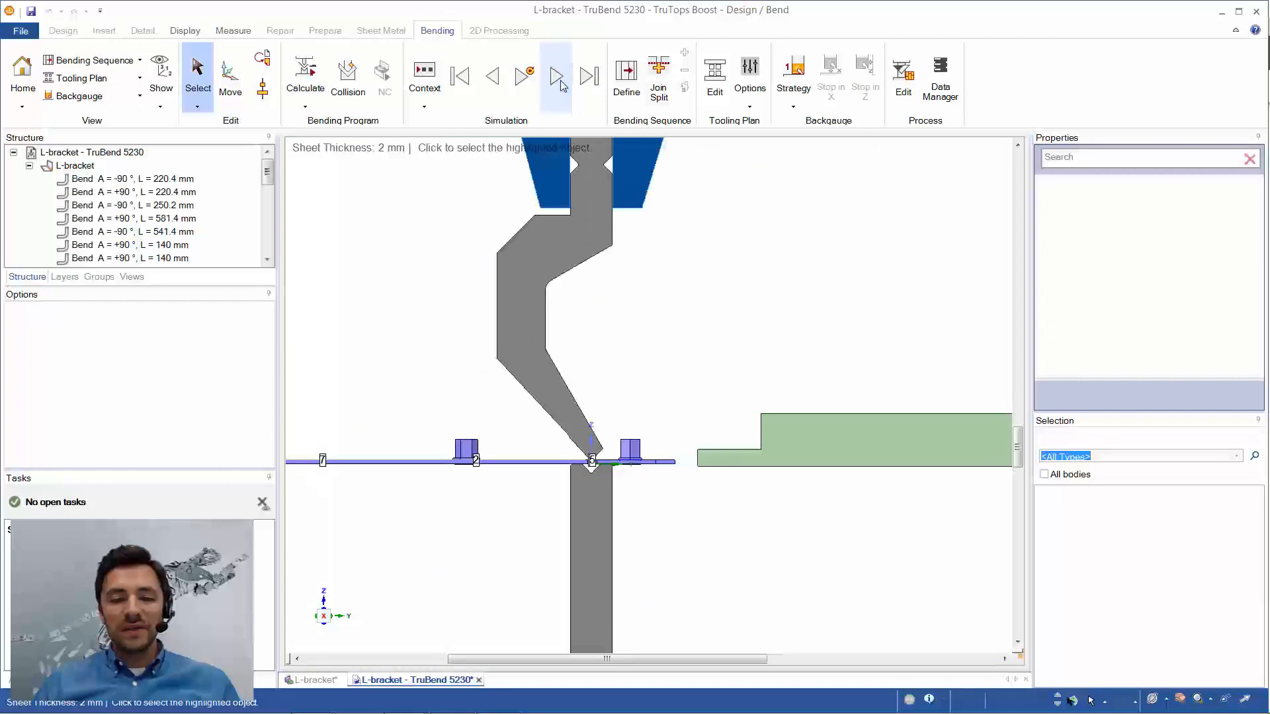
pyautogui.click(558, 80)
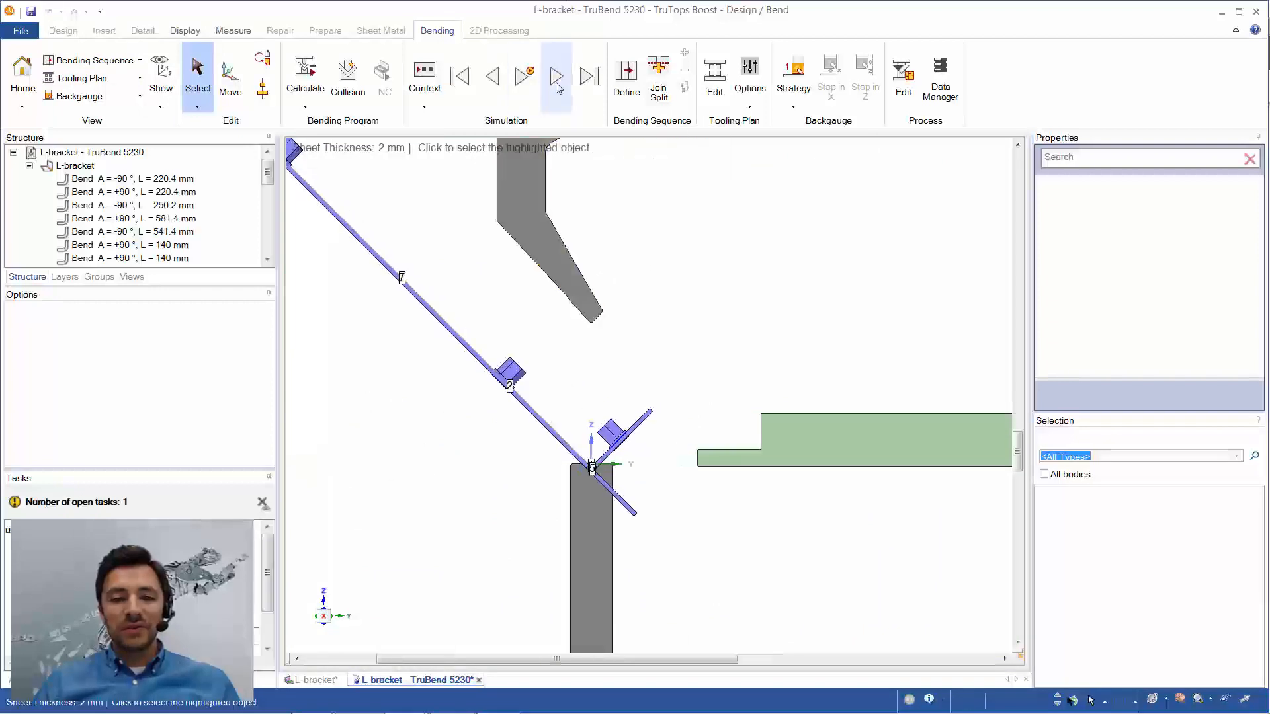
pyautogui.click(557, 81)
pyautogui.click(557, 81)
pyautogui.click(557, 81)
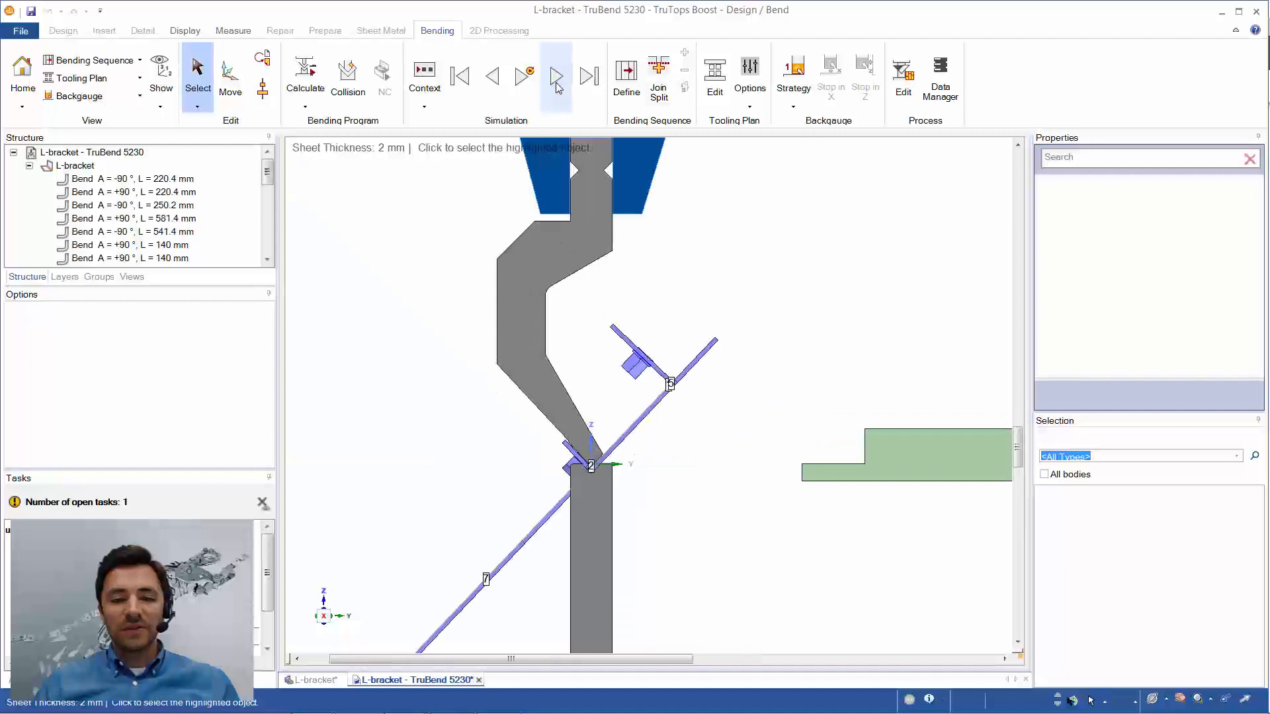
# - Step through the simulation of the L-bracket's remaining bends in 3D views of the tools and part
pyautogui.moveTo(593, 393); pyautogui.dragTo(444, 551, button='middle')
pyautogui.click(562, 93)
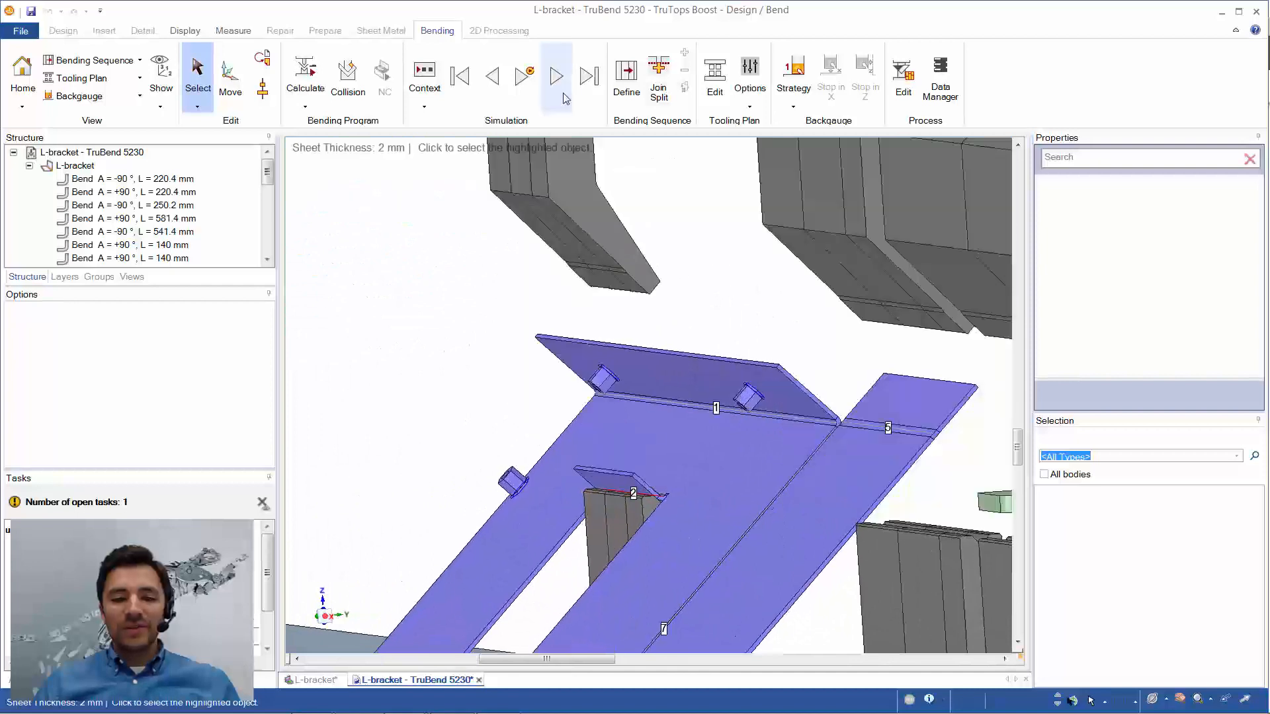
pyautogui.click(556, 77)
pyautogui.click(556, 77)
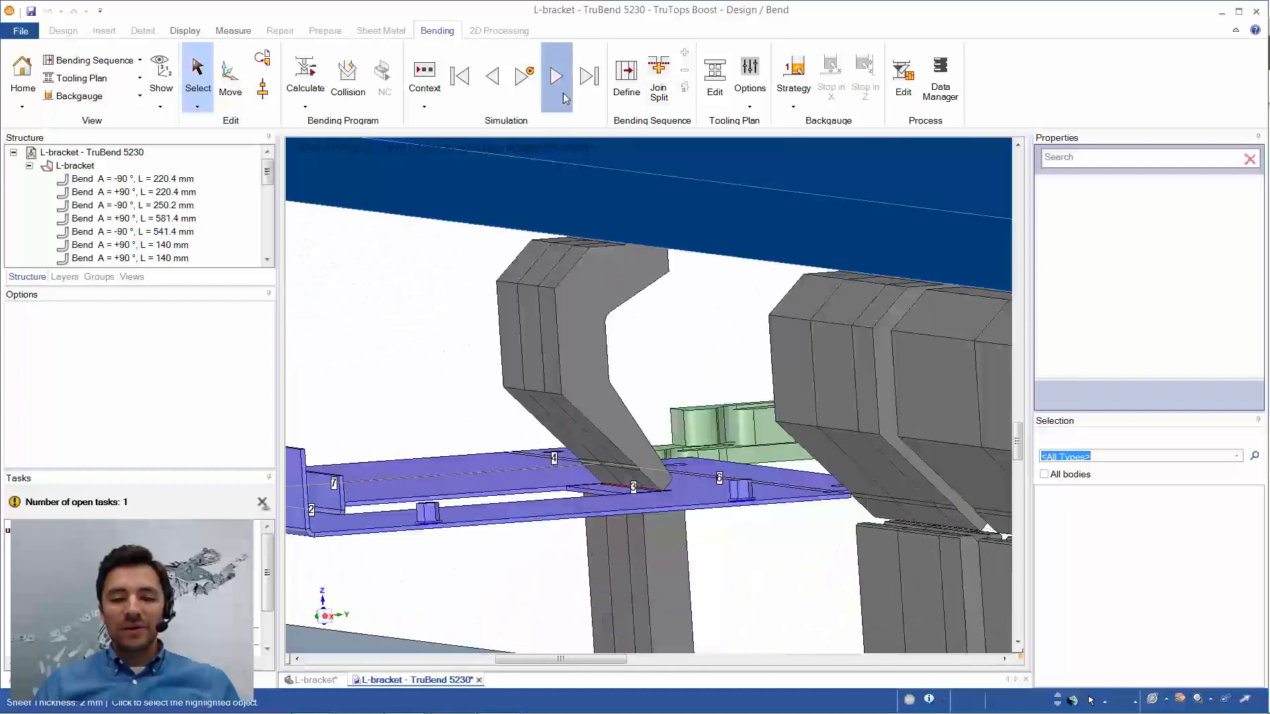
pyautogui.click(566, 98)
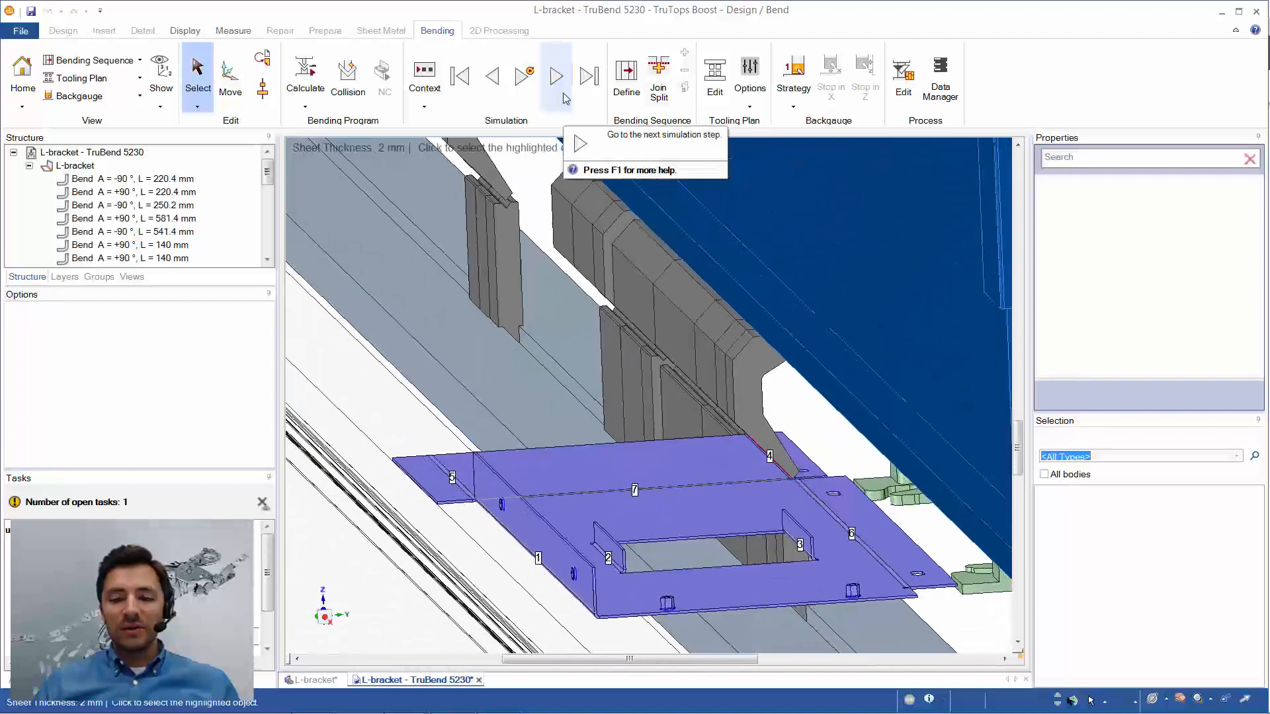
pyautogui.click(566, 98)
pyautogui.click(566, 98)
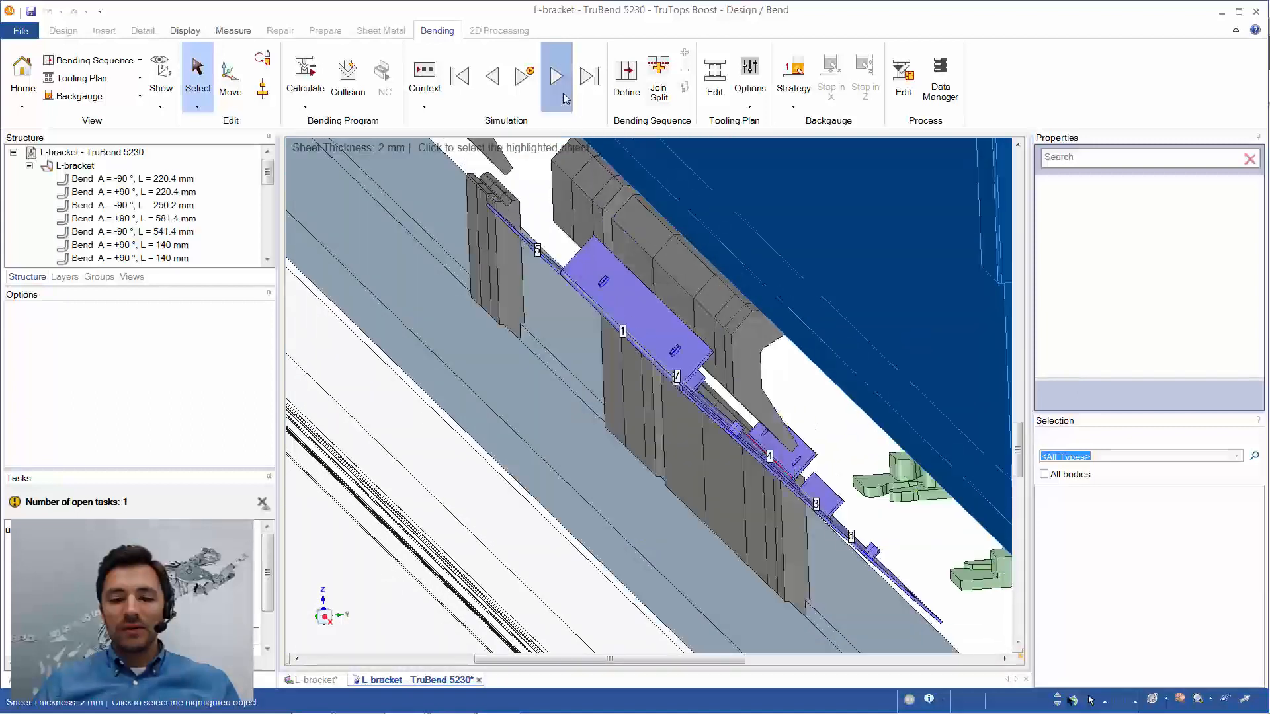
pyautogui.click(566, 98)
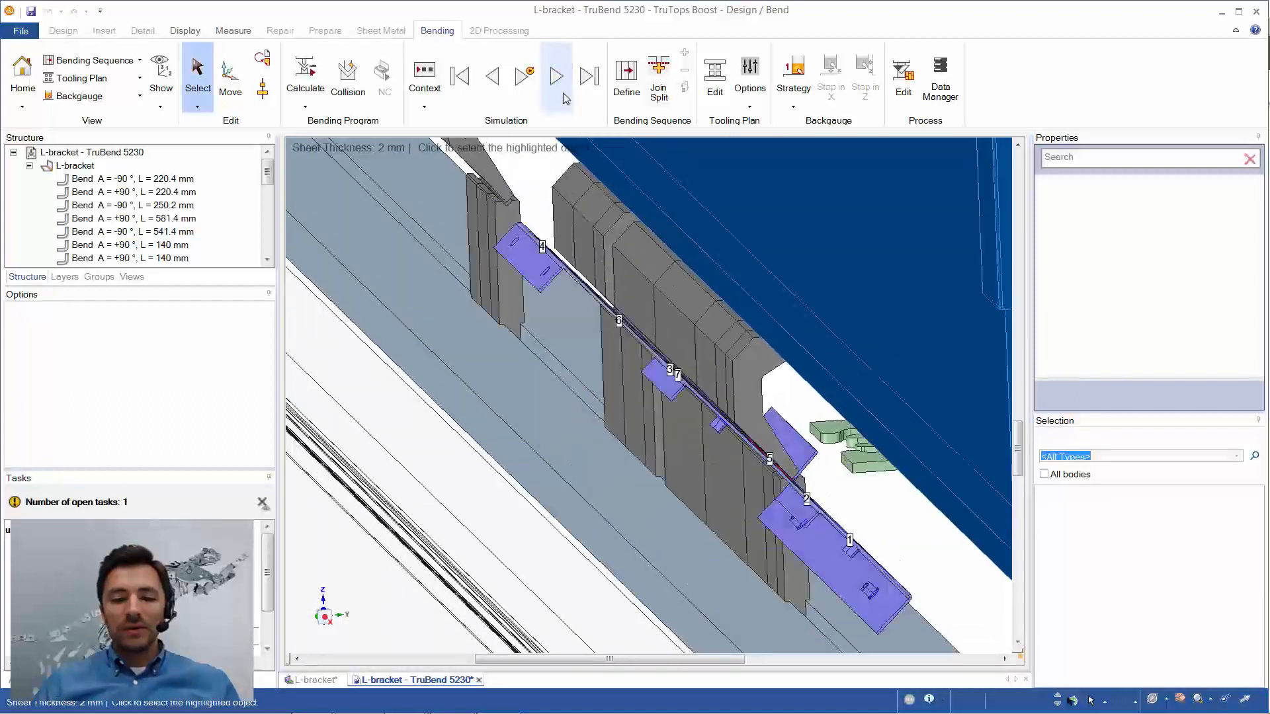
pyautogui.click(565, 98)
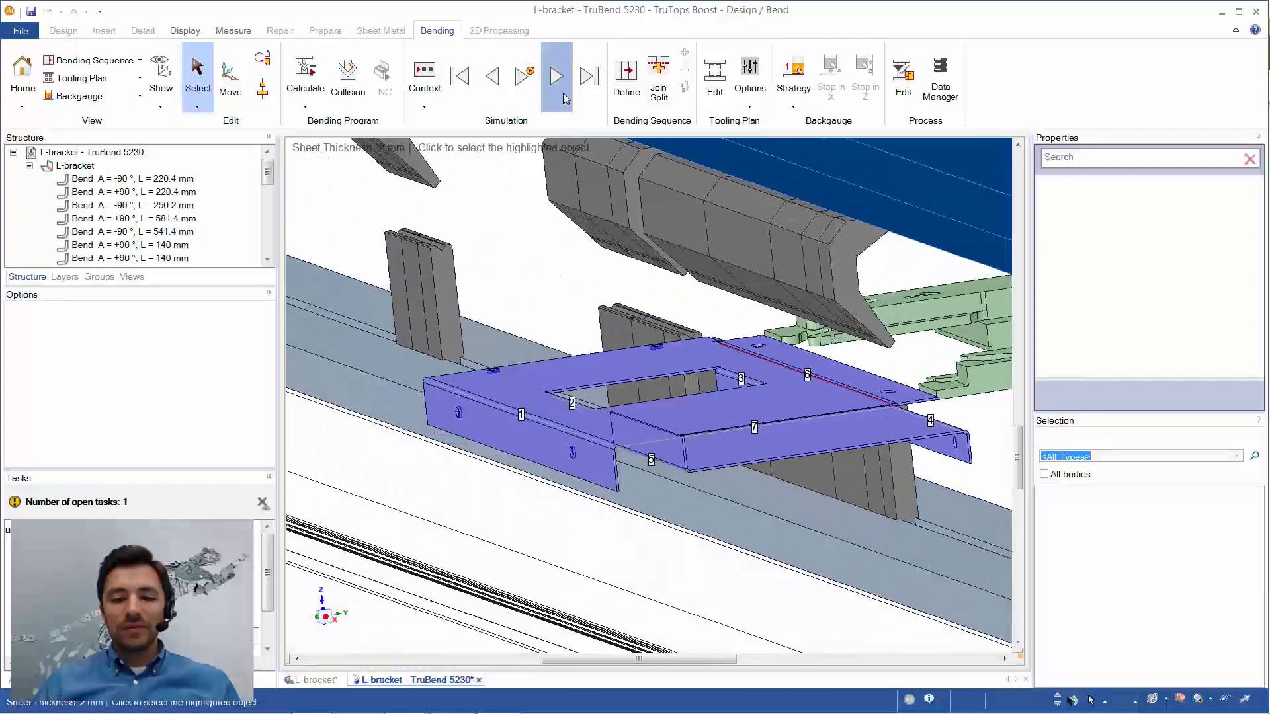
pyautogui.click(566, 98)
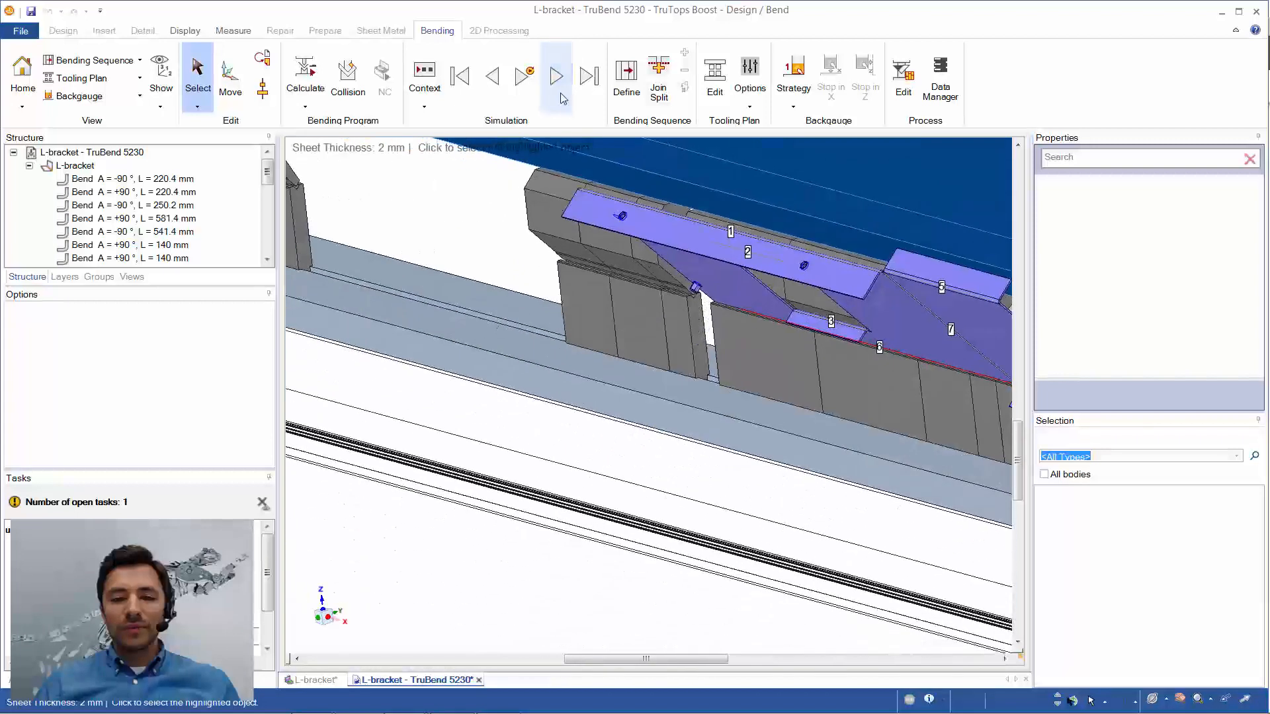
# - Replay the L-bracket's bending simulation from the first bend, and close the design with its changes saved
pyautogui.click(460, 76)
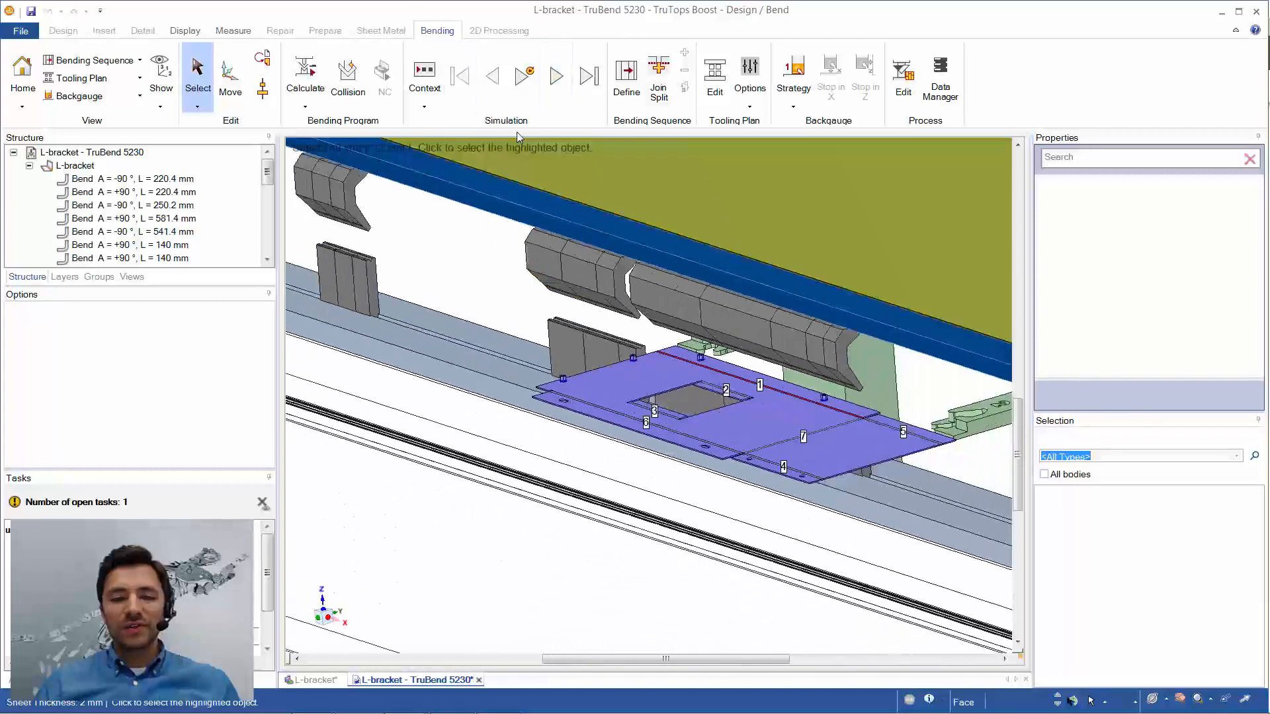
pyautogui.click(524, 75)
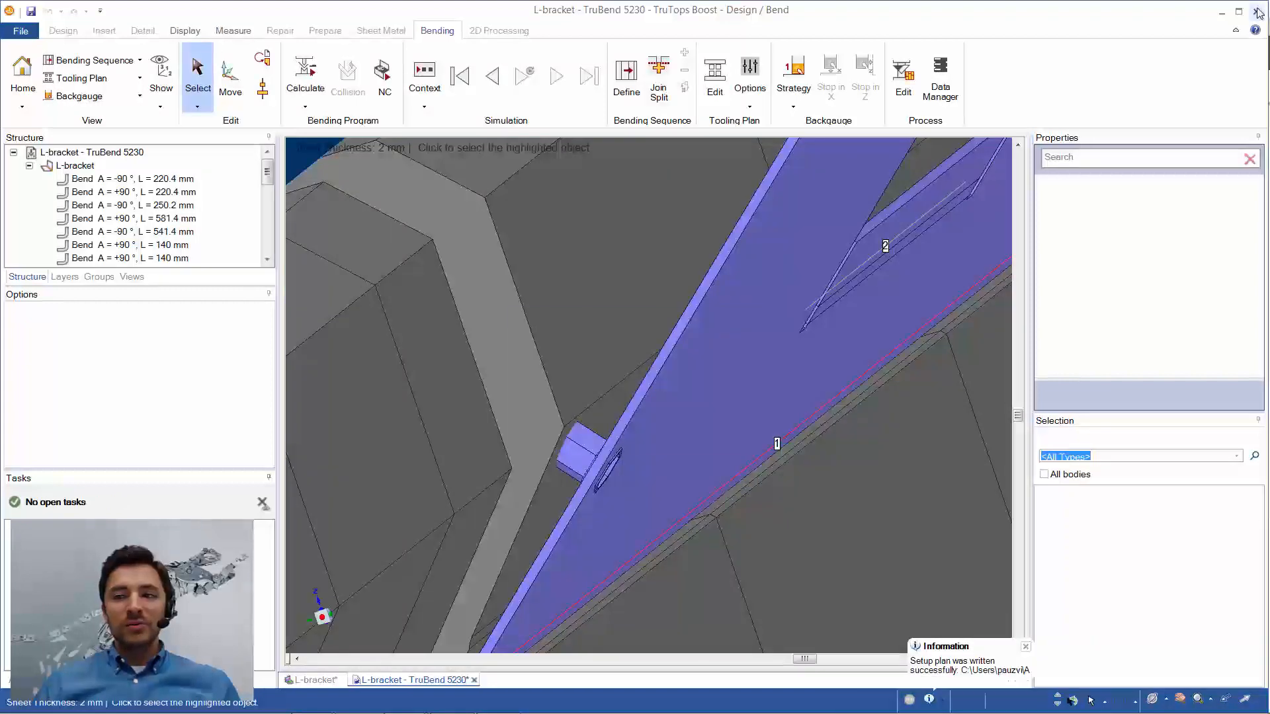
pyautogui.click(1257, 11)
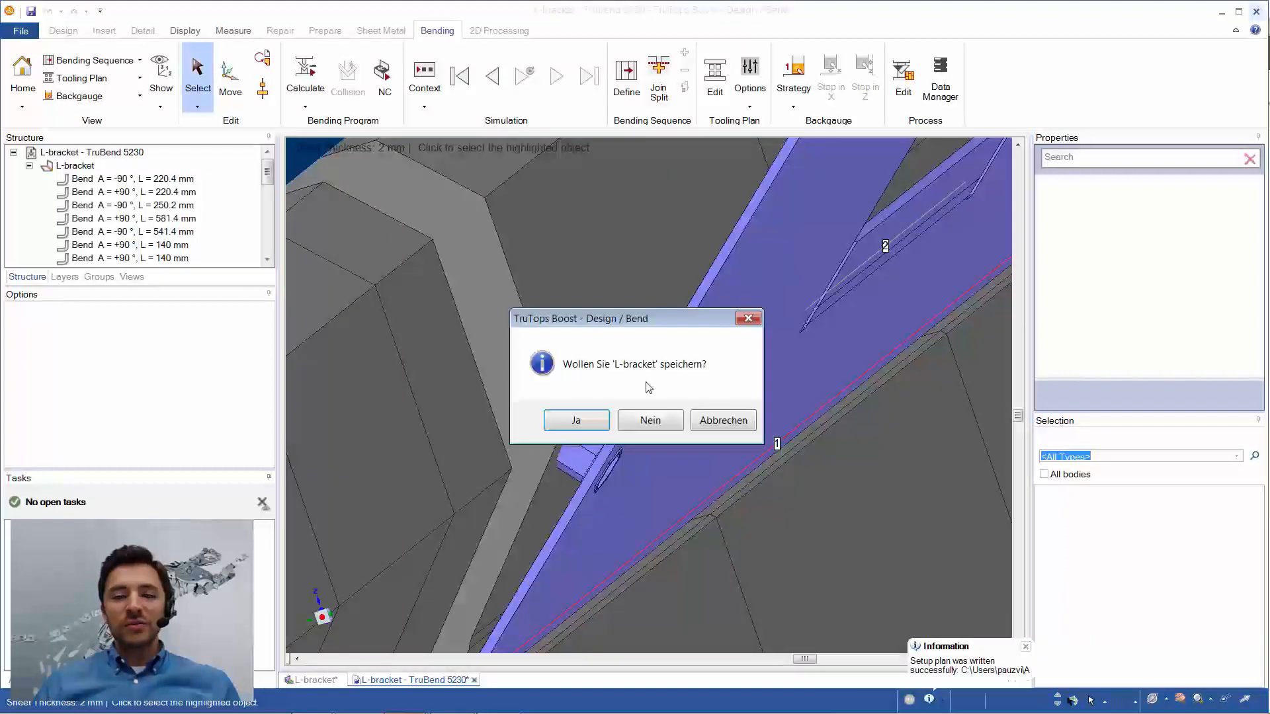
pyautogui.click(586, 424)
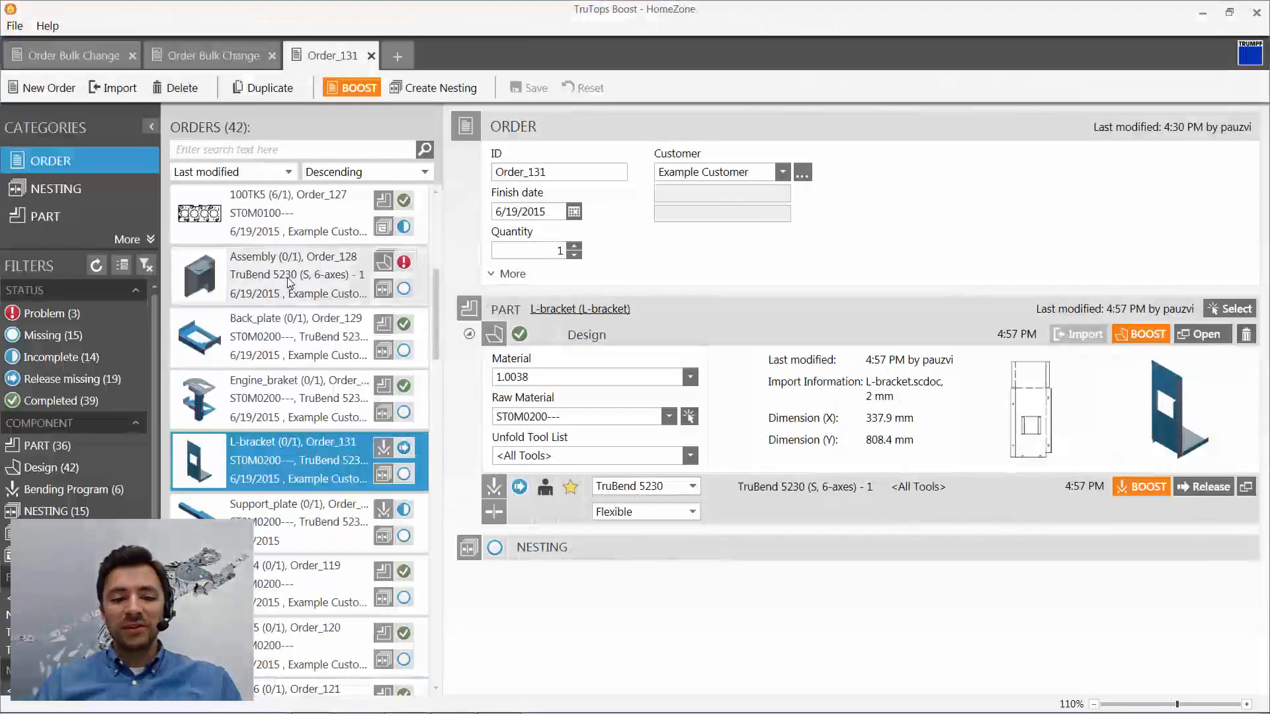
# - Delete the order for the Assembly part from the order list
pyautogui.click(288, 278)
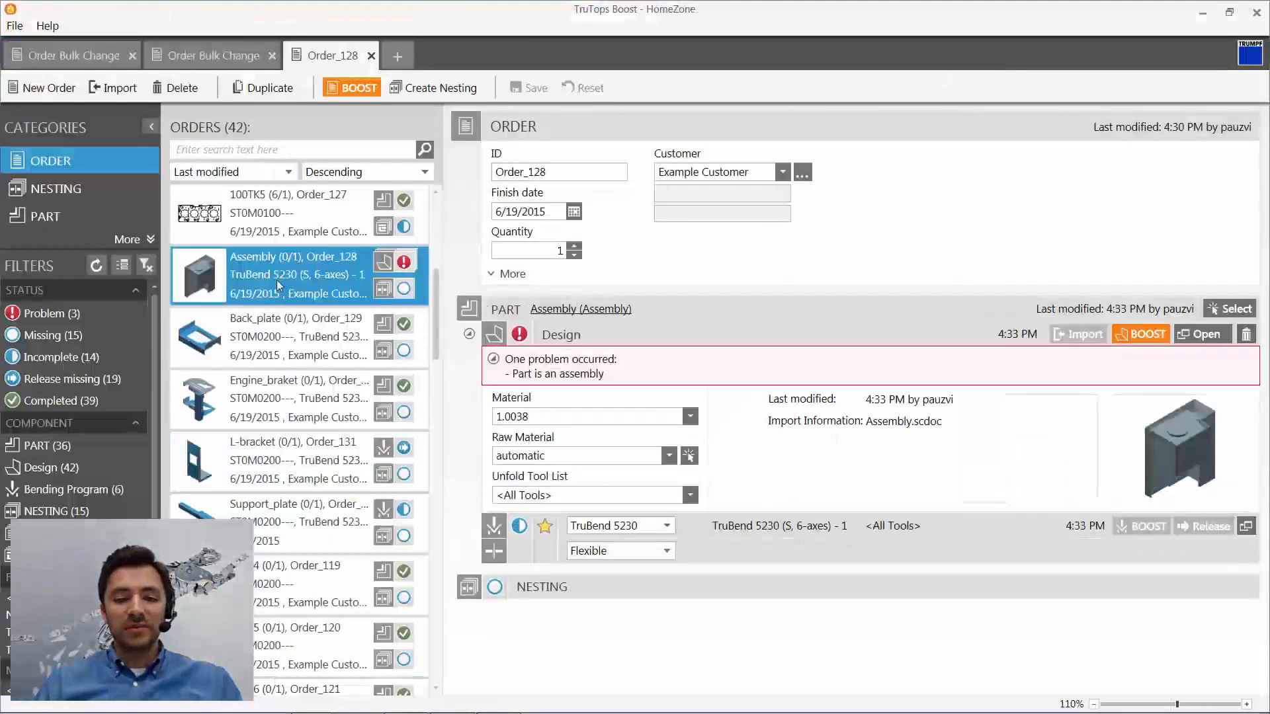
pyautogui.press('Delete')
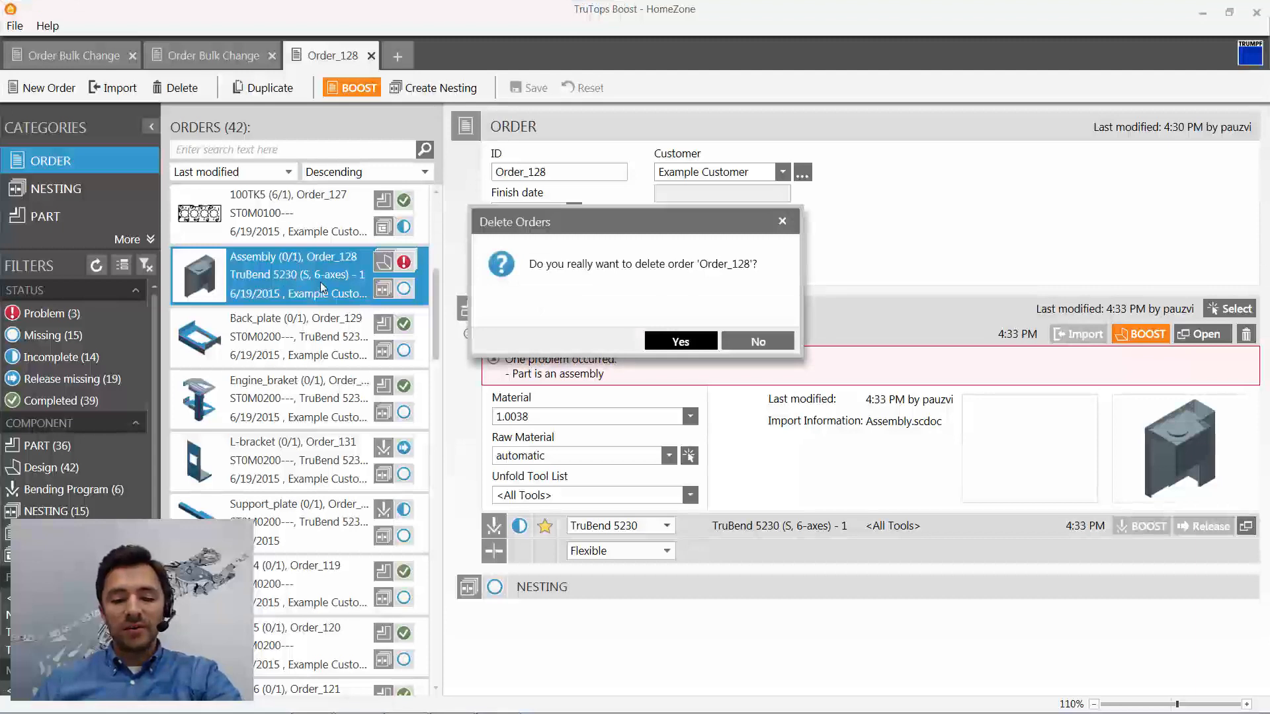
pyautogui.press('Return')
# - Check the problem reported for the Assembly part in the part list and open its design
pyautogui.click(91, 217)
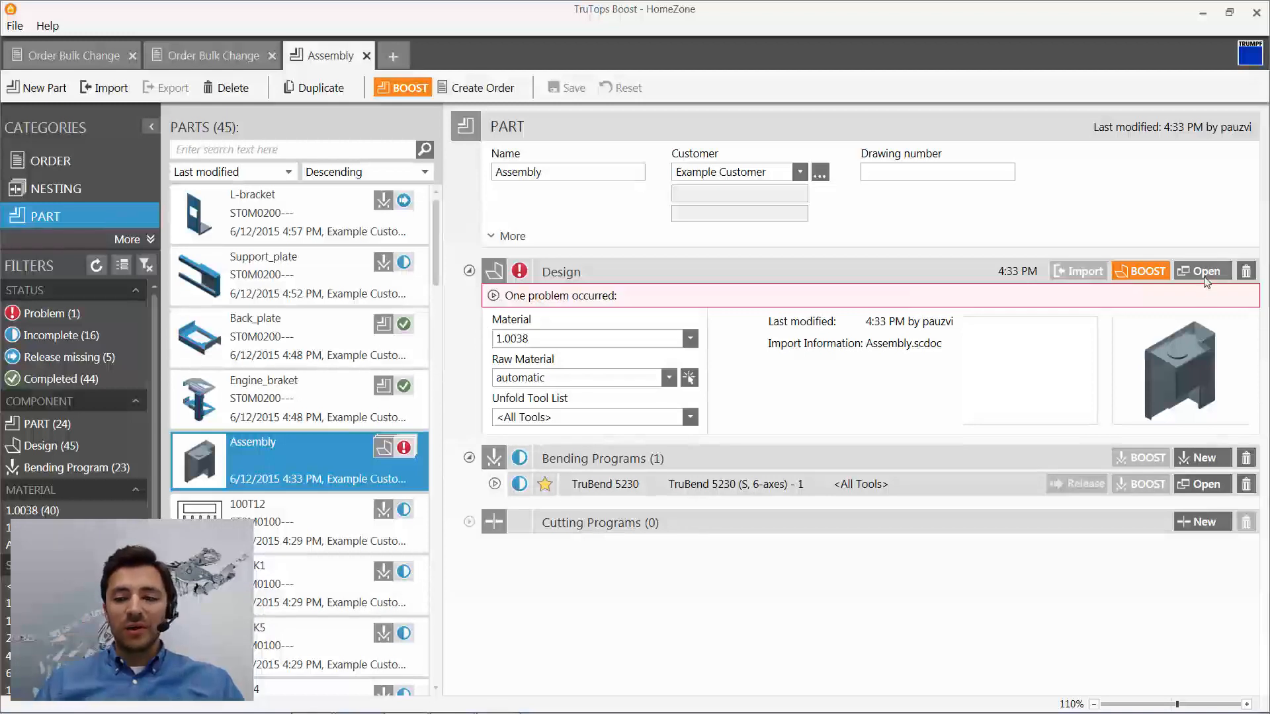
pyautogui.click(493, 295)
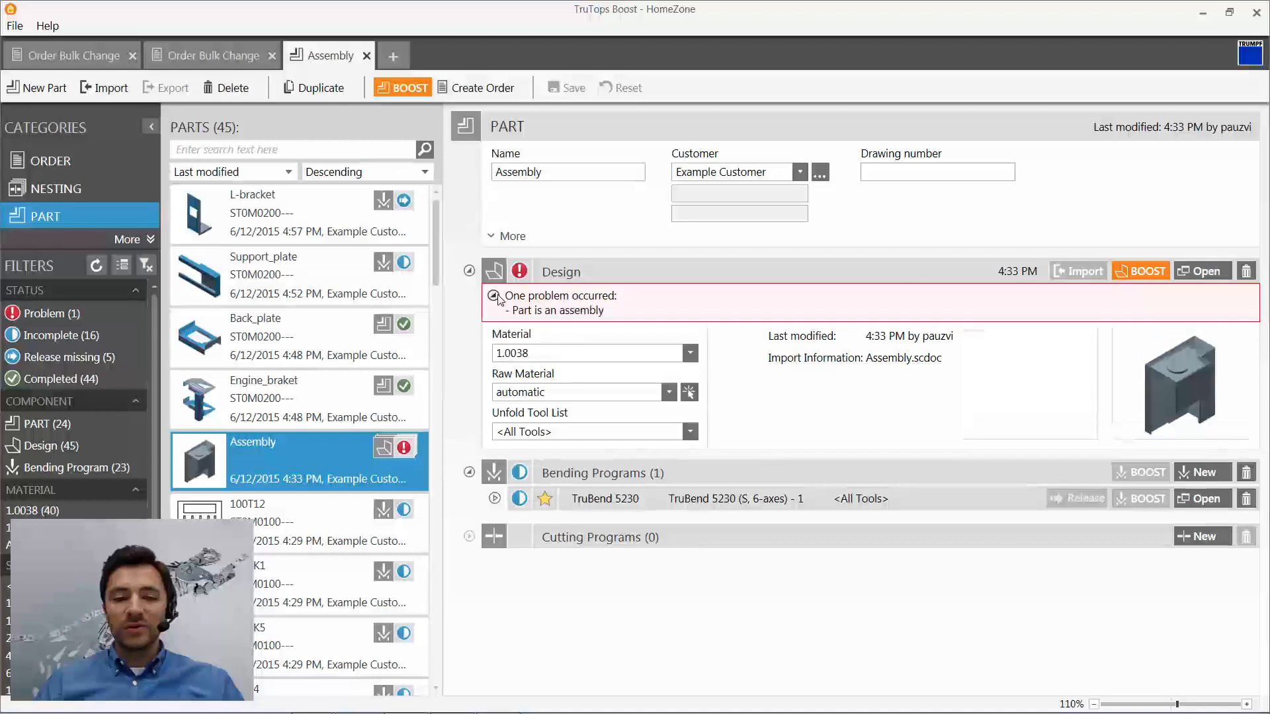
pyautogui.click(493, 296)
pyautogui.click(493, 295)
pyautogui.click(1200, 272)
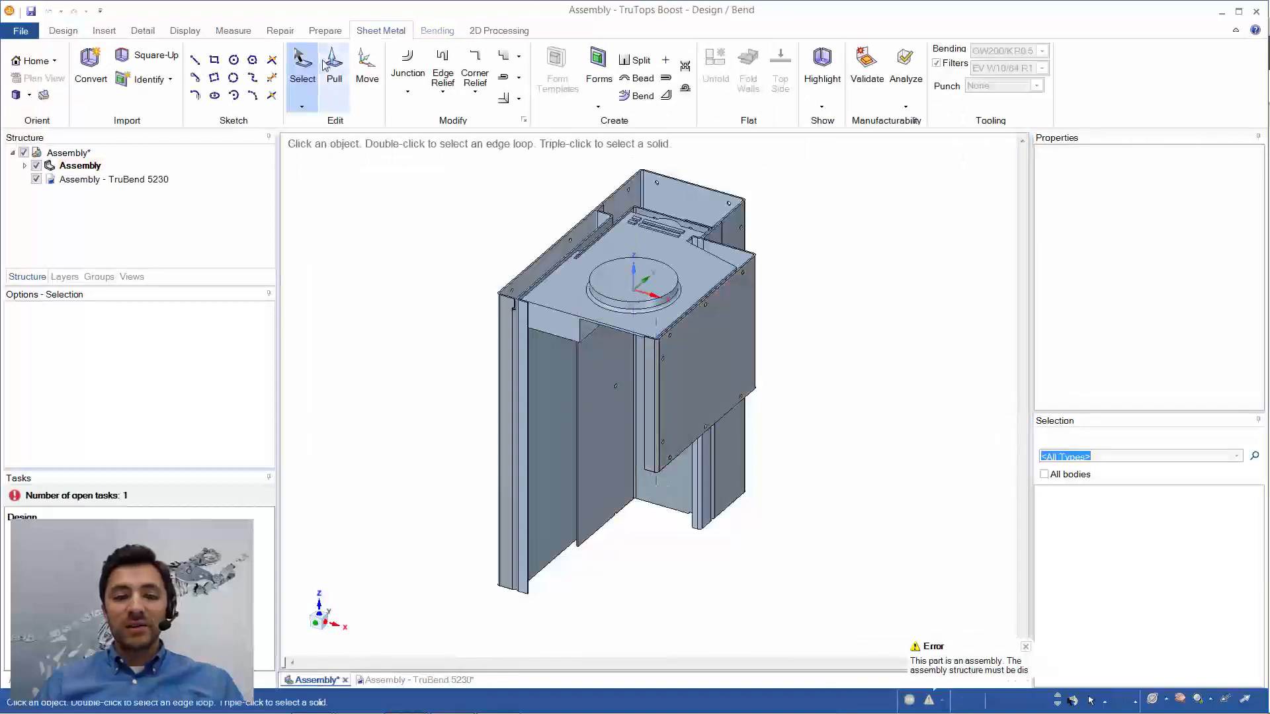
# - Identify the assembly's profile components one by one as sheet metal and examine the last component, the plate with the round boss
pyautogui.click(281, 33)
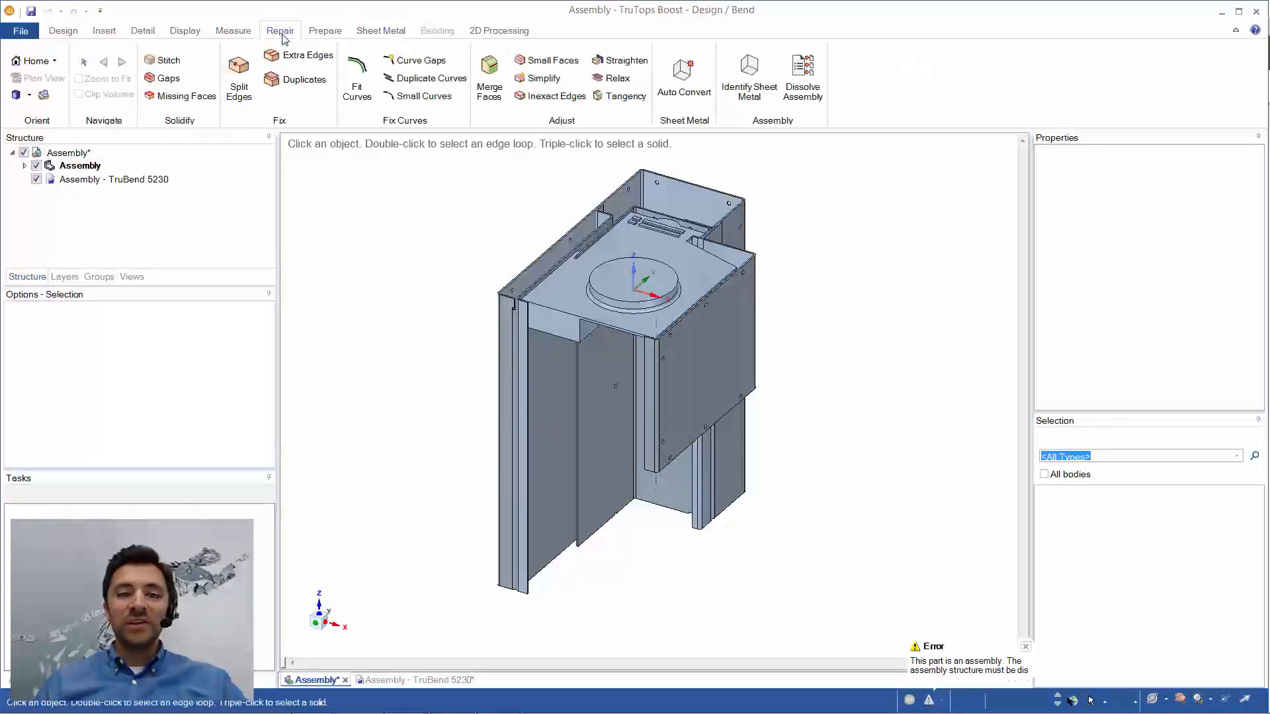
pyautogui.click(750, 89)
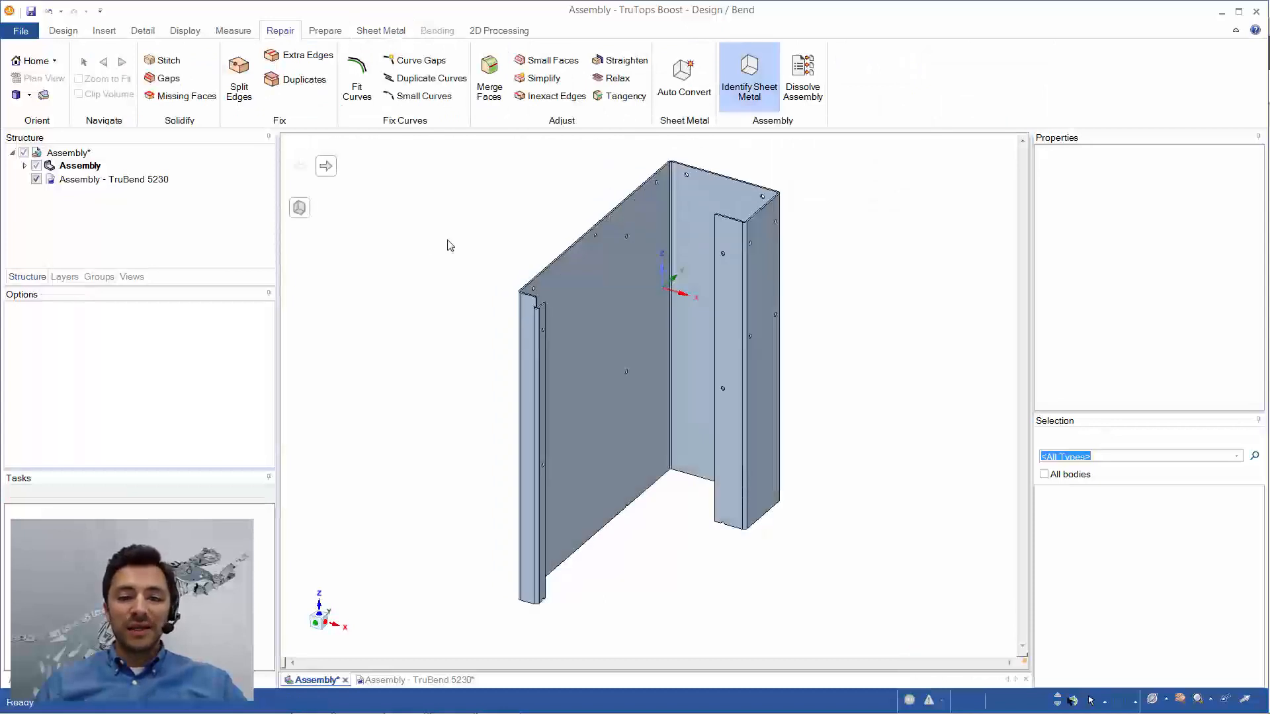
pyautogui.click(299, 214)
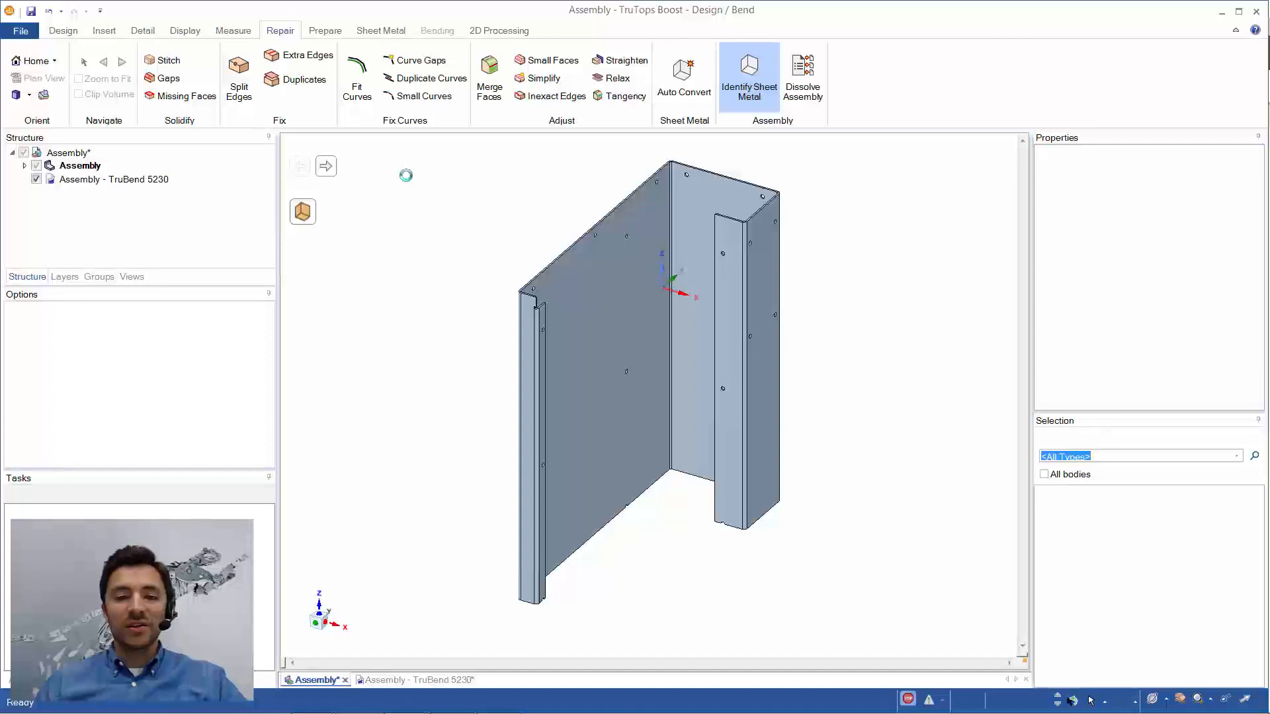
pyautogui.click(304, 220)
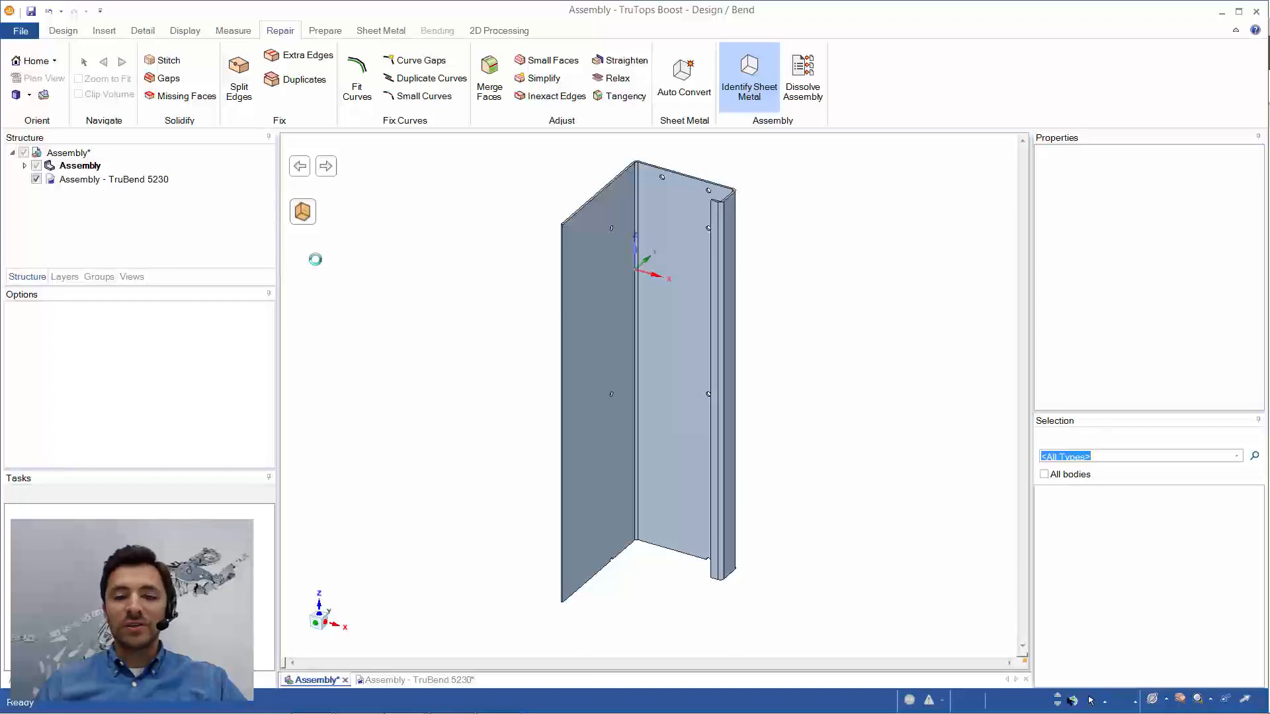
pyautogui.click(308, 217)
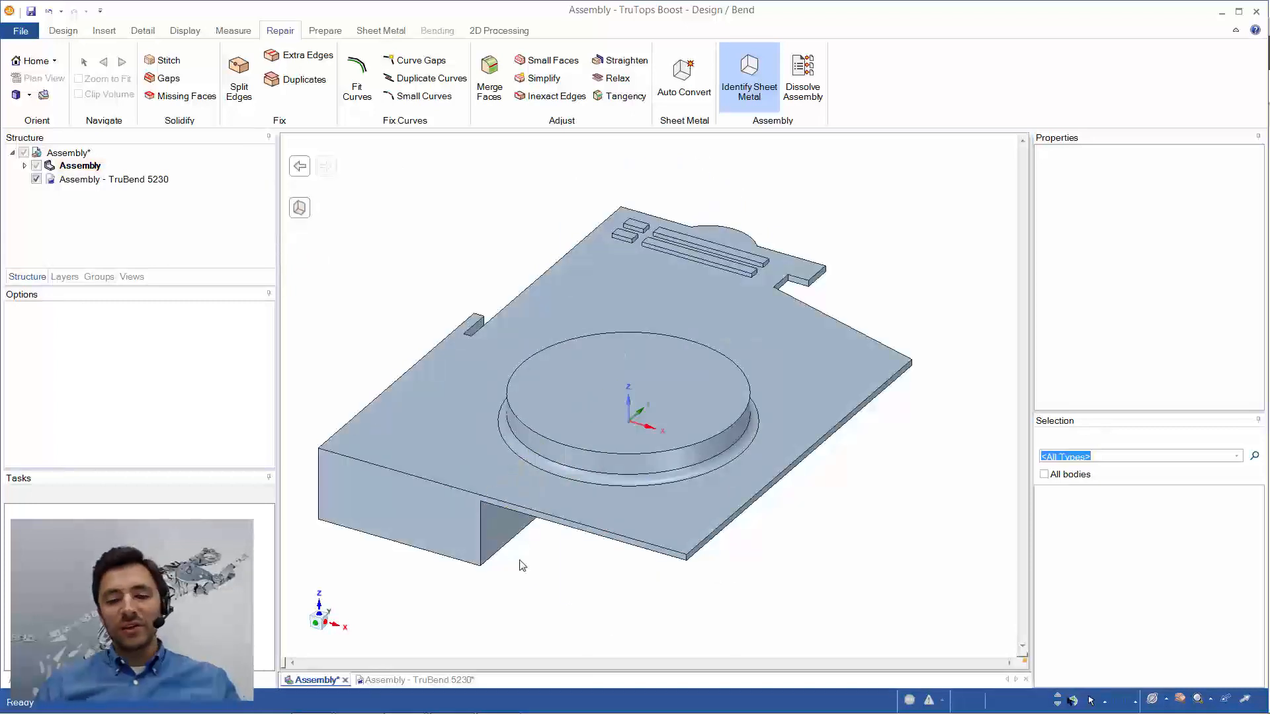
pyautogui.moveTo(519, 561); pyautogui.dragTo(542, 350, button='middle')
pyautogui.scroll(3, 533, 402)
pyautogui.scroll(3, 543, 352)
pyautogui.scroll(-3, 542, 351)
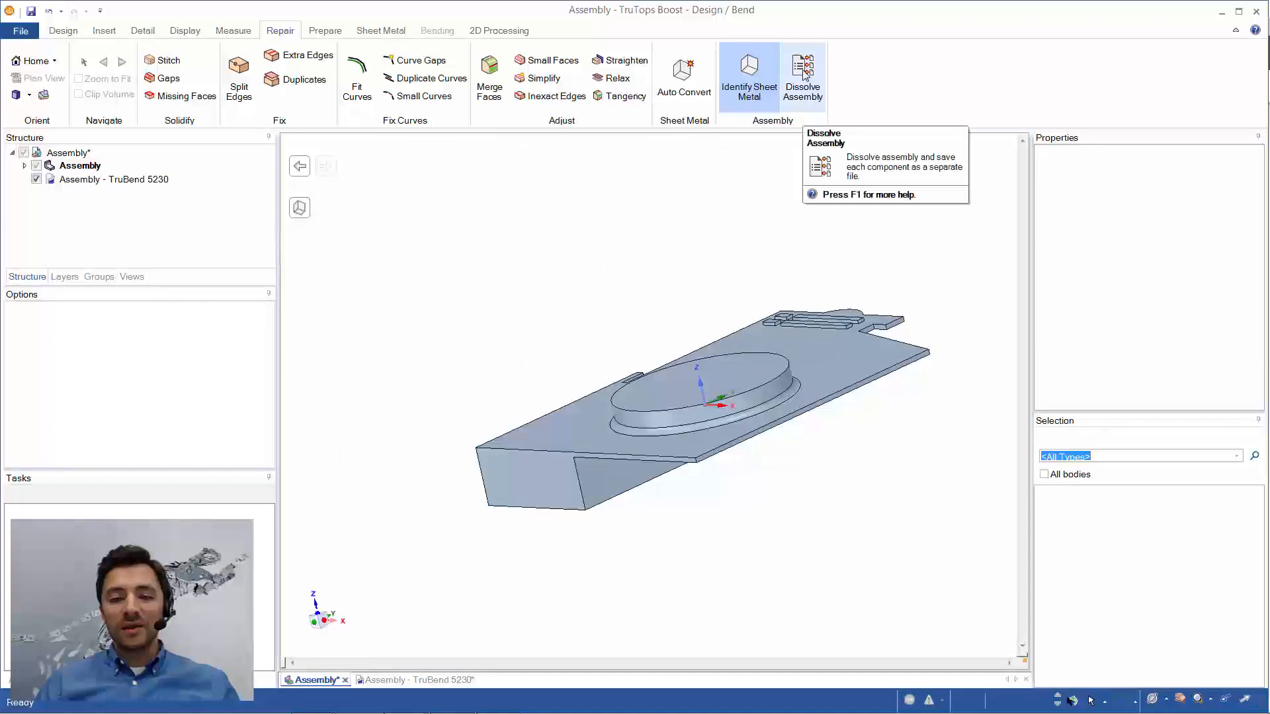
# - Dissolve the assembly into separate component files and close the design with its changes saved
pyautogui.click(804, 73)
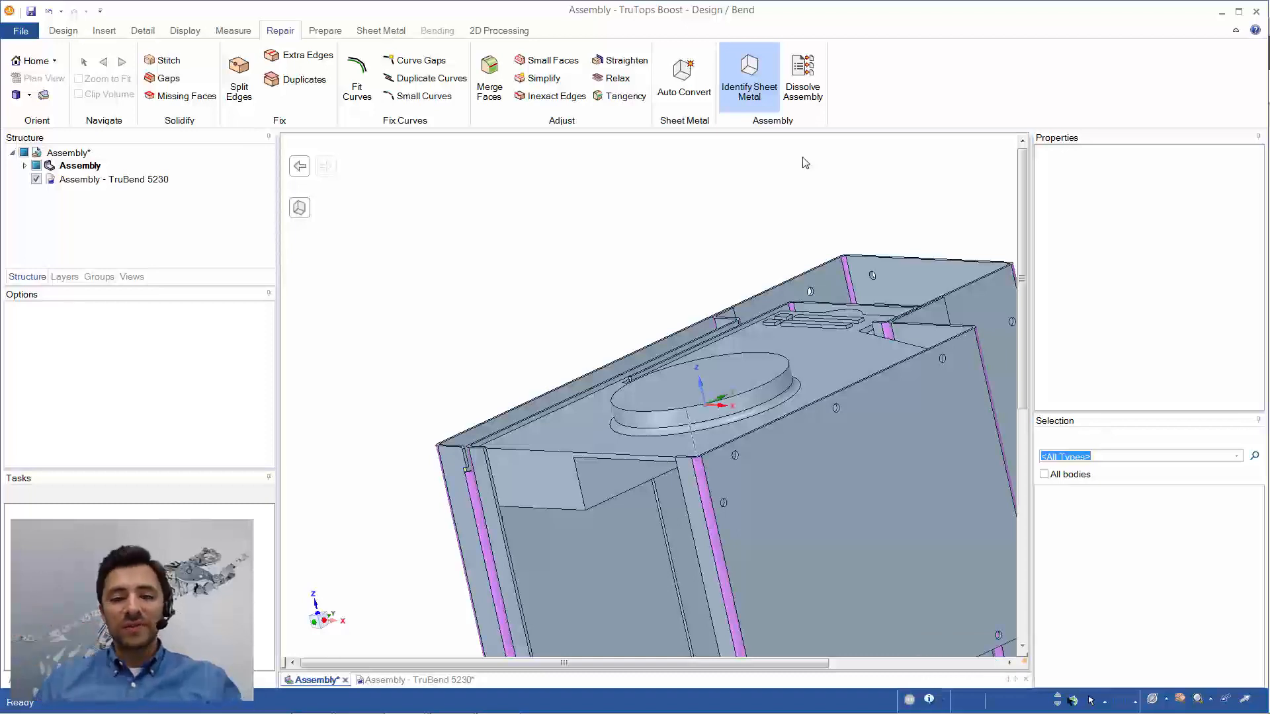
pyautogui.moveTo(763, 200); pyautogui.dragTo(1066, 138, button='middle')
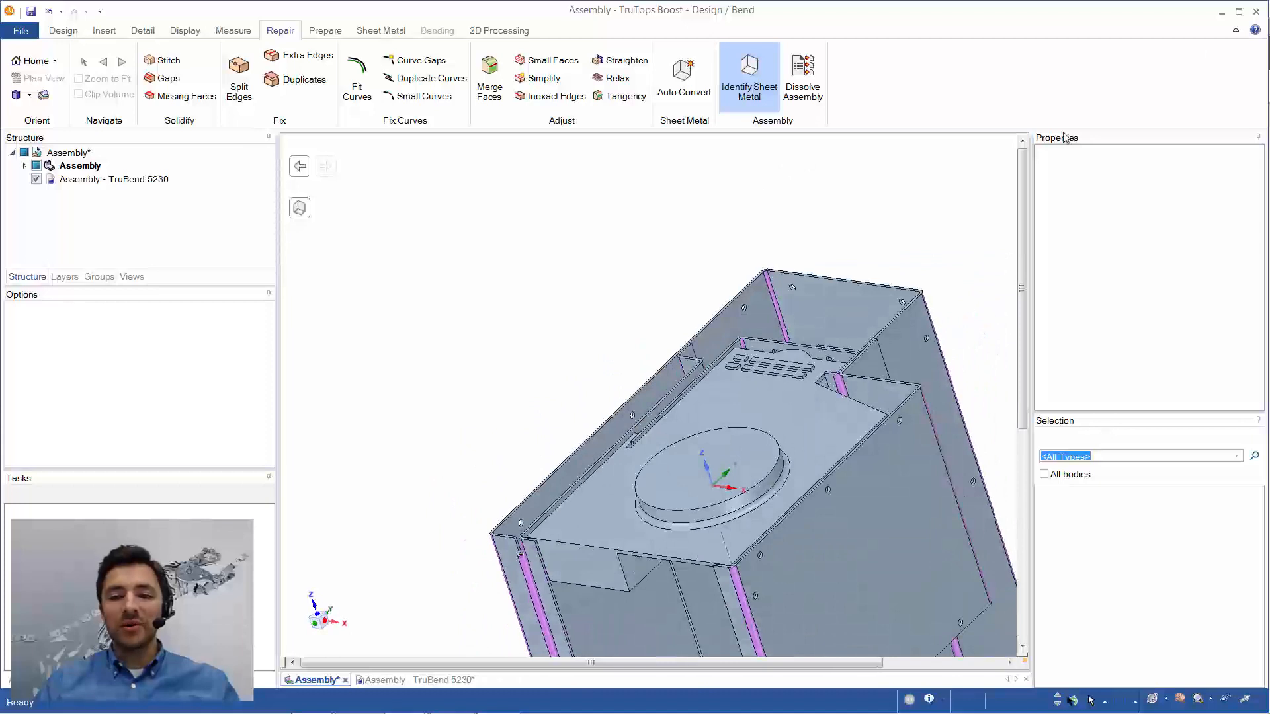
pyautogui.click(1258, 12)
pyautogui.click(571, 420)
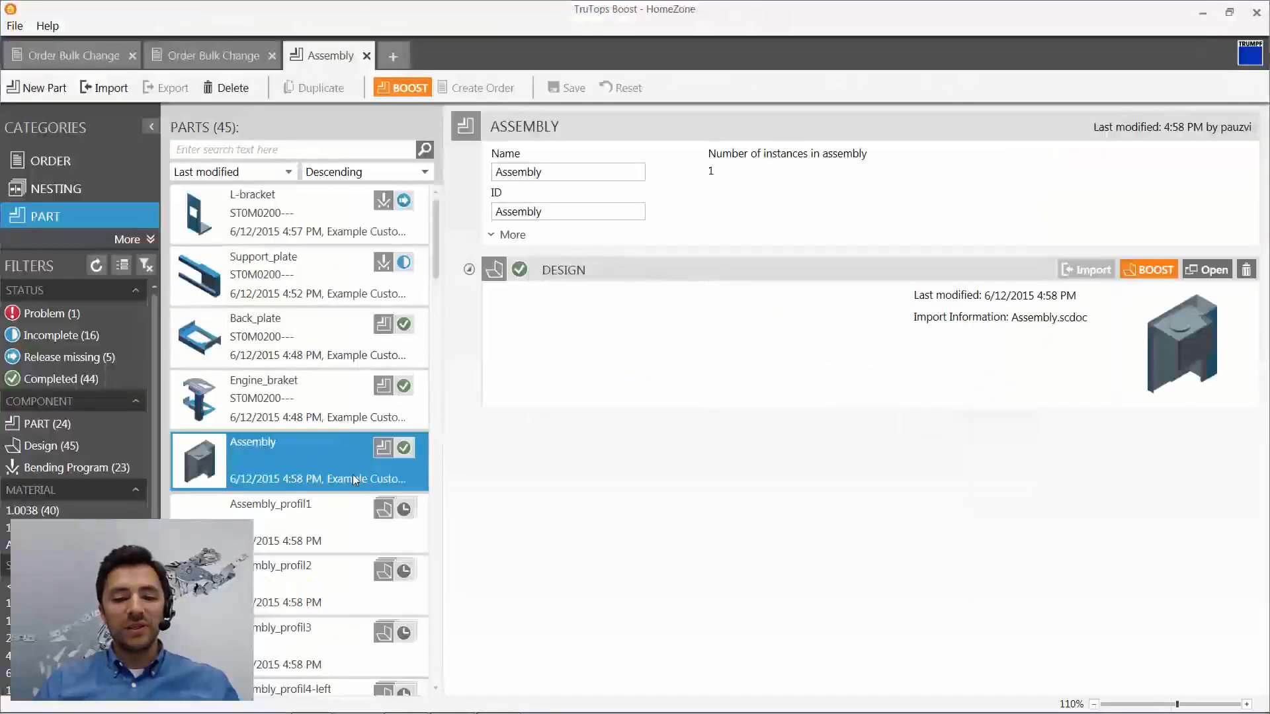
# - Look through the dissolved parts Assembly_profil1, Assembly_profil2, Assembly_profil3 and Assembly_profil4-left and check their design processing
pyautogui.scroll(-1, 351, 474)
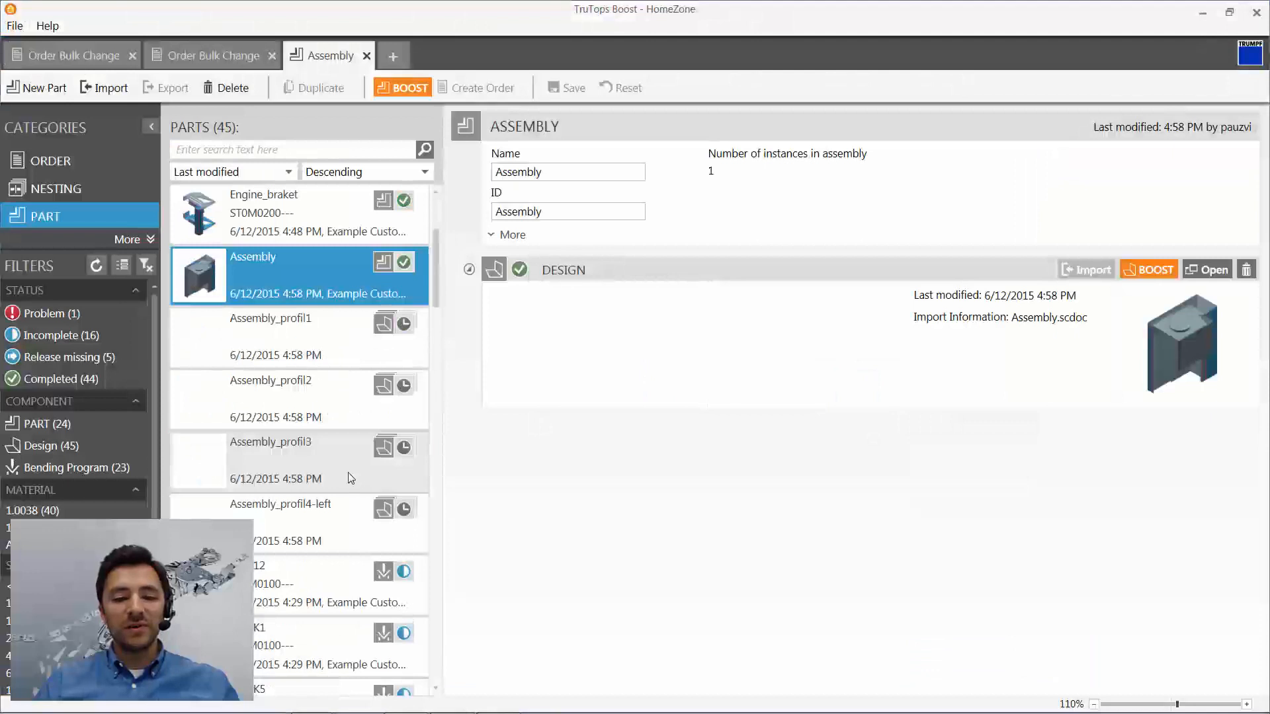
pyautogui.click(355, 542)
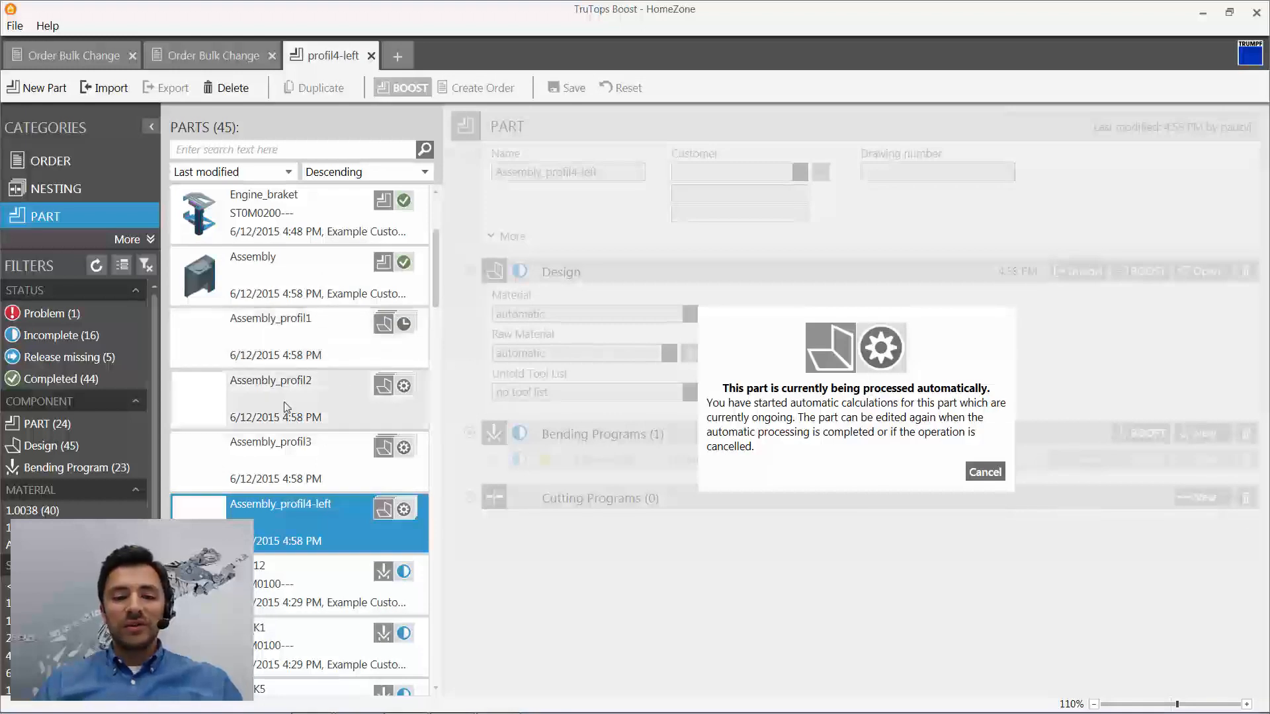
pyautogui.click(316, 335)
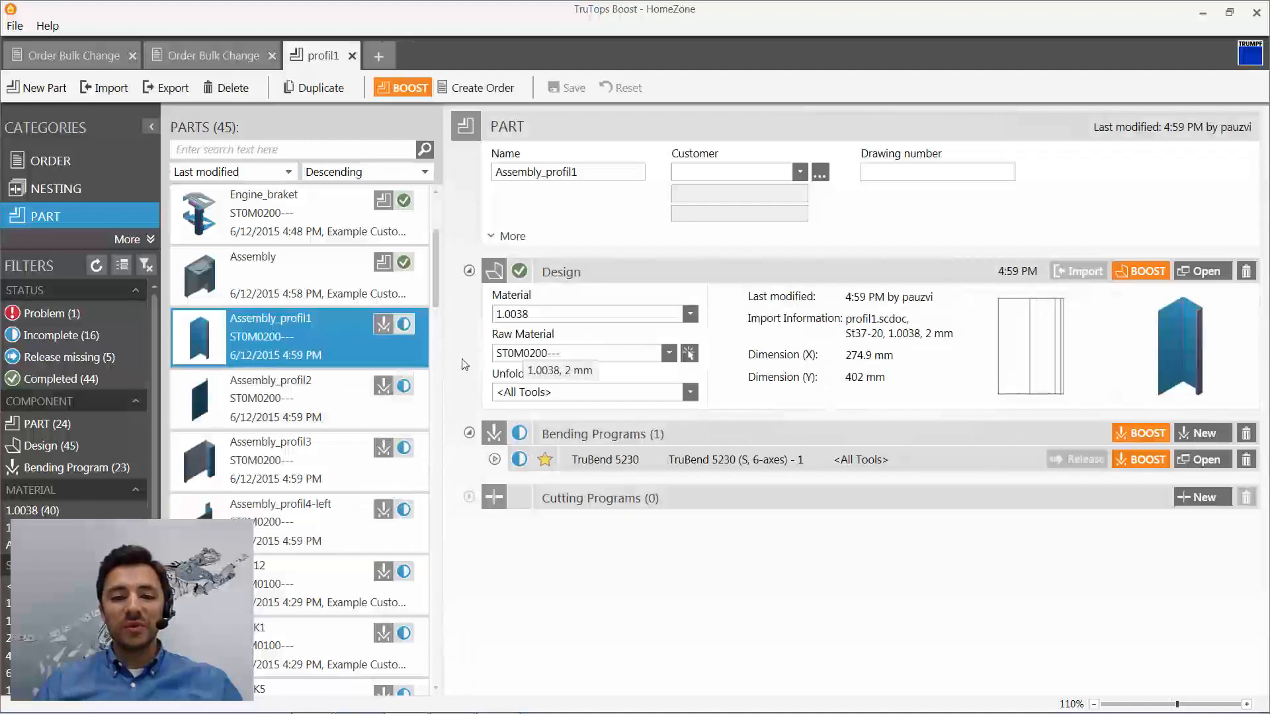
pyautogui.click(320, 393)
pyautogui.click(338, 459)
pyautogui.click(334, 520)
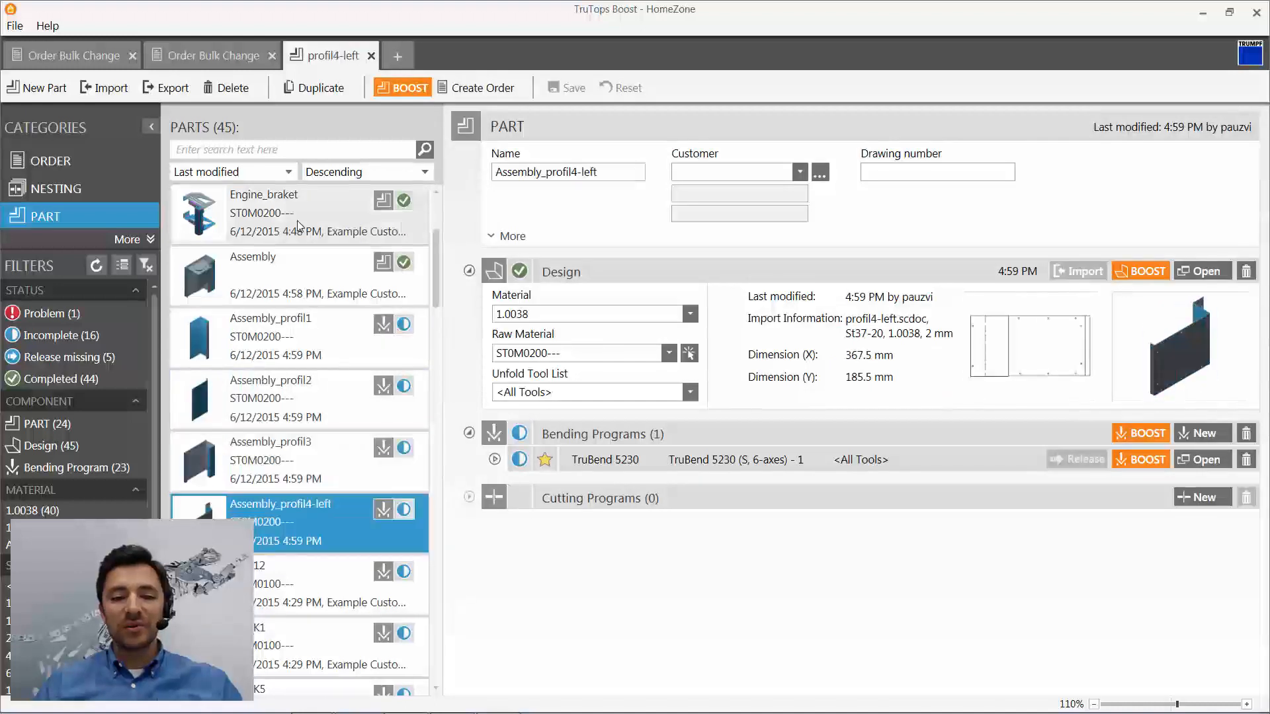
pyautogui.click(264, 286)
# - Create orders for the four parts from Assembly_profil1 to Assembly_profil4-left together
pyautogui.click(277, 338)
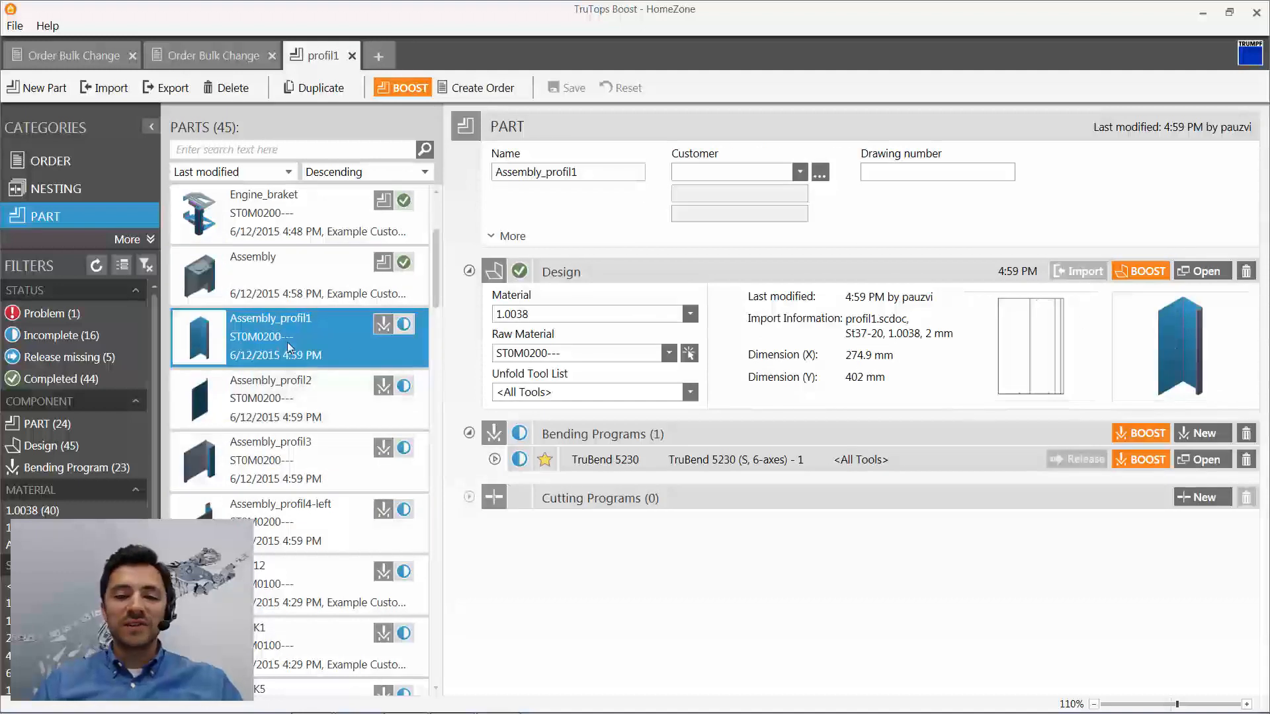
pyautogui.moveTo(402, 325)
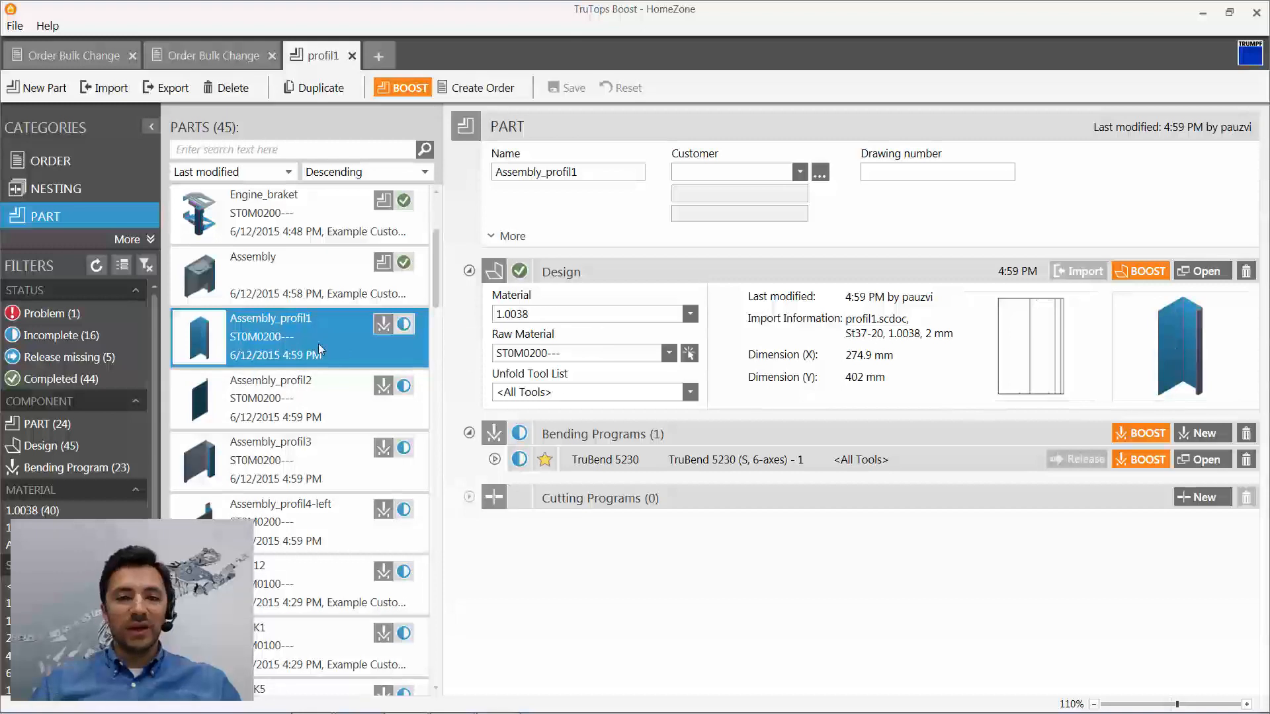
pyautogui.keyDown('shift'); pyautogui.click(304, 541); pyautogui.keyUp('shift')
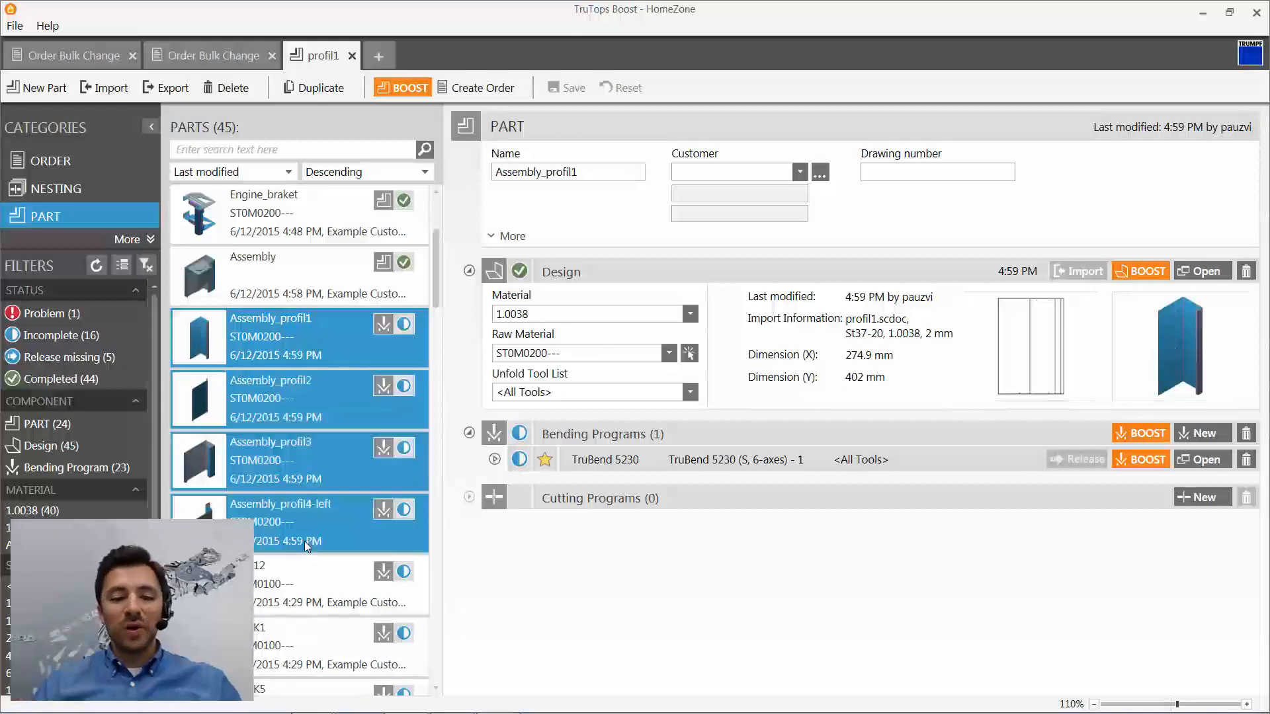
pyautogui.click(478, 89)
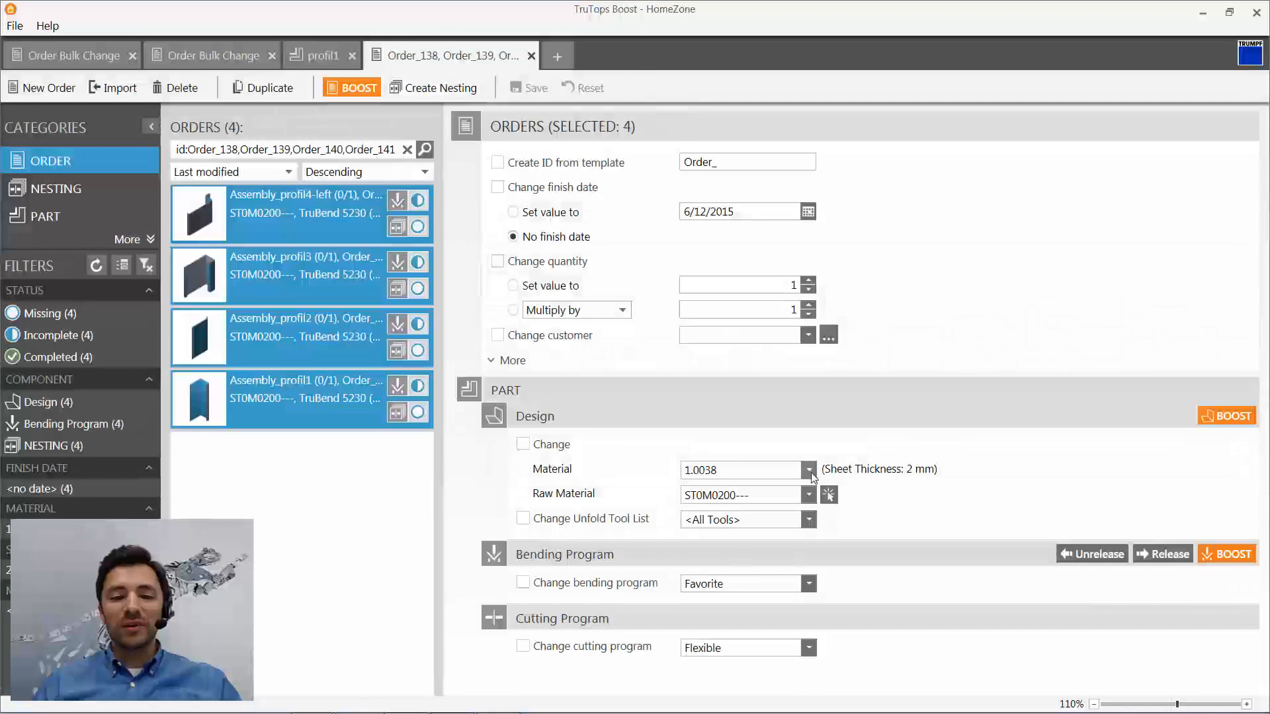
# - Set the design material of the four new orders to 1.4301 and start their automatic processing with Boost
pyautogui.click(809, 470)
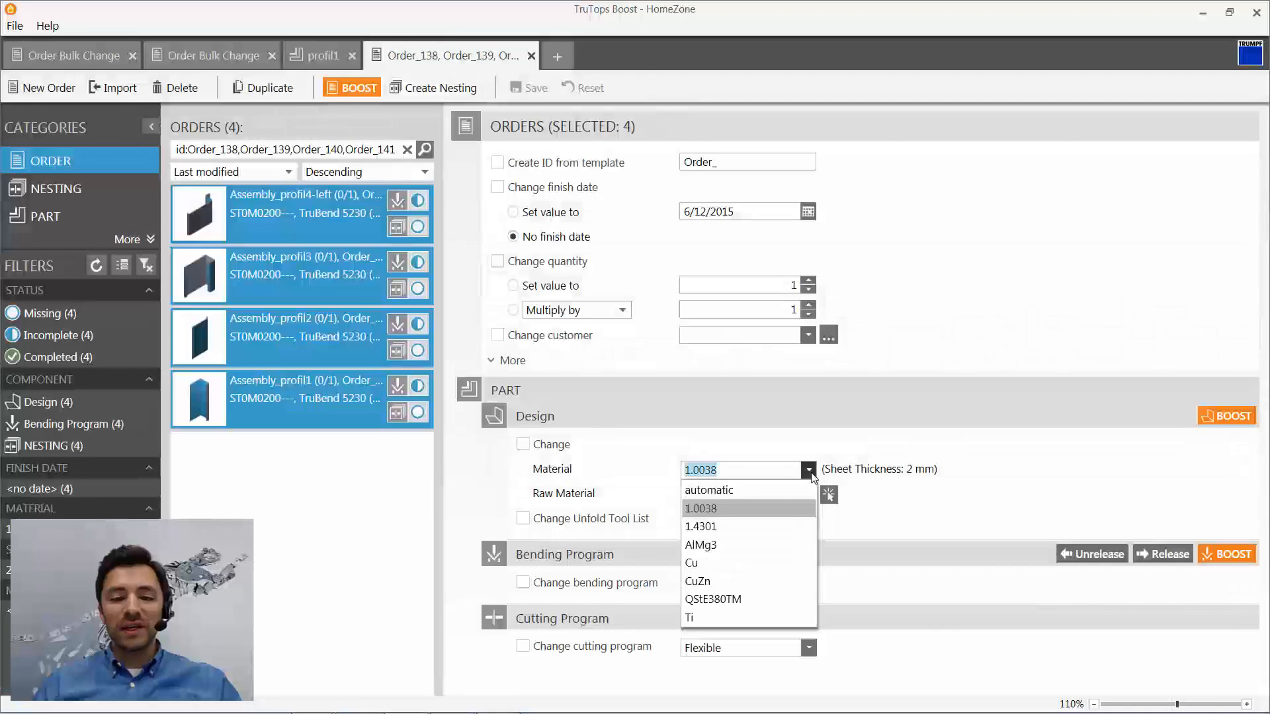
pyautogui.click(803, 524)
pyautogui.click(358, 88)
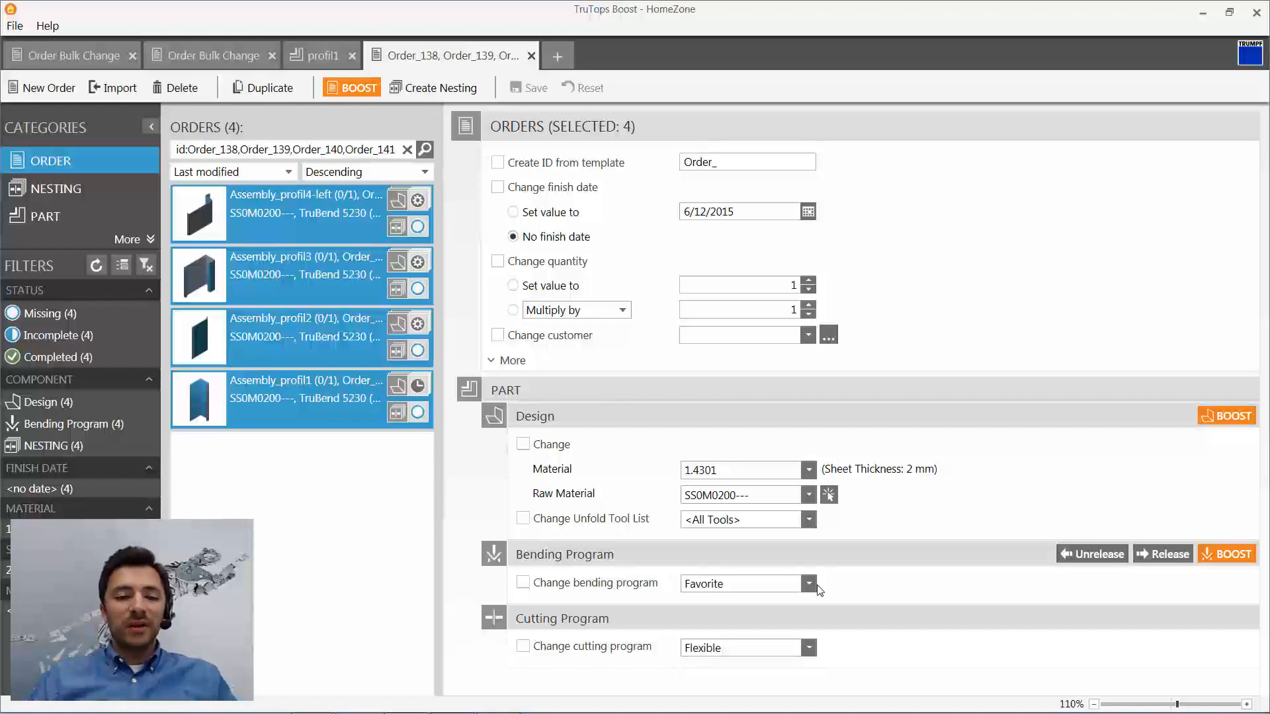
# - Show the complete order list and check the processing status of the four assembly part orders, including Assembly_profil2
pyautogui.click(81, 160)
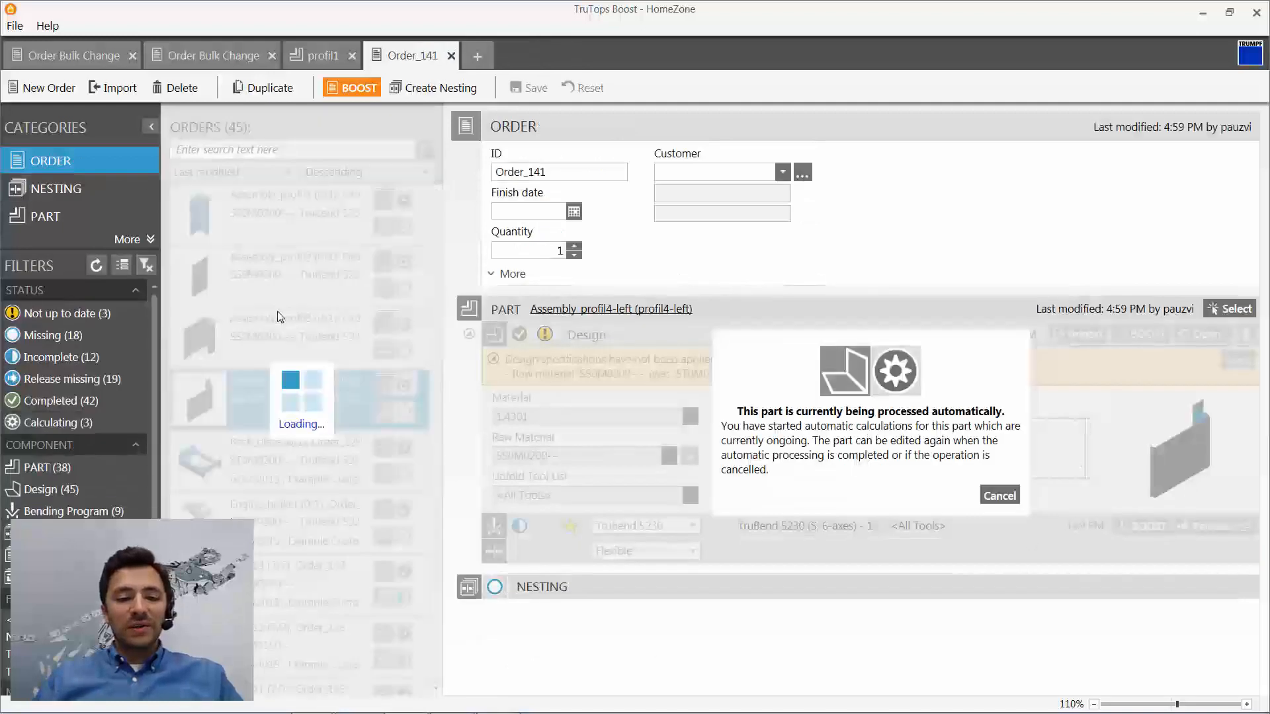
pyautogui.scroll(-3, 313, 222)
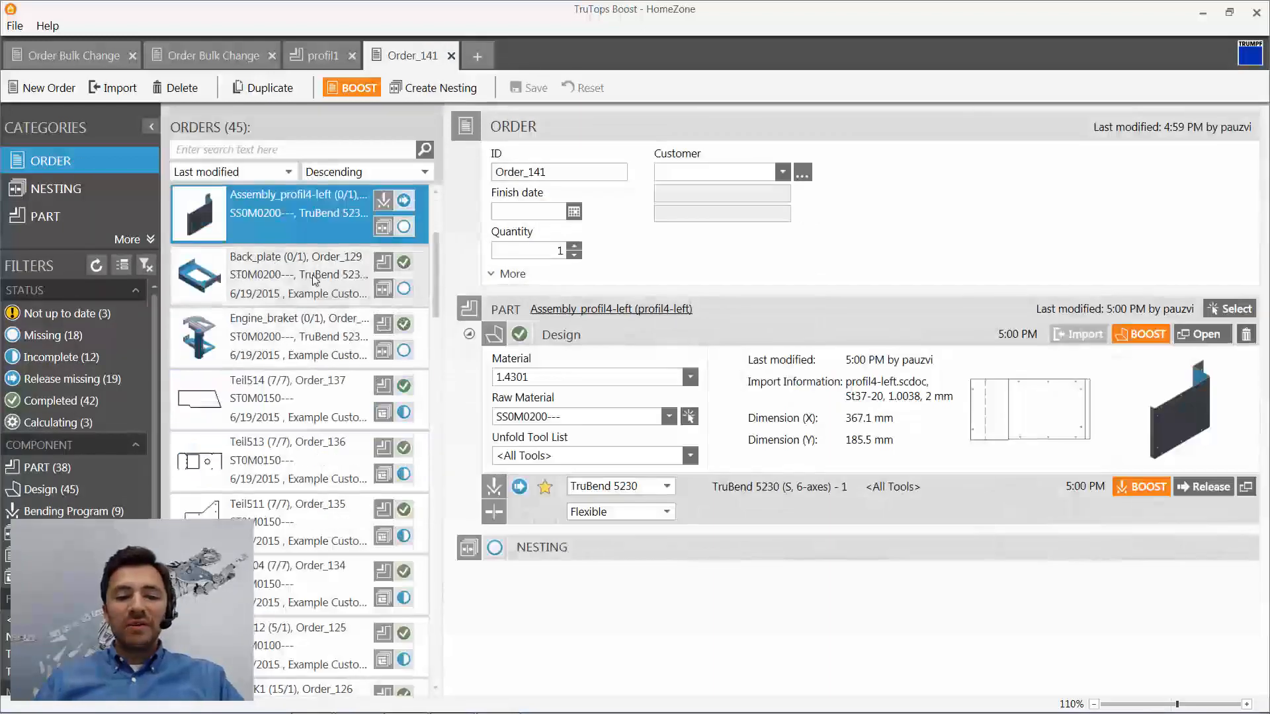
pyautogui.scroll(-10, 320, 321)
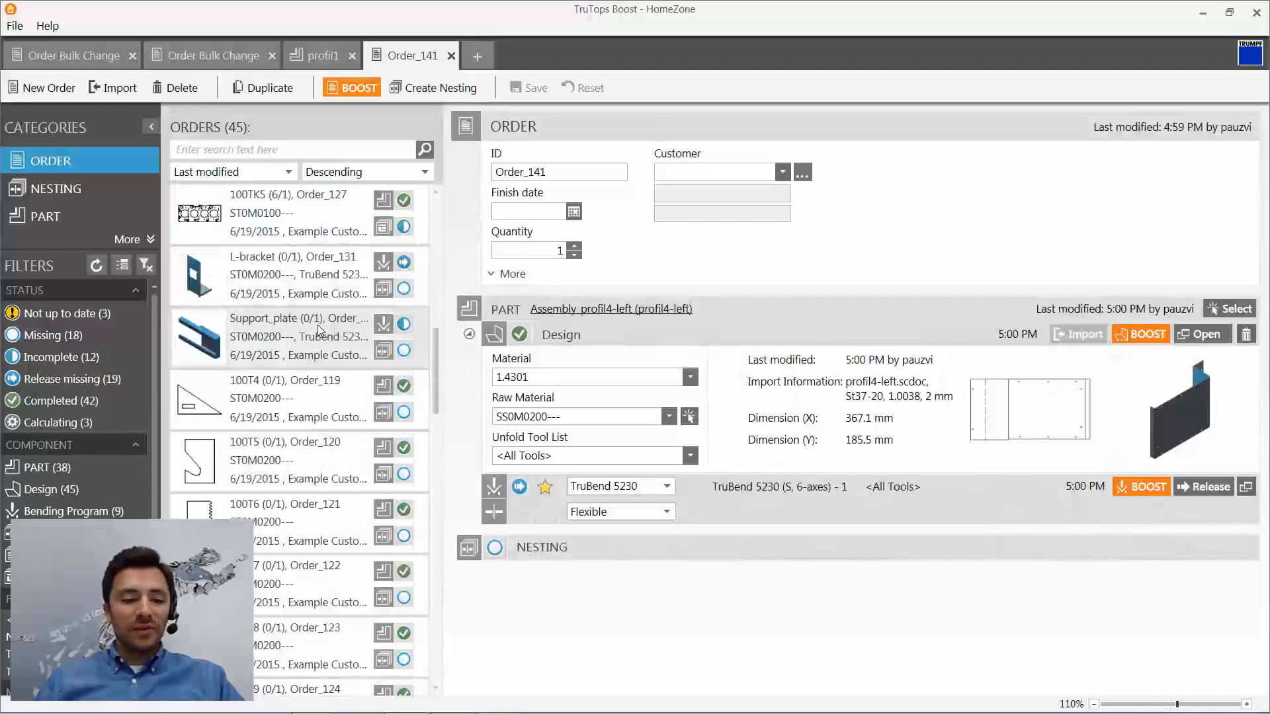
pyautogui.scroll(10, 320, 329)
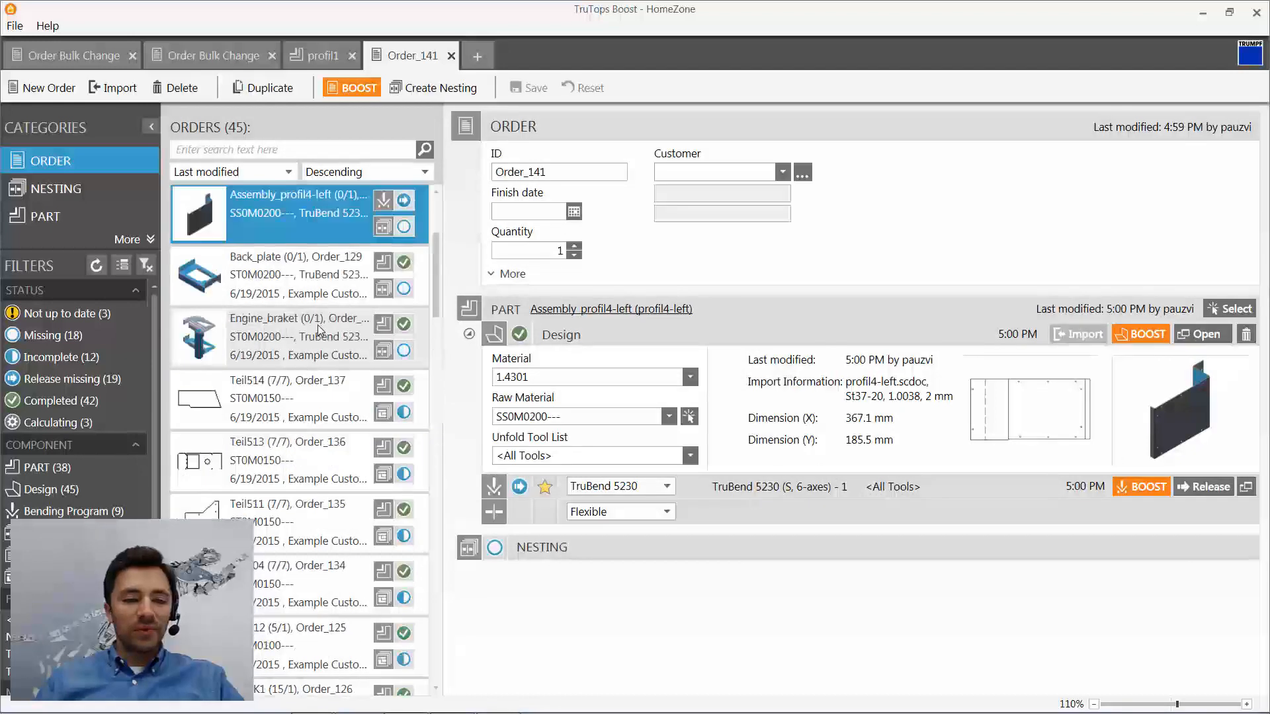
pyautogui.scroll(-6, 324, 348)
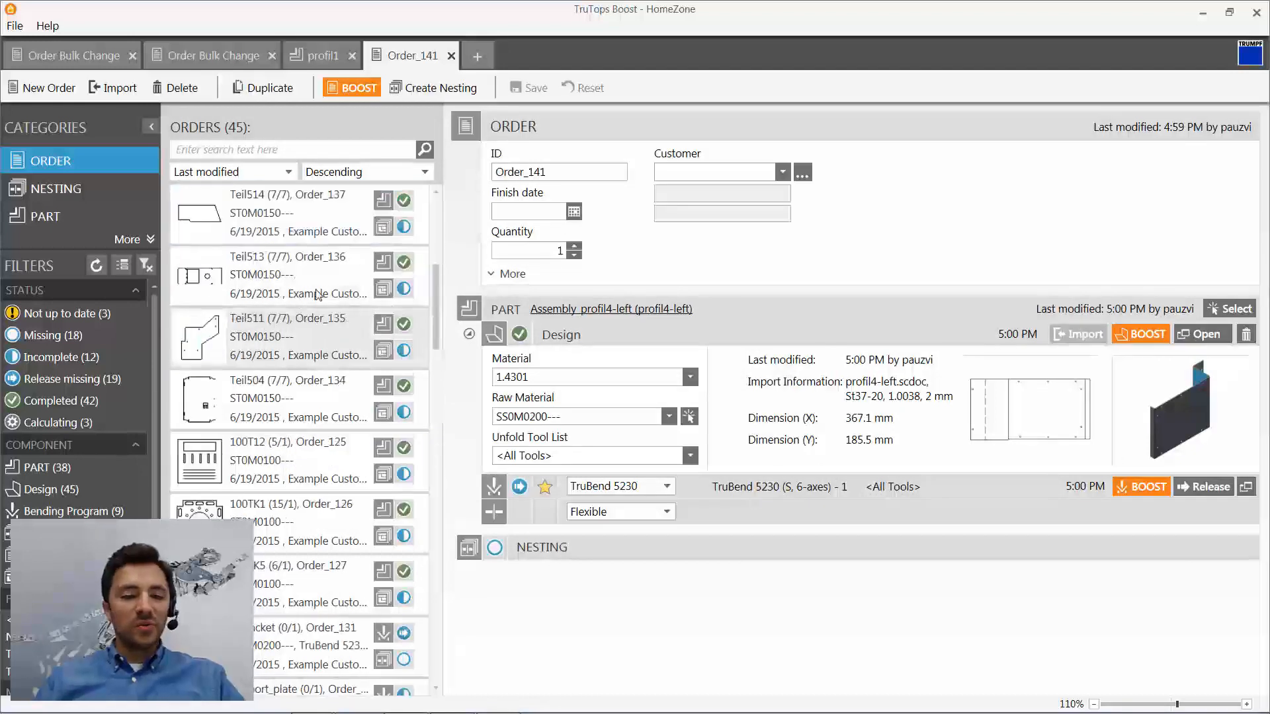
pyautogui.scroll(9, 311, 374)
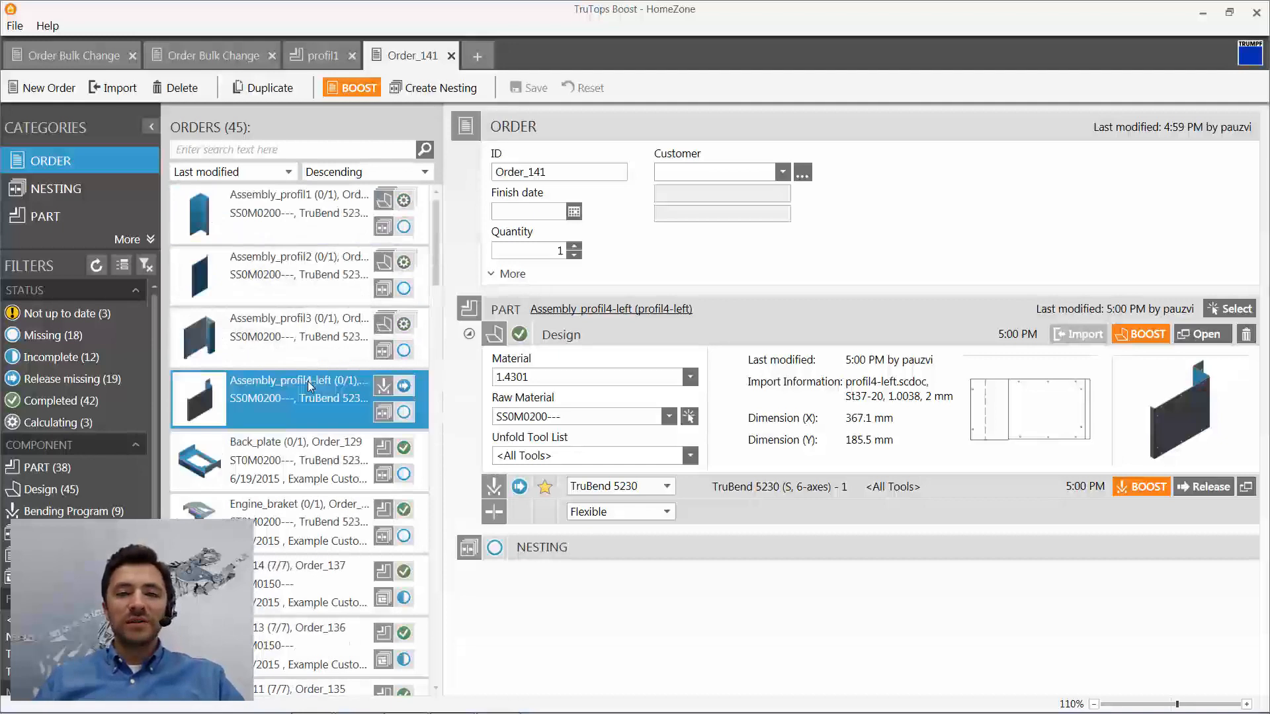
pyautogui.scroll(-3, 308, 381)
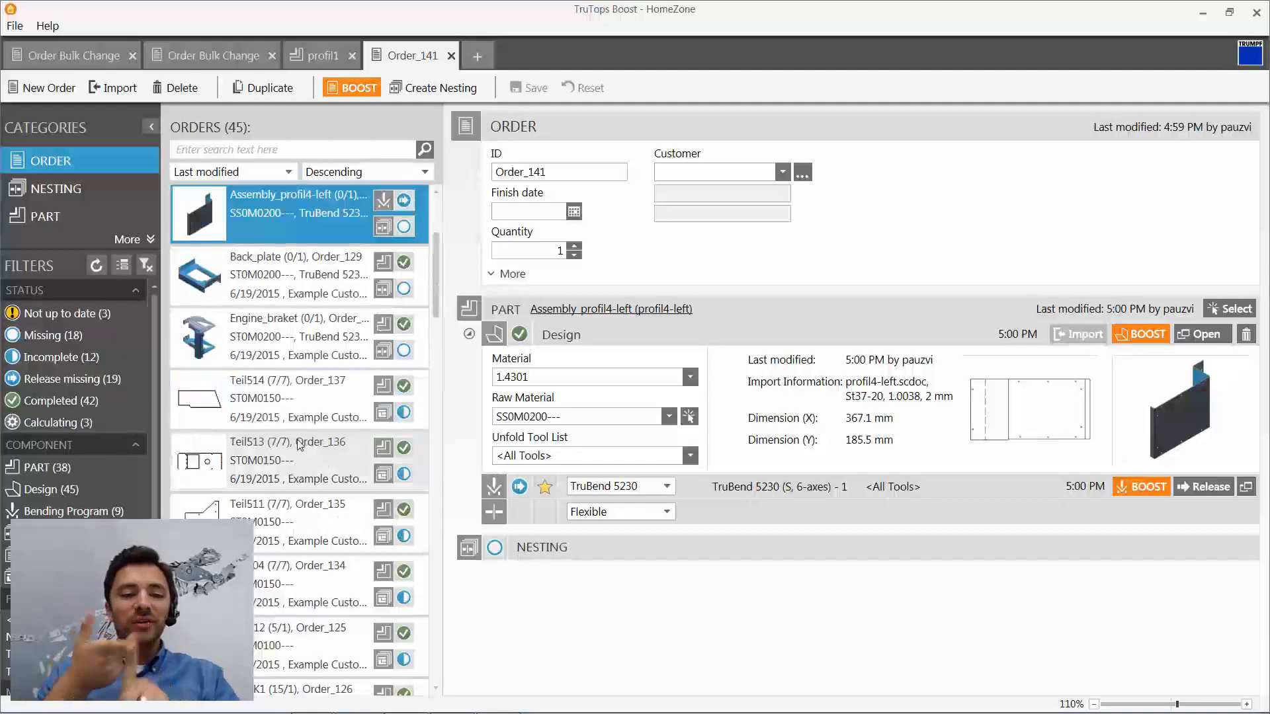
pyautogui.scroll(3, 349, 290)
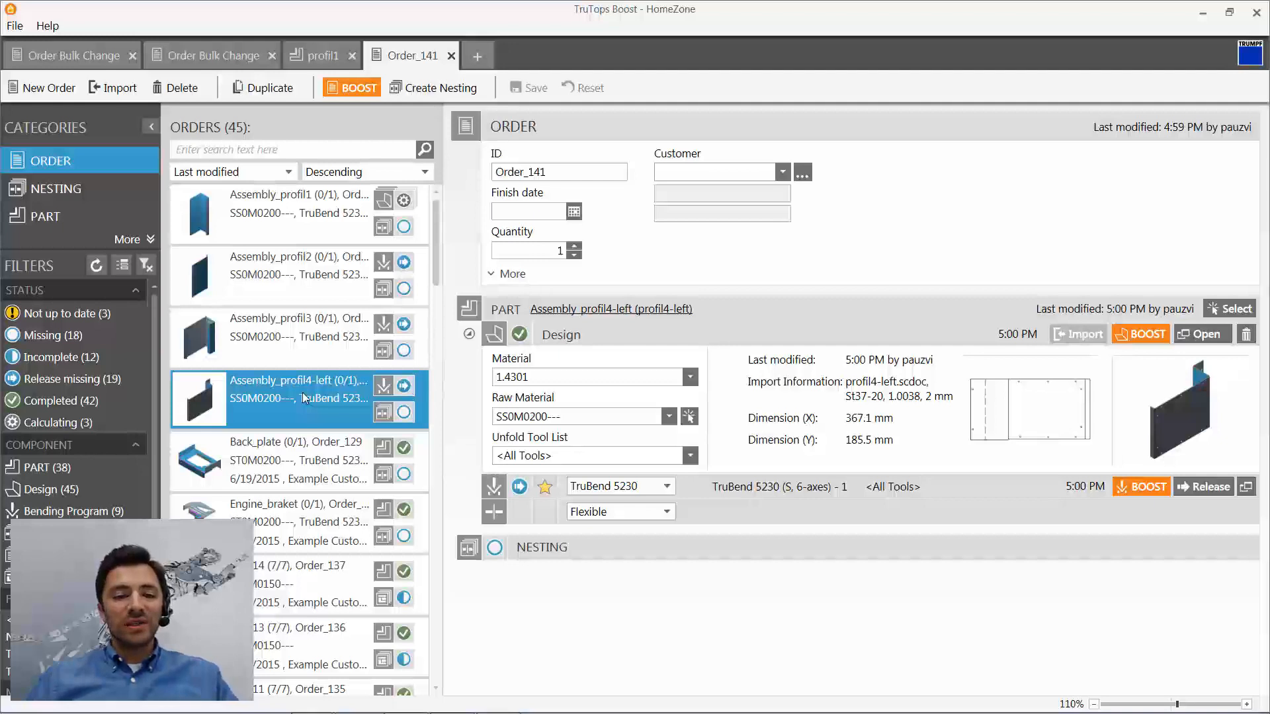
pyautogui.moveTo(403, 327)
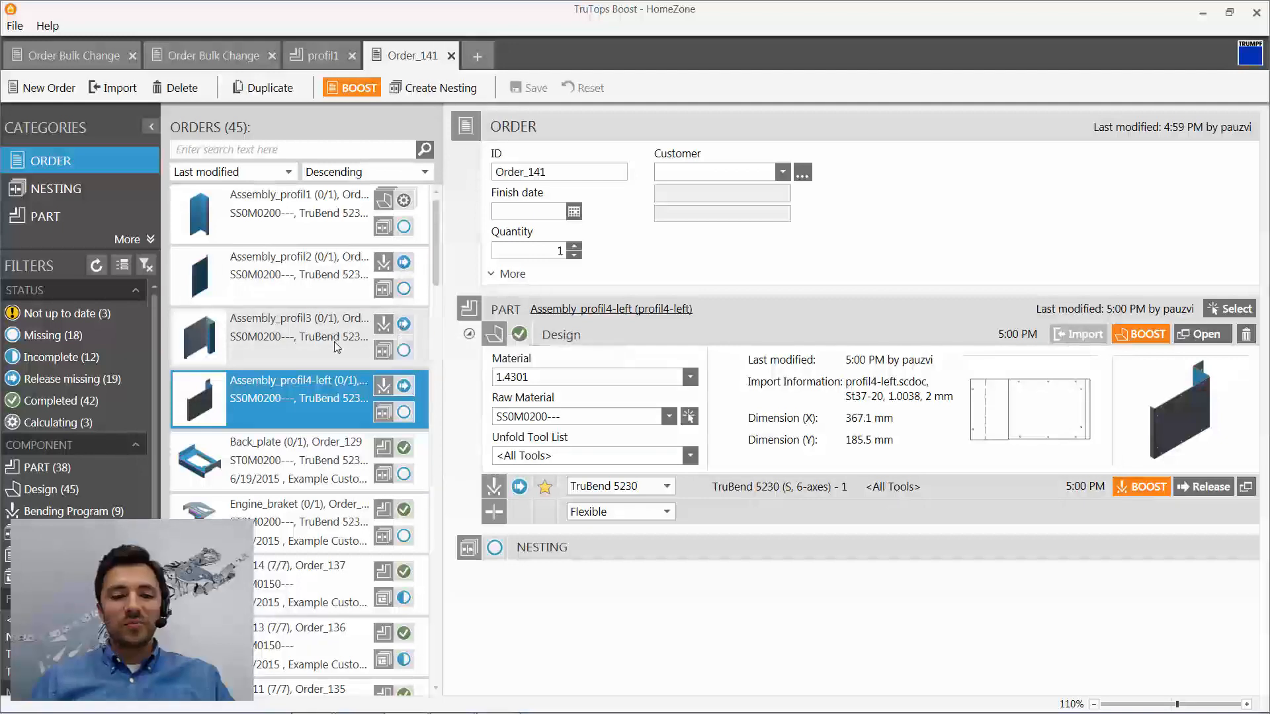
pyautogui.click(299, 277)
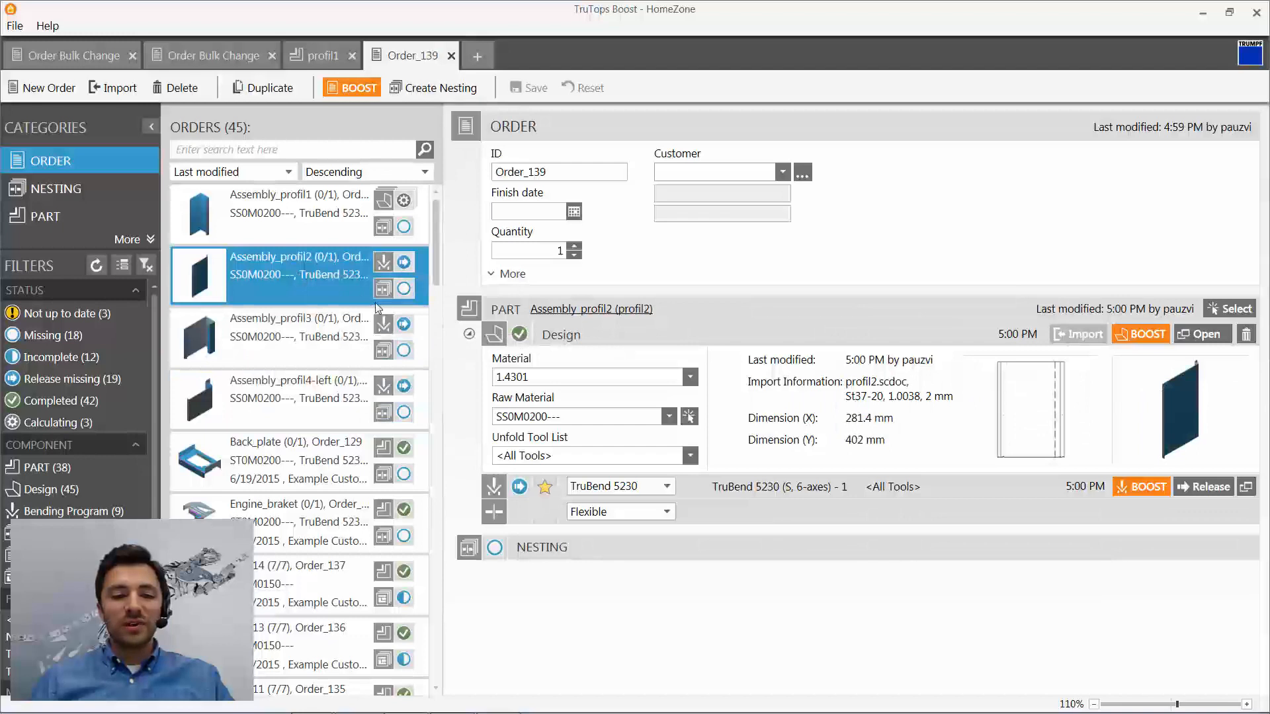
pyautogui.moveTo(401, 329)
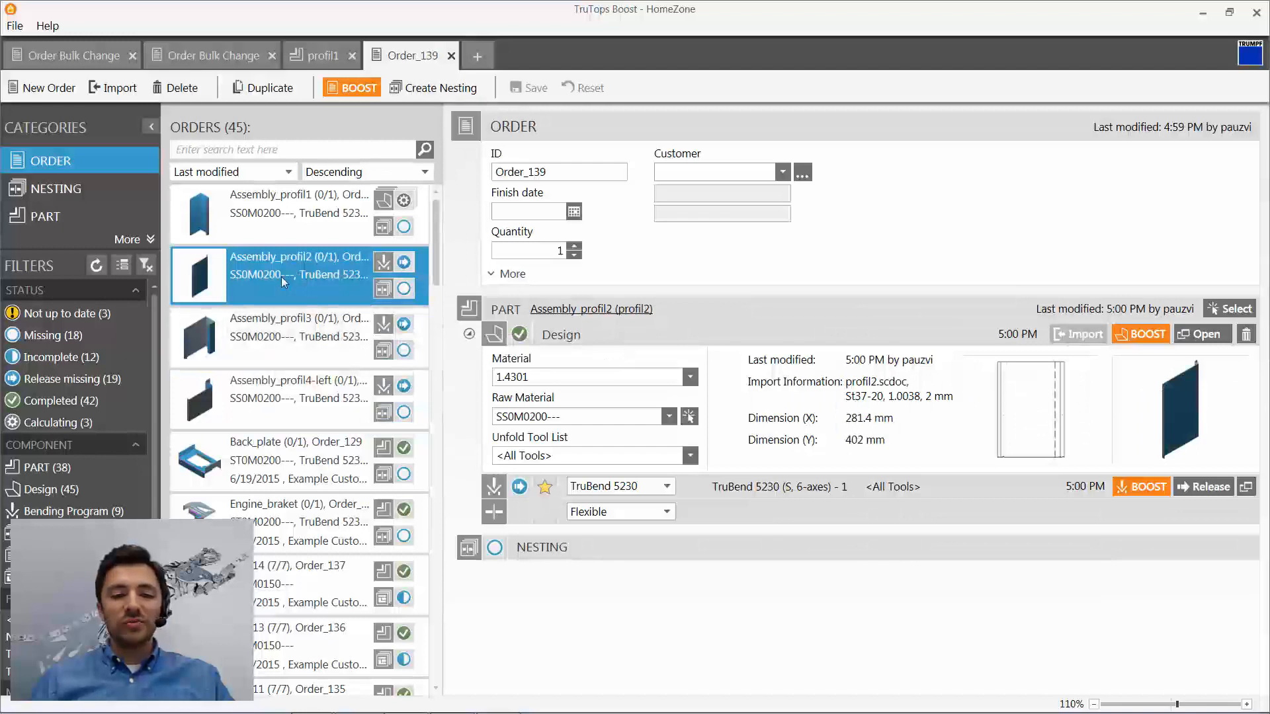
# - Release the bending programs of the four orders from Assembly_profil1 to Assembly_profil4-left together
pyautogui.click(295, 403)
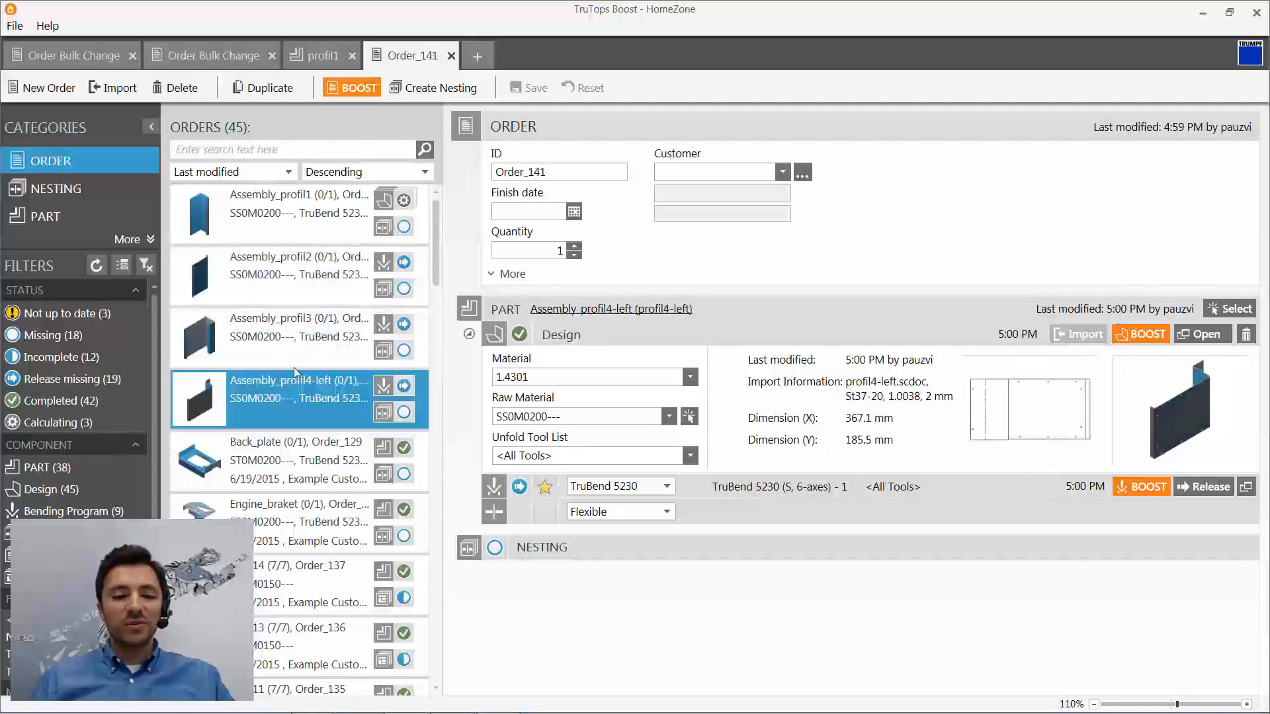
pyautogui.keyDown('shift'); pyautogui.click(292, 283); pyautogui.keyUp('shift')
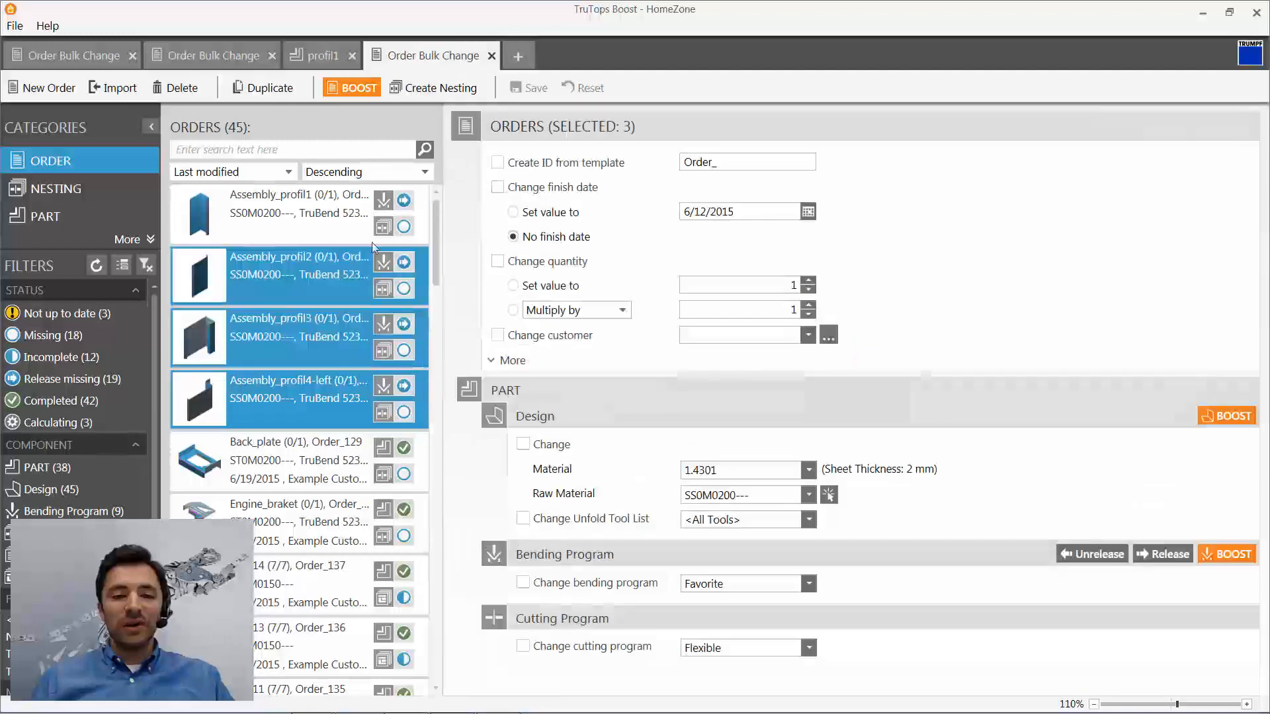
pyautogui.keyDown('ctrl'); pyautogui.click(326, 216); pyautogui.keyUp('ctrl')
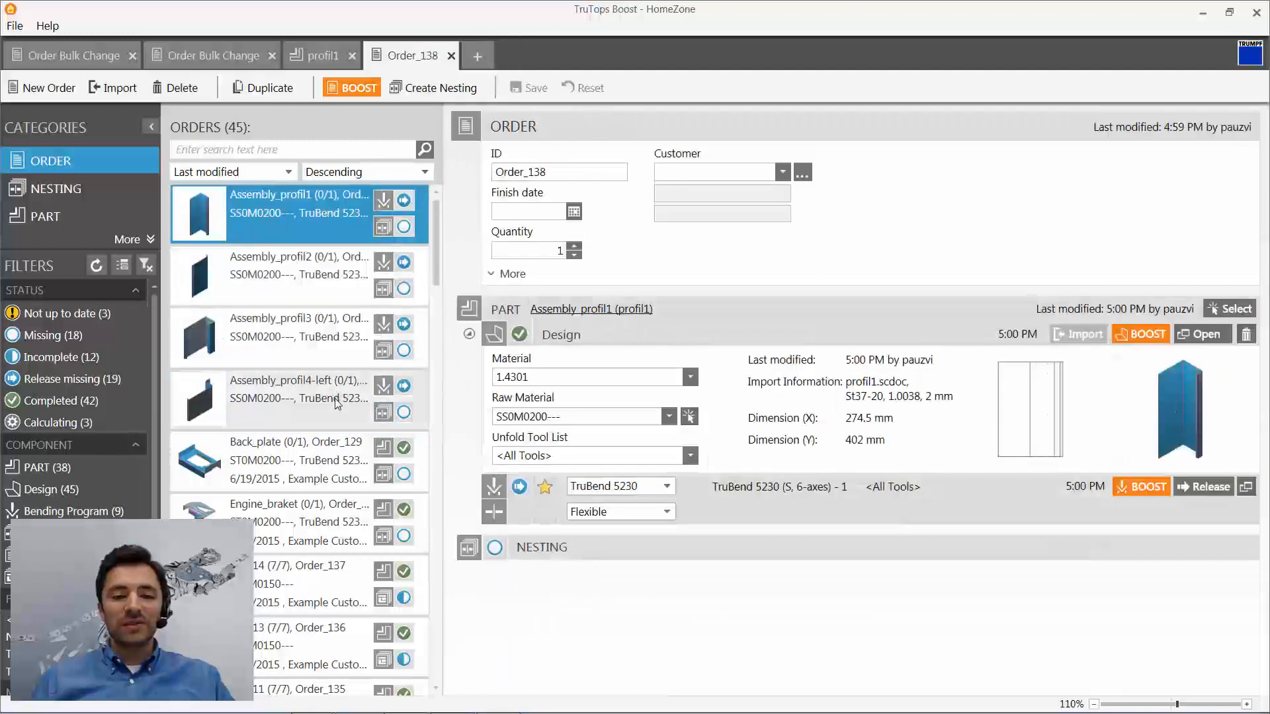
pyautogui.click(1151, 553)
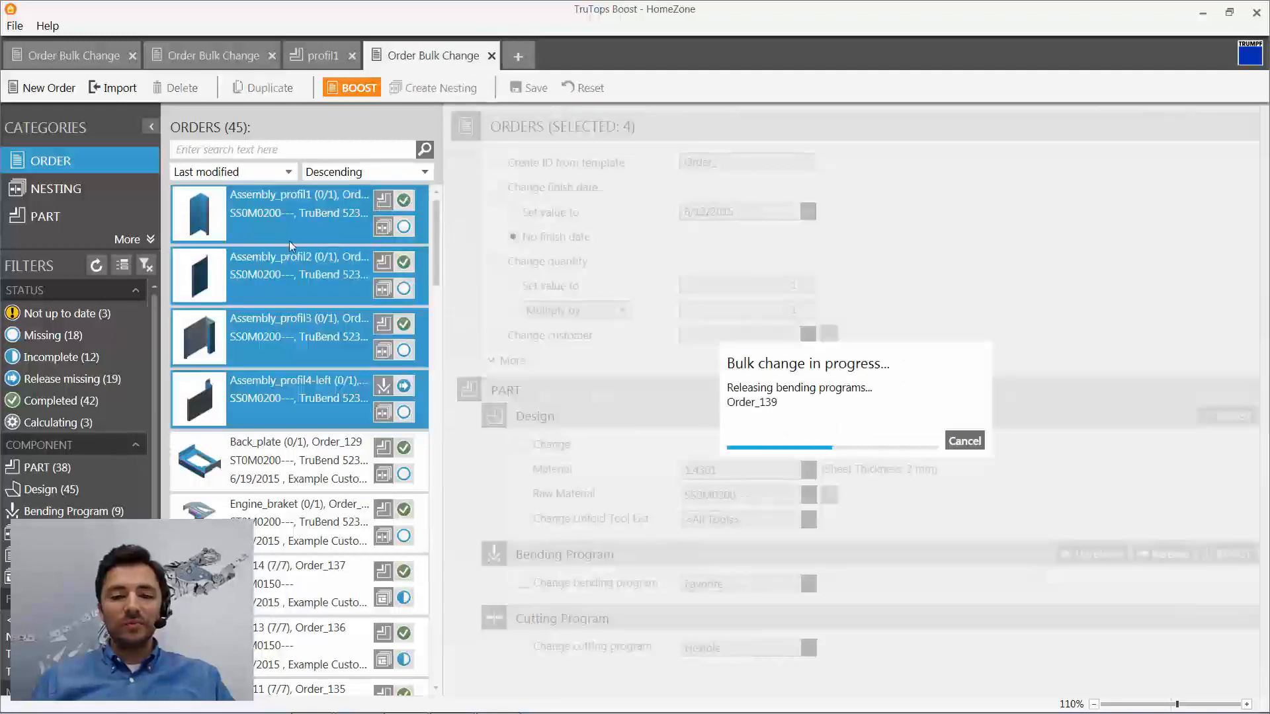